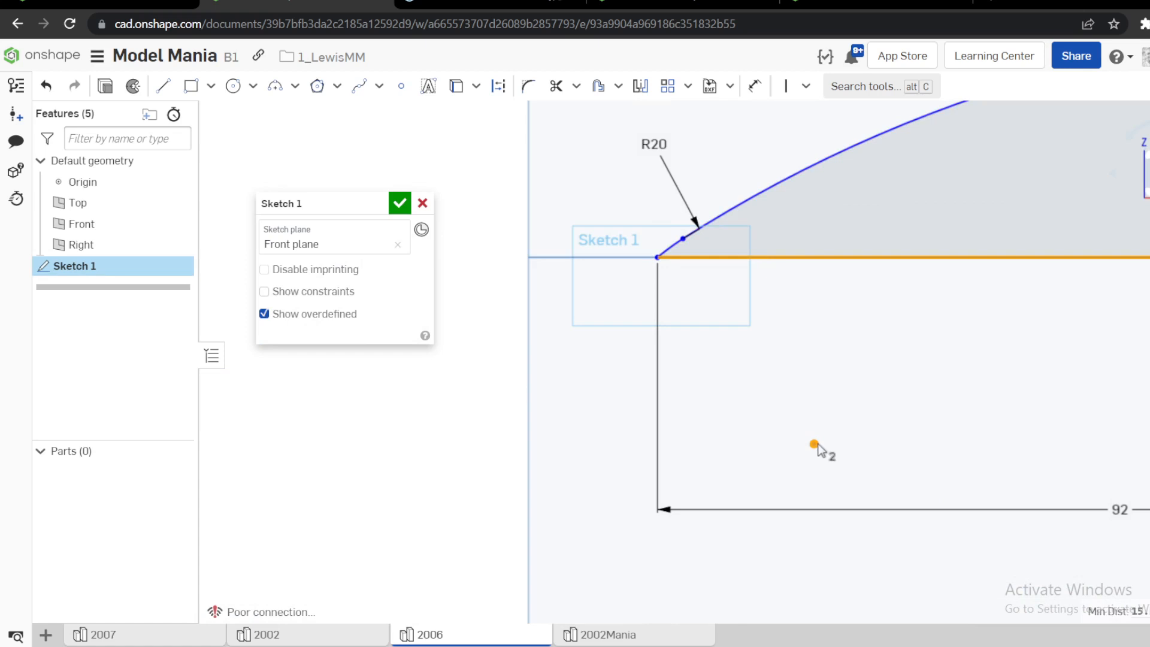
Constrain the centre points of the R20 and R32 arcs coincident with the profile's horizontal base line.
key("i")
scroll(814, 423, "down", 6)
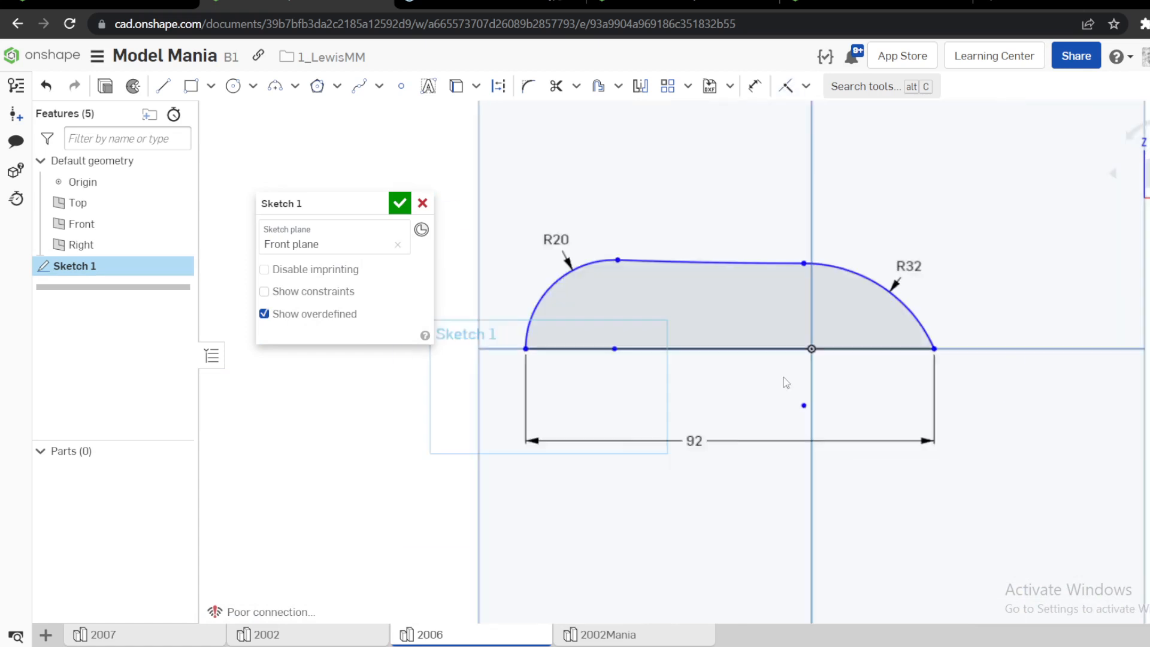
scroll(623, 280, "up", 2)
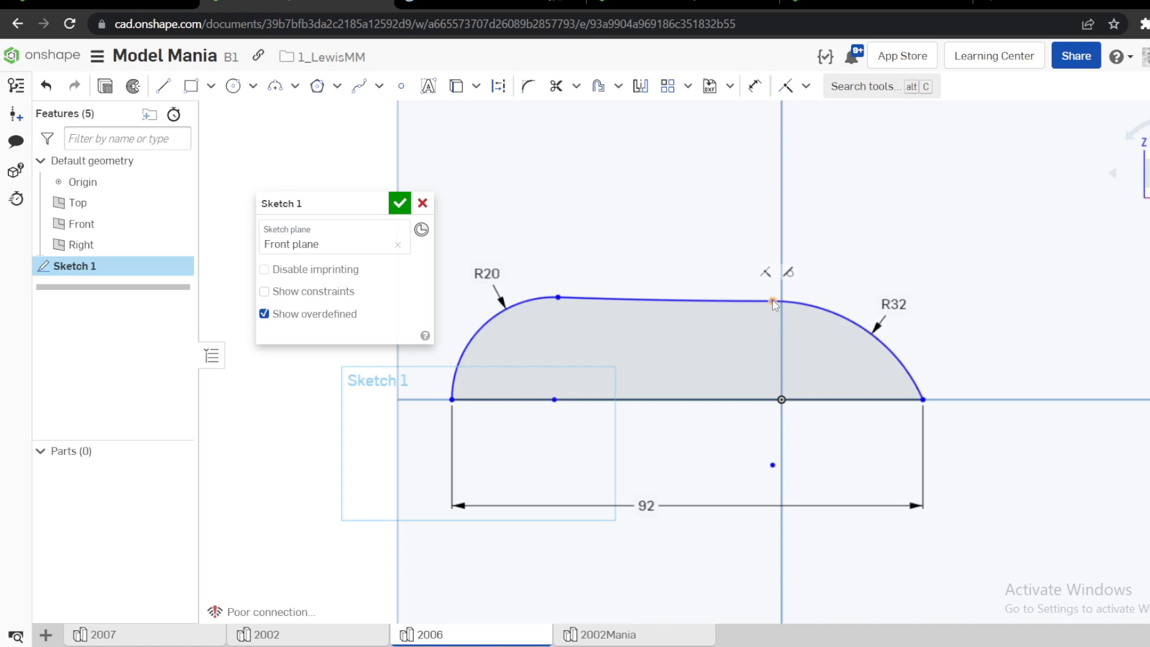
left_click_drag(774, 303, 794, 256)
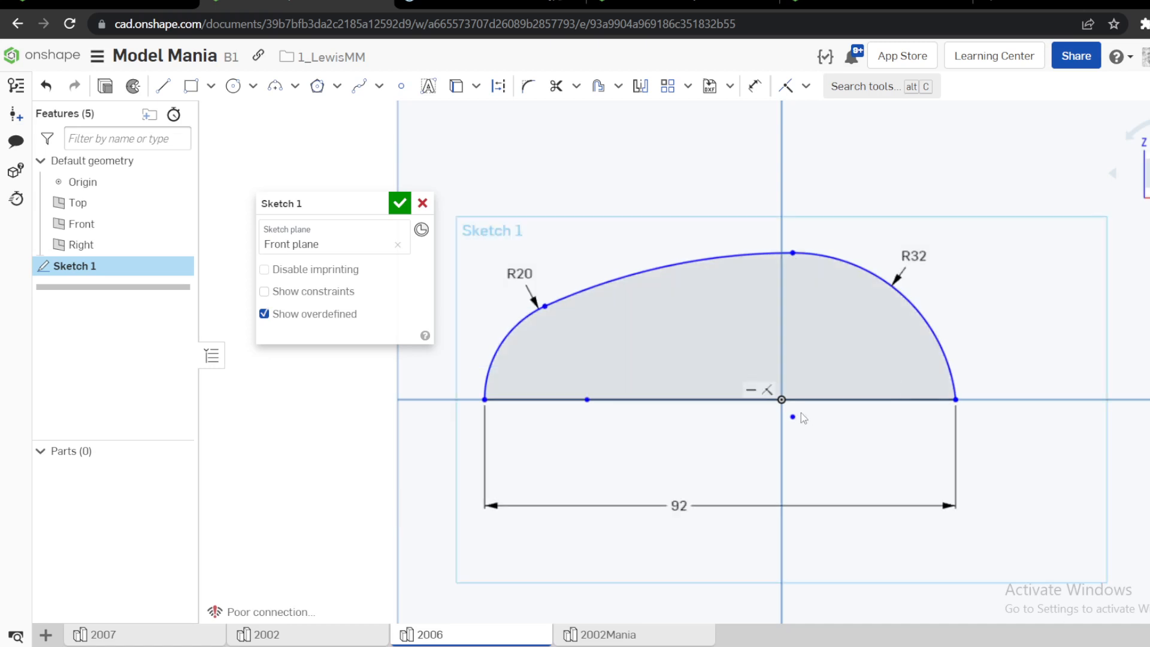
key("y")
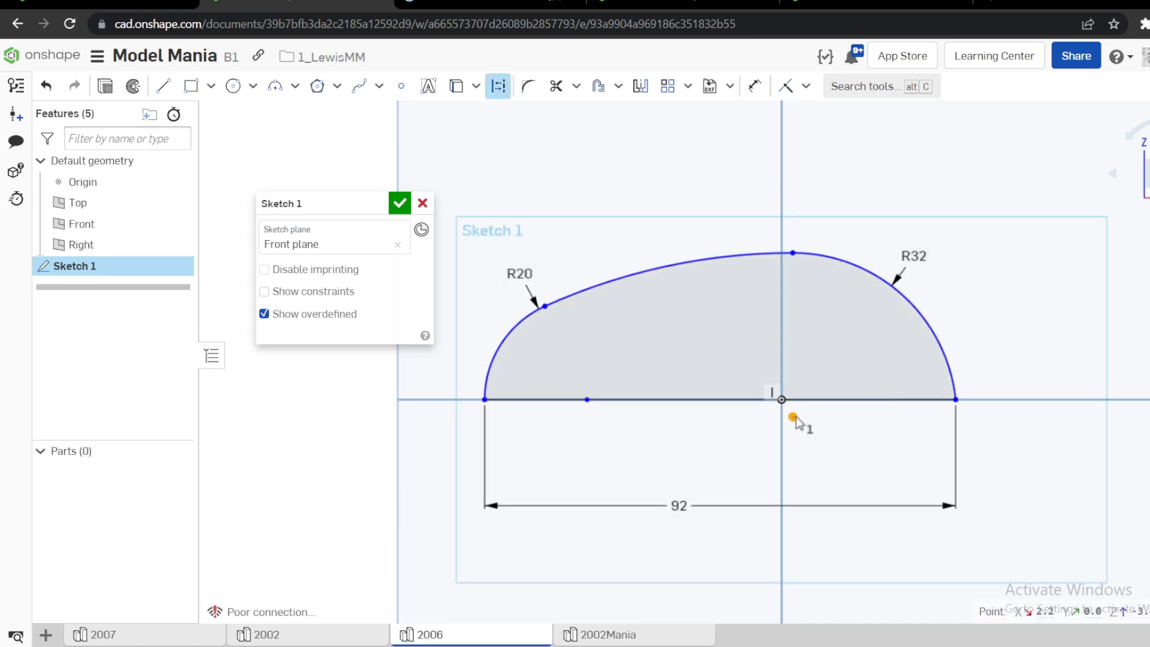
left_click(689, 397)
key("i")
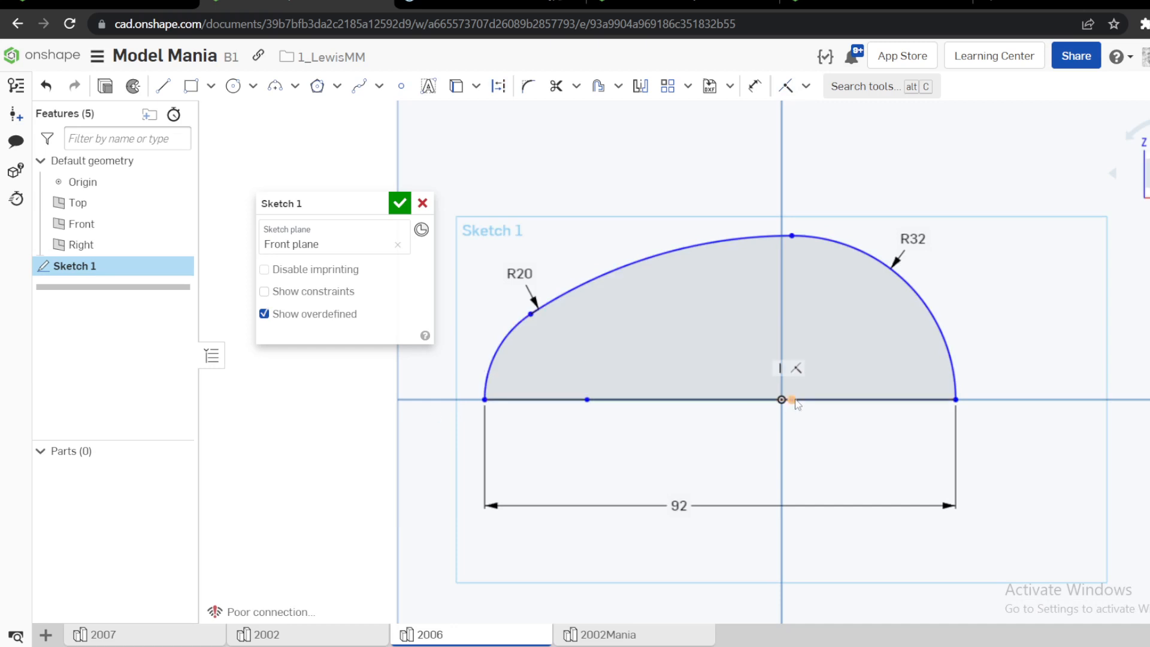
Shift the profile along its base line and dimension its R20 end 46 mm from the origin.
mouse_move(795, 400)
left_mouse_down()
mouse_move(694, 402)
mouse_move(804, 408)
mouse_move(743, 427)
mouse_move(858, 417)
mouse_move(825, 426)
left_mouse_up()
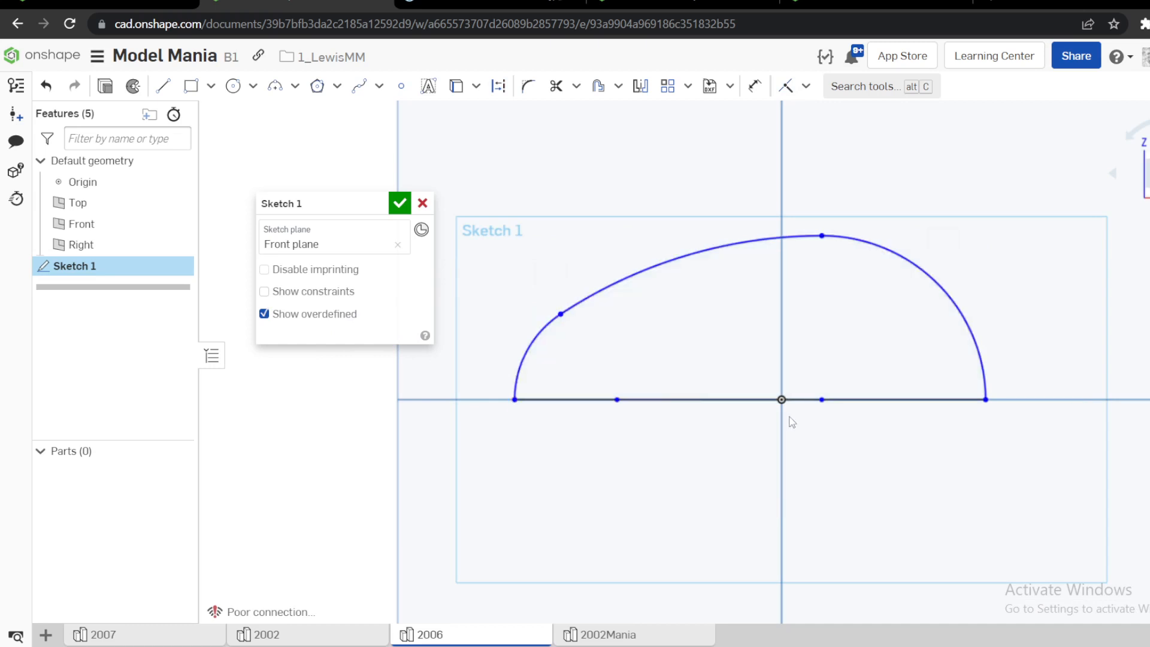
mouse_move(517, 410)
left_mouse_down()
mouse_move(353, 422)
mouse_move(792, 440)
mouse_move(383, 401)
mouse_move(555, 400)
mouse_move(446, 399)
mouse_move(451, 409)
mouse_move(581, 419)
mouse_move(703, 407)
mouse_move(501, 411)
mouse_move(510, 412)
left_mouse_up()
key("d")
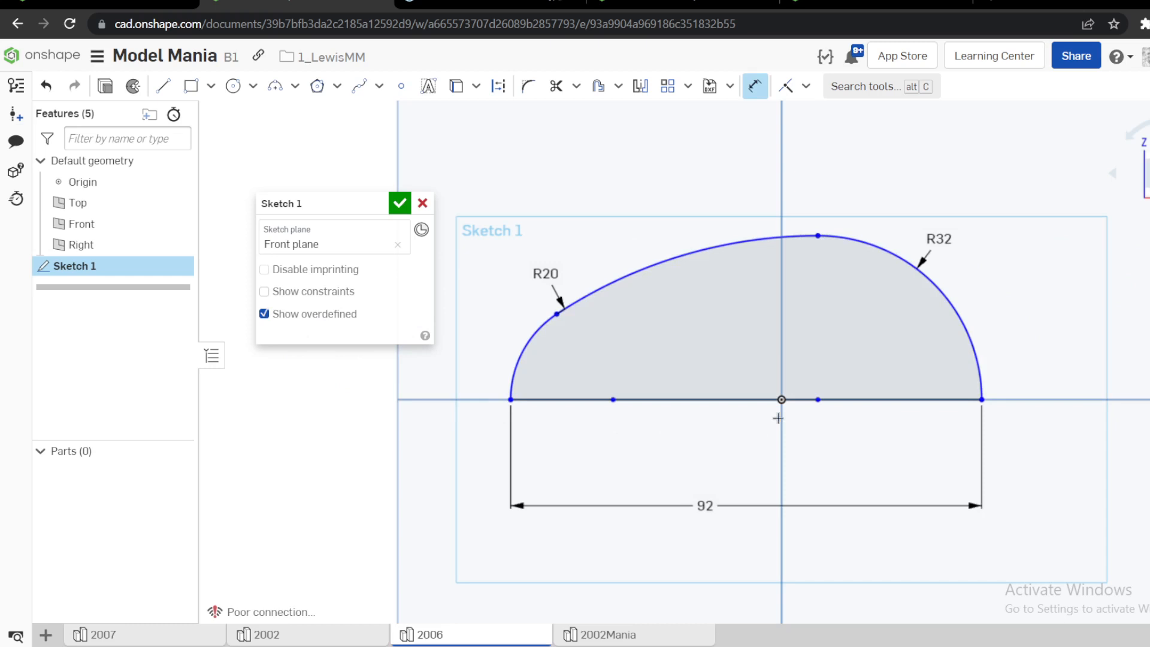
left_click(781, 399)
left_click(661, 445)
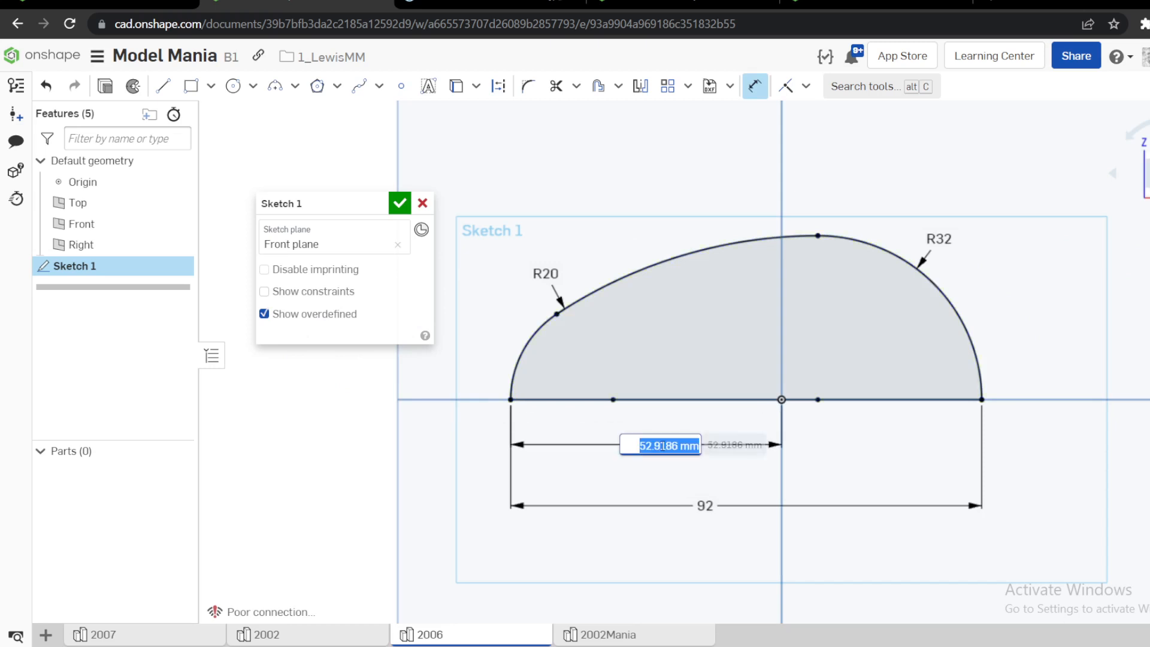
type("4")
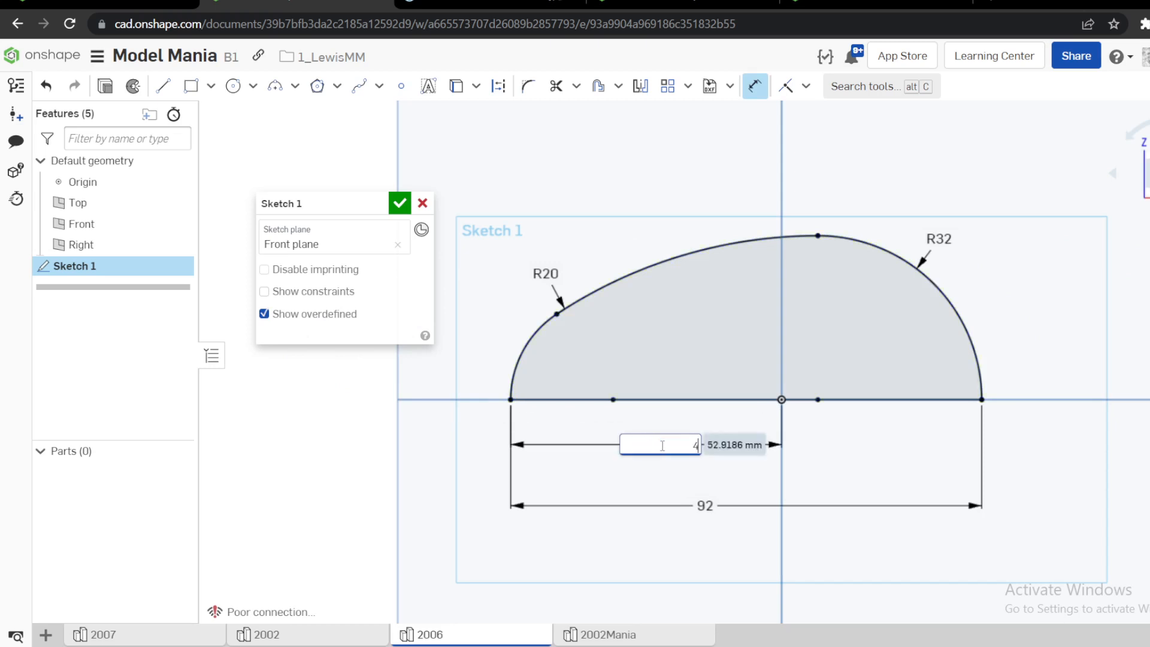
type("6")
key("Return")
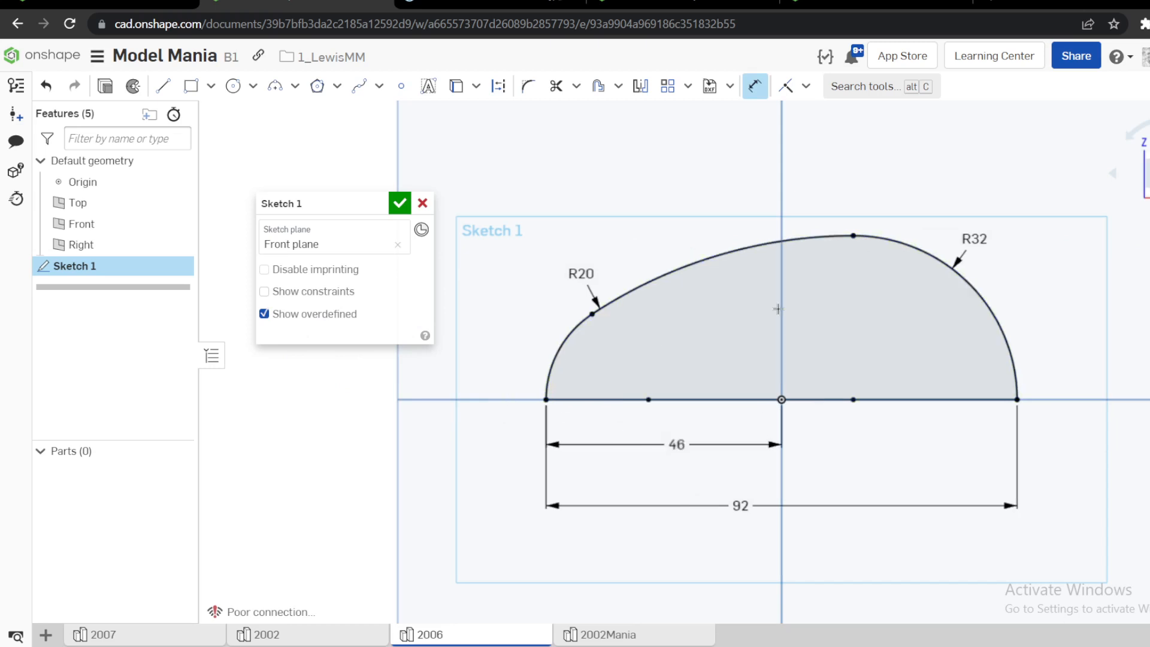
Check the knob reference drawing and delete the 46 mm dimension between the profile's end and the origin.
left_click(462, 3)
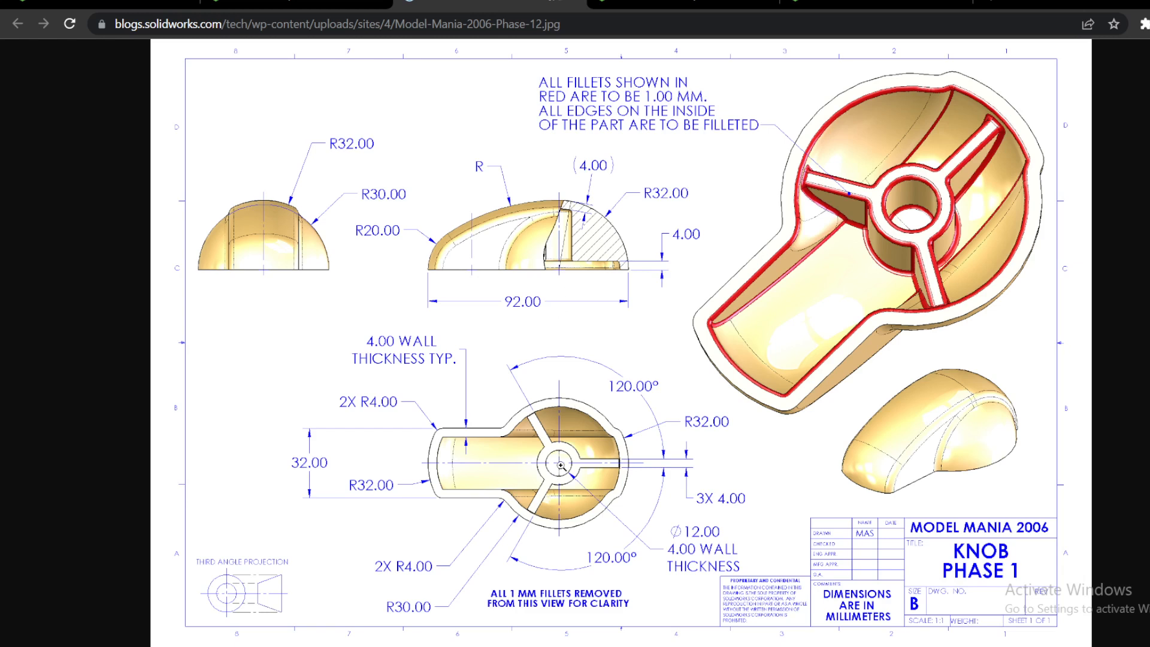
left_click(289, 3)
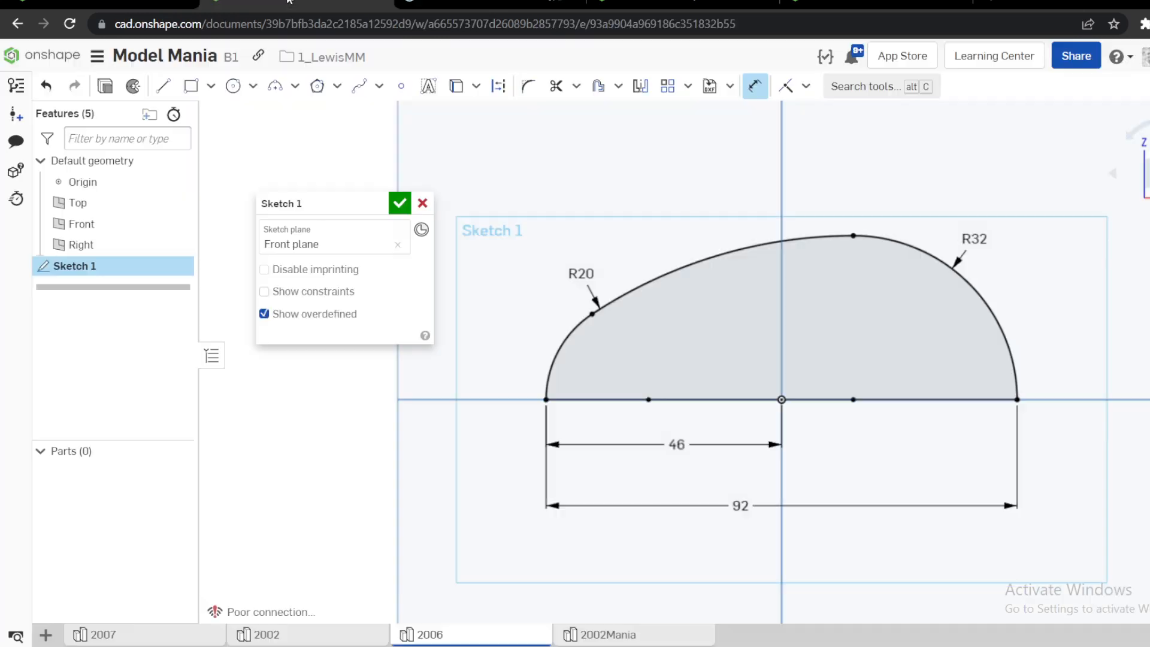
left_click(676, 444)
key("Delete")
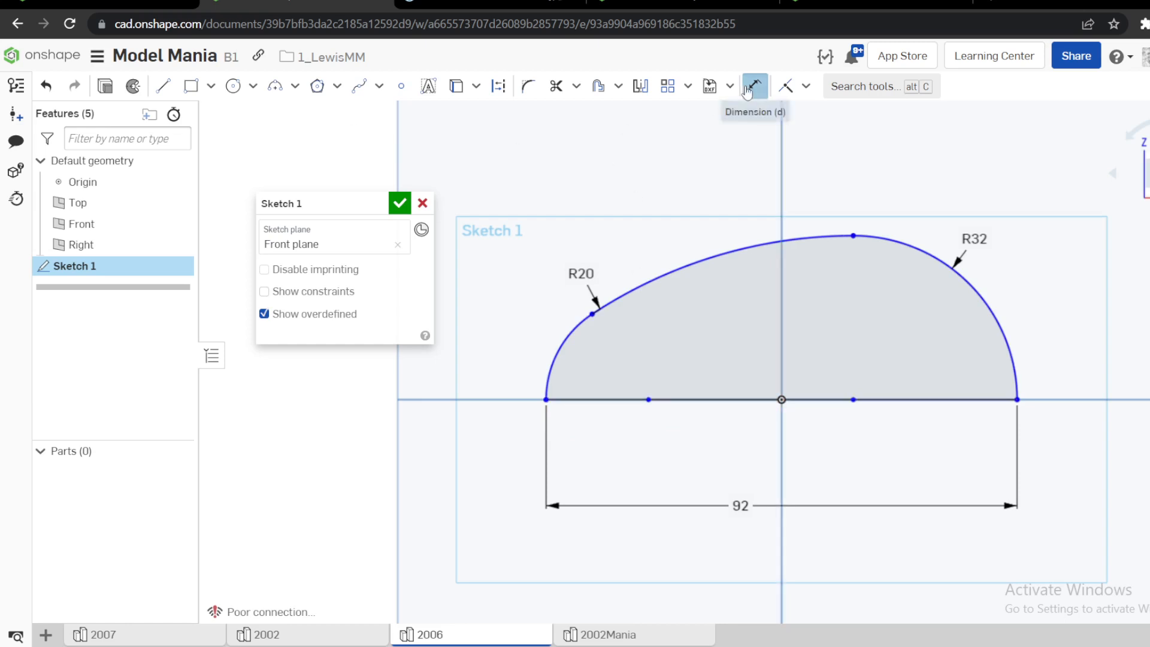
Constrain the R32 arc's centre point coincident with the origin.
left_click(788, 409)
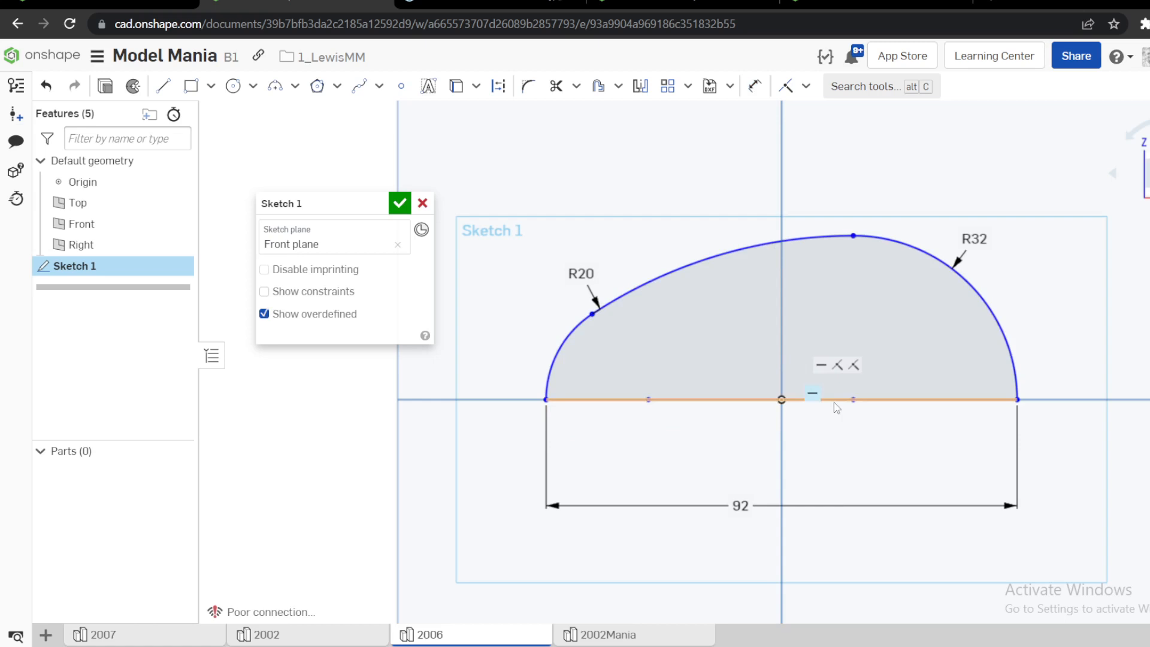
key("d")
left_click(853, 400)
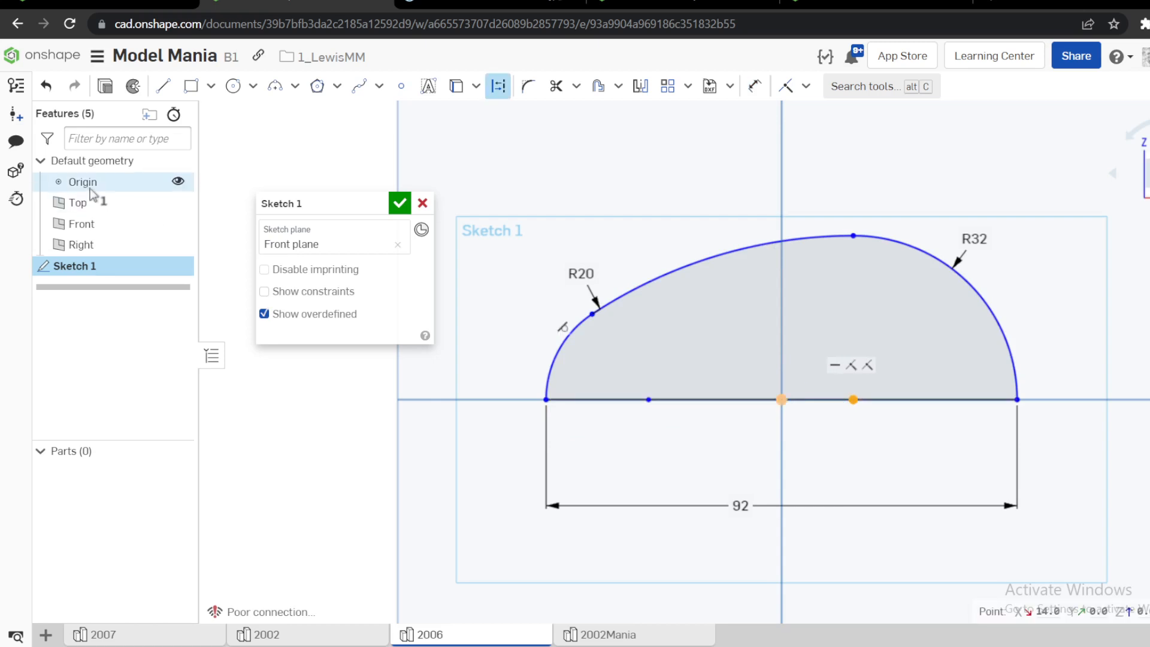
left_click(89, 188)
key("i")
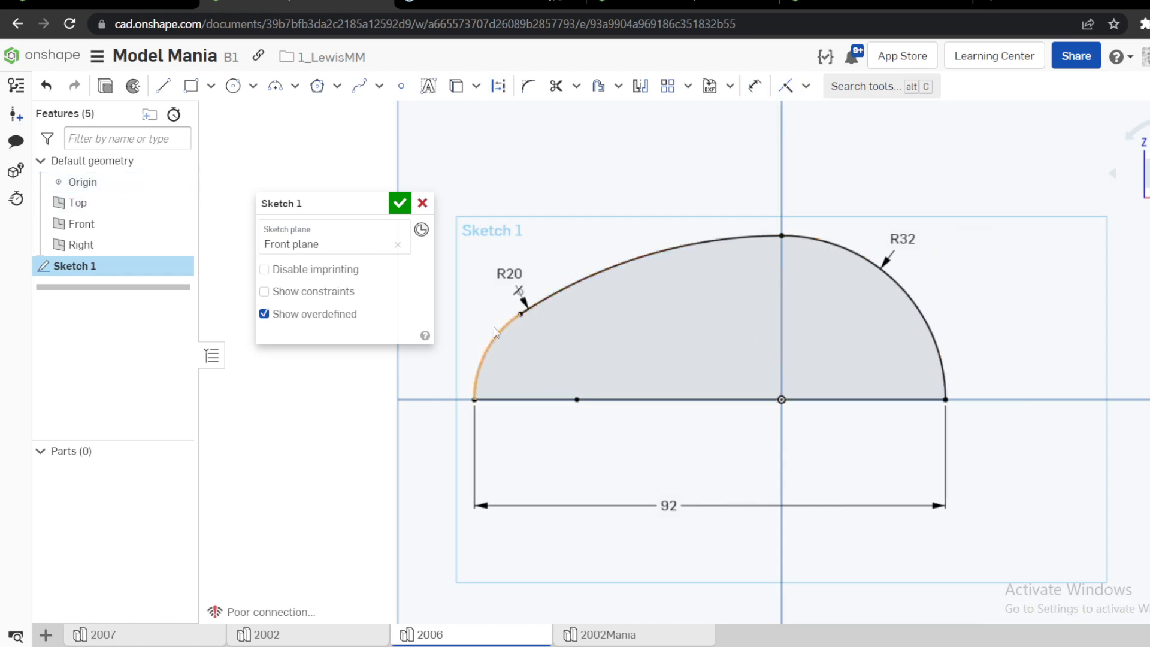
Finish the profile sketch, extrude its region symmetrically to a depth of 32 mm as a new solid, and hide the default planes.
left_click(509, 2)
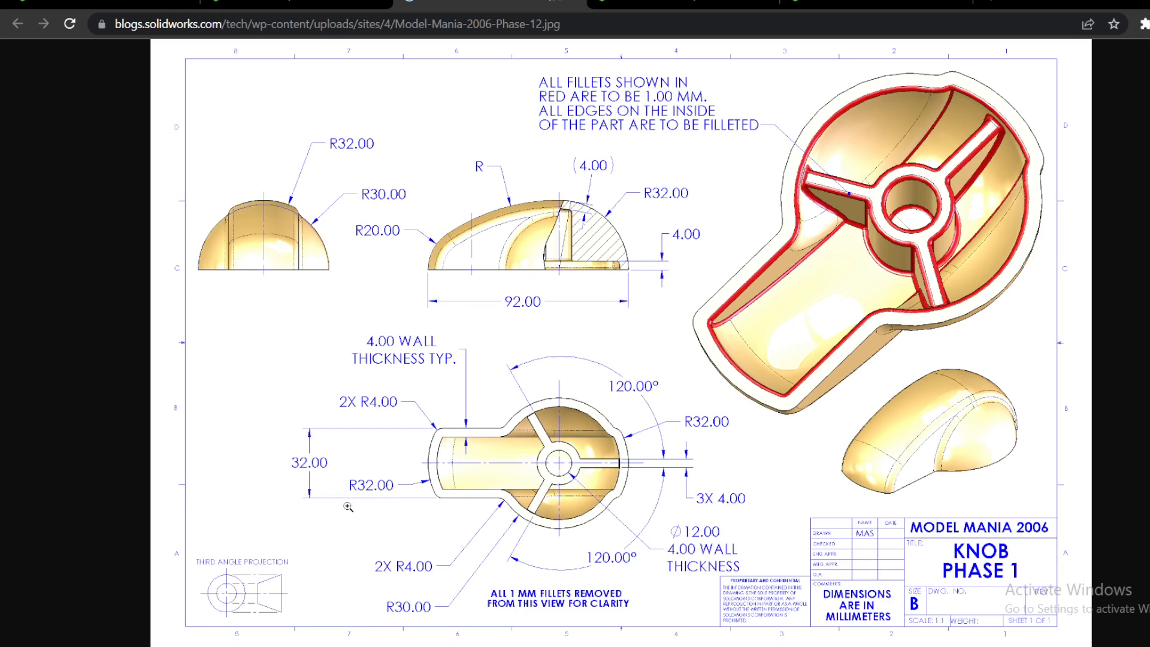
left_click(297, 3)
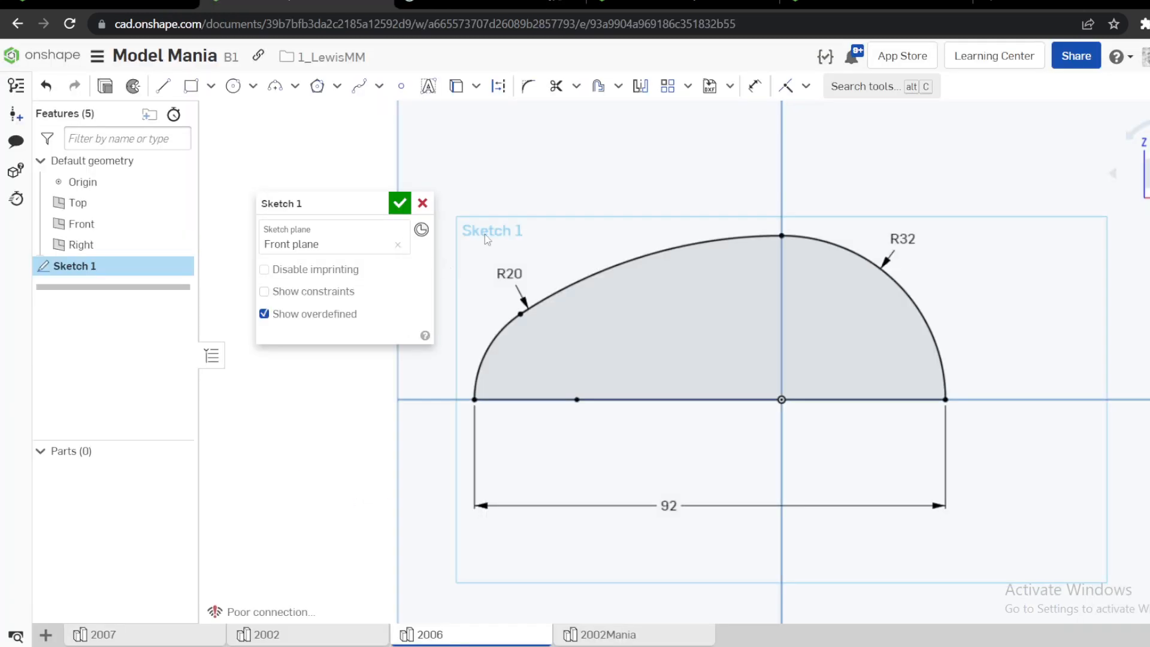
key("shift+7")
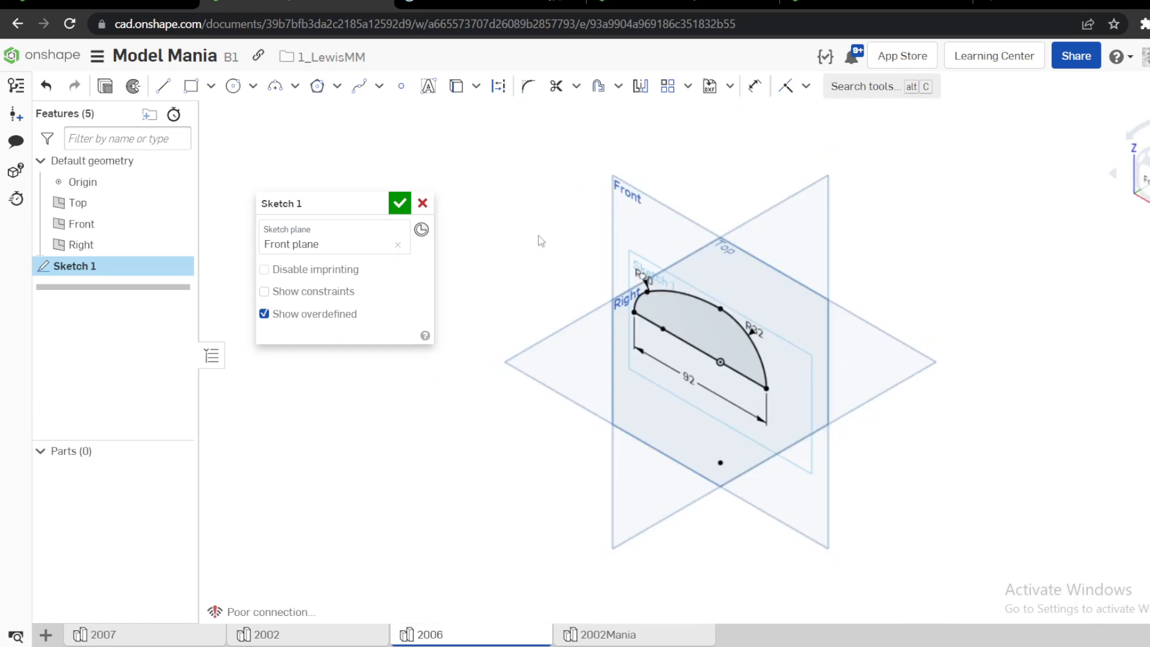
key("Return")
left_click(617, 321)
key("shift+e")
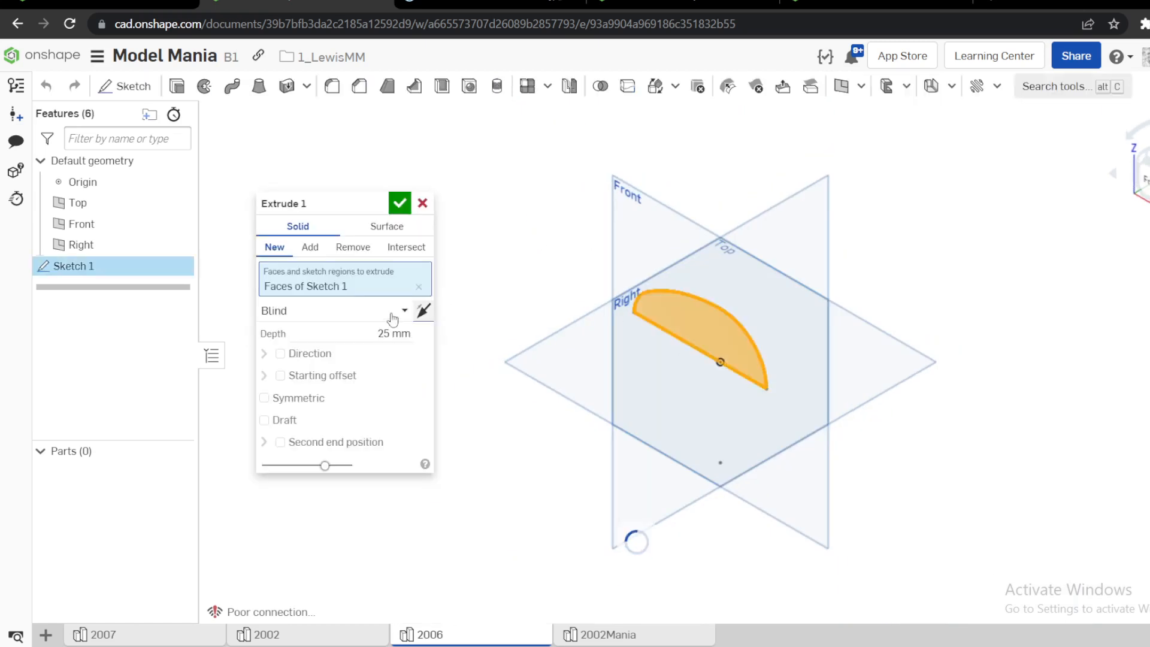
left_click(397, 335)
type("32")
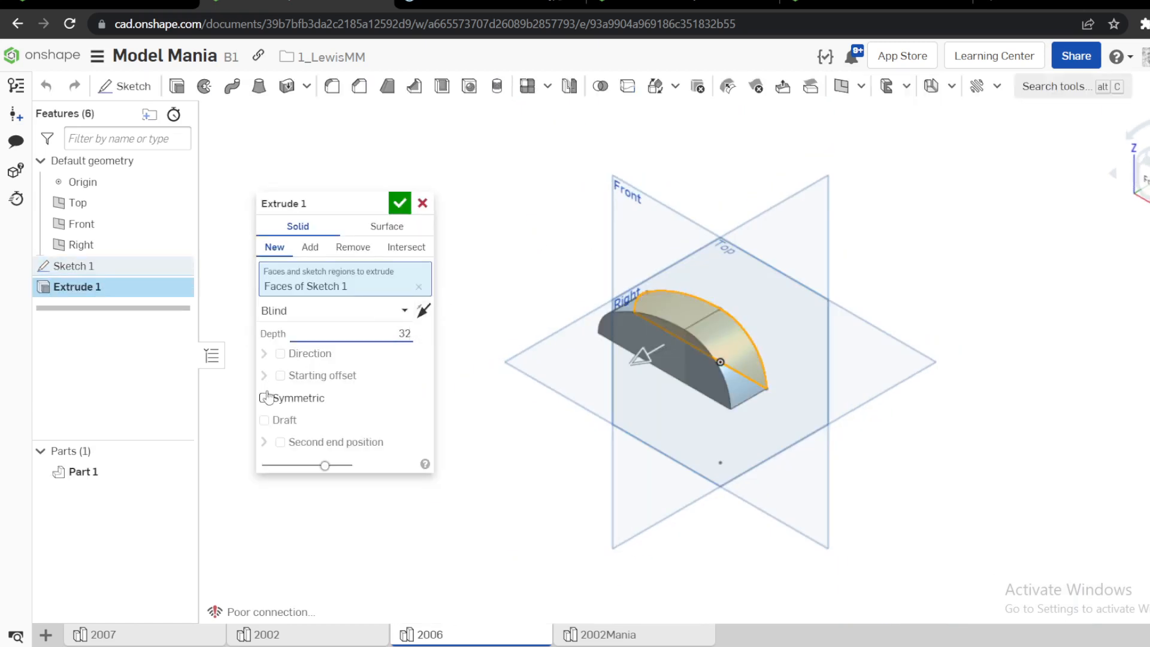
left_click(264, 398)
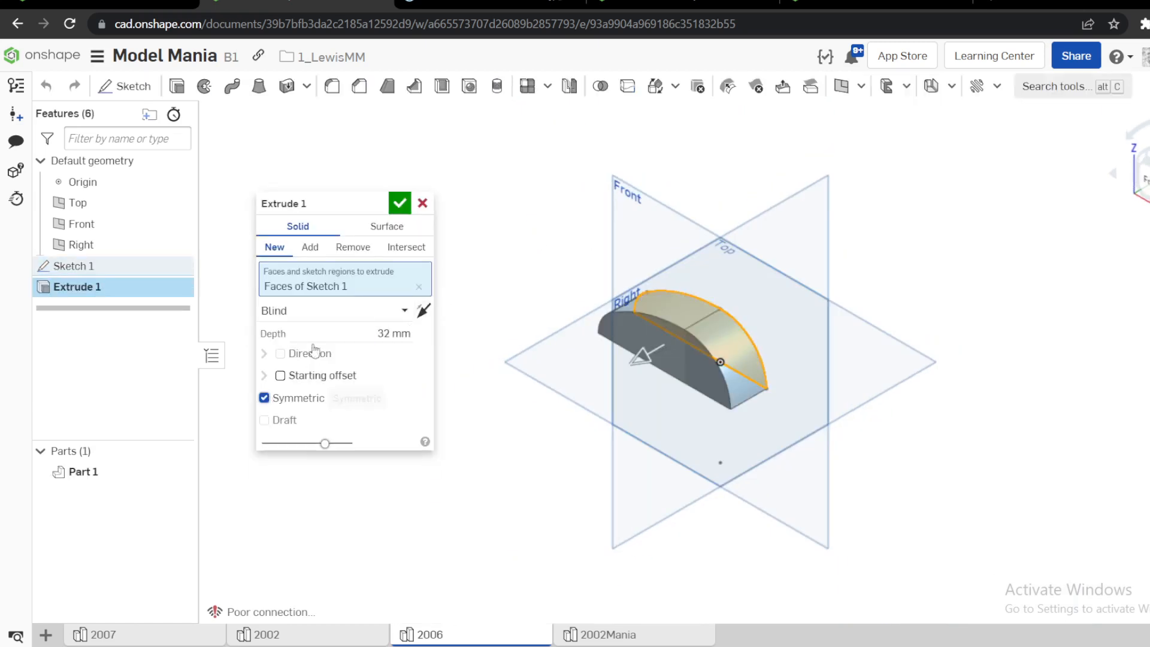
left_click(399, 204)
key("p")
scroll(571, 314, "up", 5)
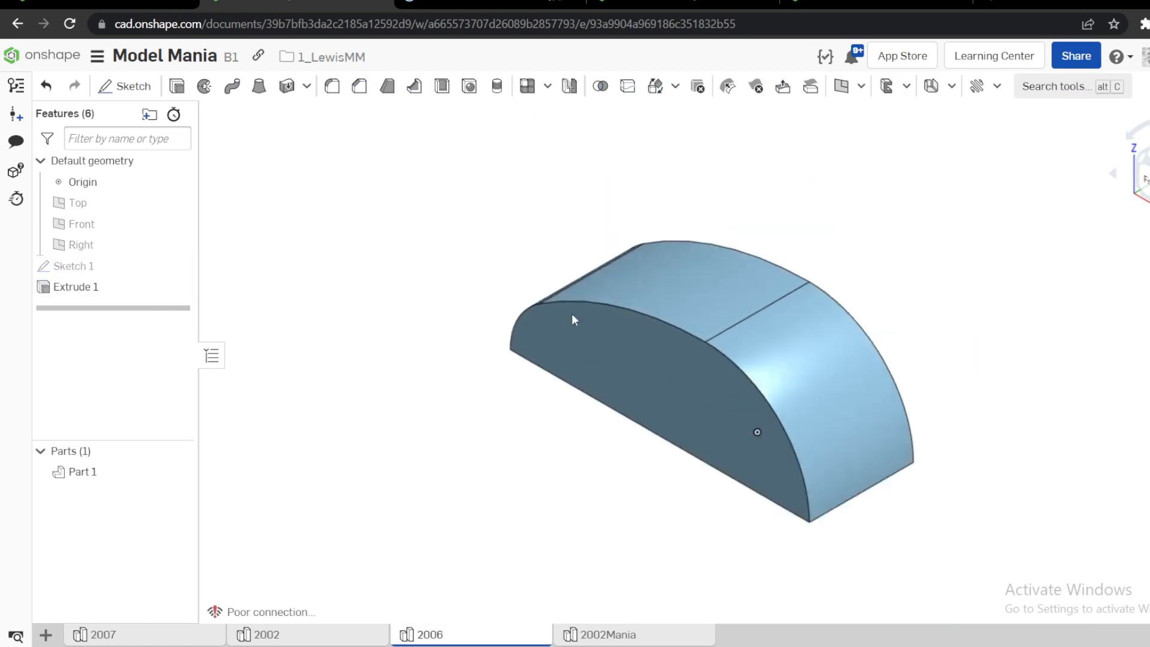
Examine the extruded body from its side and end, comparing it with the views in the knob reference drawing.
right_click_drag(572, 314, 653, 349)
left_click(655, 359)
key("n")
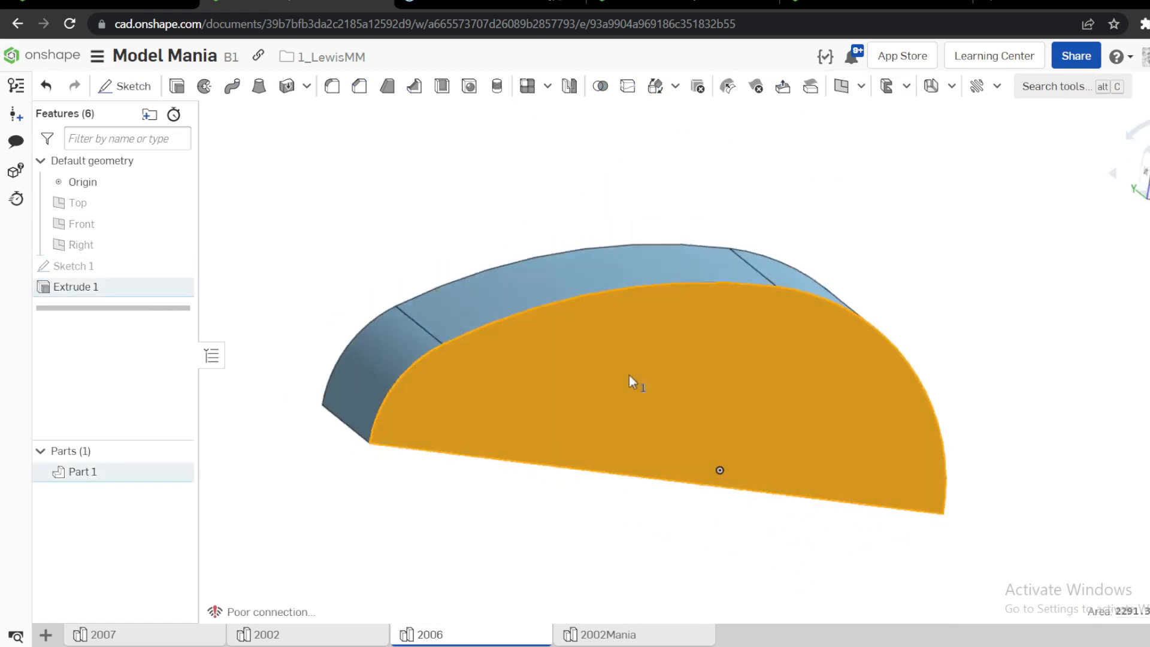
key("Escape")
right_click_drag(472, 143, 612, 249)
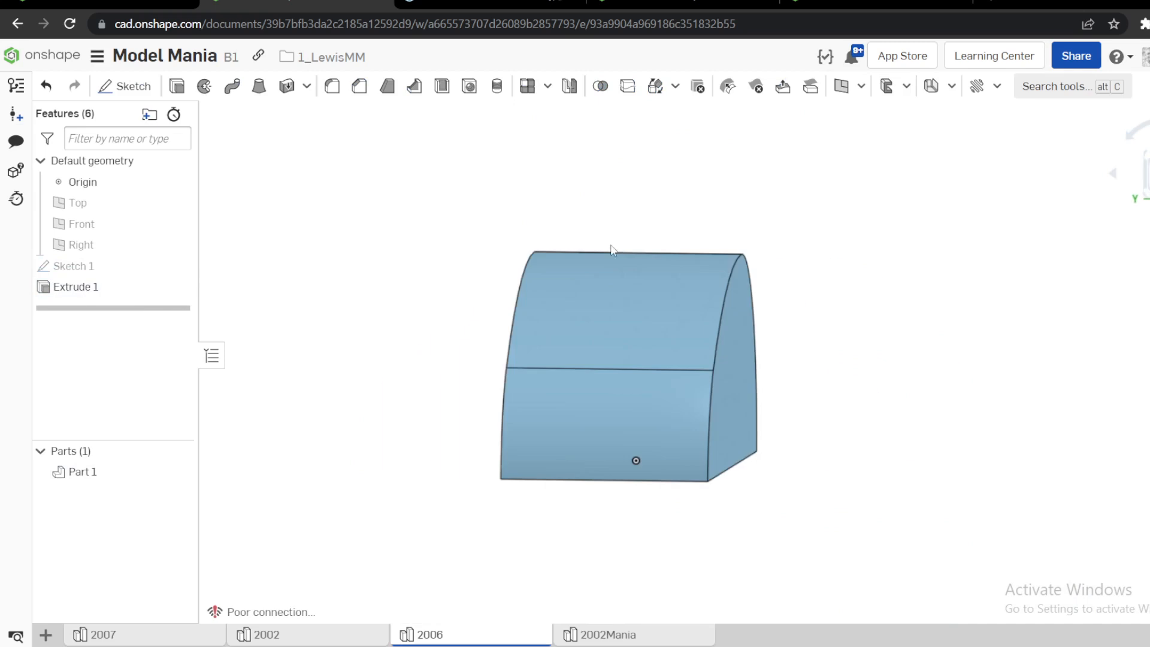
left_click(1148, 172)
scroll(841, 316, "down", 2)
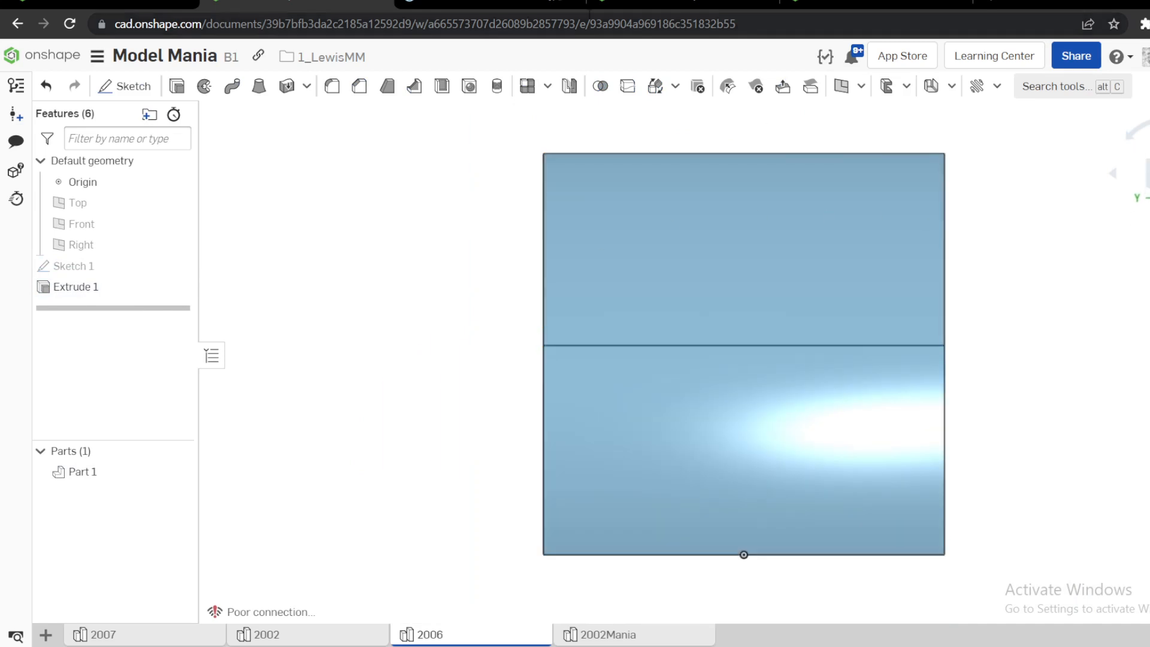
left_click(515, 4)
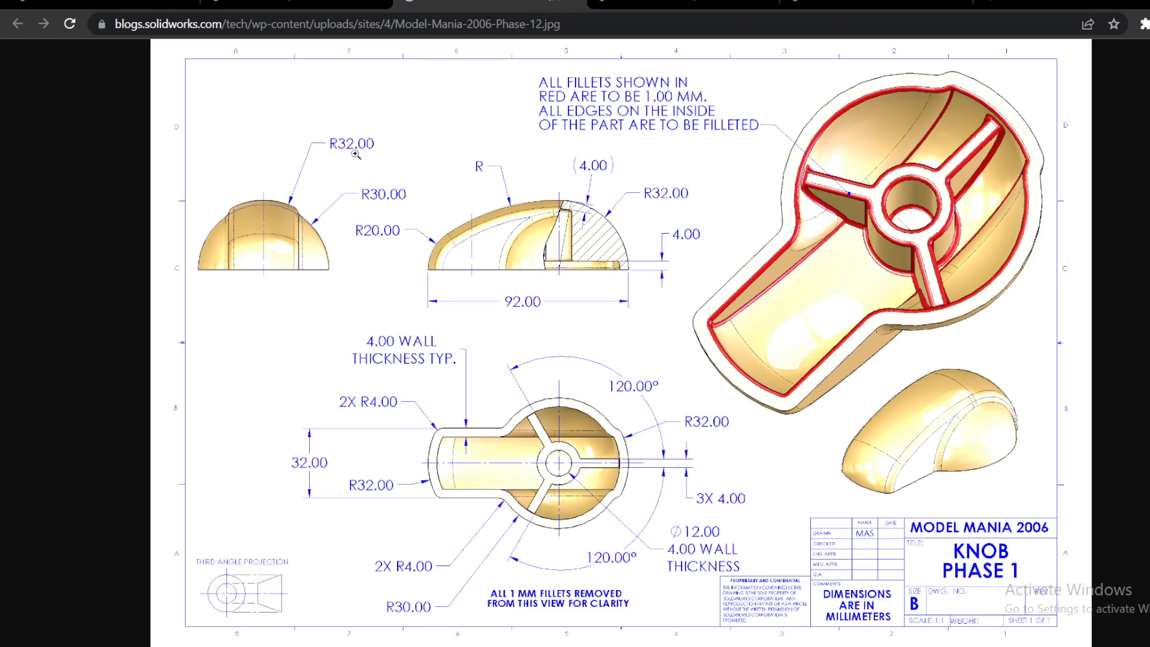
left_click(347, 4)
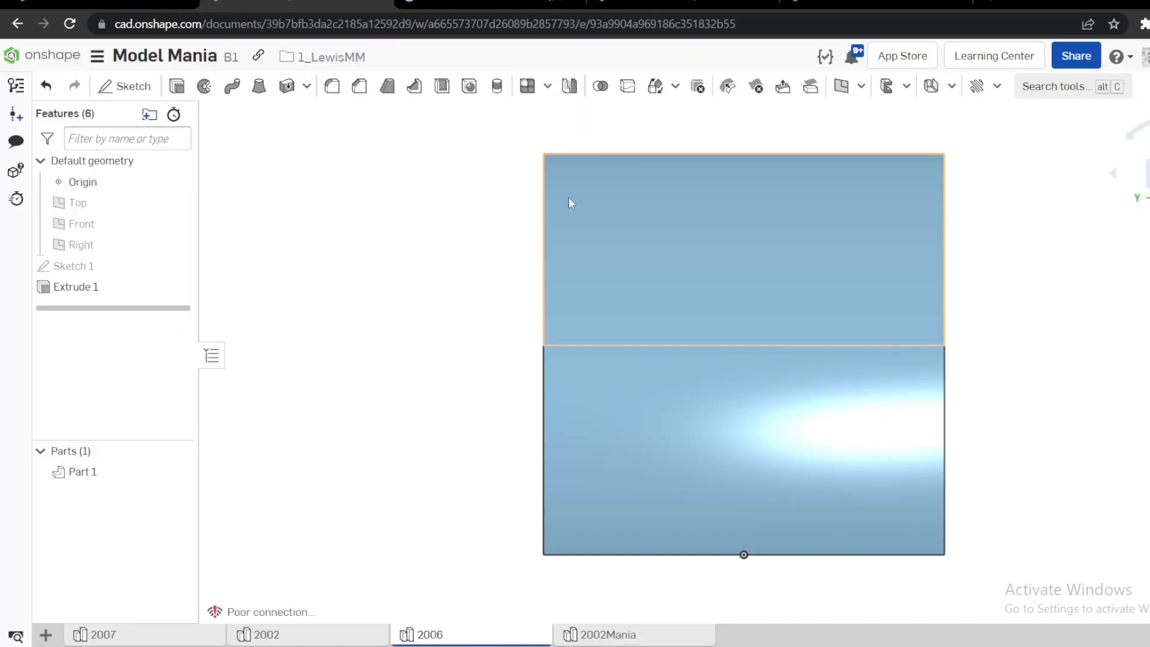
scroll(713, 237, "down", 5)
right_click_drag(707, 243, 642, 283)
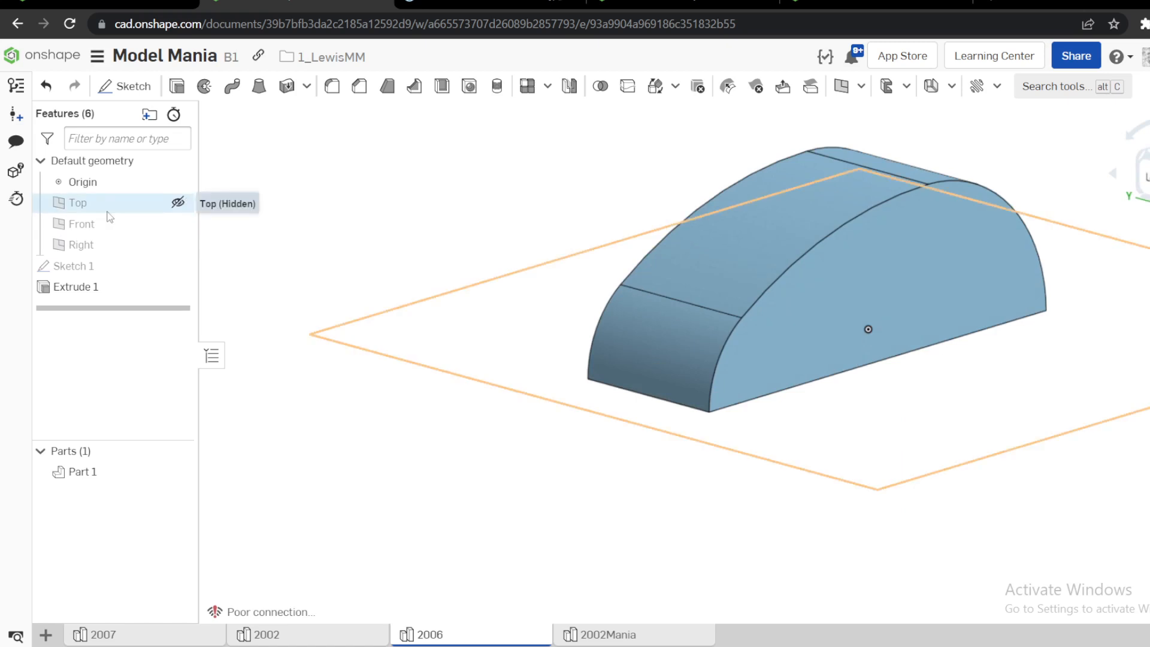
Start a new sketch on the Top plane and view it face-on.
left_click(75, 202)
key("s")
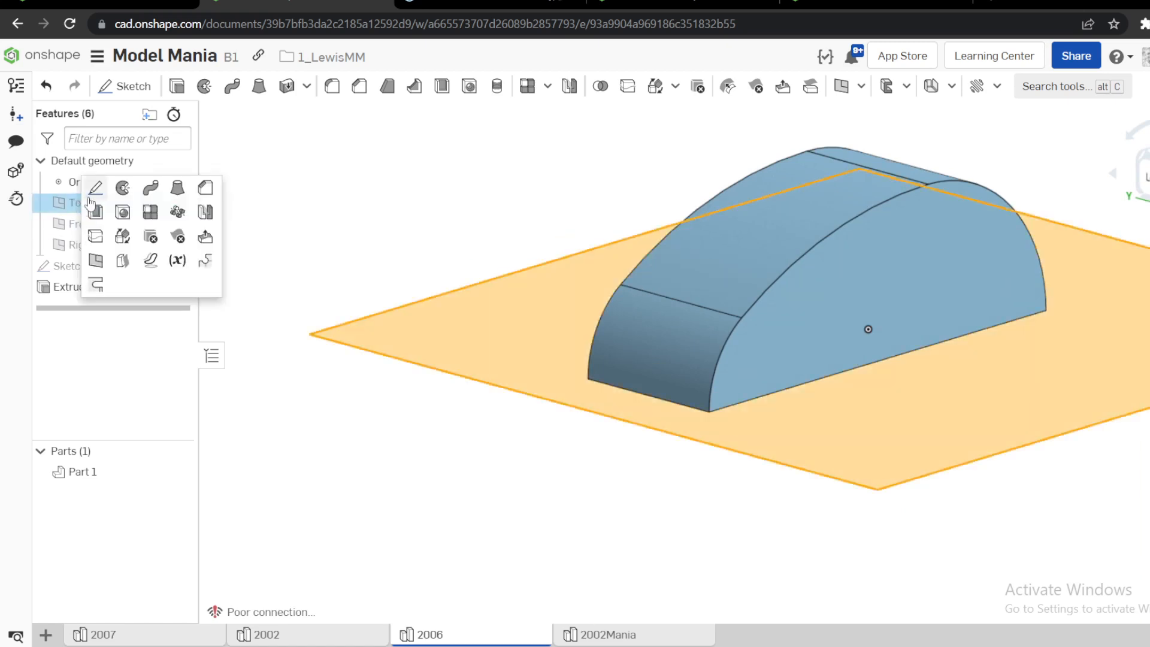
left_click(89, 195)
key("n")
scroll(657, 286, "down", 5)
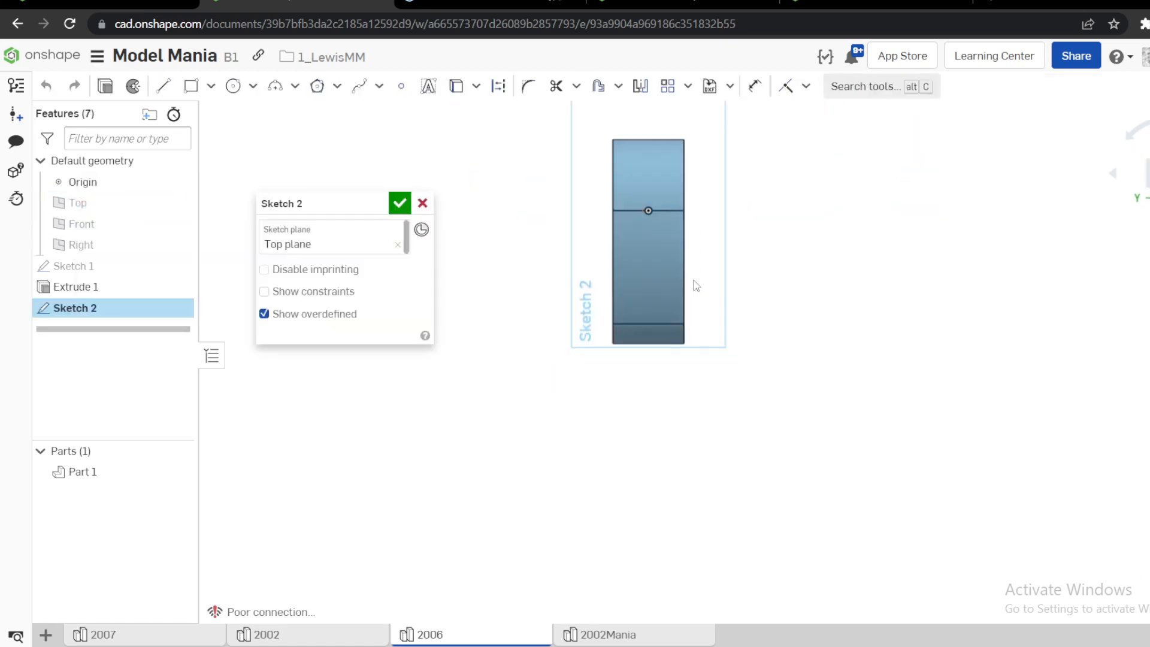
scroll(685, 147, "up", 5)
scroll(727, 121, "up", 4)
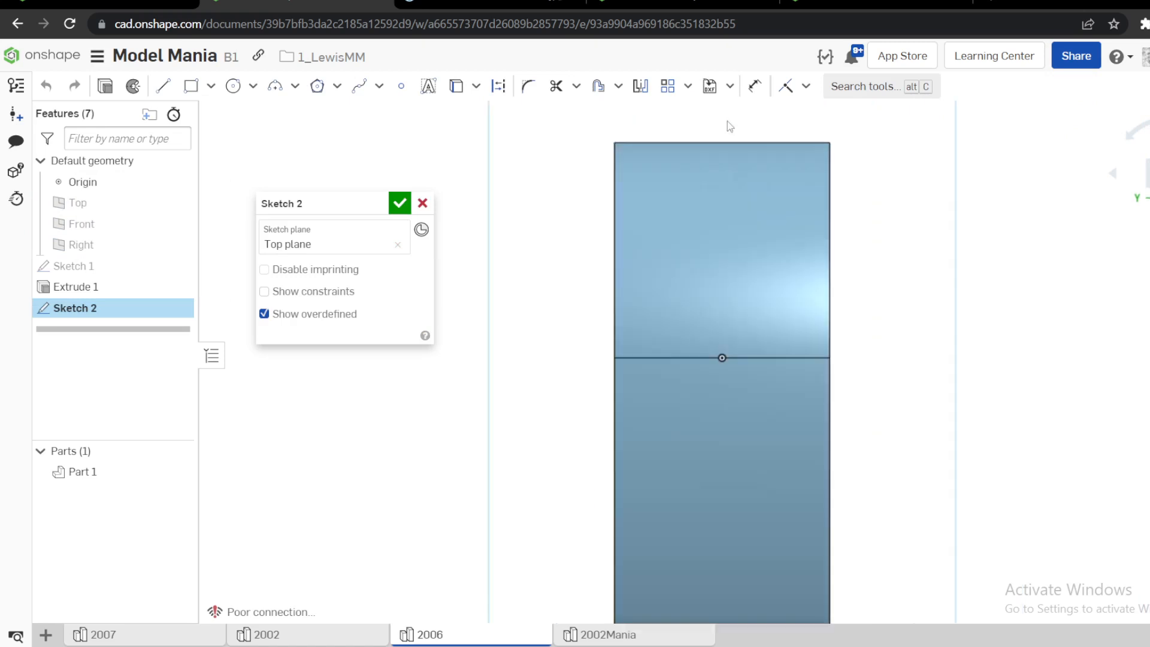
Draw a three-point arc across the body's width between its two long edges, bulging away from the origin toward the R32 end.
key("a")
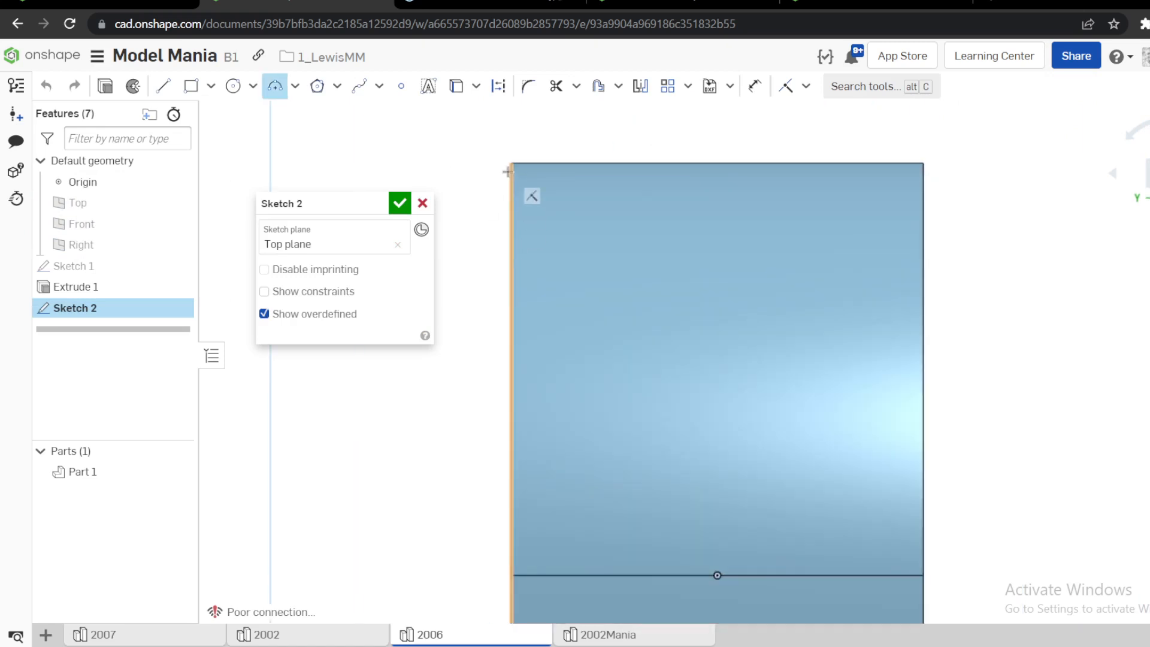
left_click(511, 362)
left_click(924, 376)
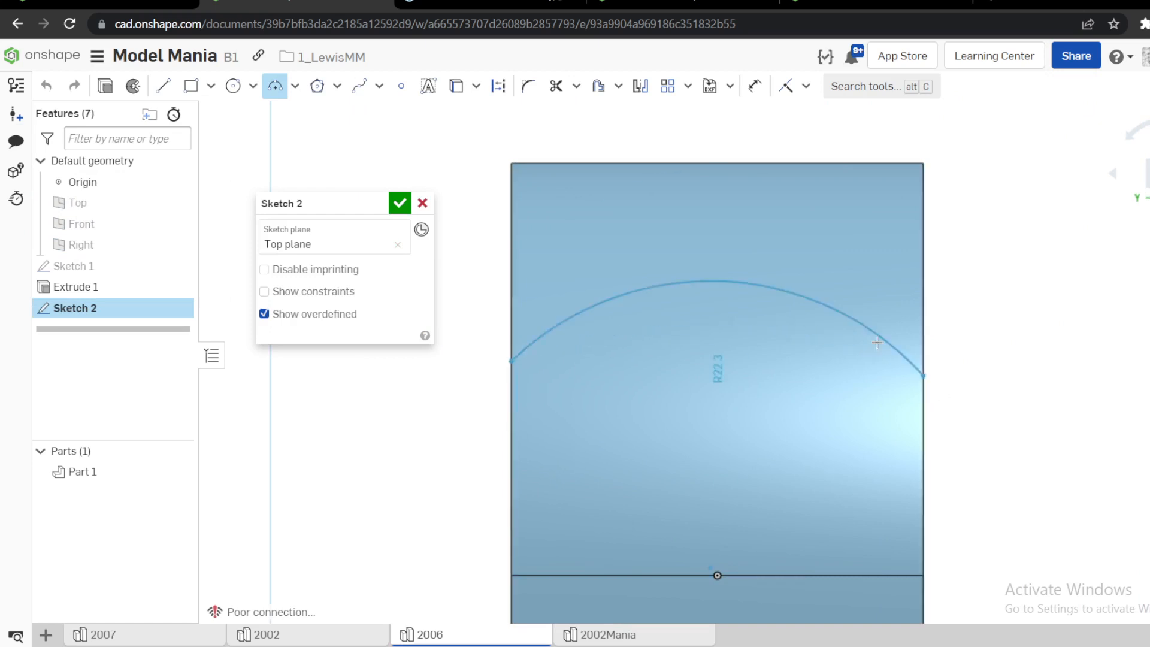
left_click(860, 318)
key("Escape")
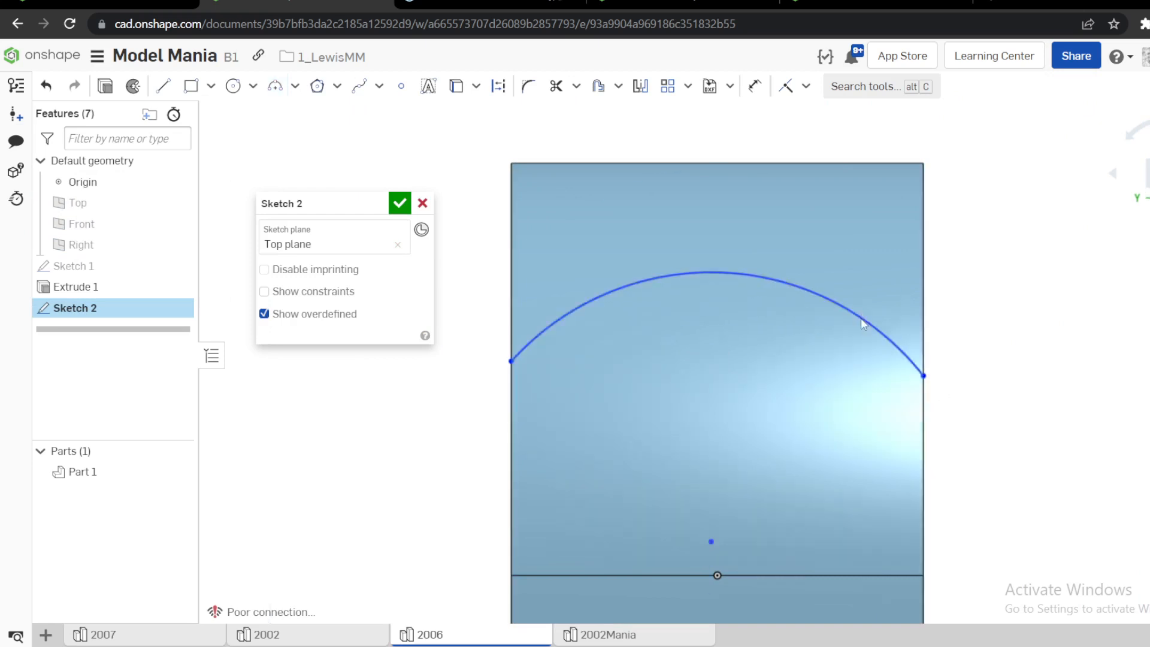
Make the arc's centre point coincident with the origin.
key("d")
left_click(717, 542)
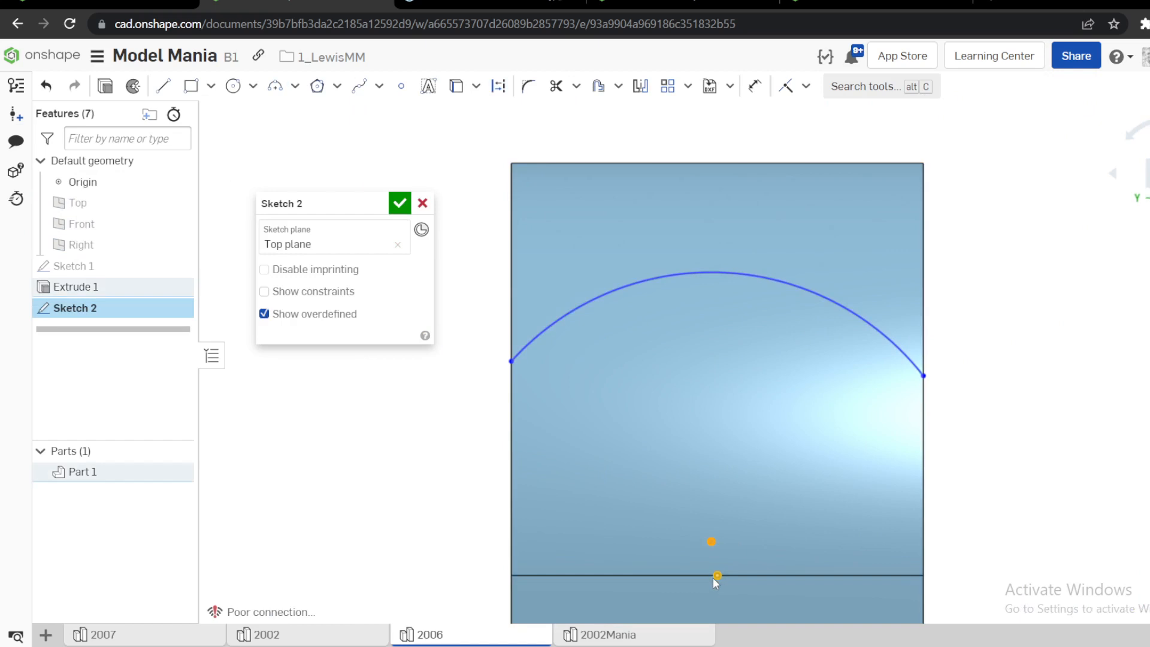
left_click(717, 575)
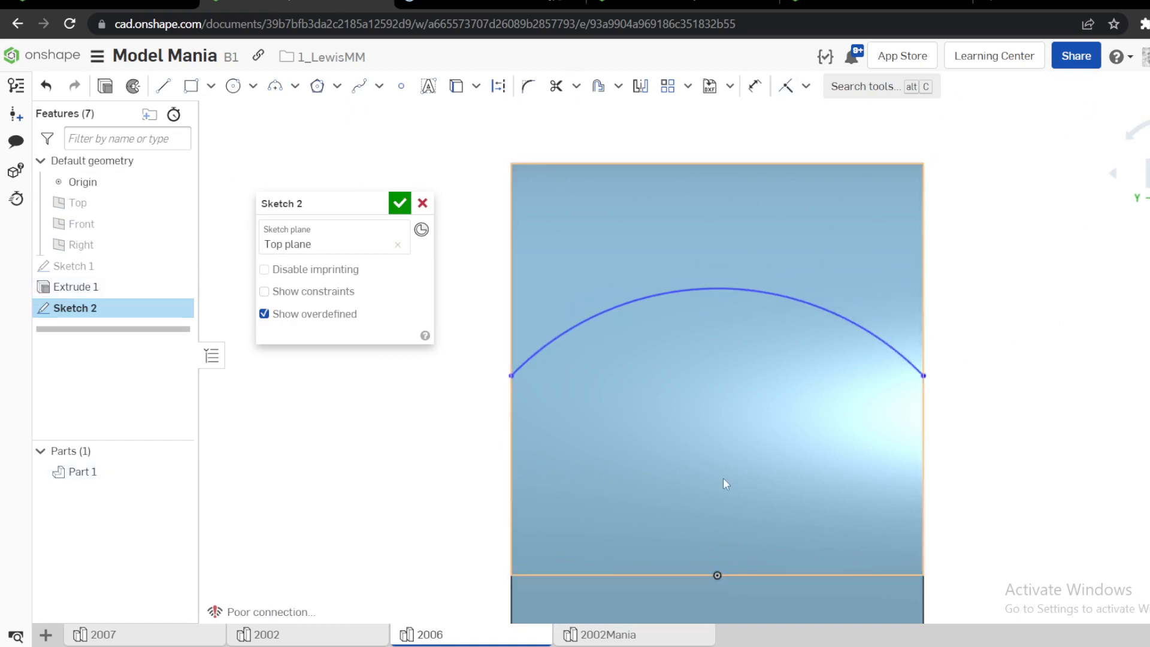
Dimension the arc's radius to 32 mm and check where its crest meets the body's end edge.
key("d")
left_click(641, 303)
left_click(667, 409)
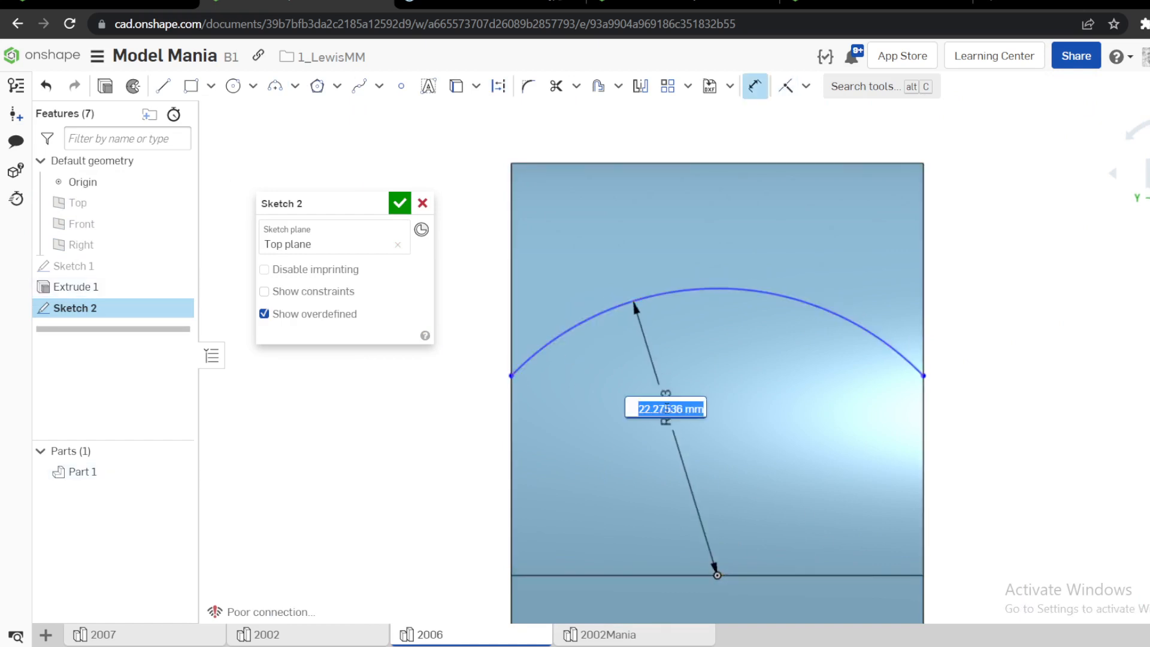
type("32")
key("Return")
scroll(809, 393, "down", 3)
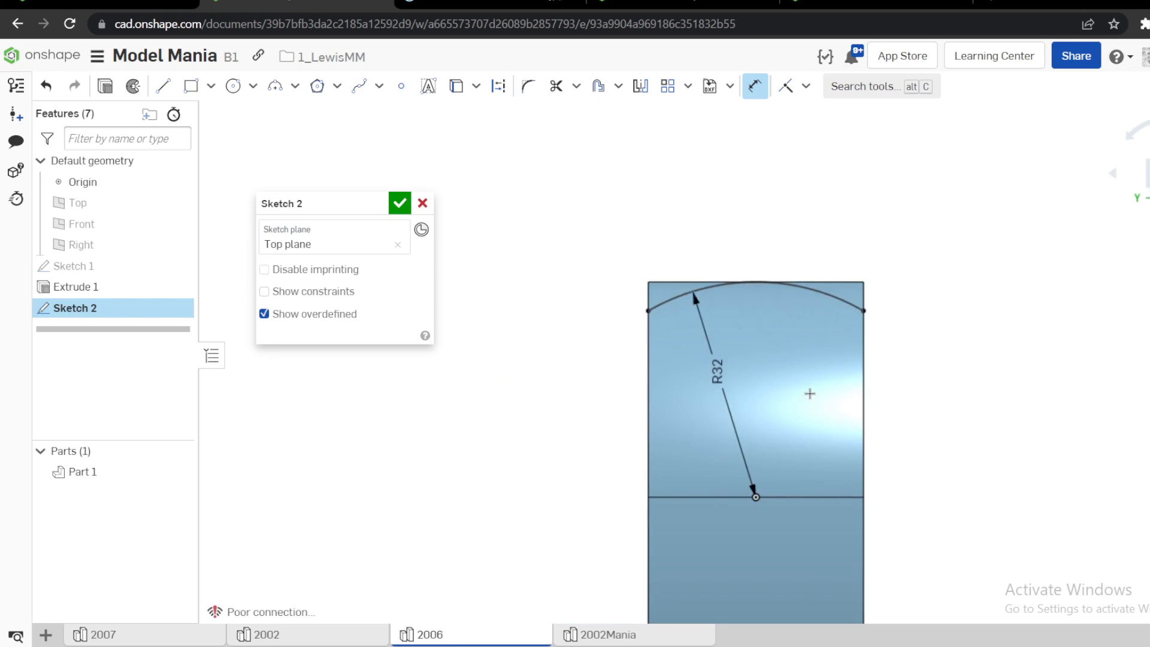
scroll(773, 300, "up", 5)
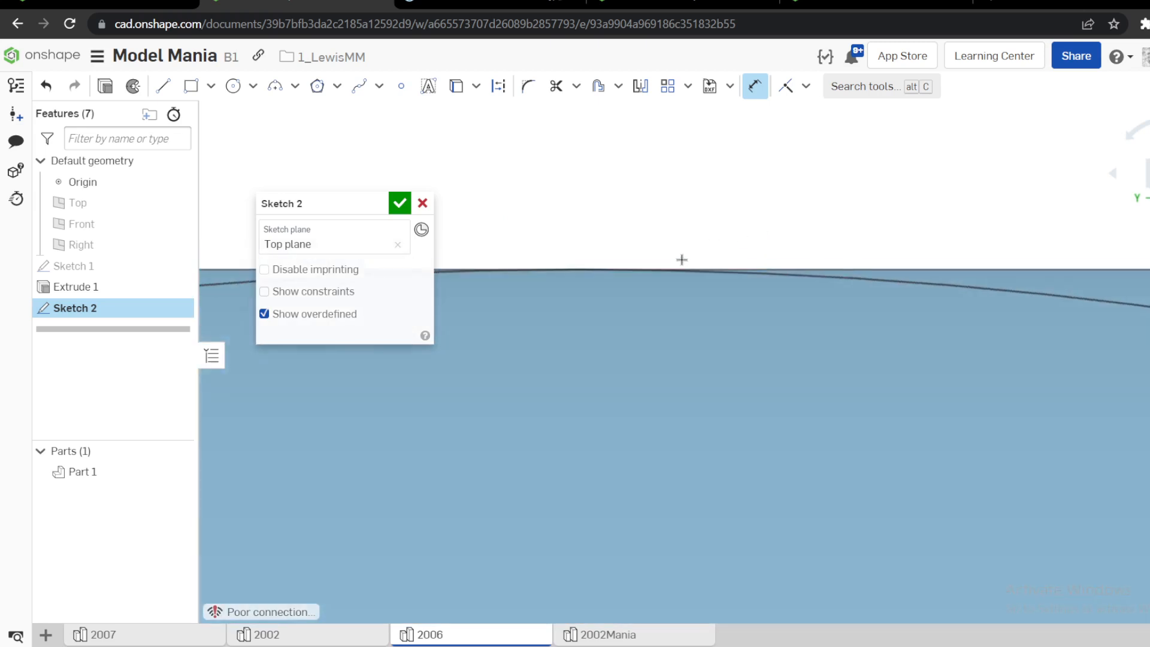
scroll(698, 276, "down", 5)
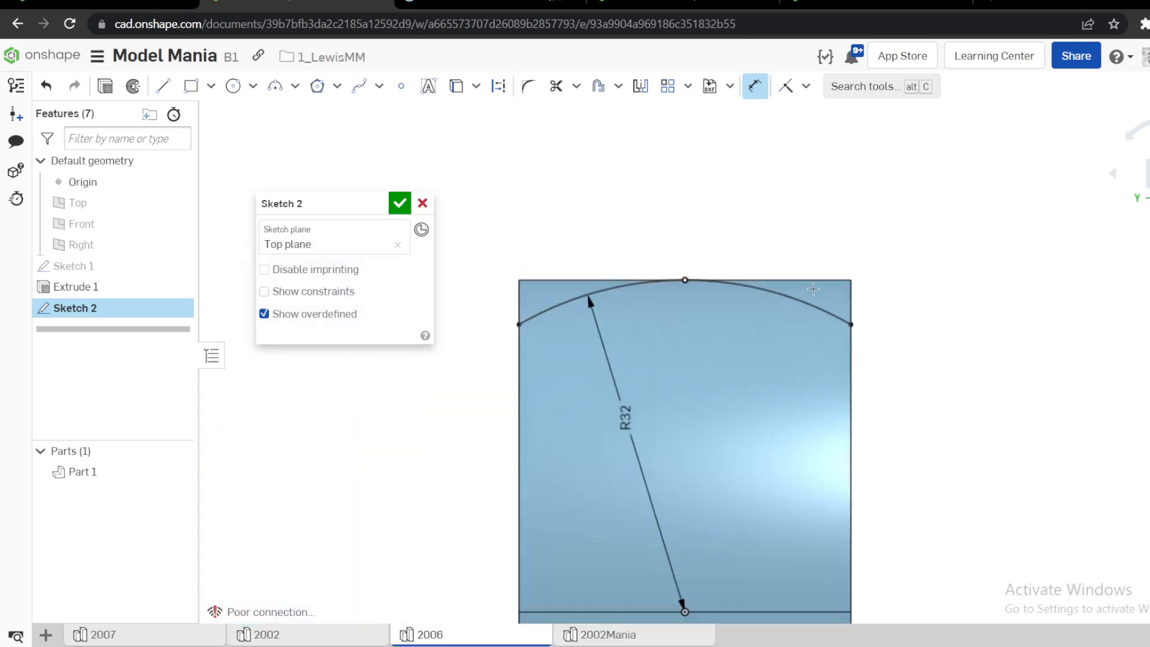
Delete the coincident constraint between the arc's centre and the origin, and move the arc inward from the body's end edge.
key("Escape")
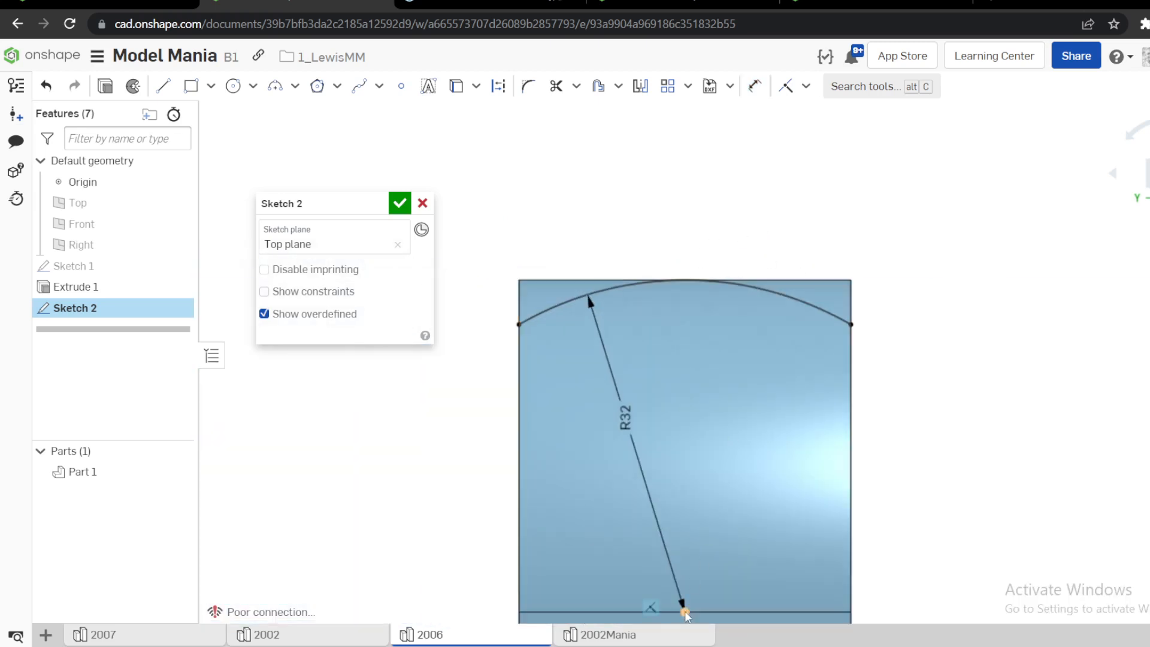
left_click(655, 610)
key("Delete")
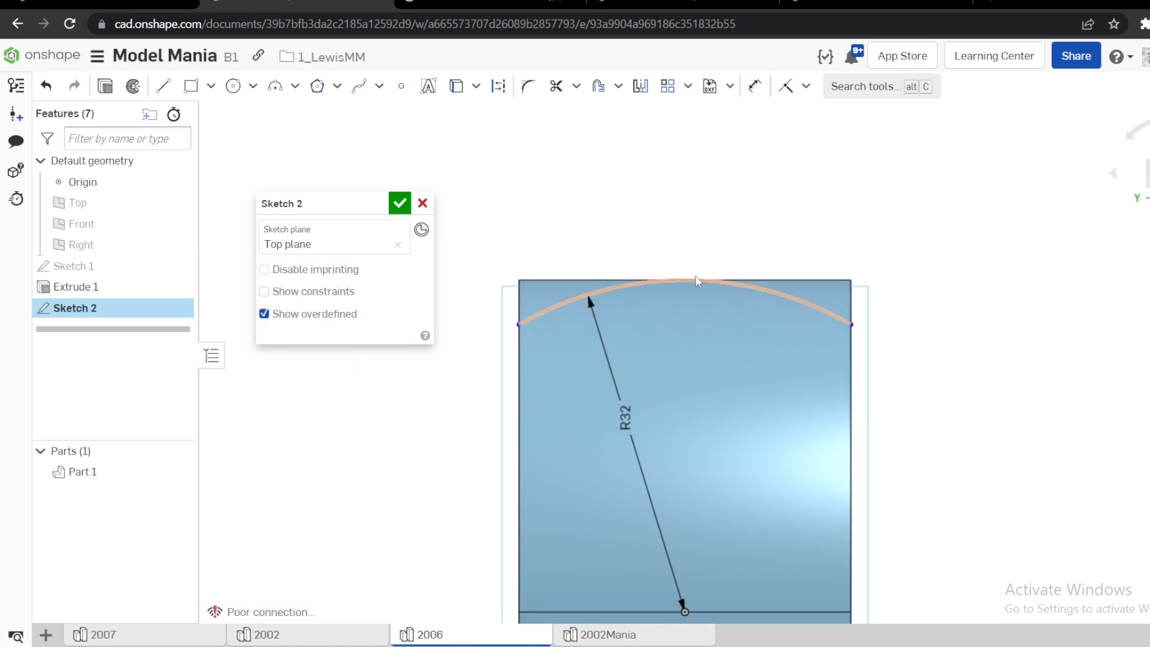
mouse_move(696, 280)
left_mouse_down()
mouse_move(693, 205)
mouse_move(697, 350)
left_mouse_up()
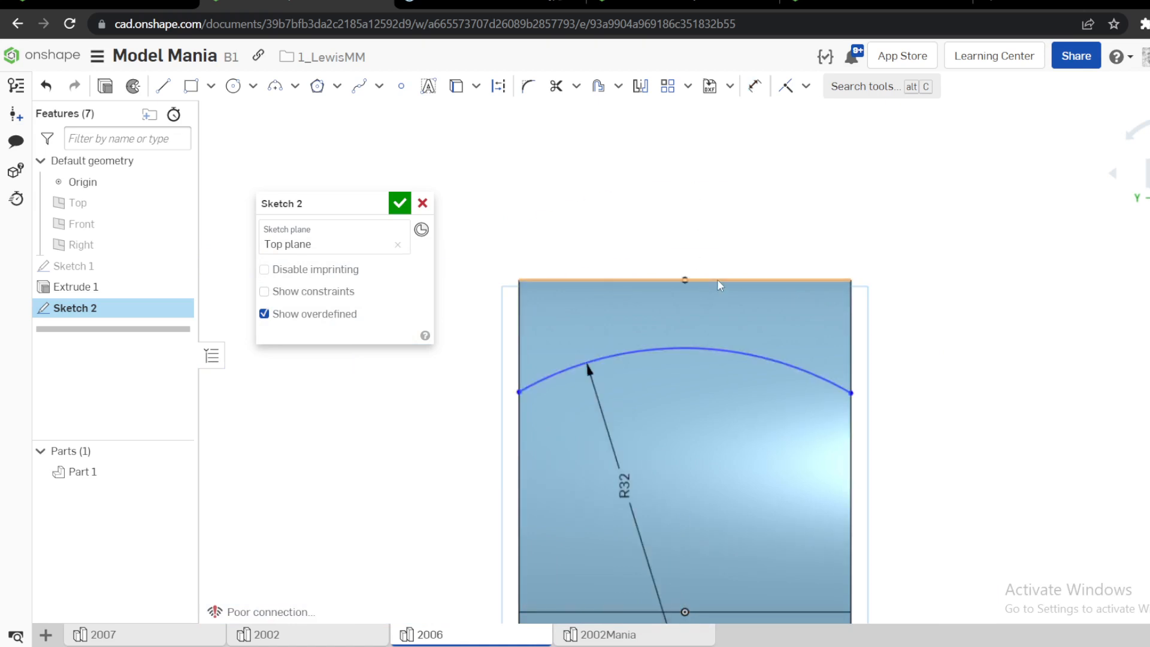
Project the body's straight end edge into the sketch and convert it to construction geometry.
left_click(717, 280)
key("u")
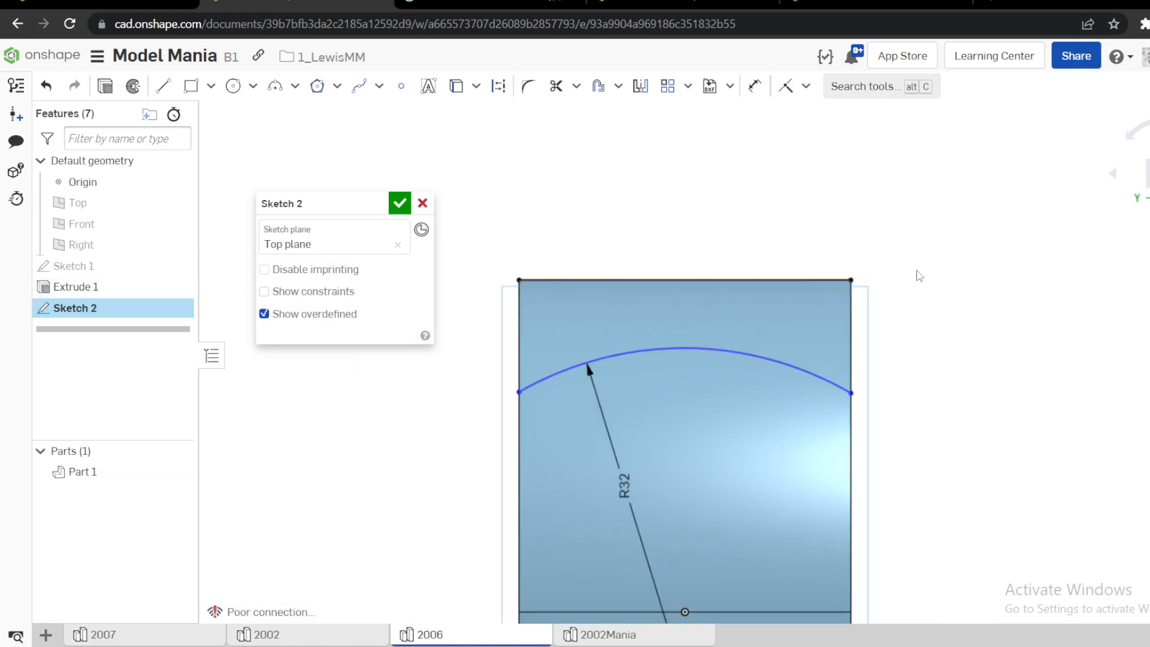
left_click(796, 280)
key("q")
left_click(1050, 280)
left_click(816, 283)
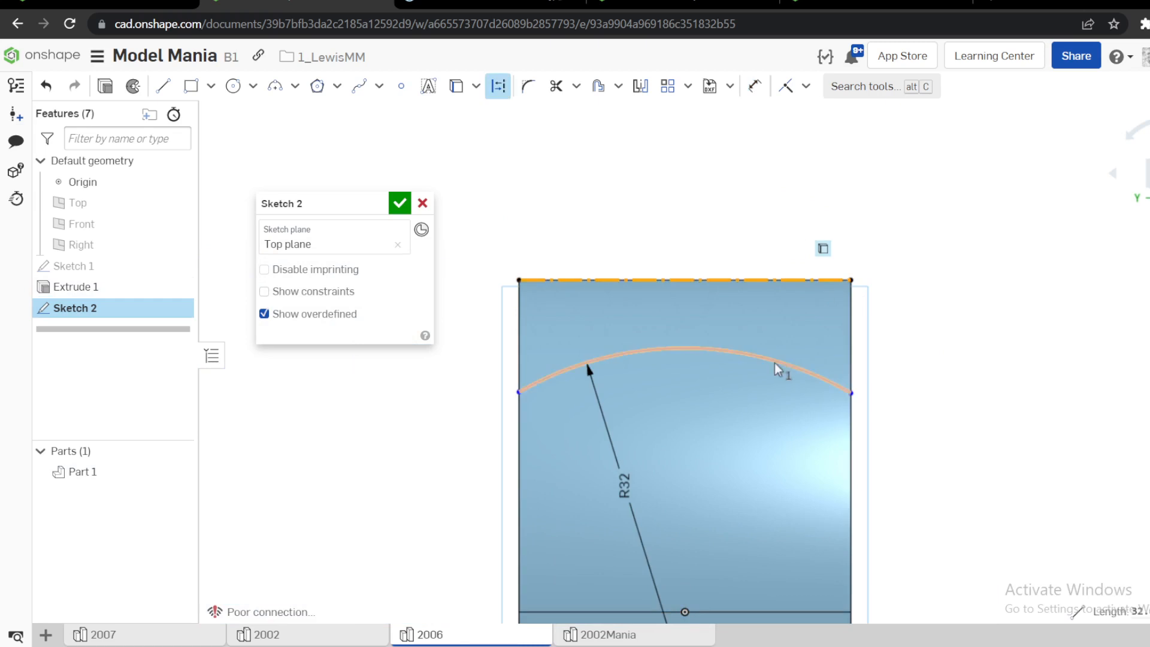
Make the arc tangent to the projected construction line and align its two end points with a vertical constraint.
left_click(775, 363)
key("t")
scroll(771, 363, "down", 4)
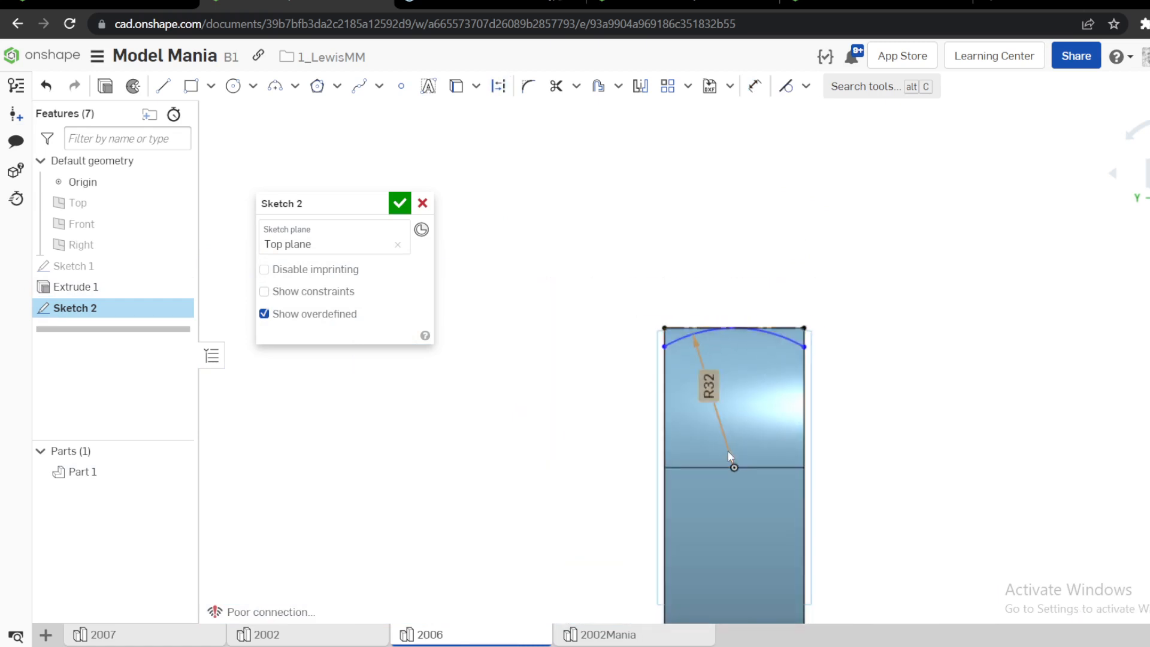
left_click_drag(663, 346, 663, 274)
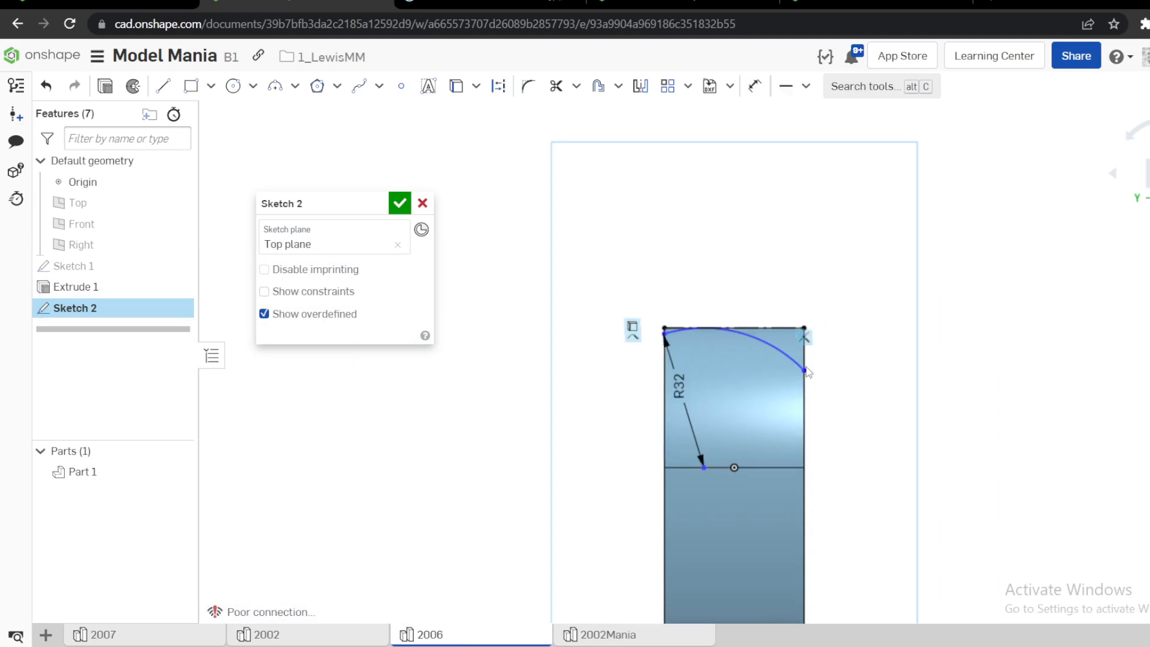
key("ctrl+z")
left_click(661, 338)
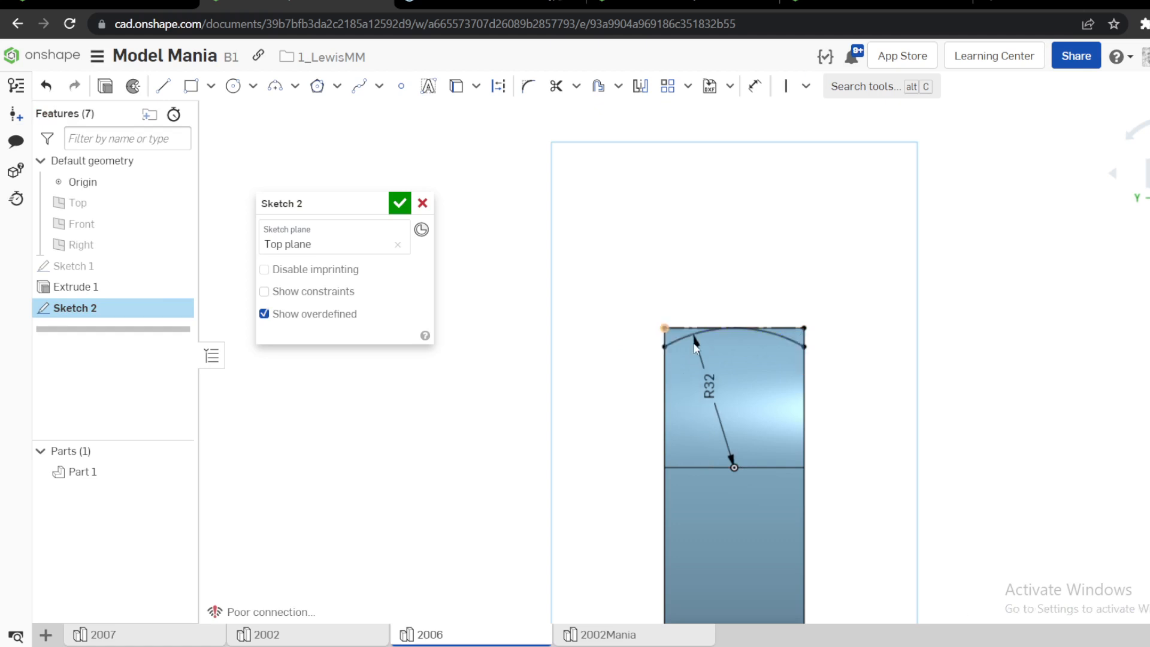
scroll(737, 455, "up", 5)
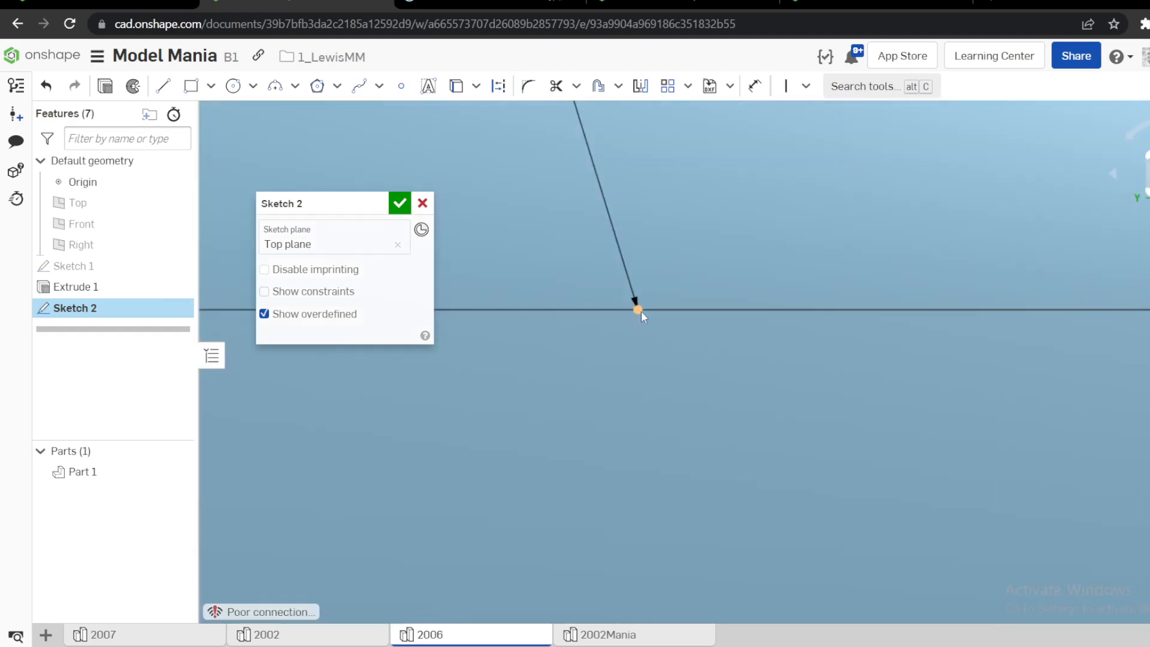
scroll(786, 361, "down", 8)
scroll(813, 296, "up", 3)
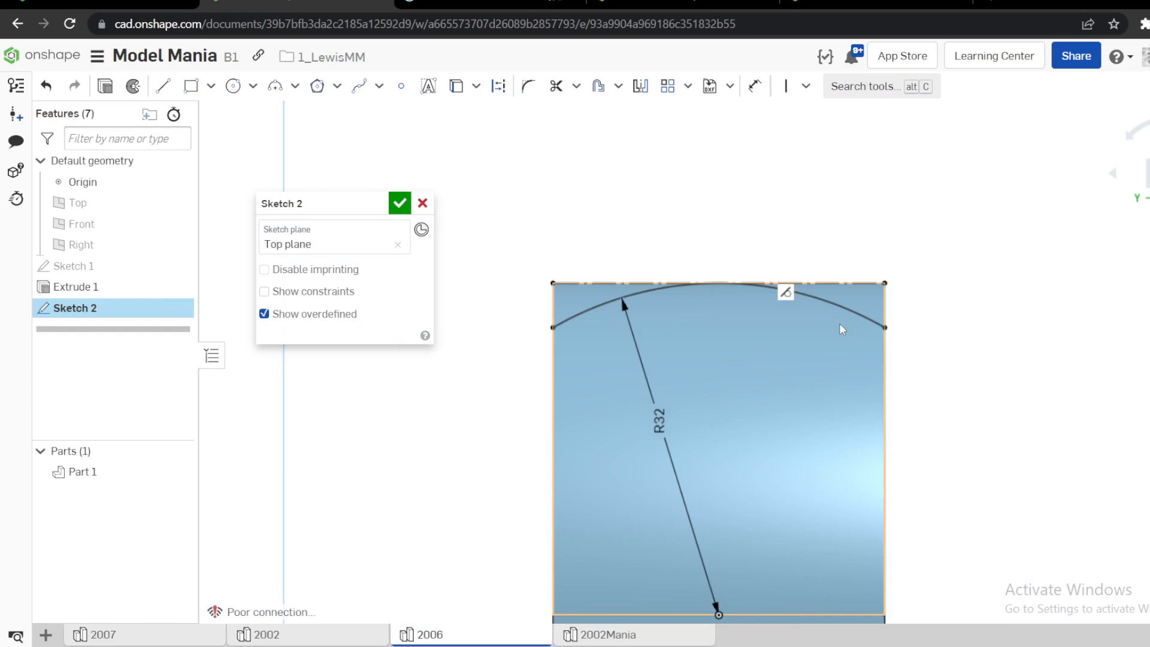
mouse_move(864, 317)
right_mouse_down()
mouse_move(776, 376)
mouse_move(828, 422)
right_mouse_up()
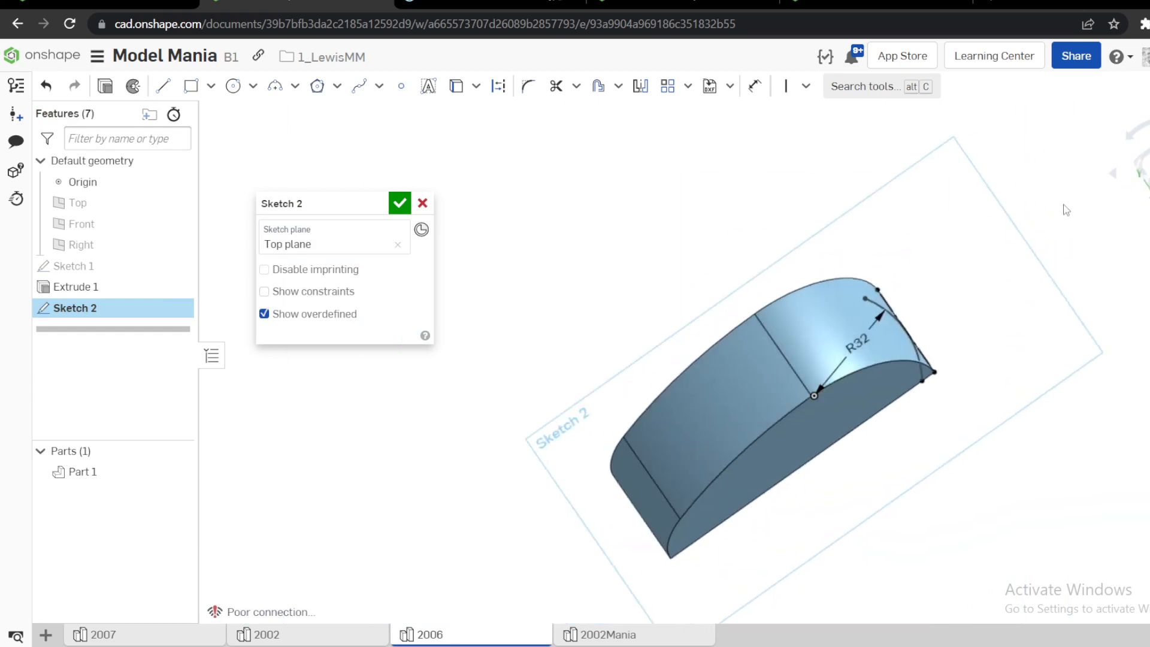
Draw three connected lines from one arc end about 11 mm outward, across the body's width, and back to the other arc end.
key("n")
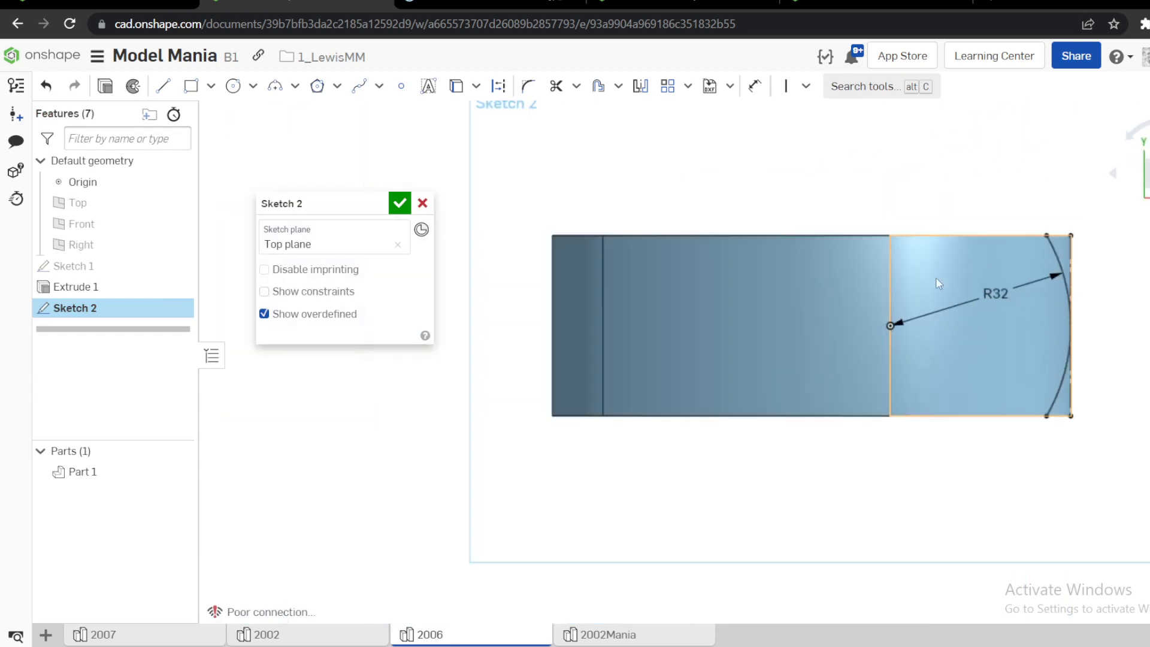
key("f")
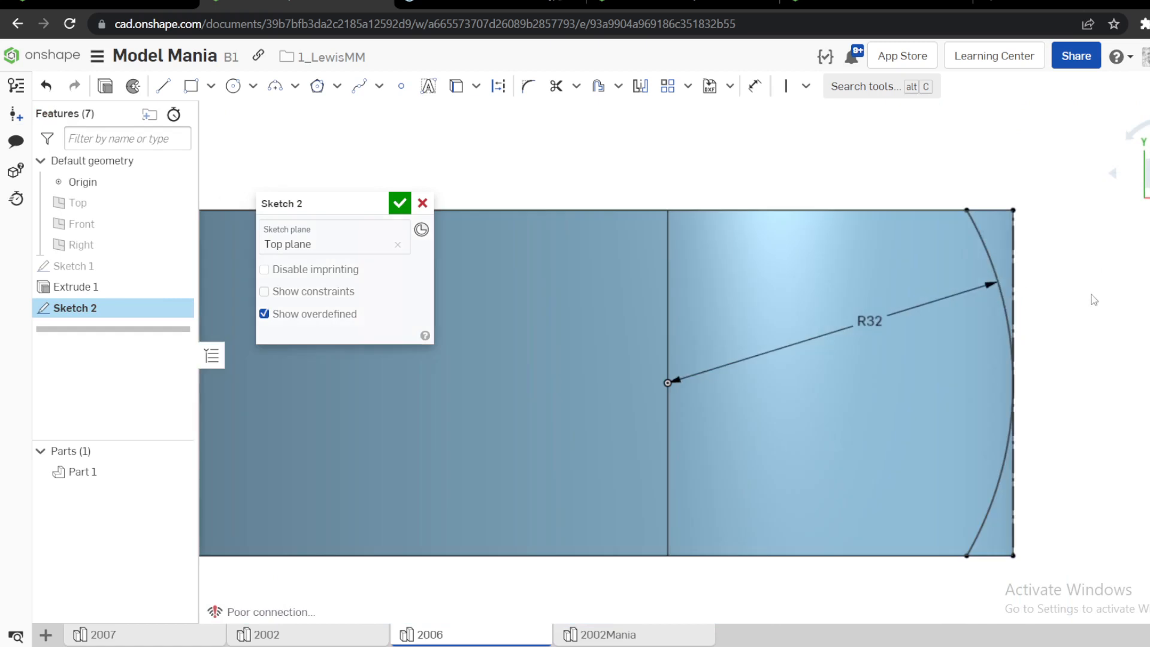
key("l")
left_click(968, 210)
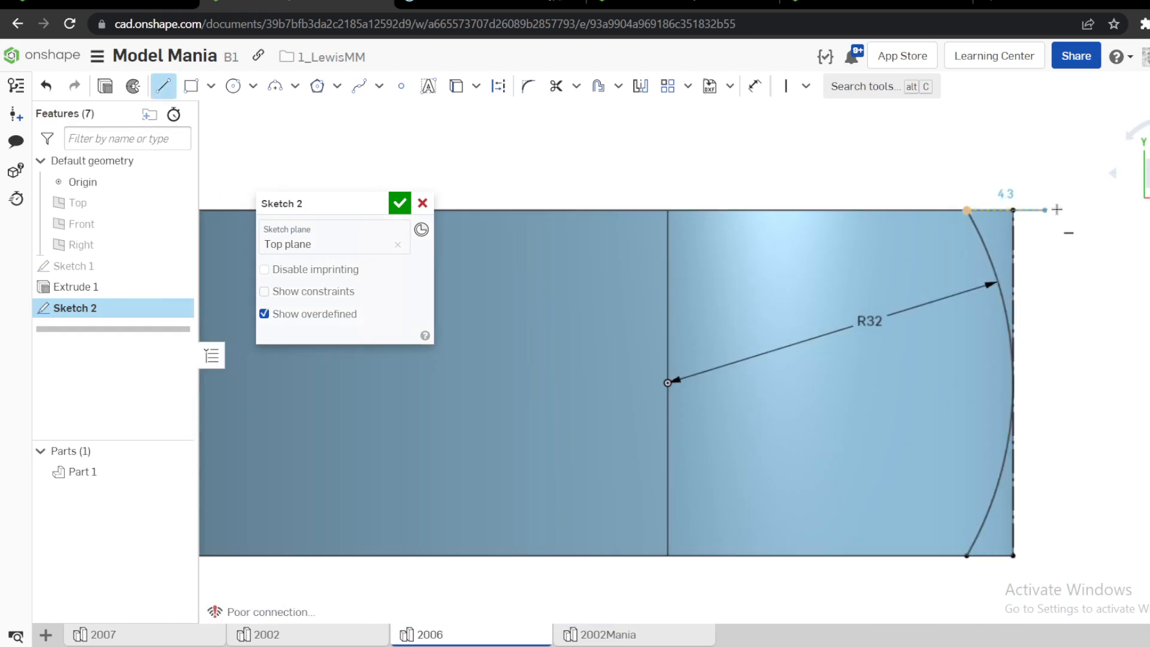
left_click(1087, 211)
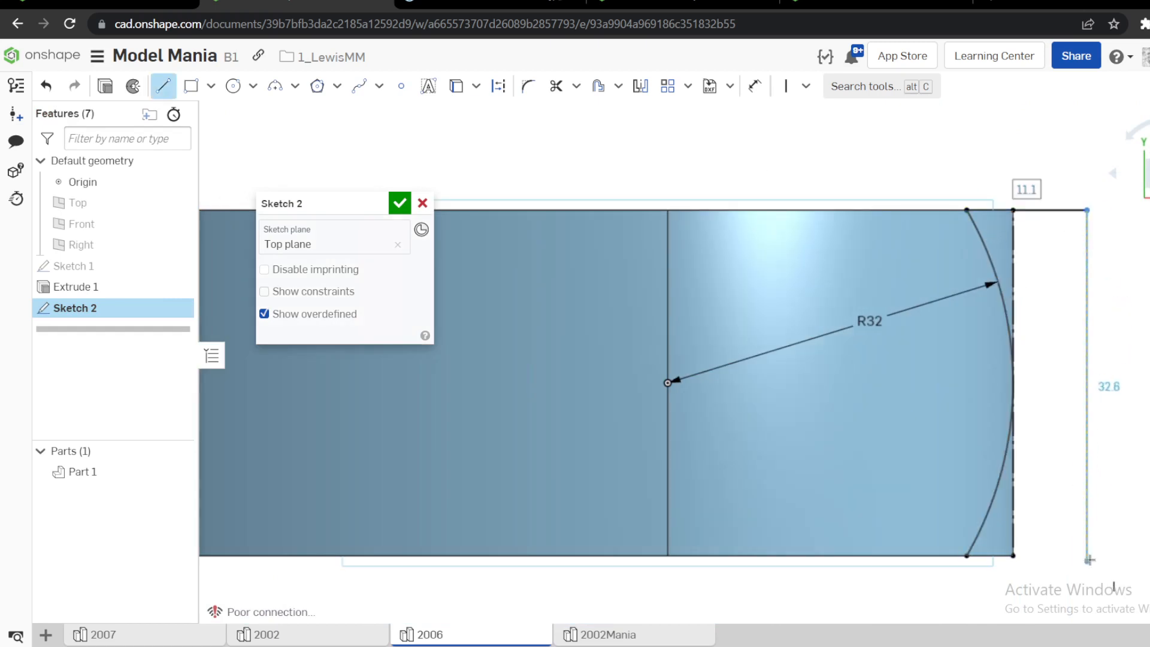
left_click(1087, 559)
left_click(967, 557)
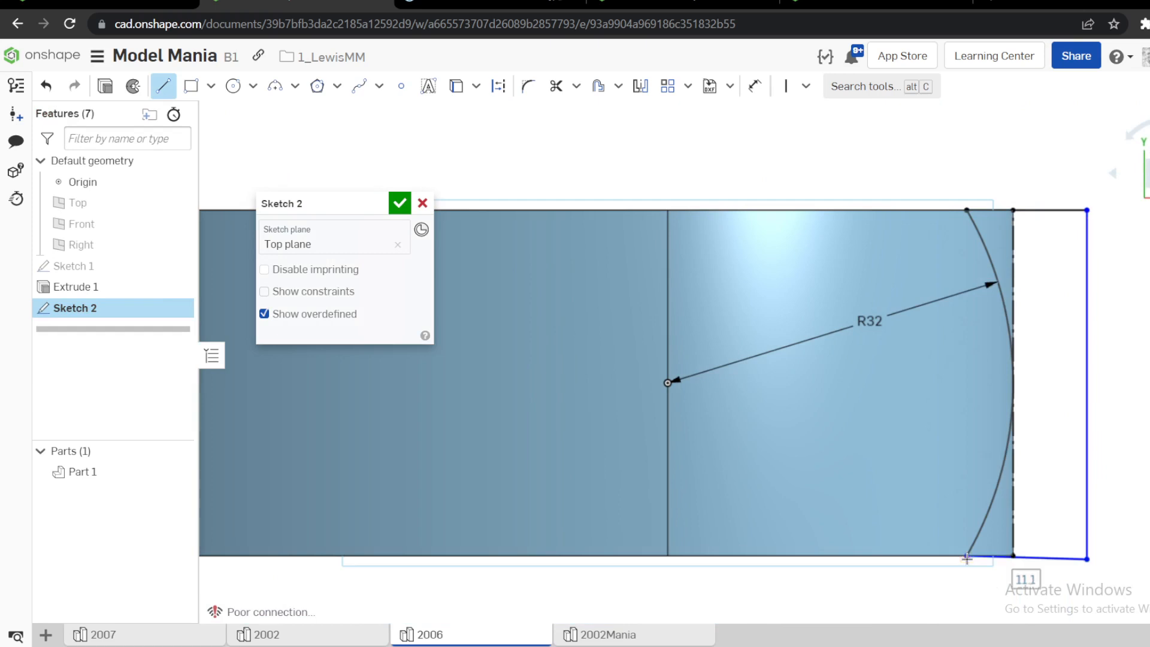
key("Escape")
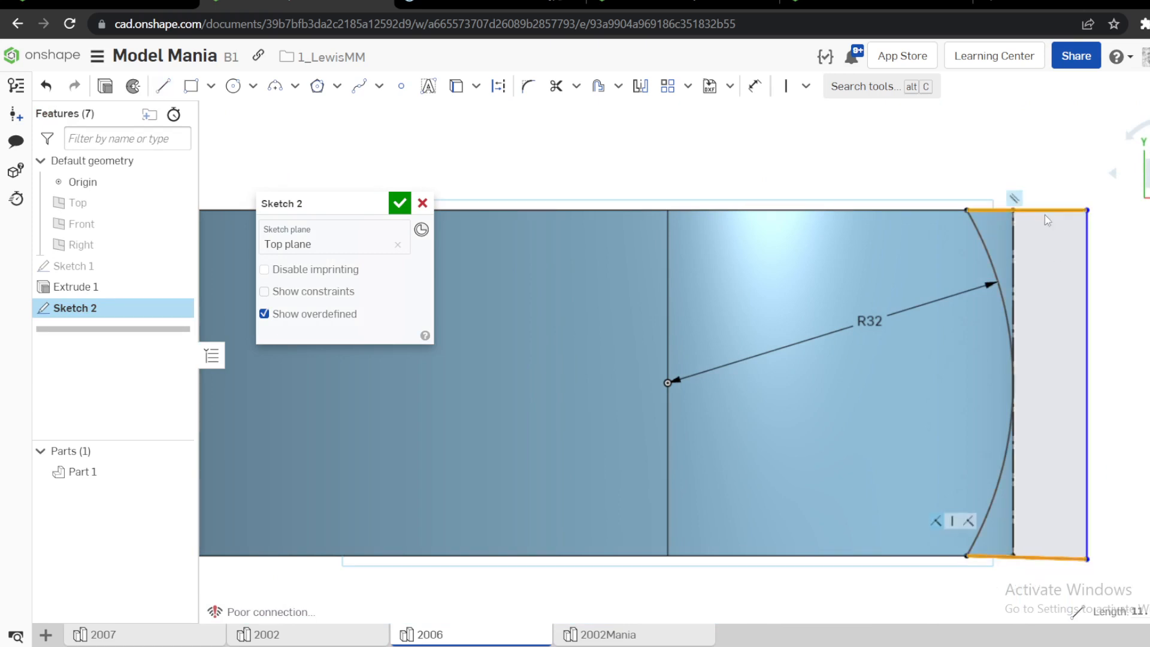
Make the two side lines running outward from the arc's ends parallel, and dimension their length to 15 mm.
key("u")
left_click(1054, 210)
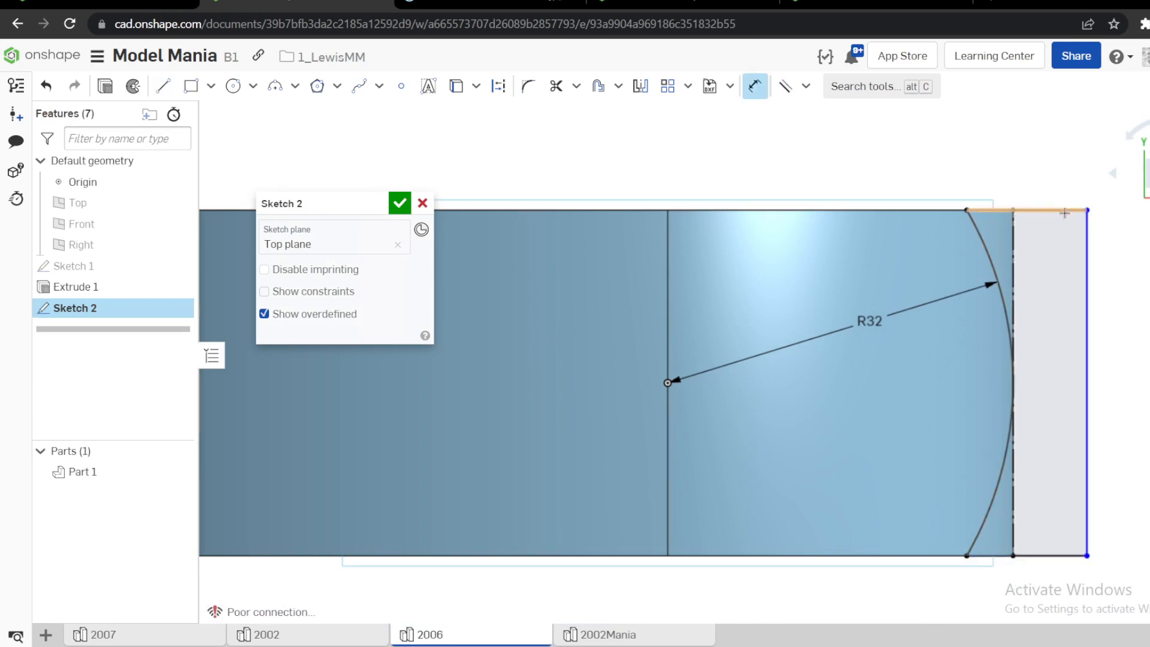
left_click(1037, 170)
type("15")
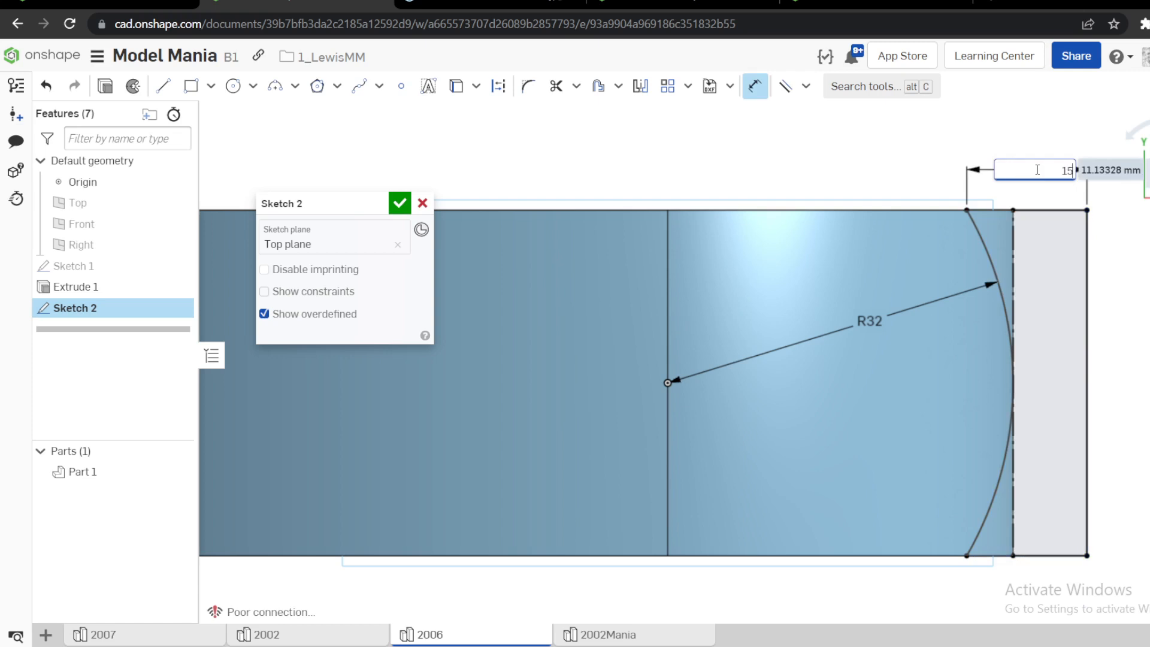
key("Return")
scroll(890, 295, "down", 5)
mouse_move(890, 295)
right_mouse_down()
mouse_move(847, 241)
mouse_move(934, 323)
mouse_move(879, 325)
mouse_move(889, 320)
mouse_move(837, 289)
right_mouse_up()
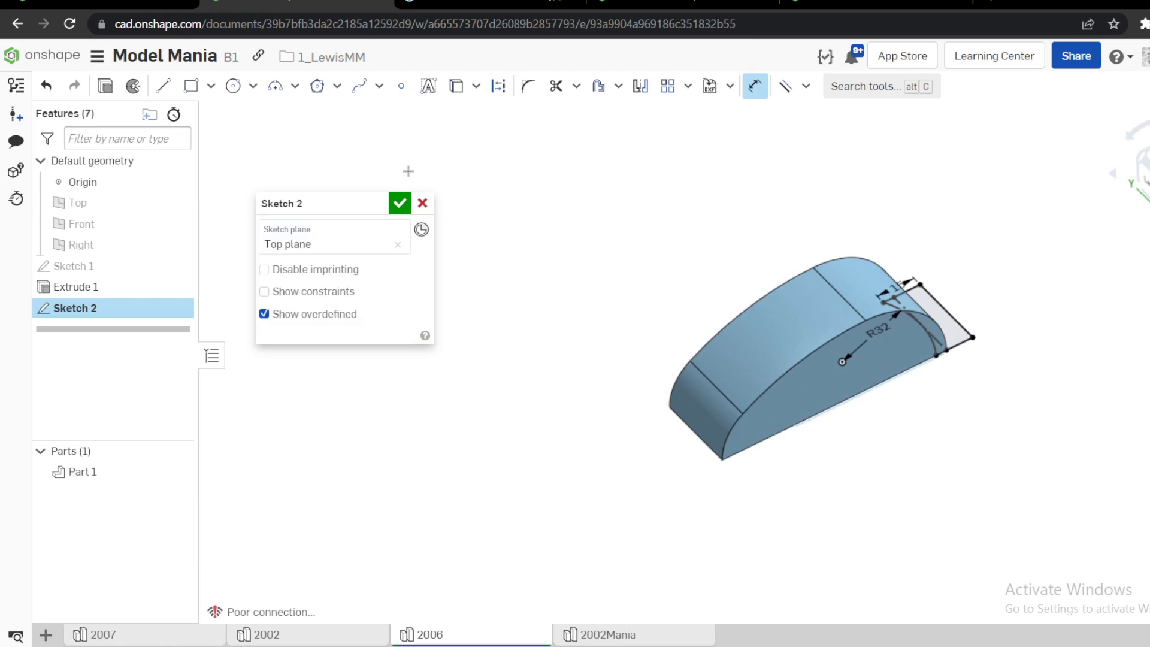
Finish the sketch and start a solid Revolve of its faces, with the side-profile sketch shown for the axis selection.
key("s")
left_click(484, 177)
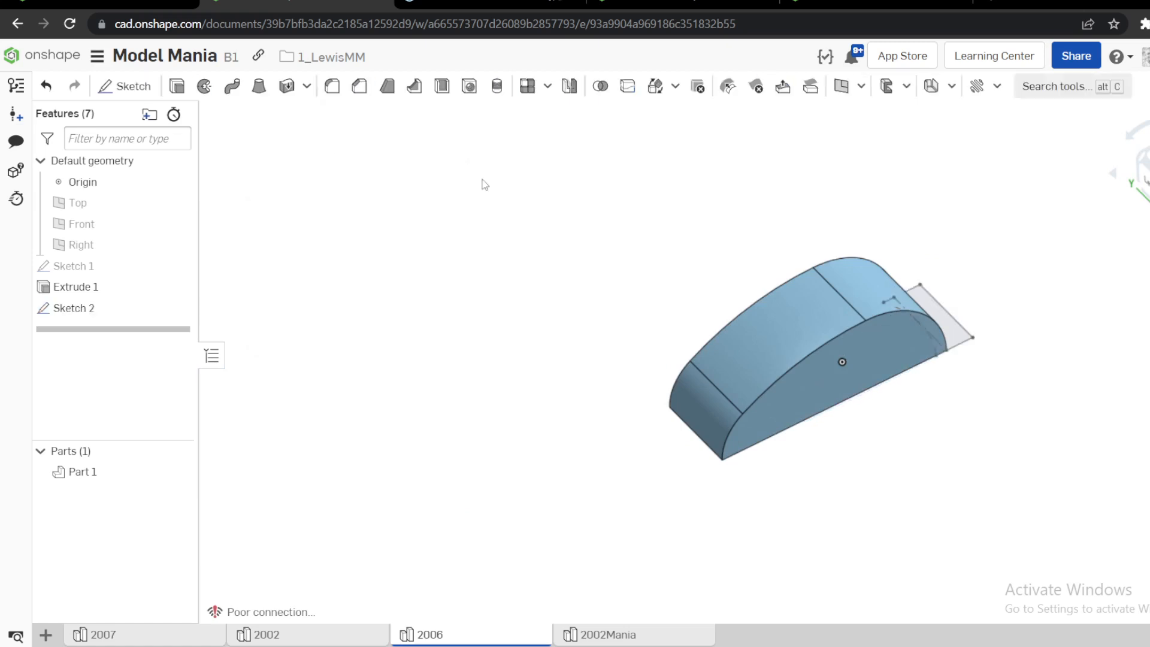
mouse_move(554, 400)
right_mouse_down()
mouse_move(527, 360)
mouse_move(532, 405)
mouse_move(551, 400)
right_mouse_up()
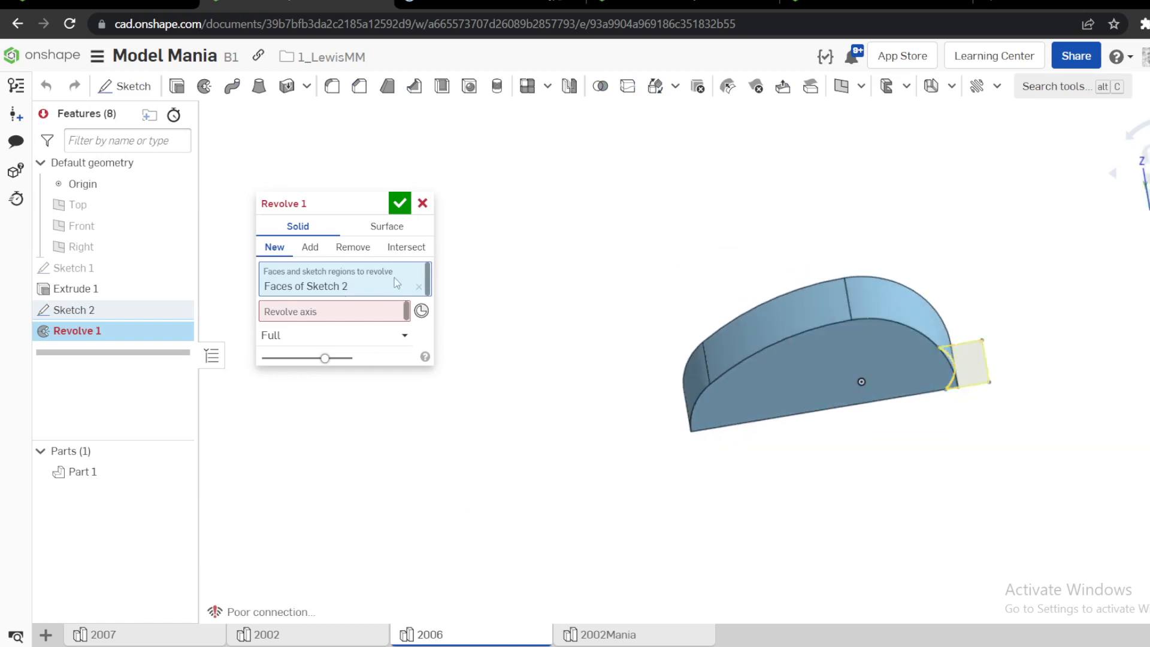
left_click(321, 317)
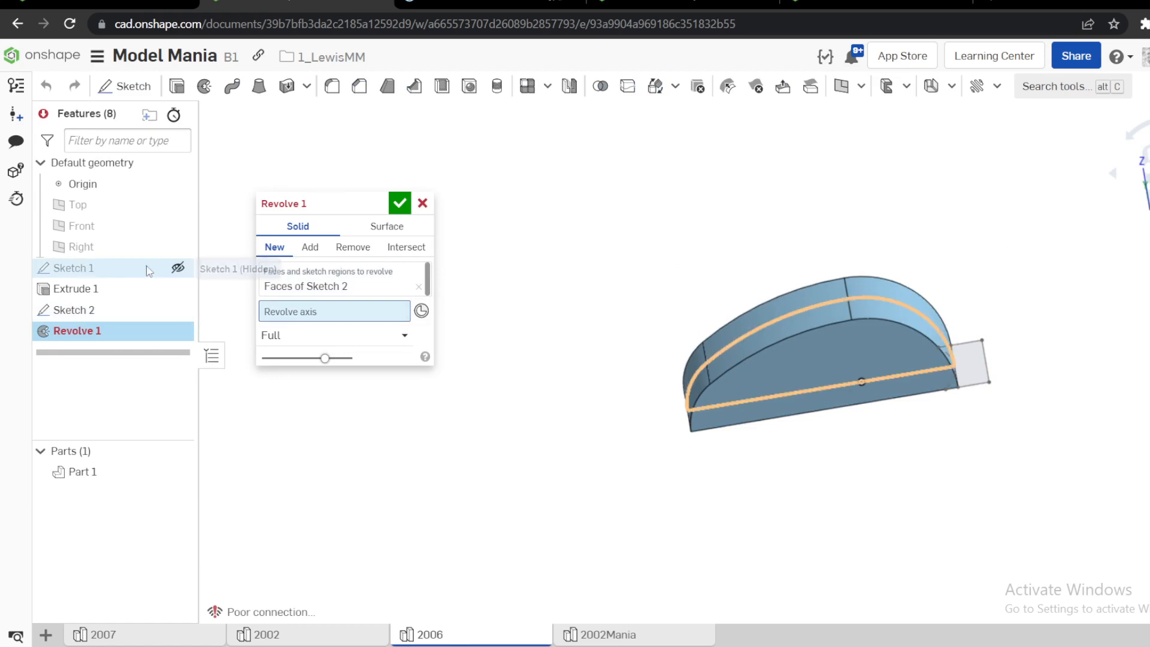
left_click(180, 268)
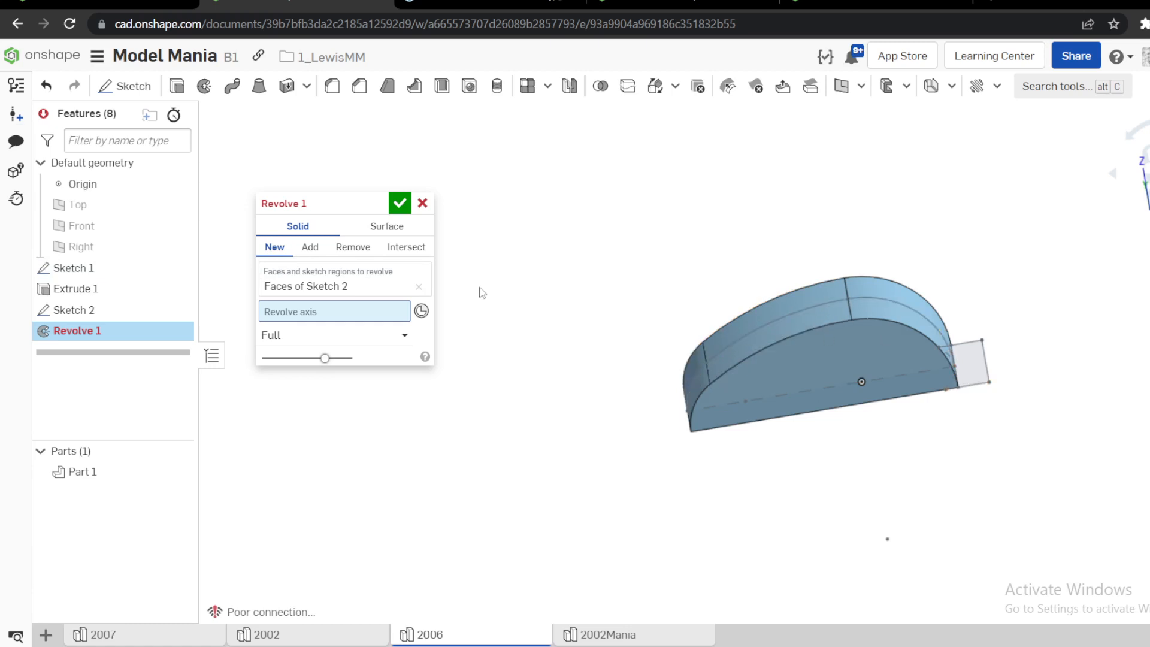
Use a tangent-connected edge selection of the side profile's curved edges for the revolve axis, and set the revolve to Remove.
right_click(486, 199)
mouse_move(503, 286)
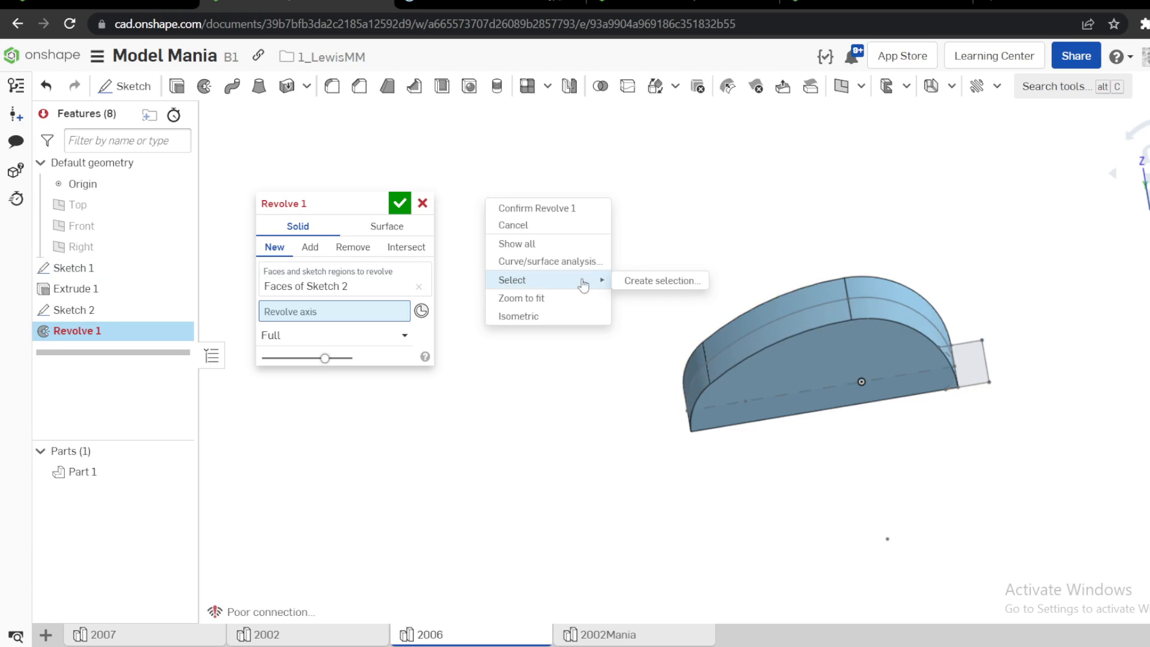
left_click(651, 280)
left_click(698, 275)
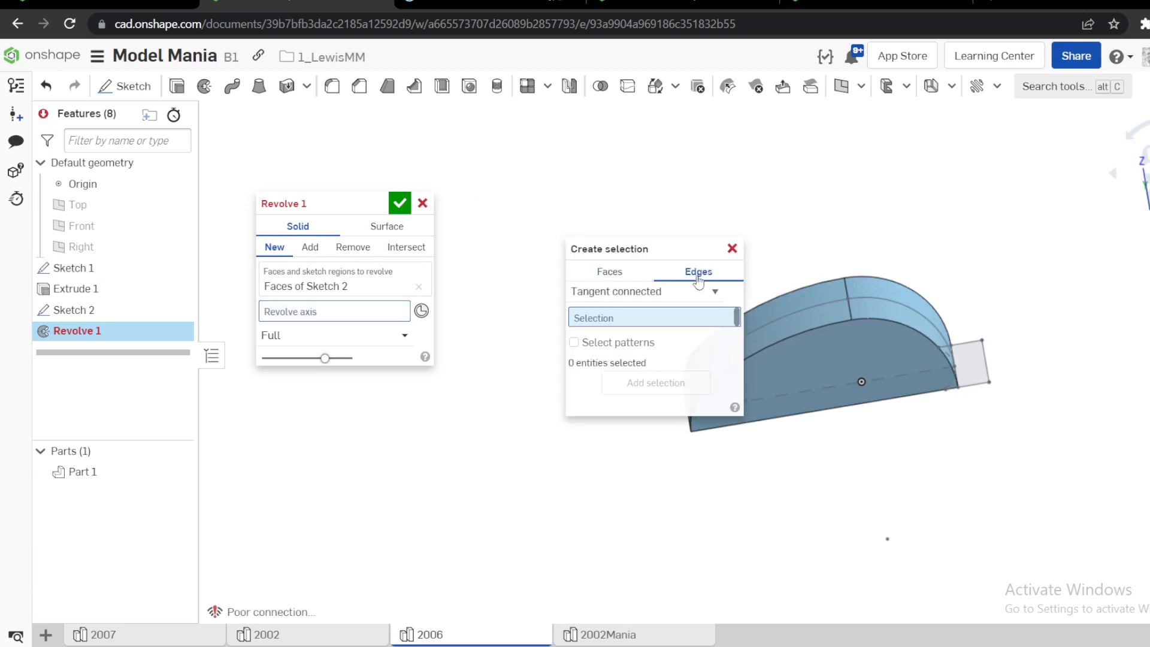
left_click(874, 306)
left_click(828, 301)
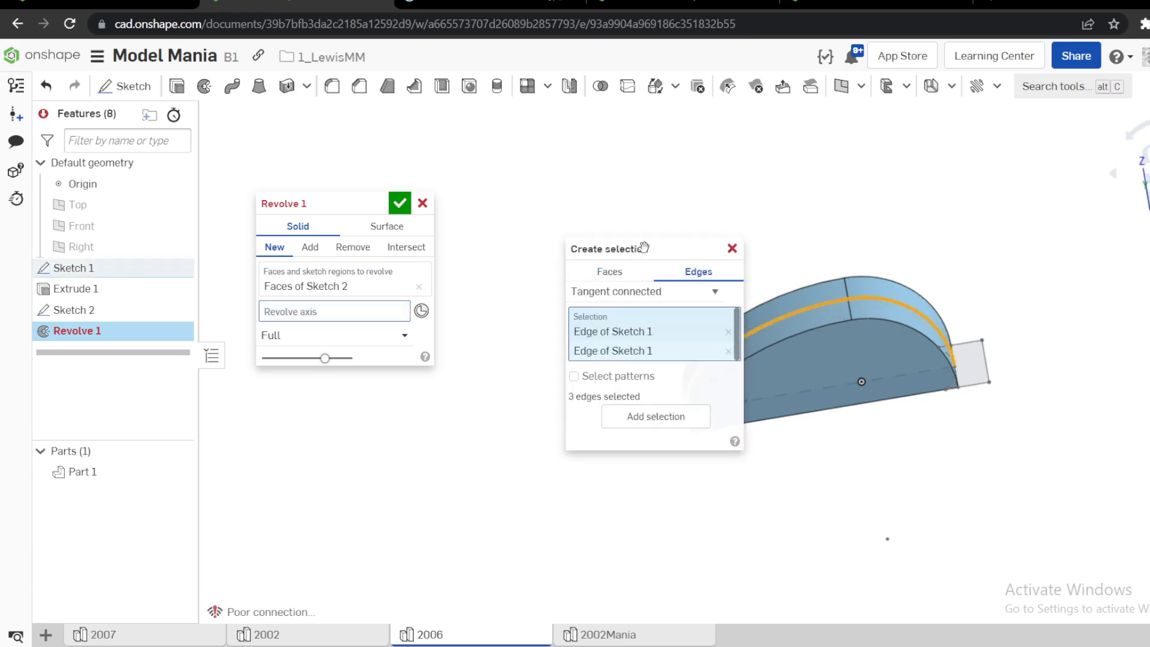
left_click(692, 378)
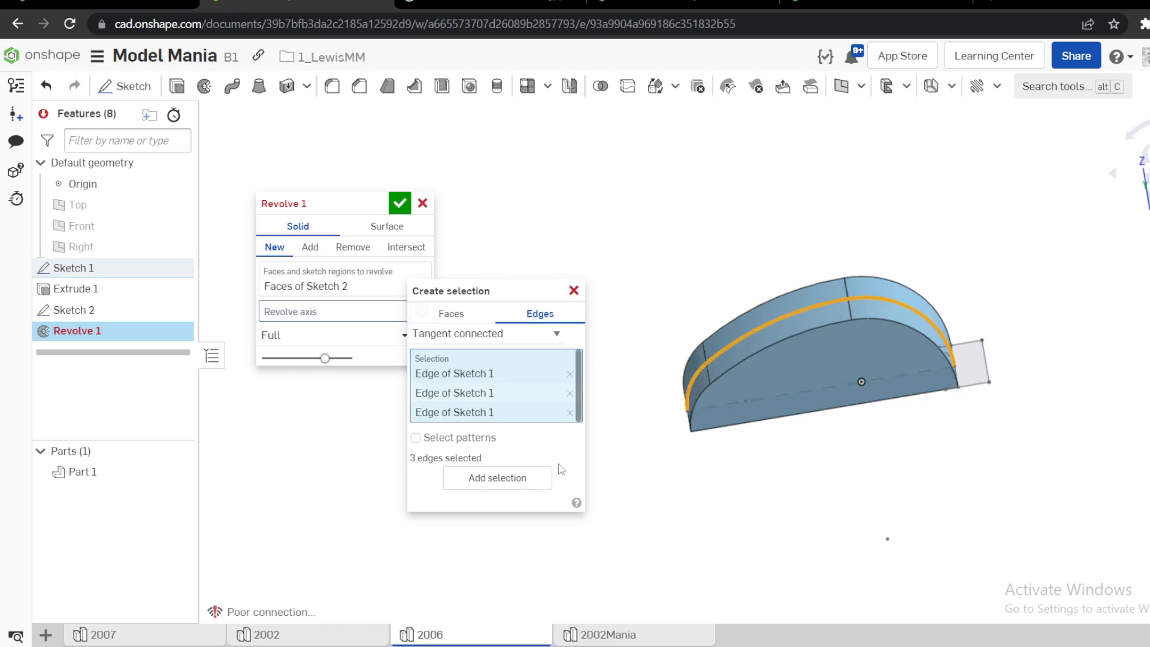
left_click(502, 483)
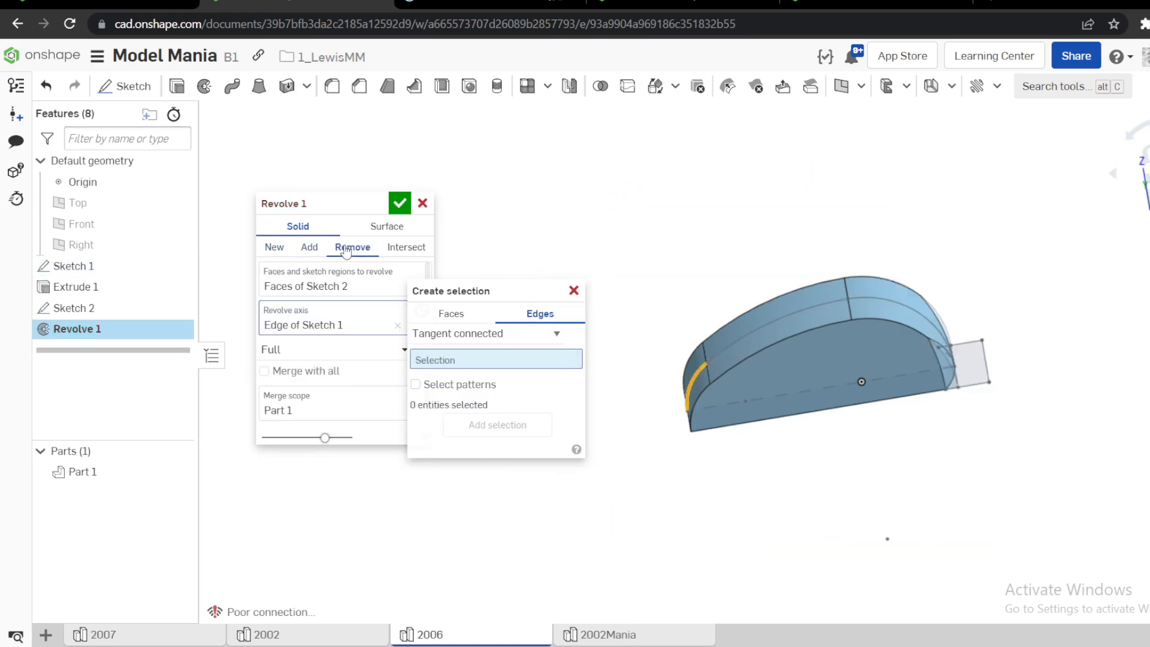
left_click_drag(485, 292, 633, 132)
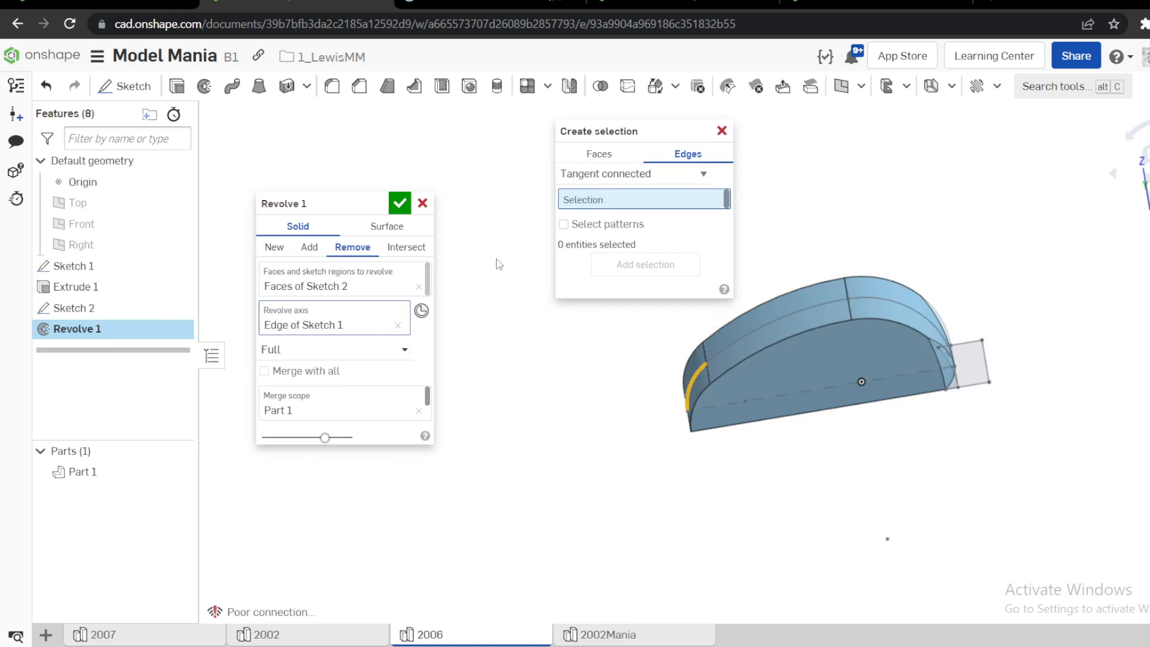
right_click_drag(494, 350, 517, 355)
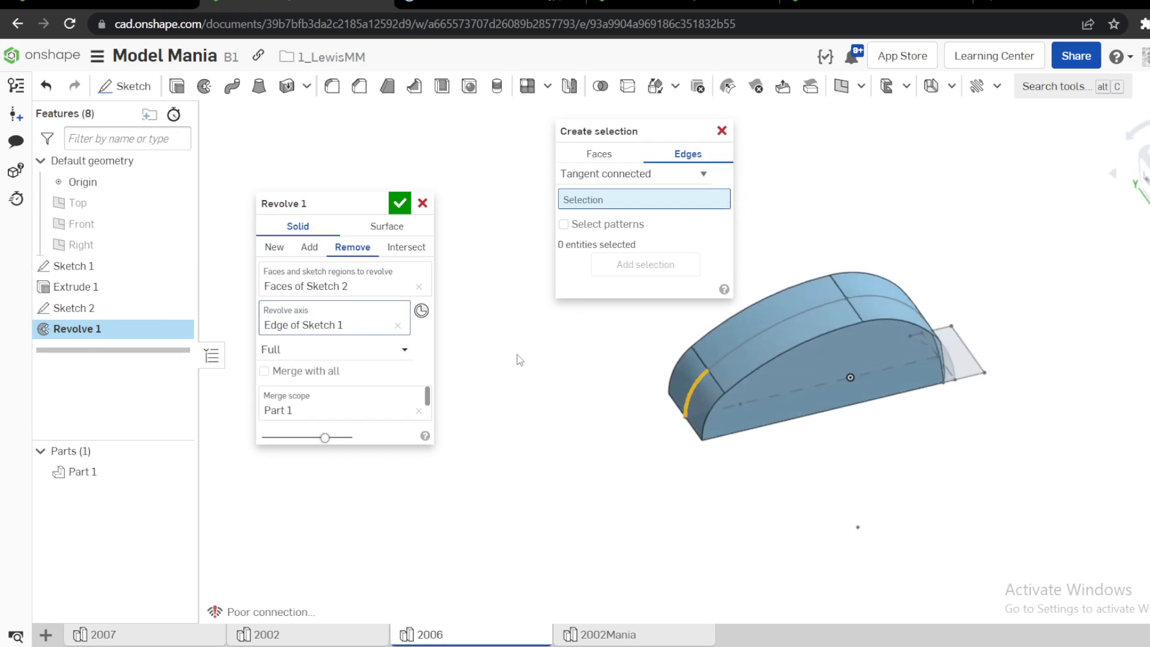
left_click(397, 326)
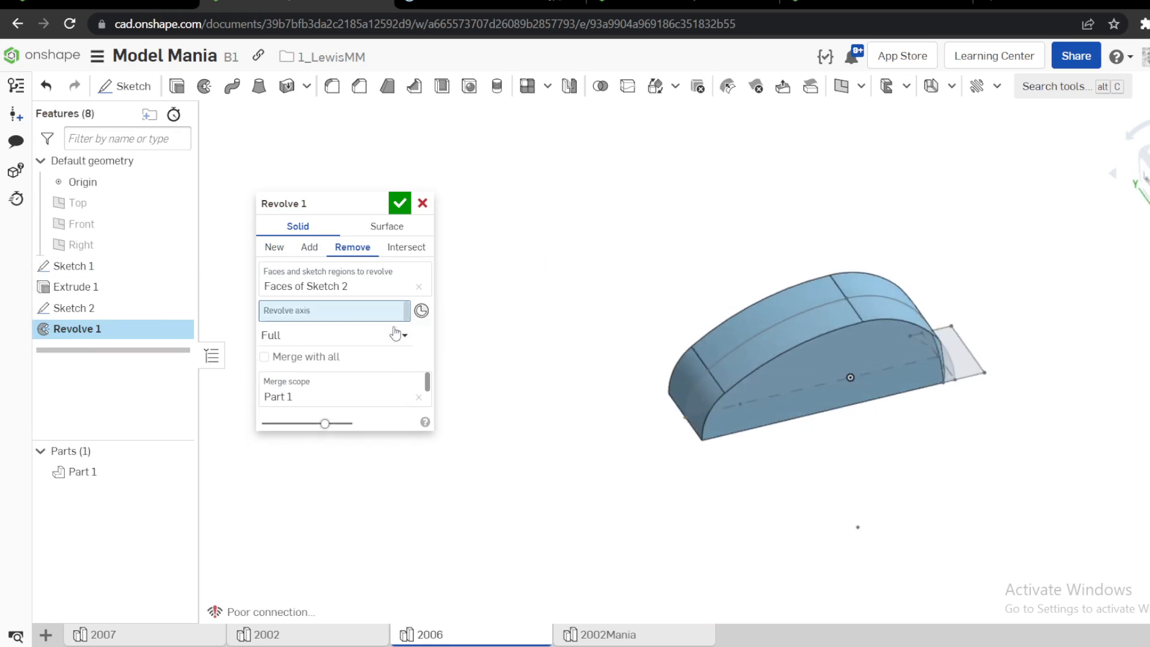
left_click(875, 298)
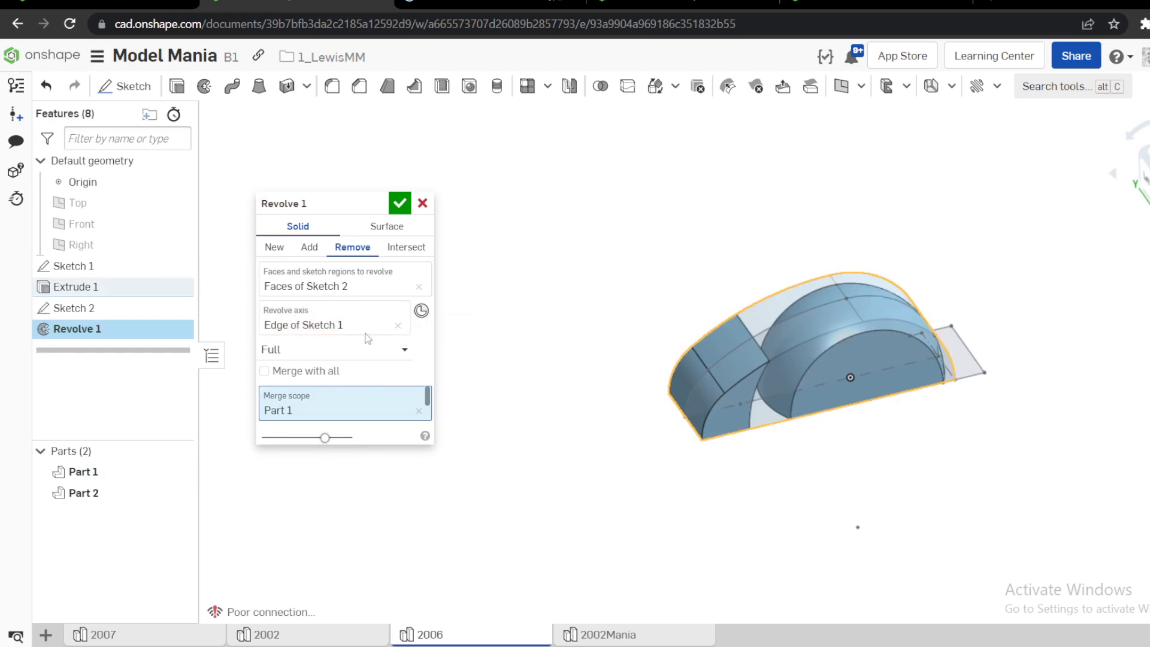
left_click(422, 203)
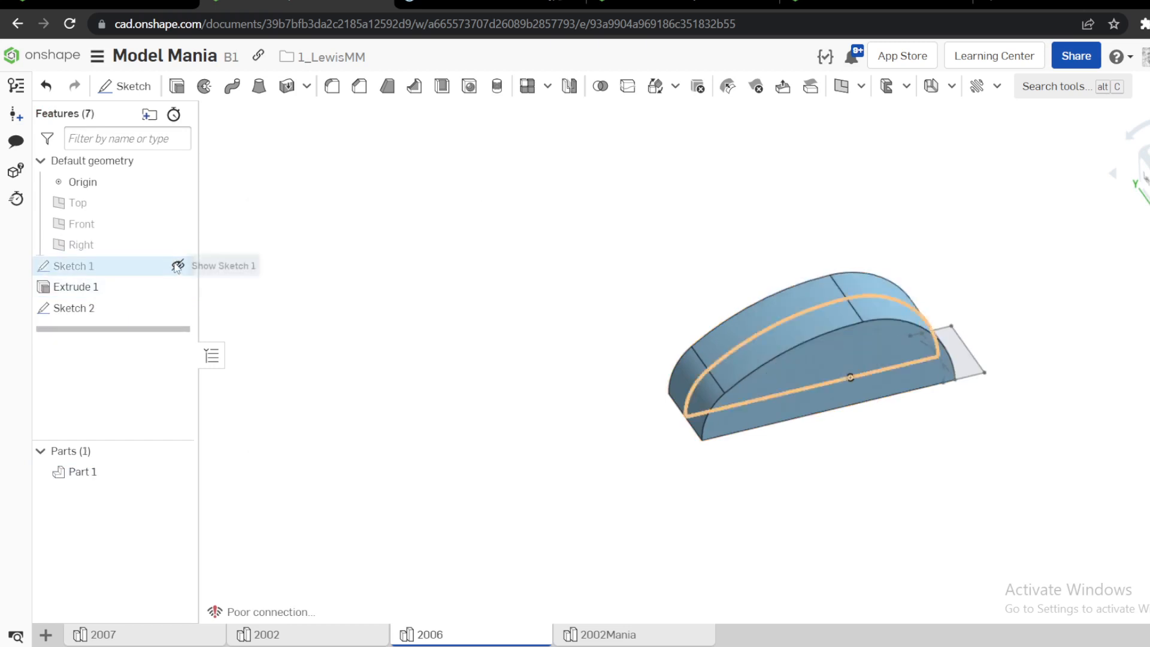
Show the side-profile sketch and create a composite curve from its three connected curved edges.
left_click(176, 265)
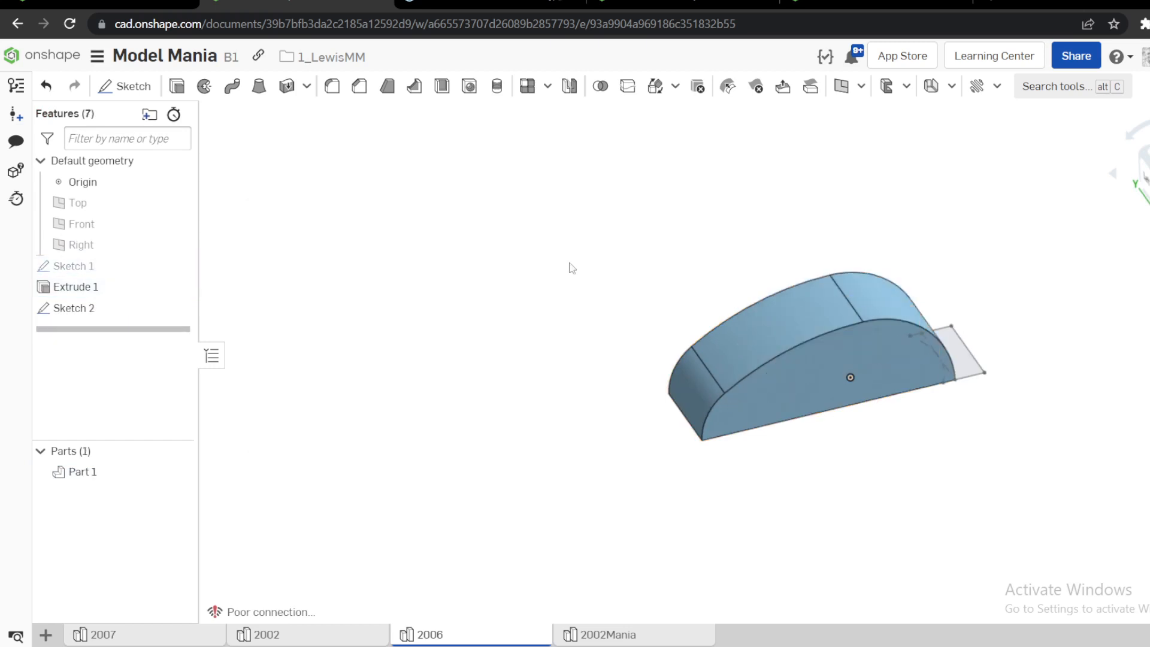
left_click(861, 85)
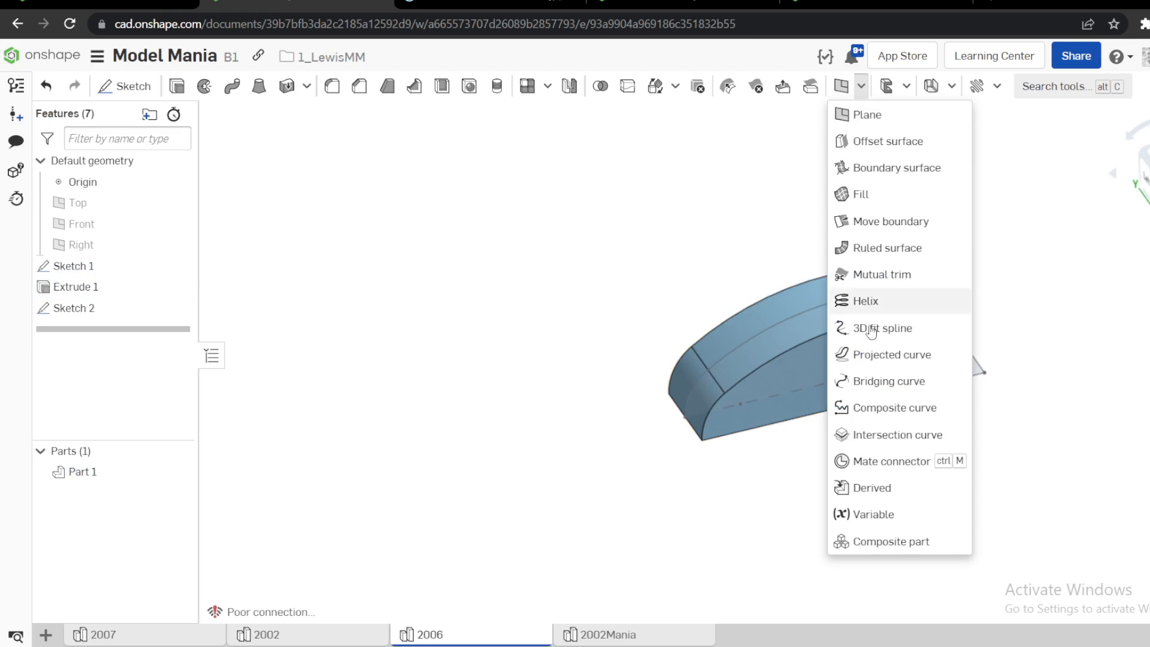
left_click(865, 408)
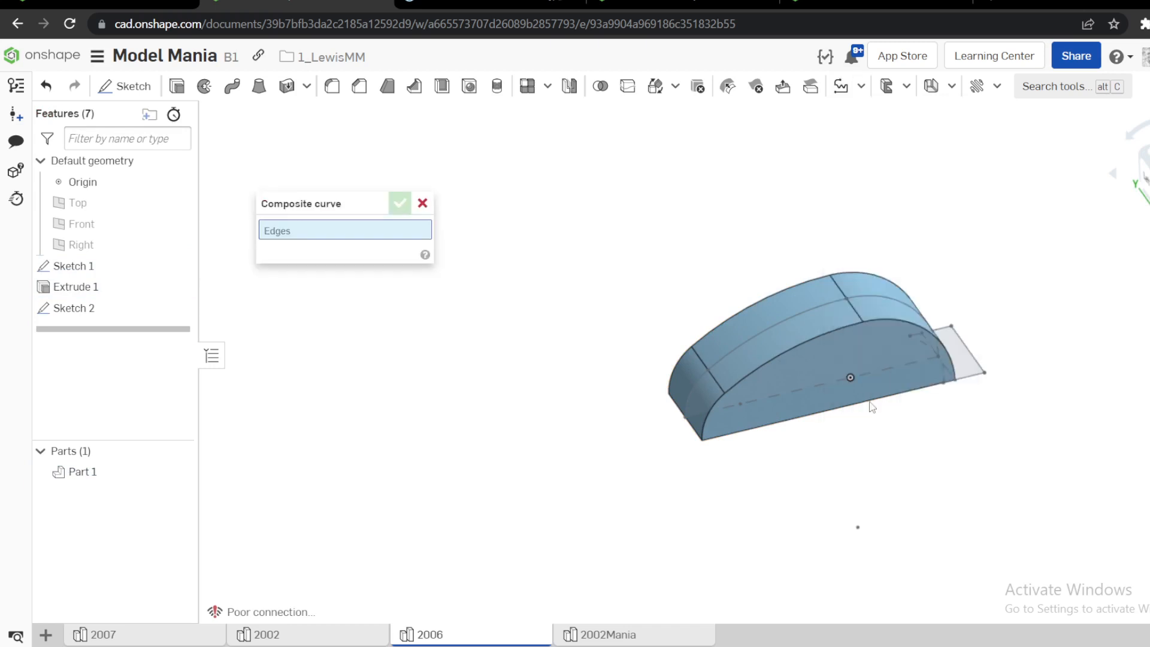
left_click(879, 297)
left_click(821, 305)
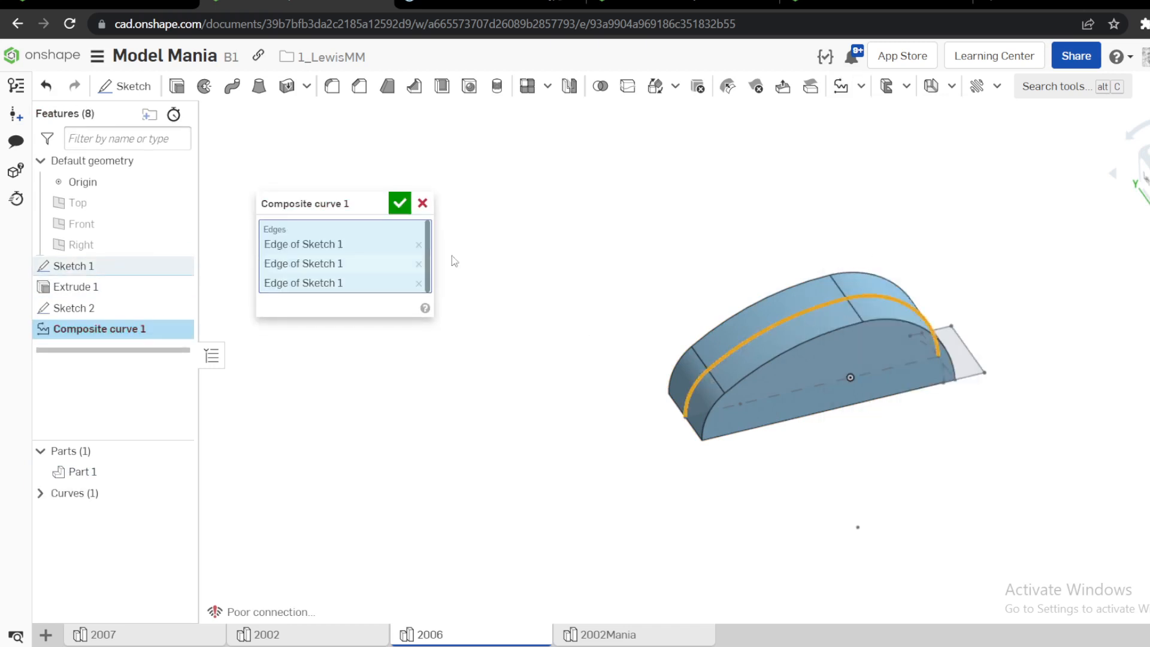
left_click(399, 203)
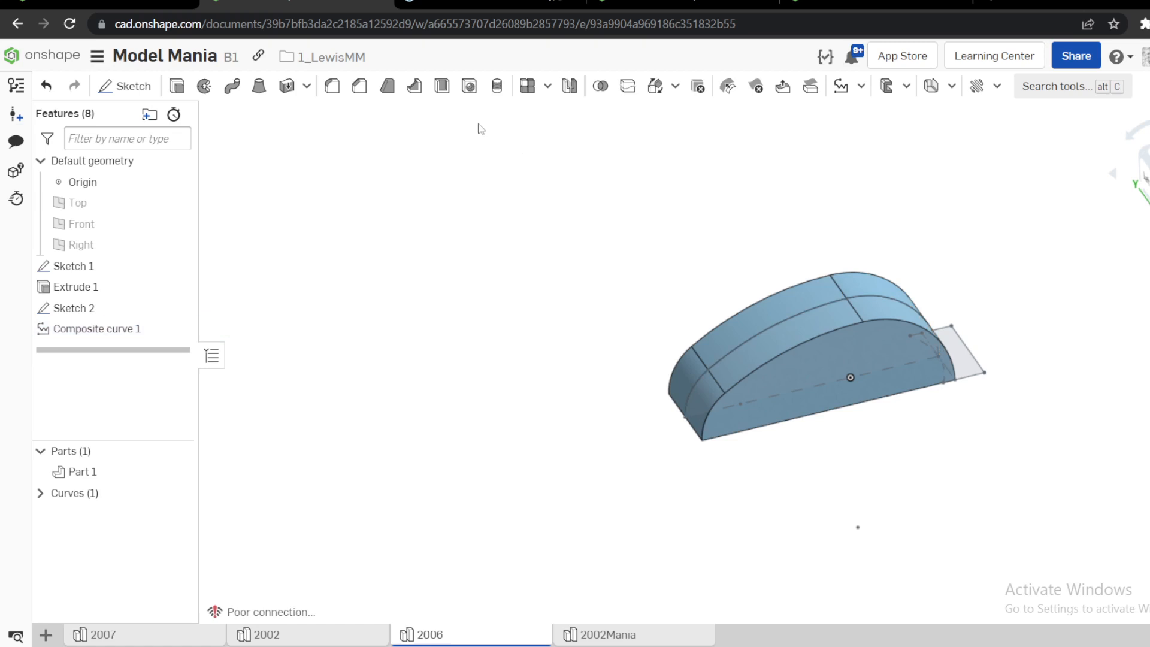
left_click(204, 87)
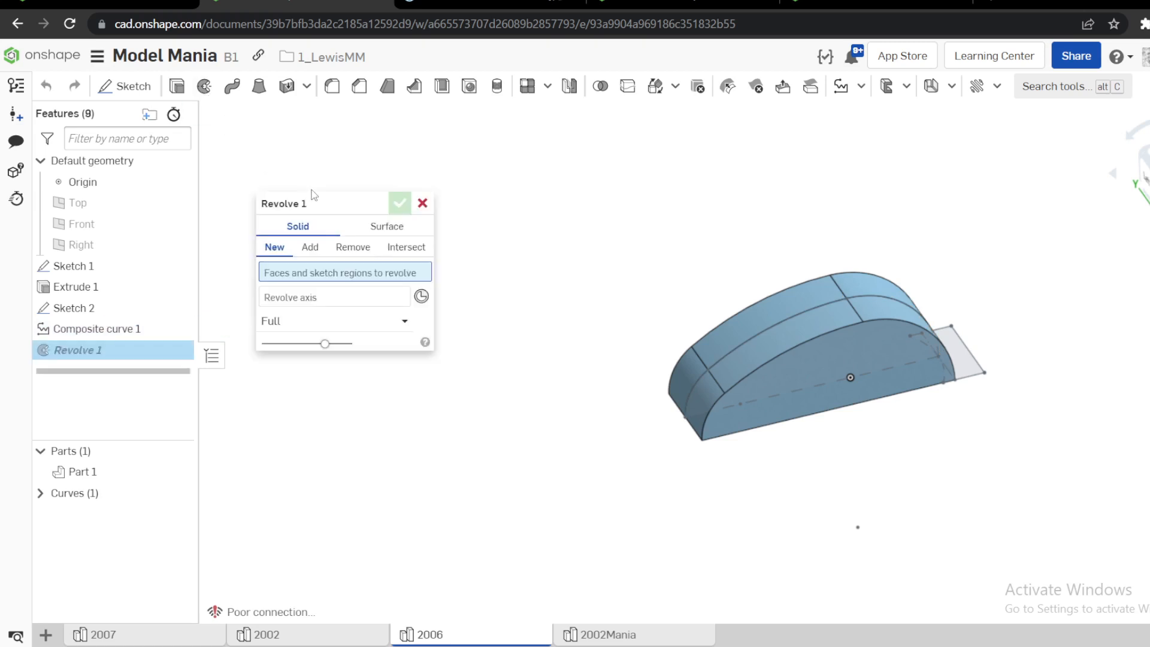
left_click(345, 249)
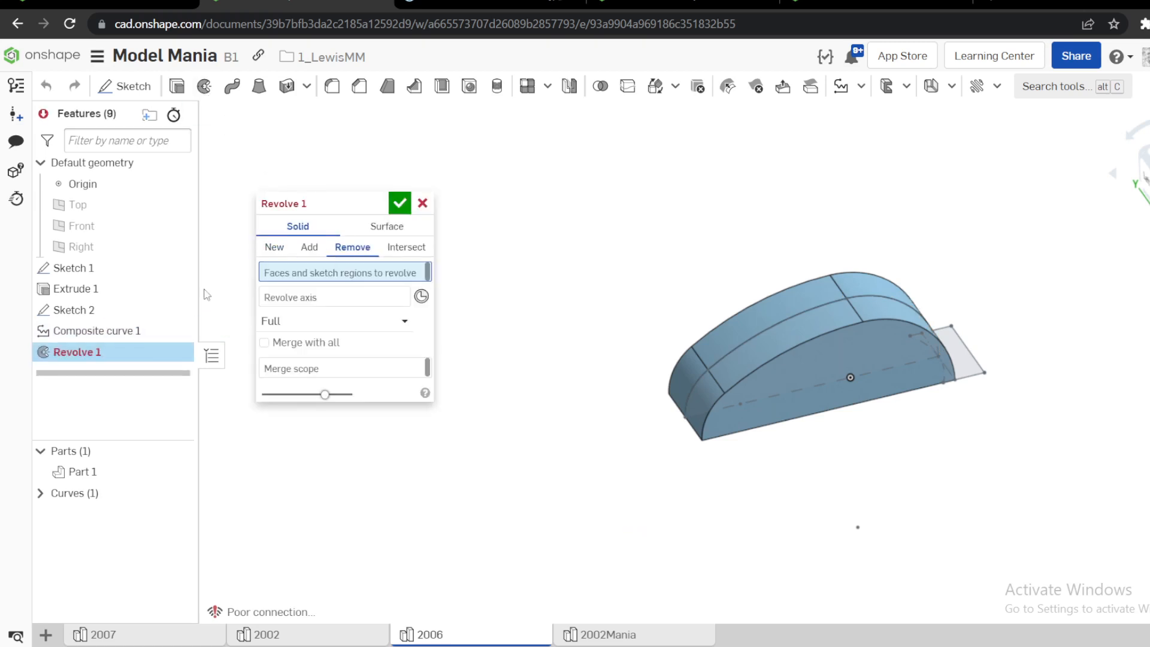
left_click(306, 299)
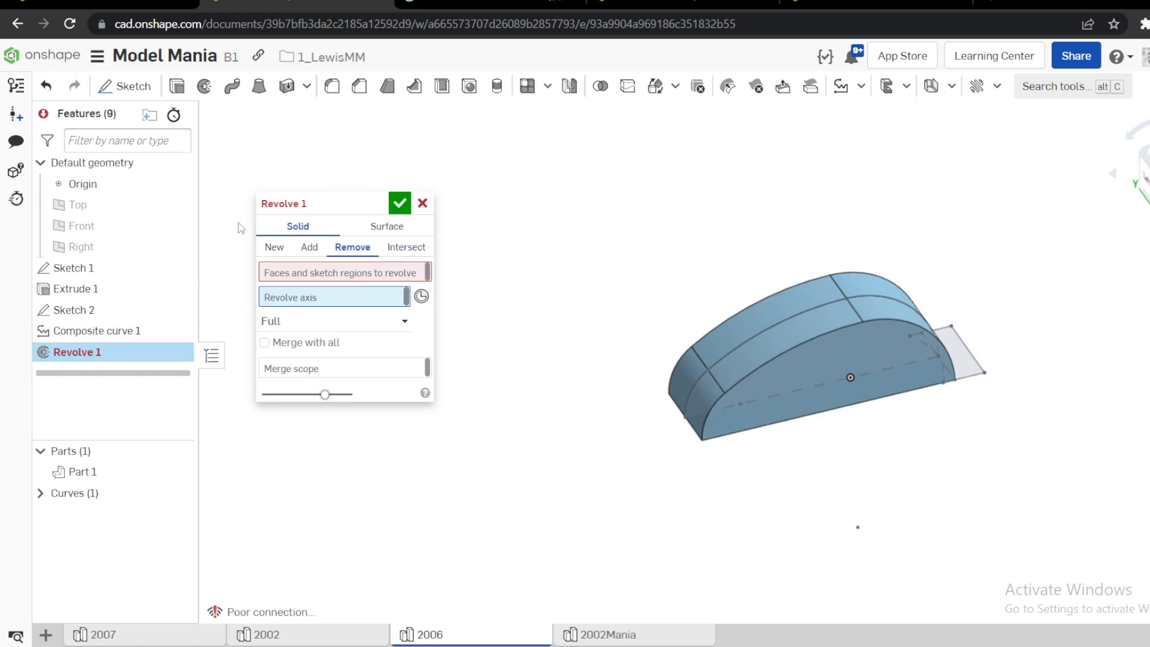
left_click(422, 203)
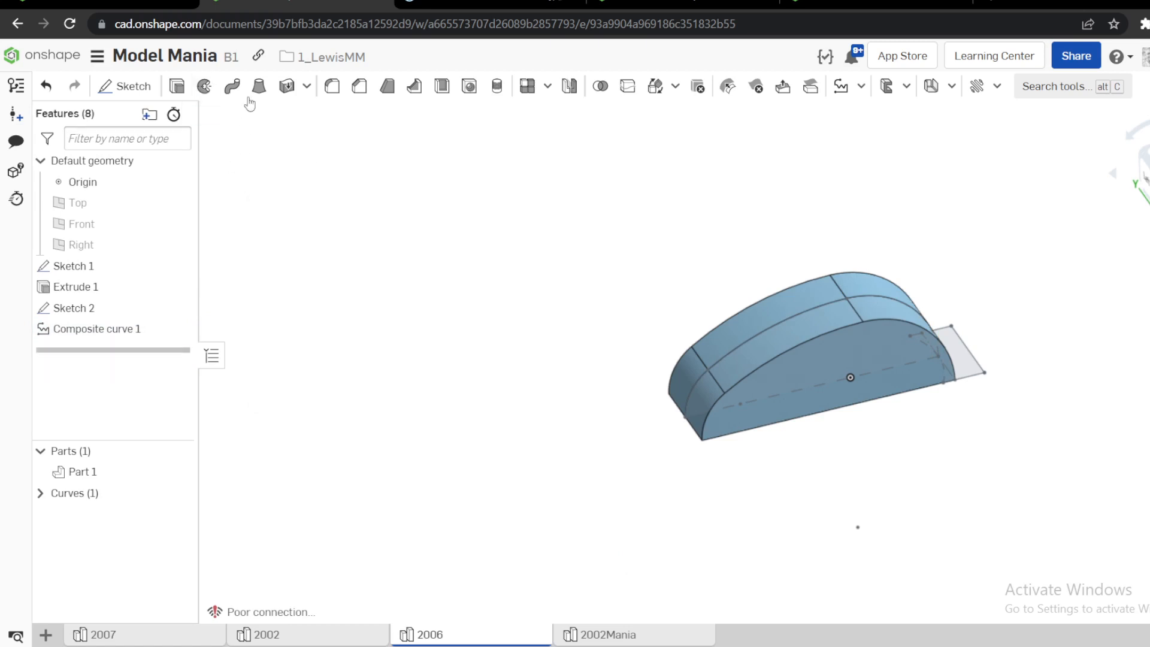
Create a new surface sweep of the top-view sketch's edges, using the composite curve as the sweep path.
left_click(231, 88)
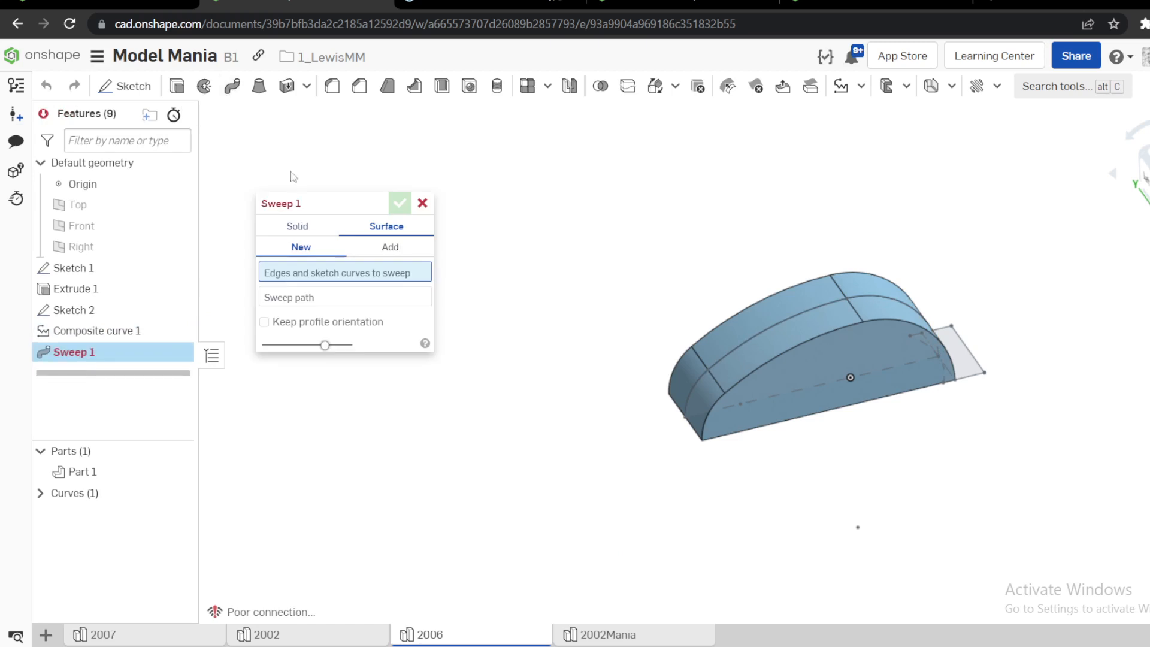
left_click(273, 296)
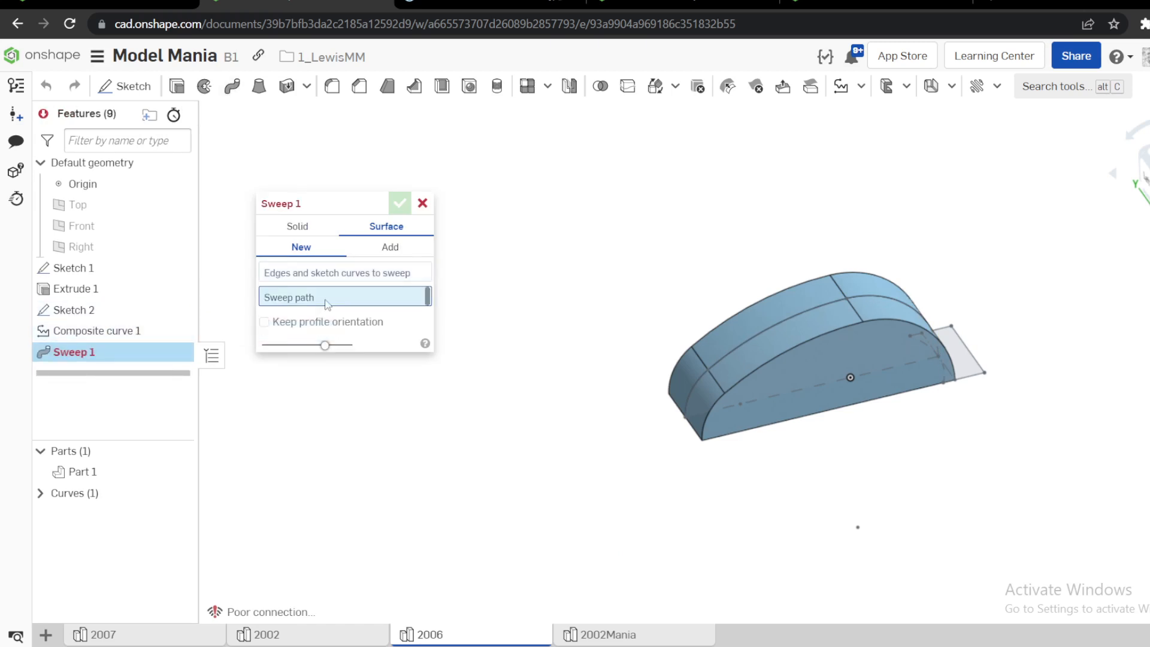
left_click(774, 330)
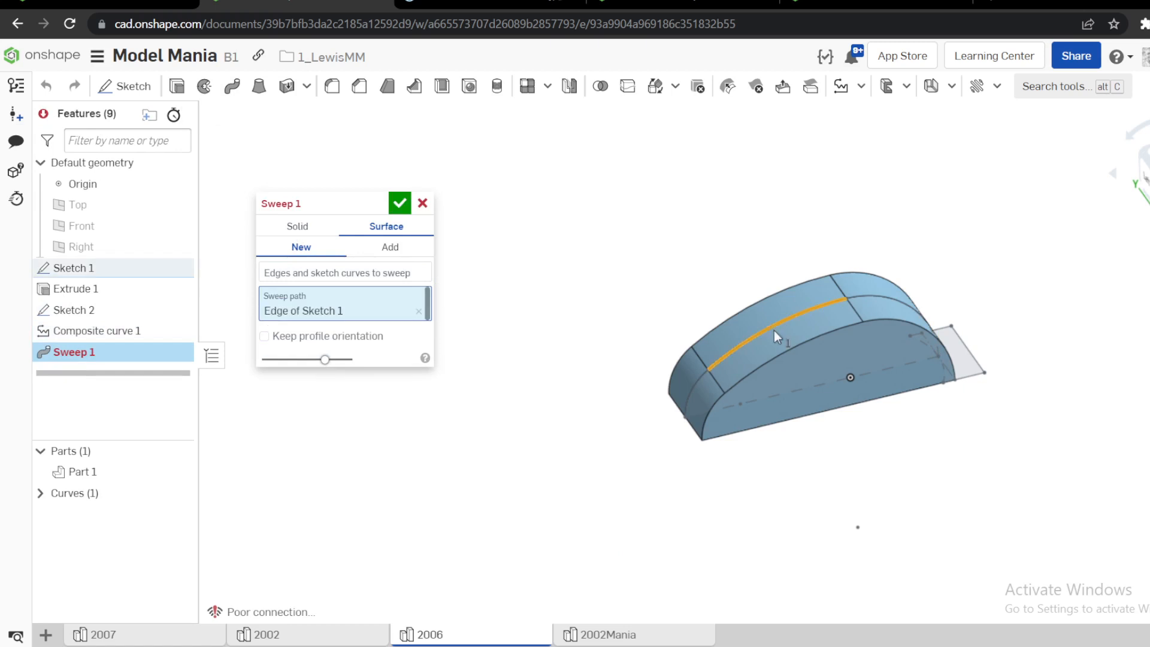
left_click(421, 313)
left_click(41, 496)
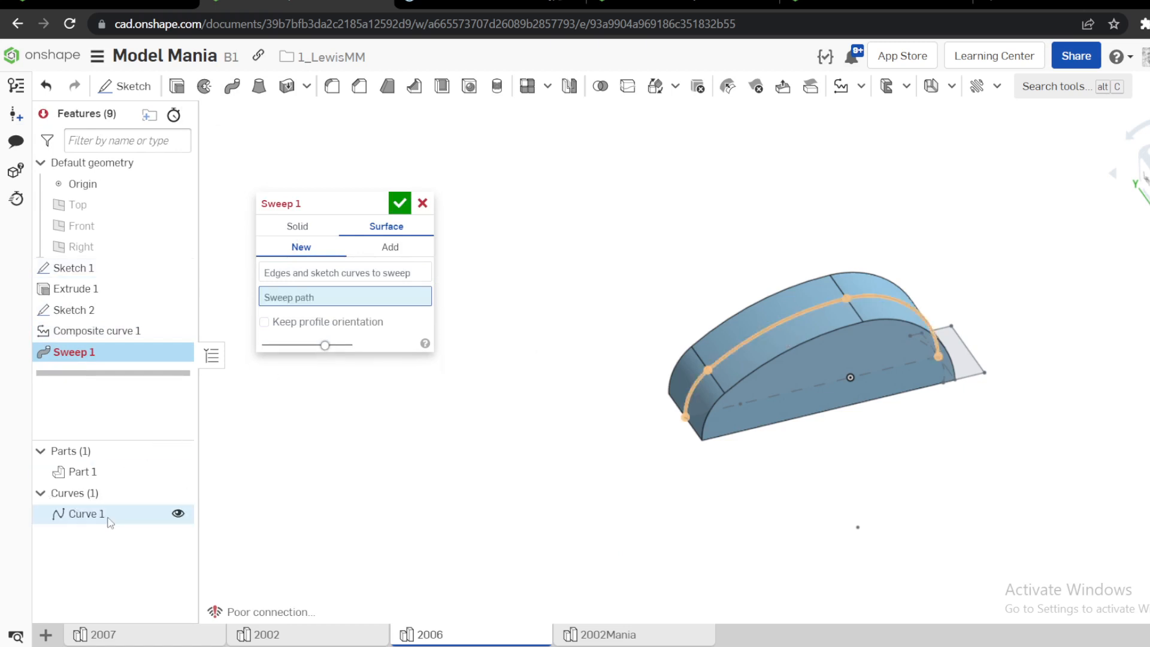
left_click(90, 515)
left_click(292, 275)
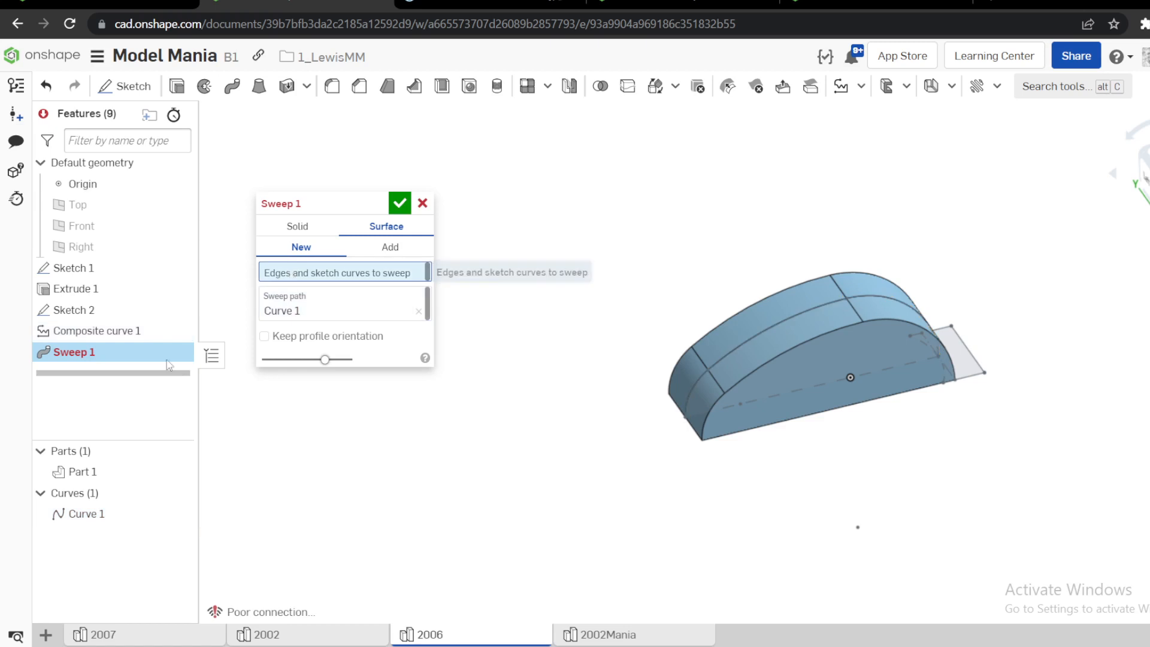
left_click(77, 318)
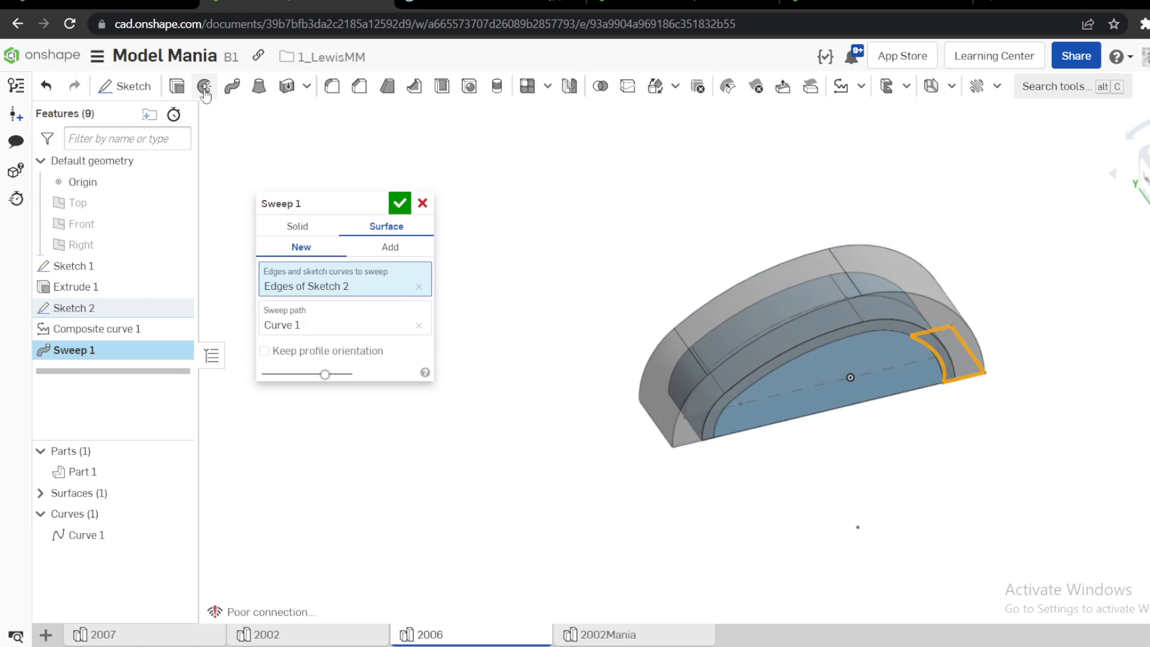
left_click(399, 203)
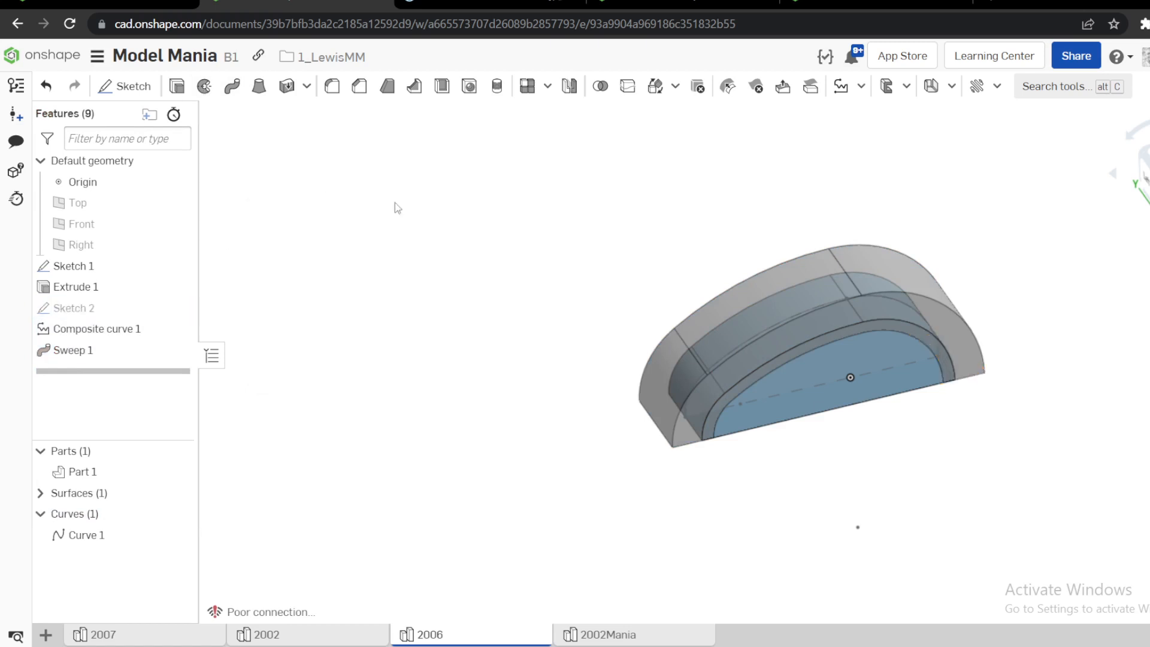
Change the sweep to a solid Remove that sweeps the top-view sketch's face along the composite curve, with Part 1 as merge scope.
right_click(85, 353)
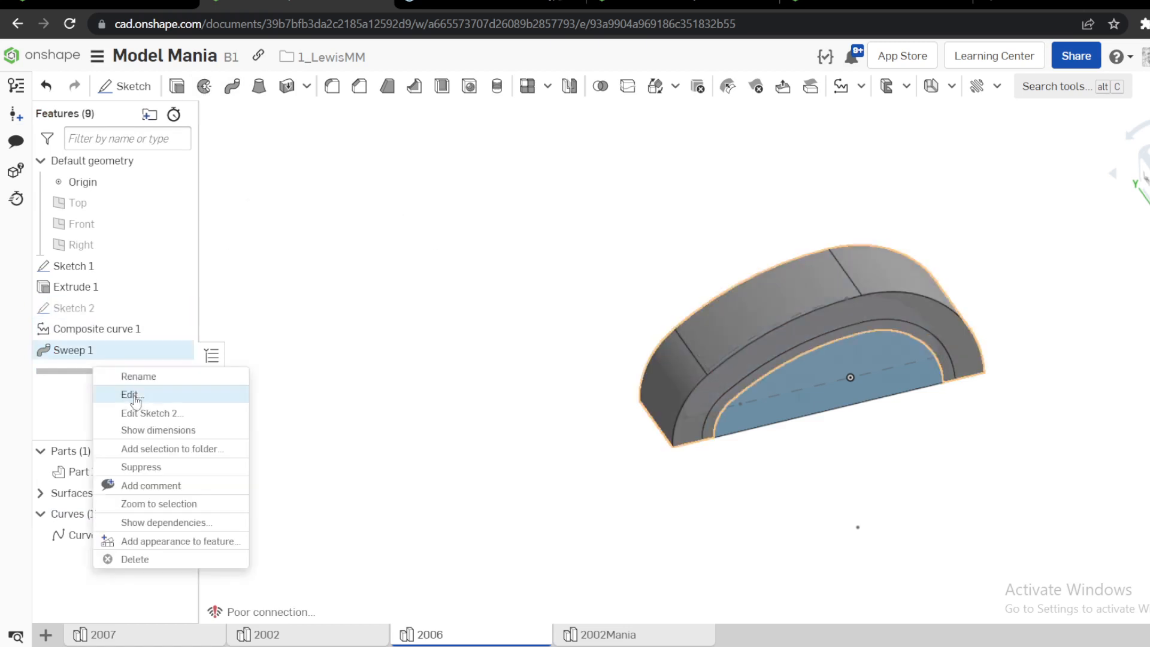
left_click(123, 392)
left_click(297, 226)
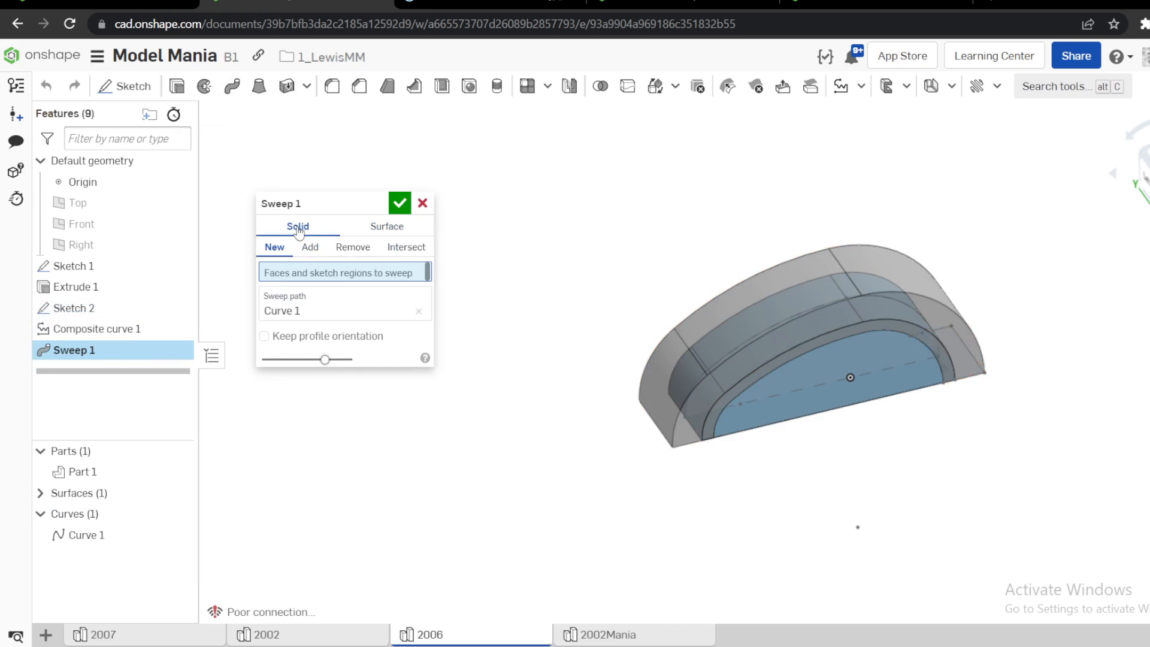
left_click(350, 248)
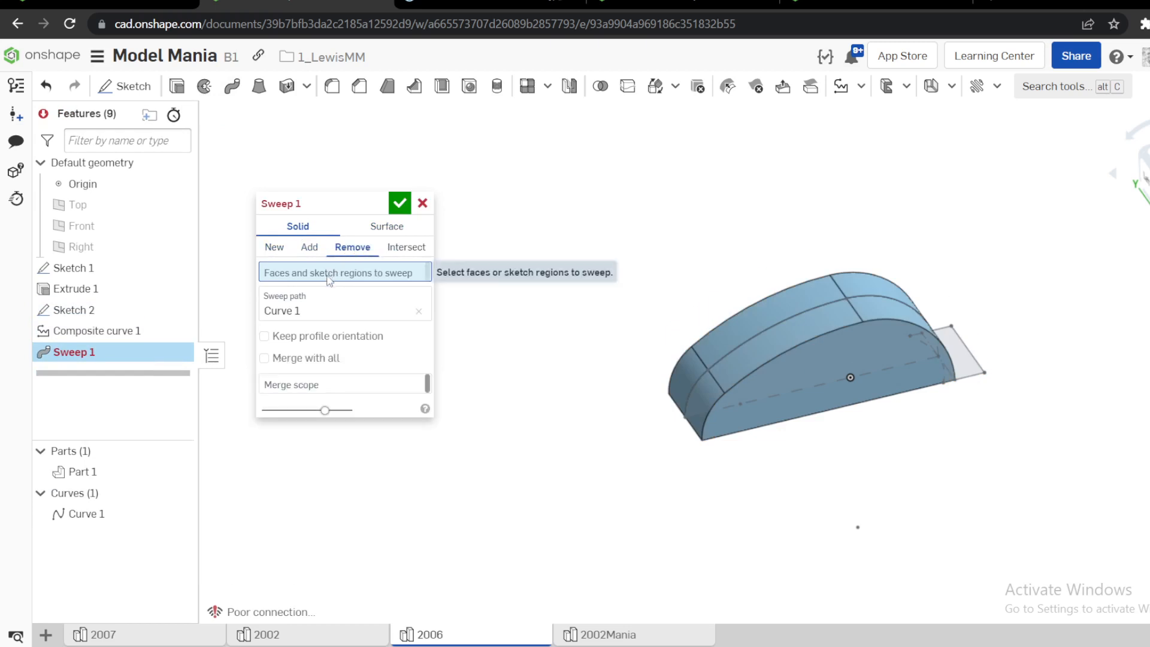
left_click(959, 348)
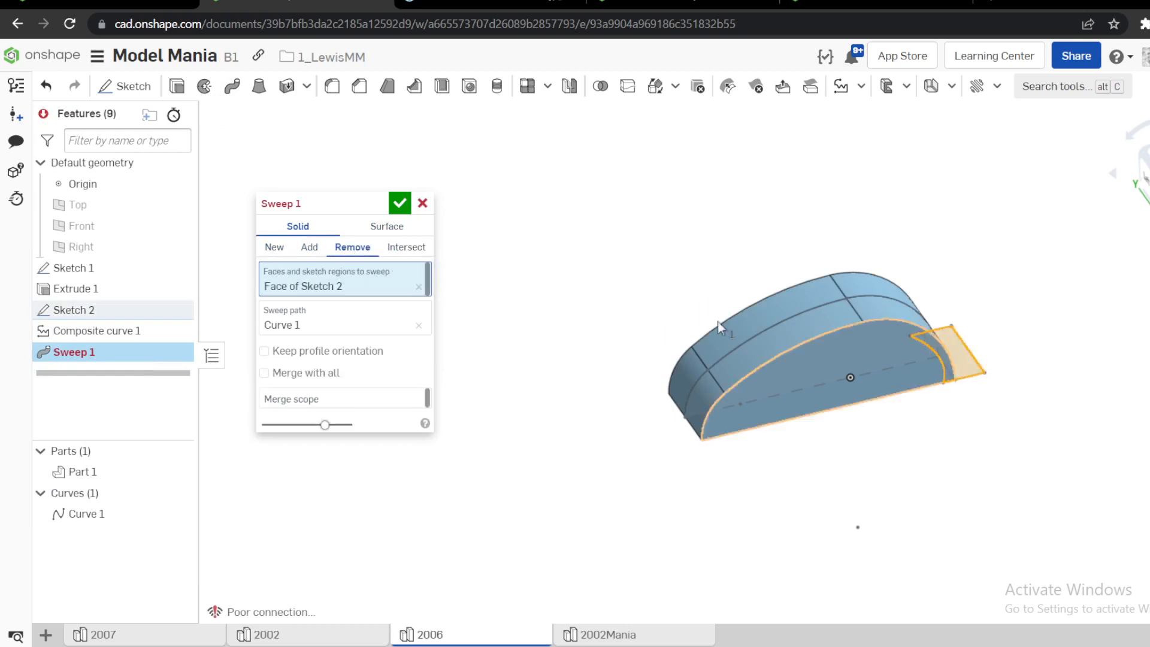
left_click(312, 399)
left_click(782, 376)
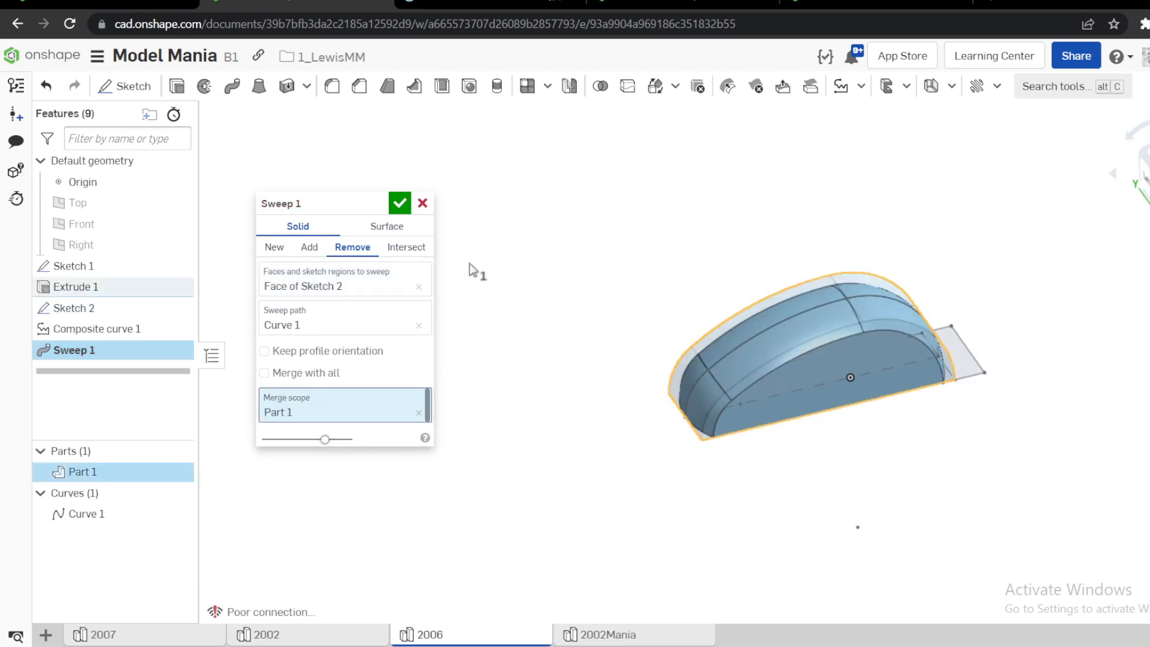
key("Return")
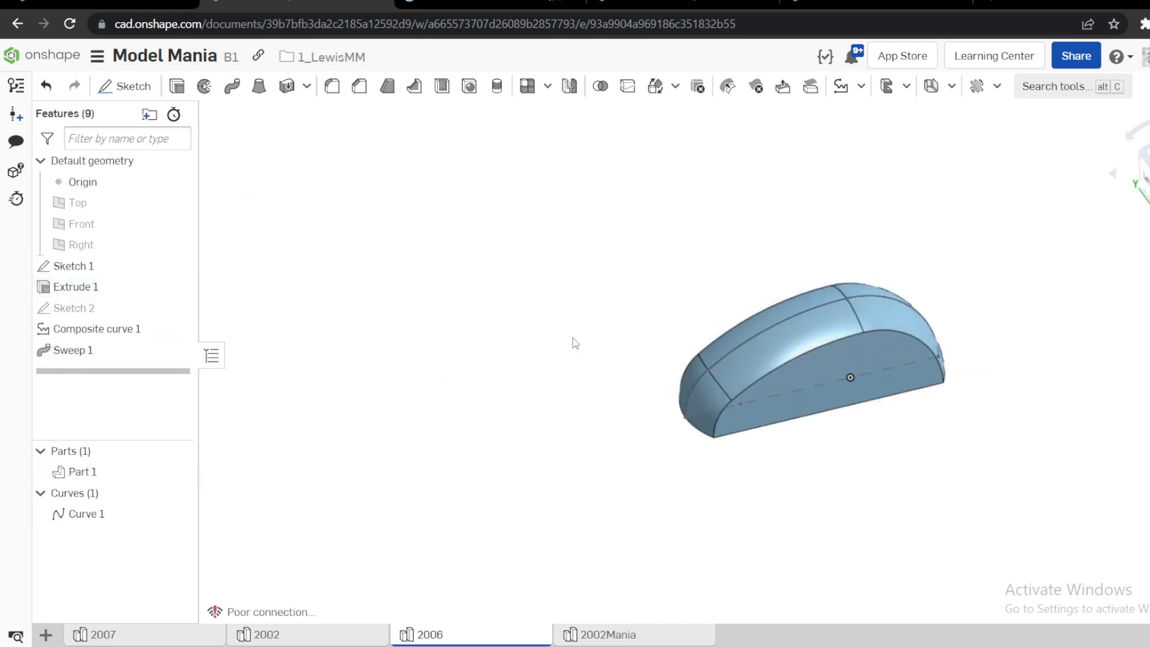
Hide the side-profile sketch and inspect the rounded outer edge of the body.
left_click(178, 267)
mouse_move(486, 303)
right_mouse_down()
mouse_move(539, 276)
mouse_move(1088, 214)
mouse_move(981, 264)
mouse_move(798, 275)
mouse_move(753, 212)
right_mouse_up()
scroll(981, 264, "up", 5)
scroll(921, 267, "down", 3)
scroll(753, 213, "down", 4)
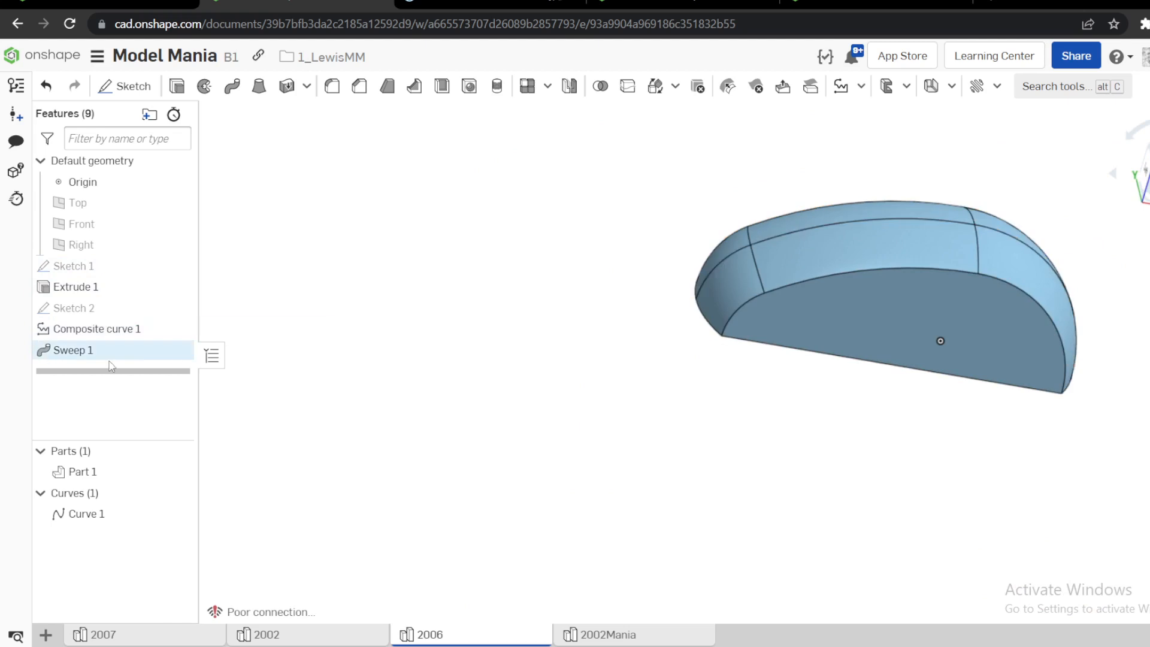
Roll the feature history back to just before the composite curve and show both the top-view and side-profile sketches.
left_click_drag(119, 368, 136, 337)
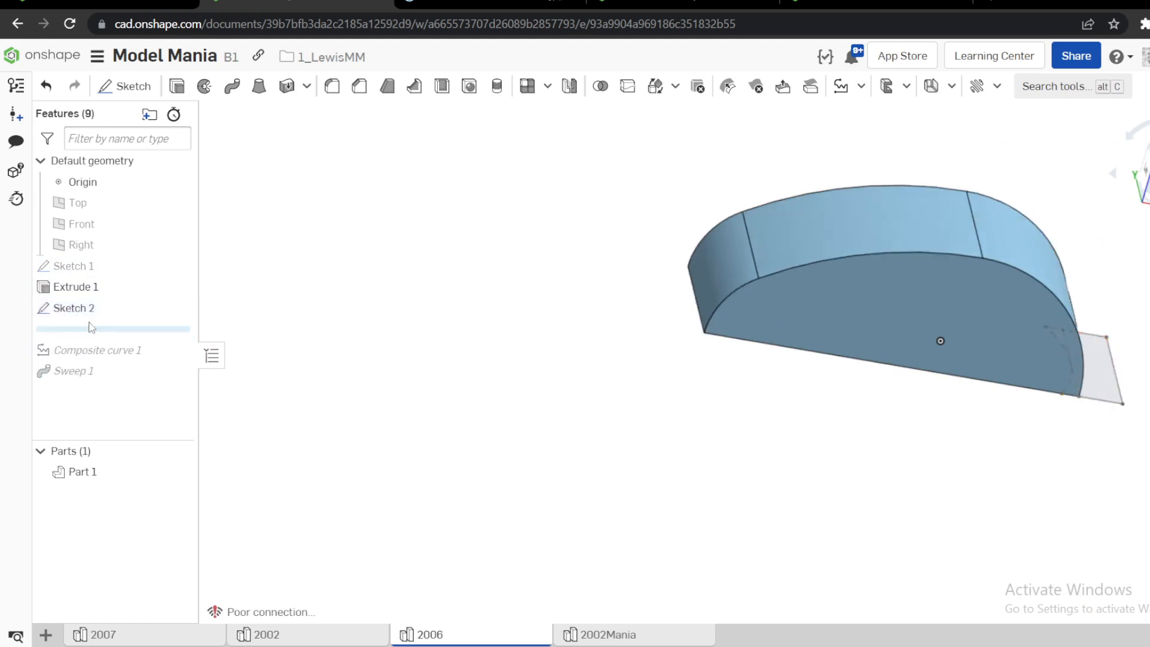
right_click_drag(426, 329, 464, 341)
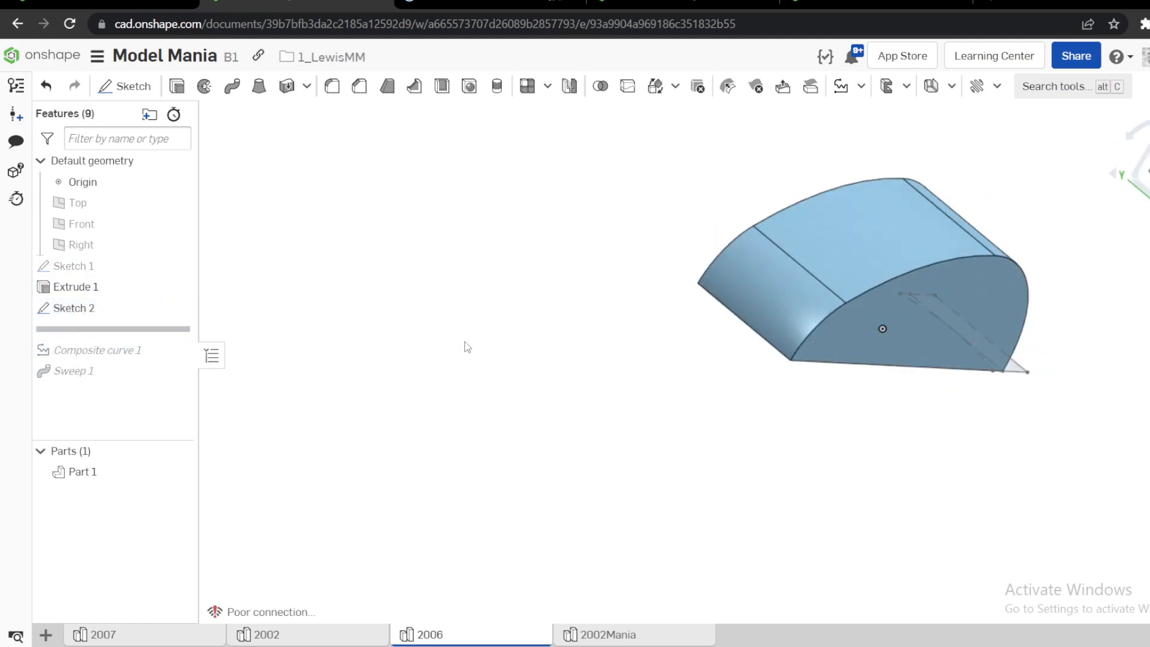
left_click(178, 308)
scroll(523, 339, "down", 3)
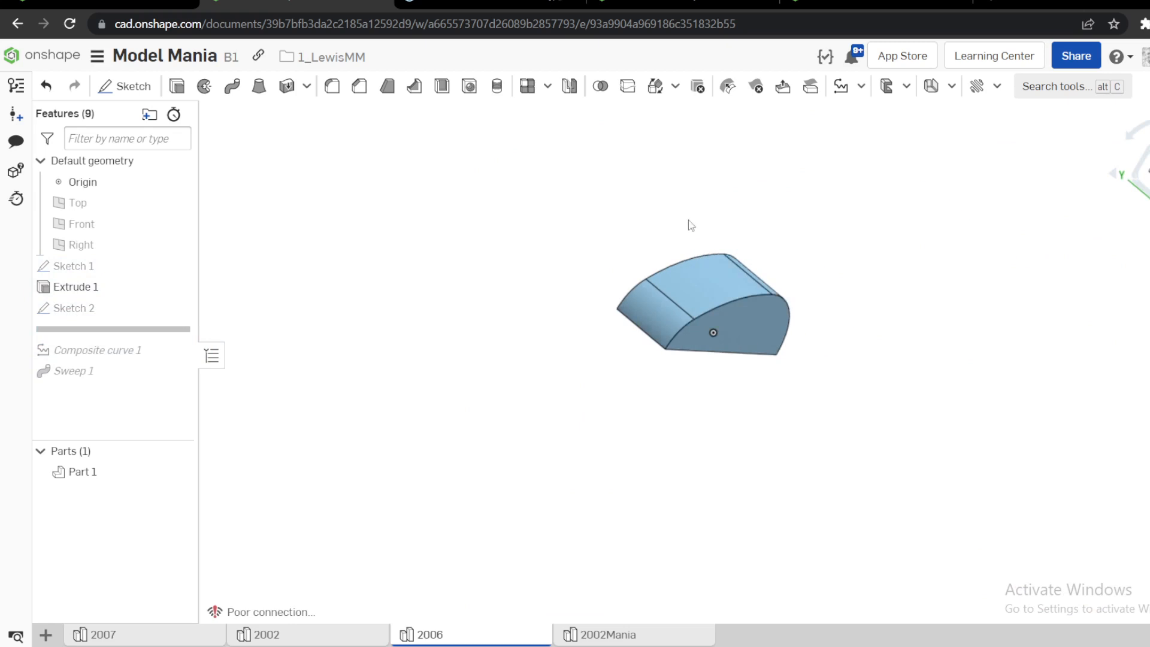
scroll(688, 223, "up", 3)
mouse_move(682, 231)
right_mouse_down()
mouse_move(624, 266)
mouse_move(621, 251)
right_mouse_up()
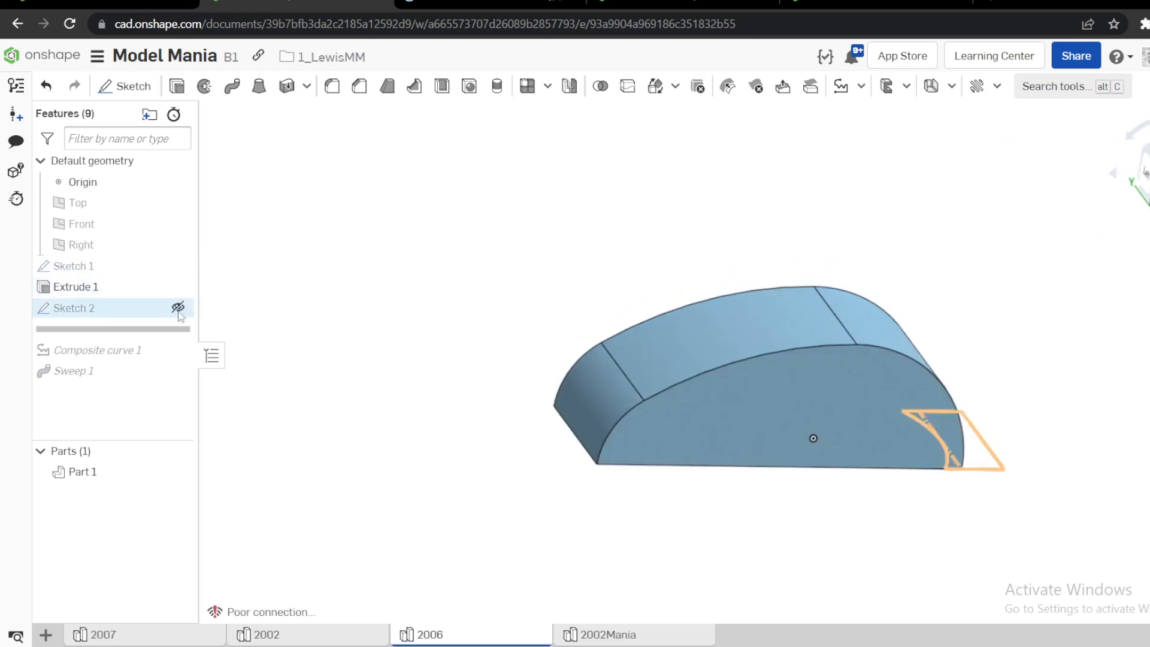
left_click(175, 266)
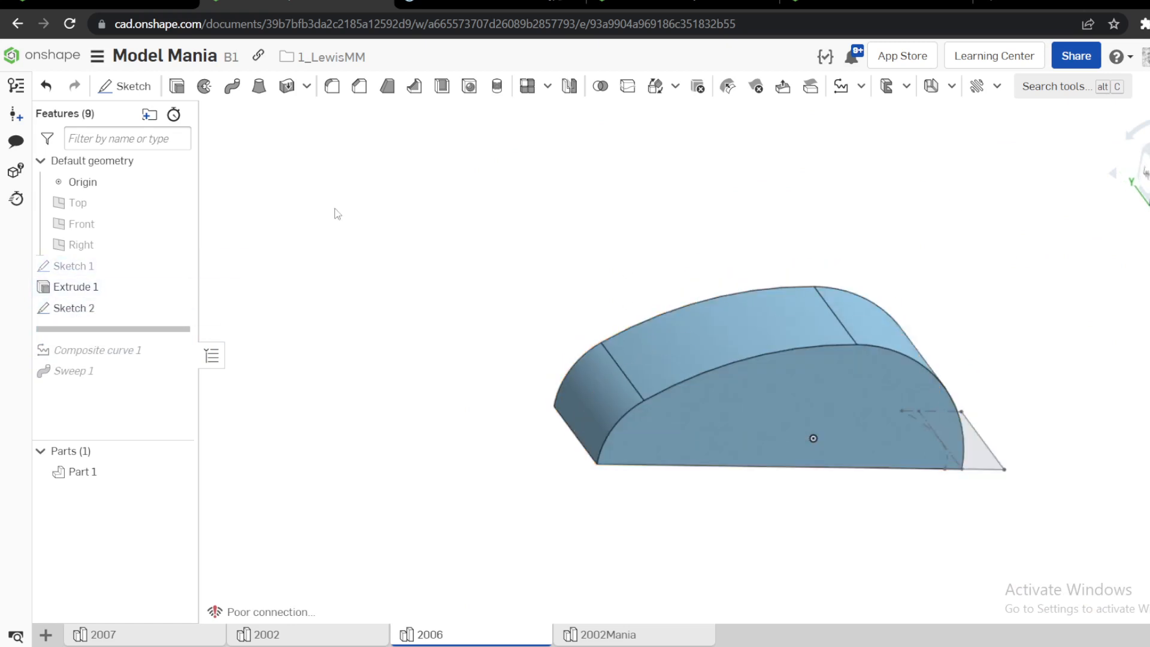
Create a solid Remove sweep of the top-view sketch's face along all edges of the side-profile sketch, with Part 1 as merge scope.
left_click(234, 88)
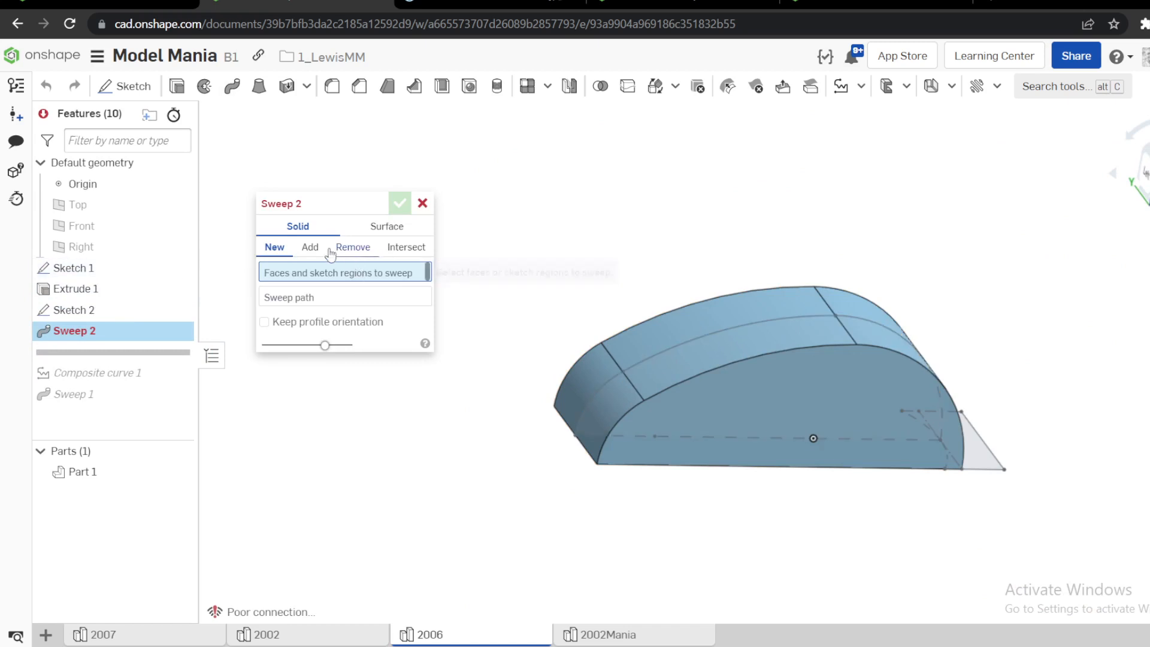
left_click(360, 254)
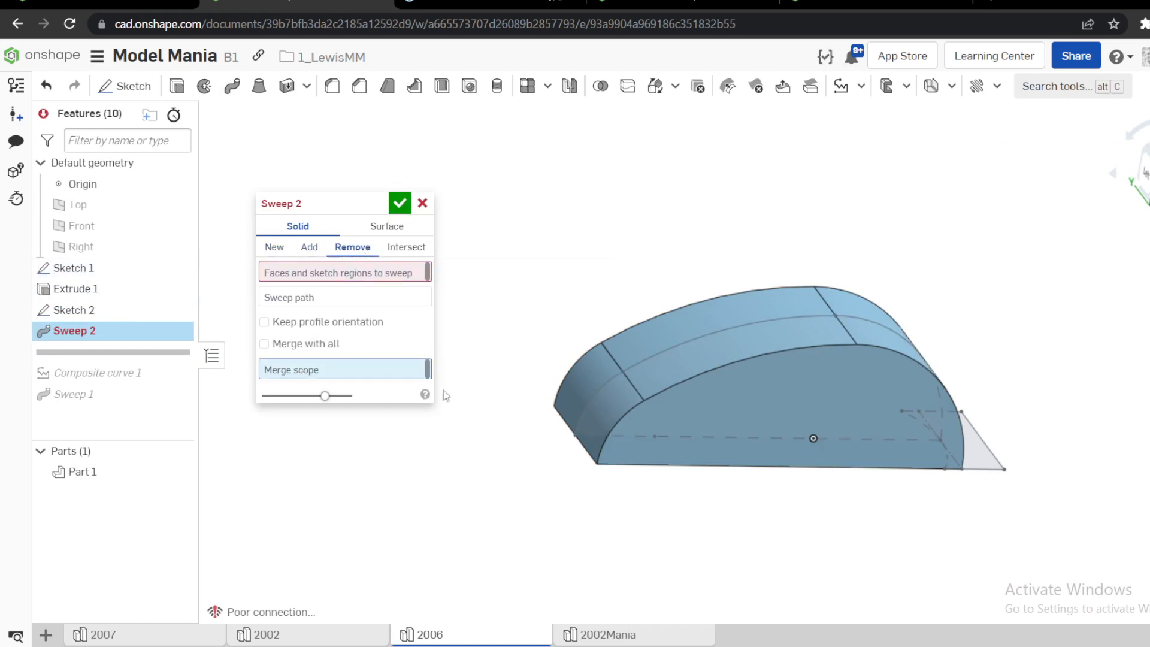
left_click(286, 274)
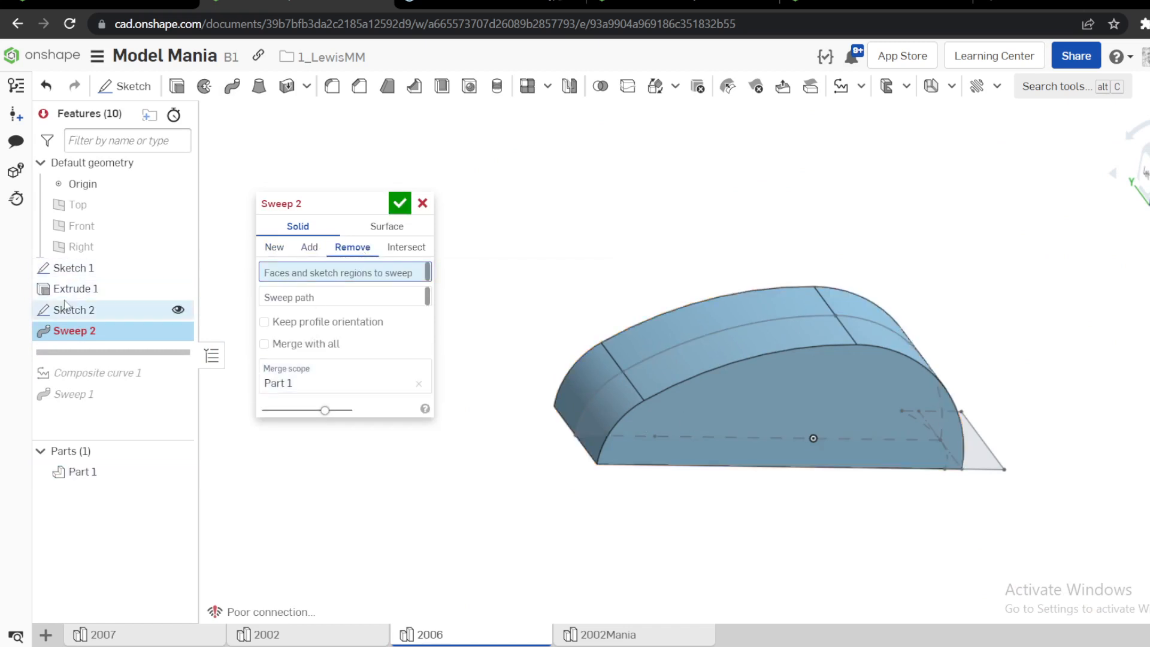
left_click(102, 309)
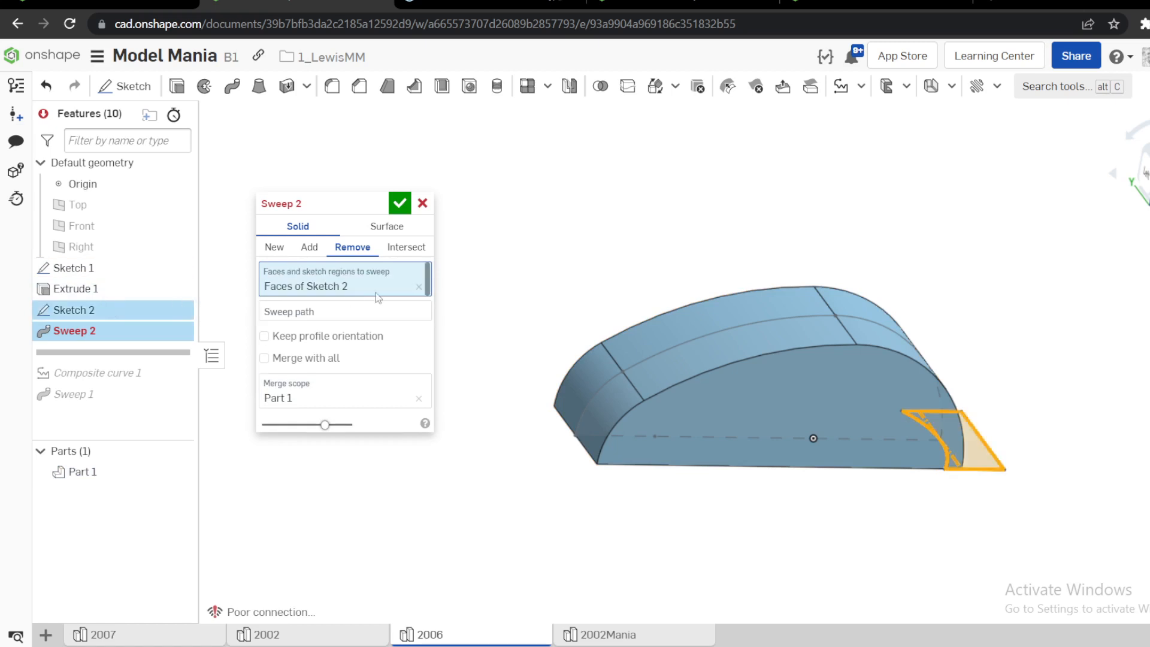
left_click(96, 268)
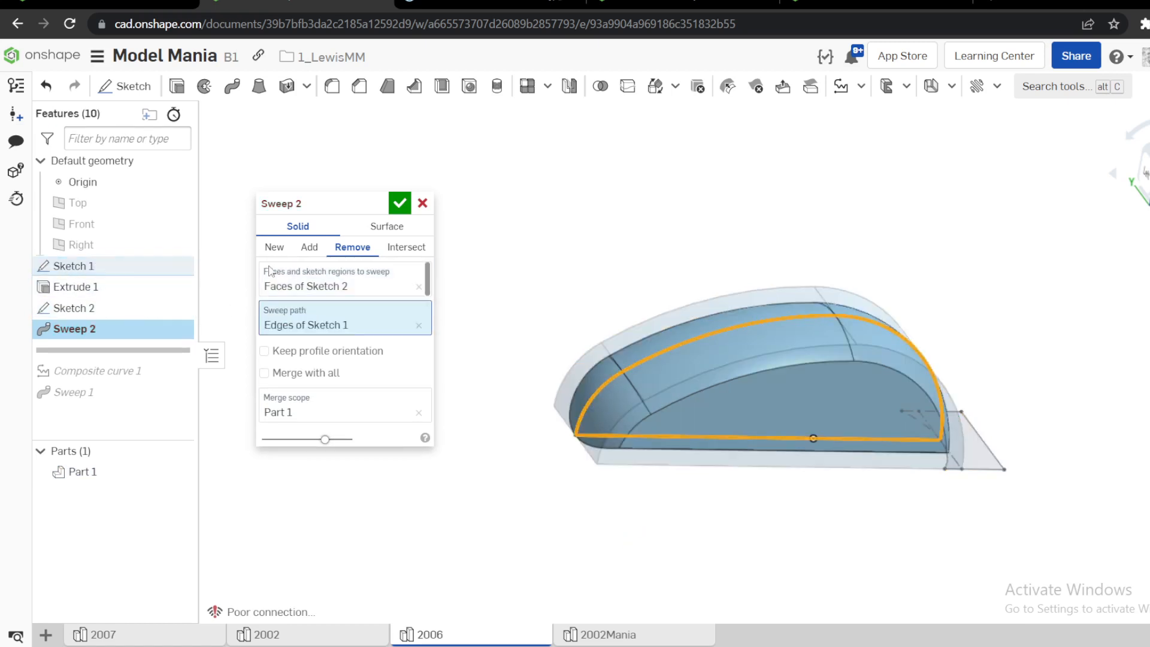
right_click_drag(596, 290, 632, 344)
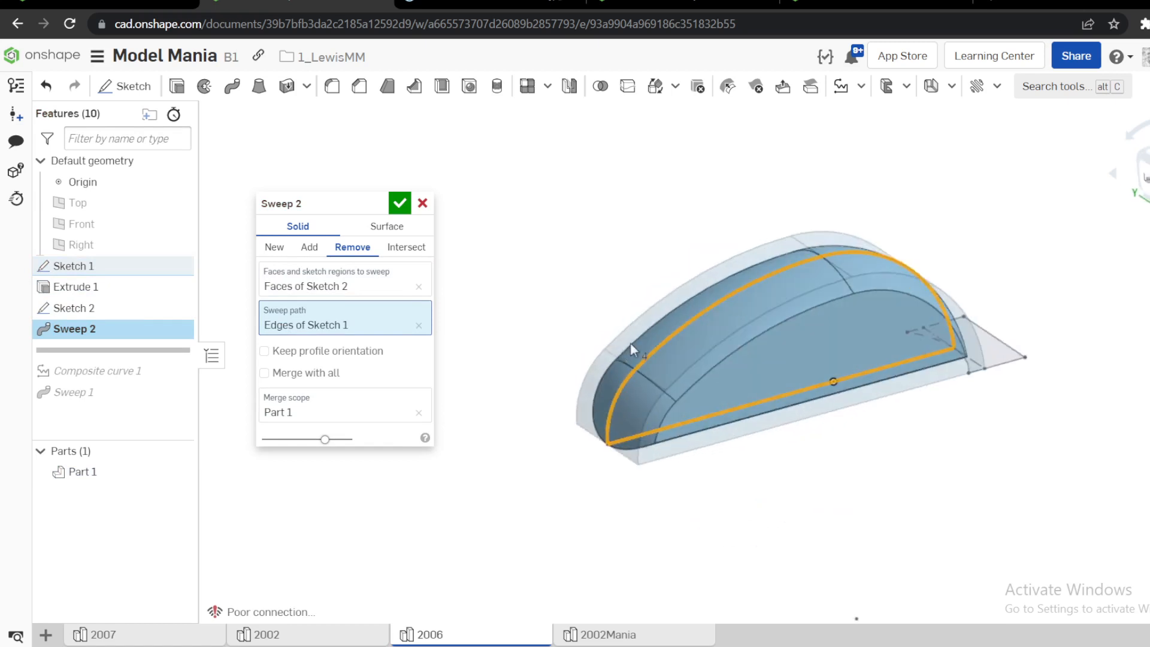
Replace the sweep path with the side profile's three arc edges through a Tangent connected edge selection, and accept the sweep.
left_click(419, 325)
right_click(451, 264)
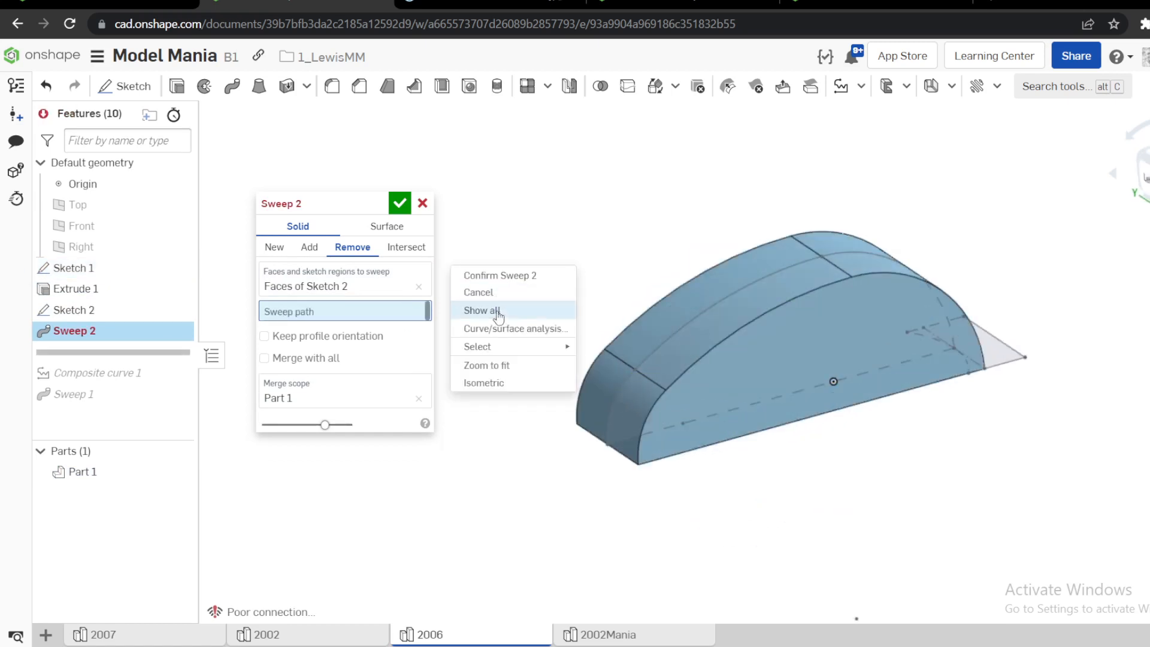
mouse_move(518, 349)
left_click(610, 346)
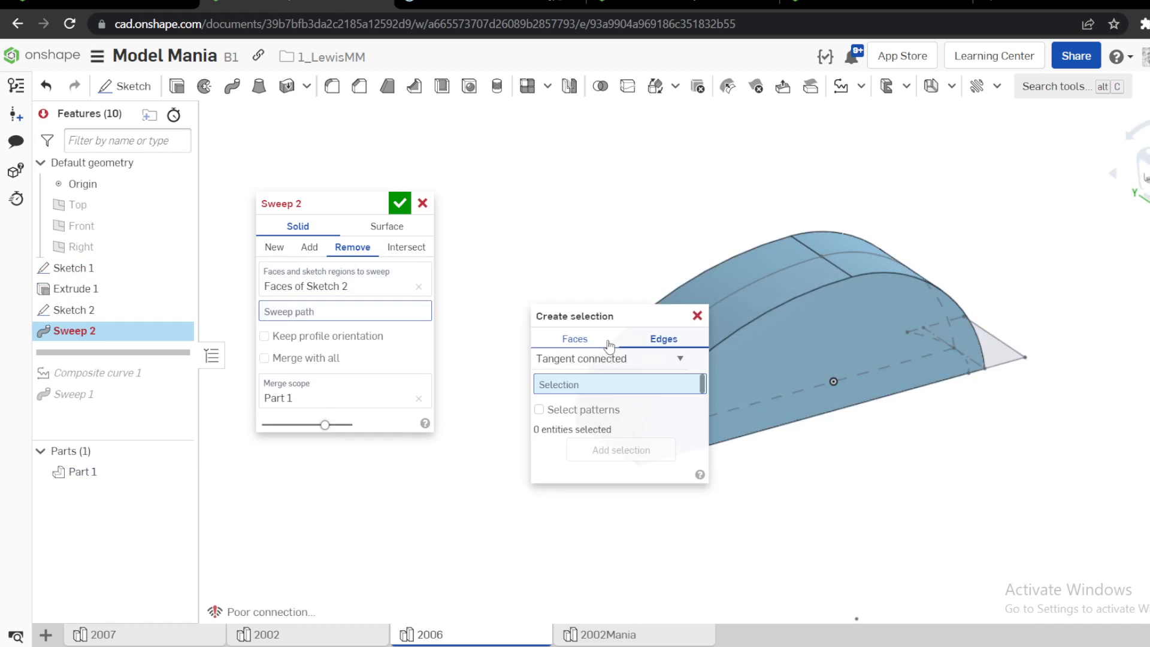
left_click(853, 253)
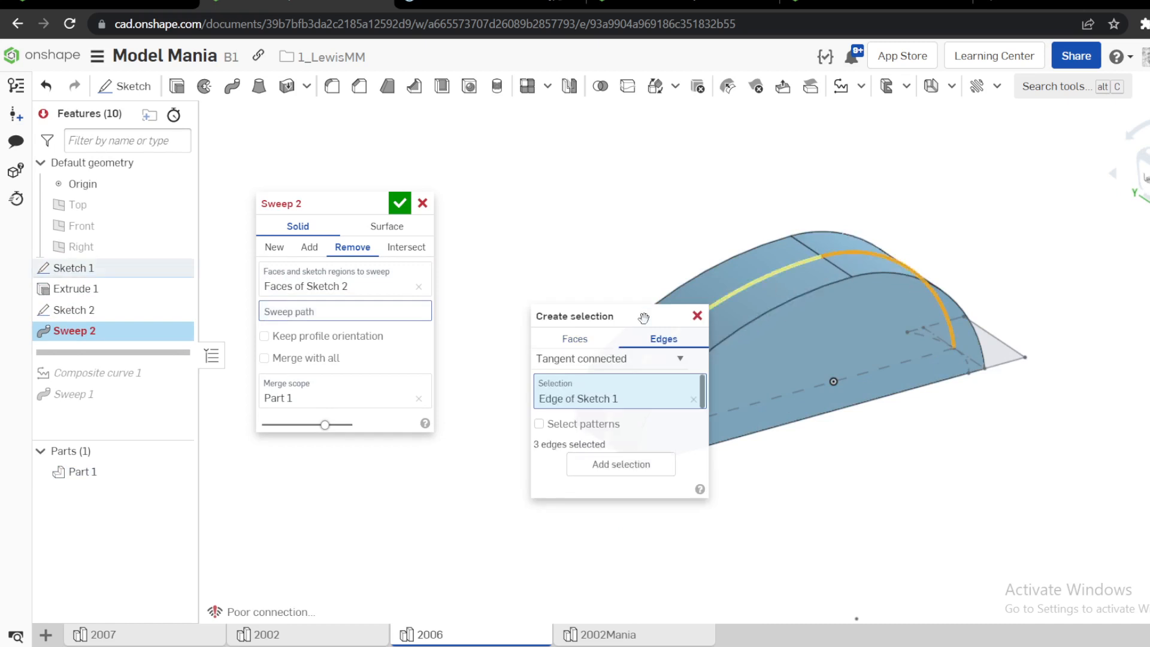
mouse_move(611, 316)
left_mouse_down()
mouse_move(393, 402)
mouse_move(365, 425)
left_mouse_up()
left_click(704, 314)
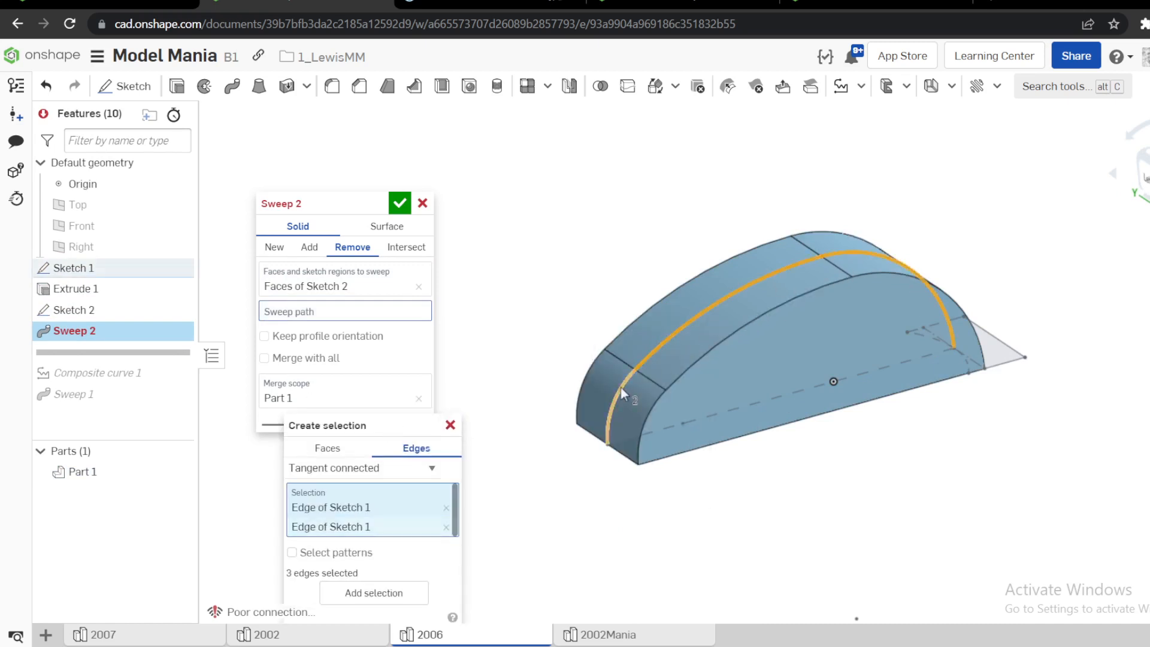
left_click(367, 611)
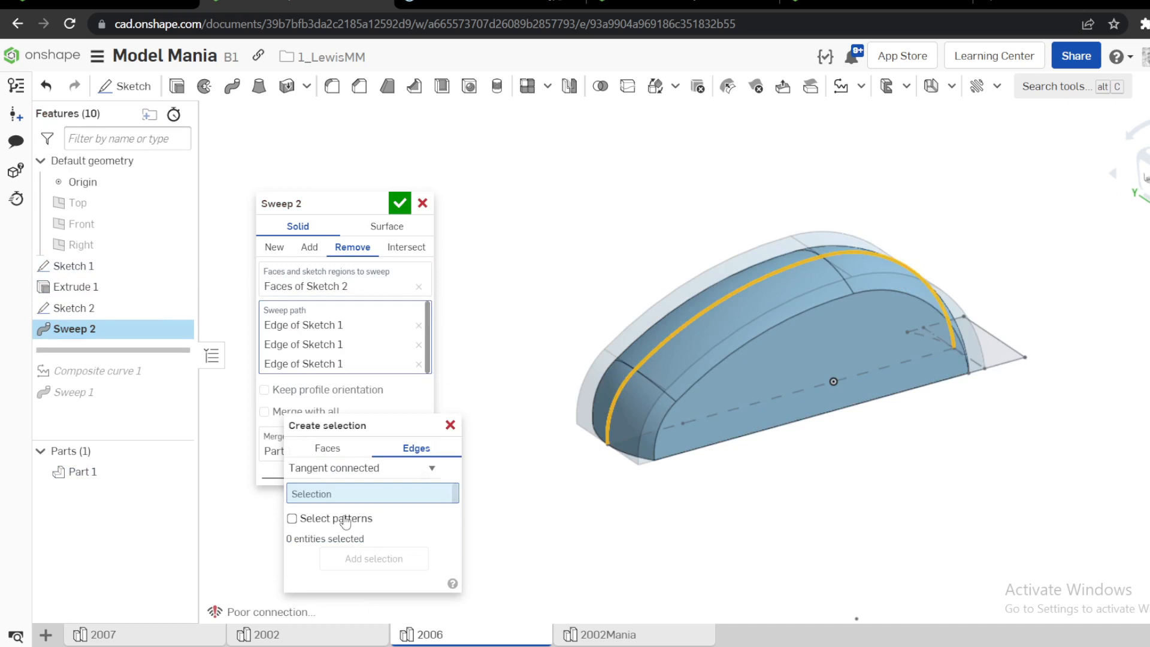
right_click_drag(522, 394, 598, 372)
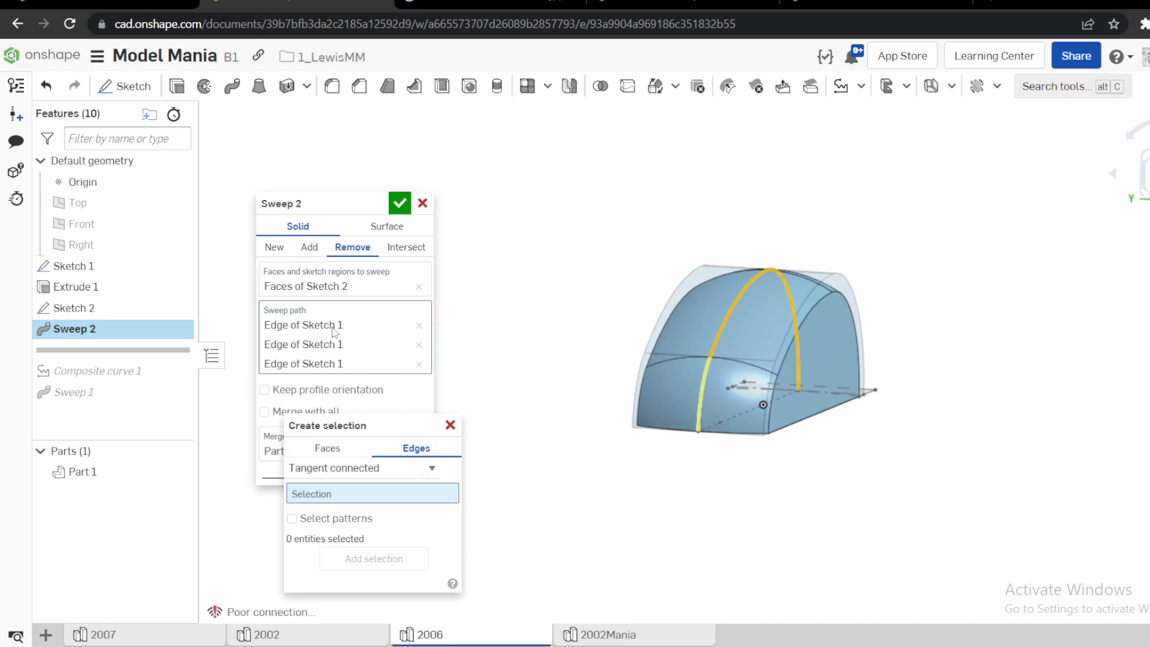
left_click(400, 203)
Hide the side-profile sketch and the top-view sketch.
right_click_drag(440, 277, 427, 283)
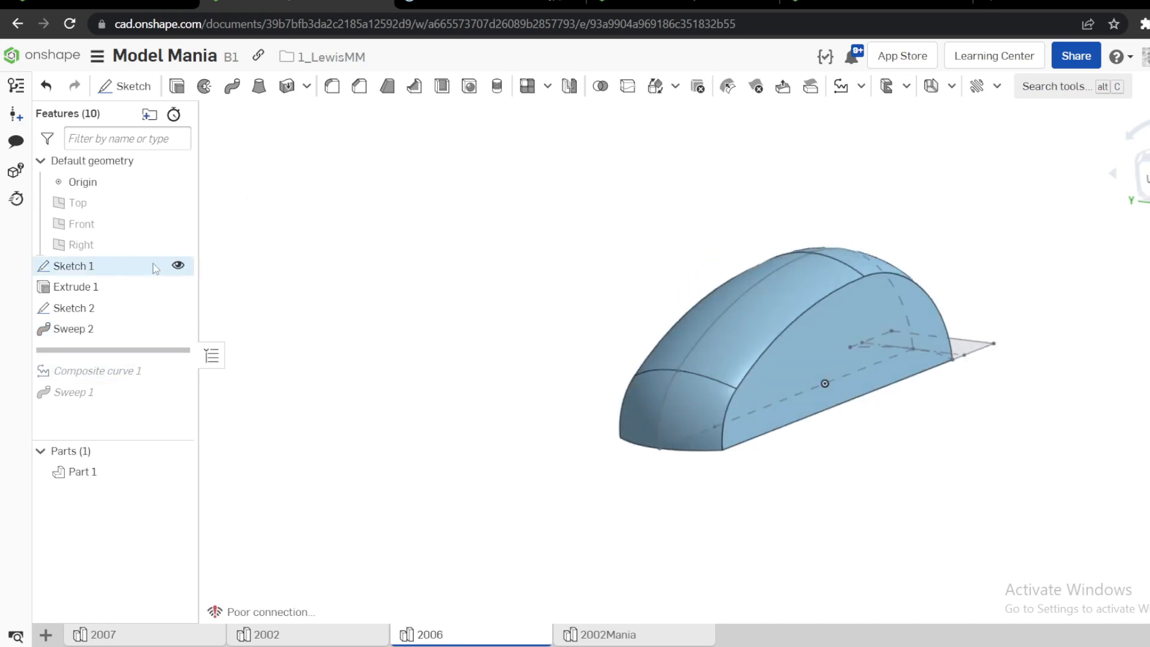
left_click(178, 265)
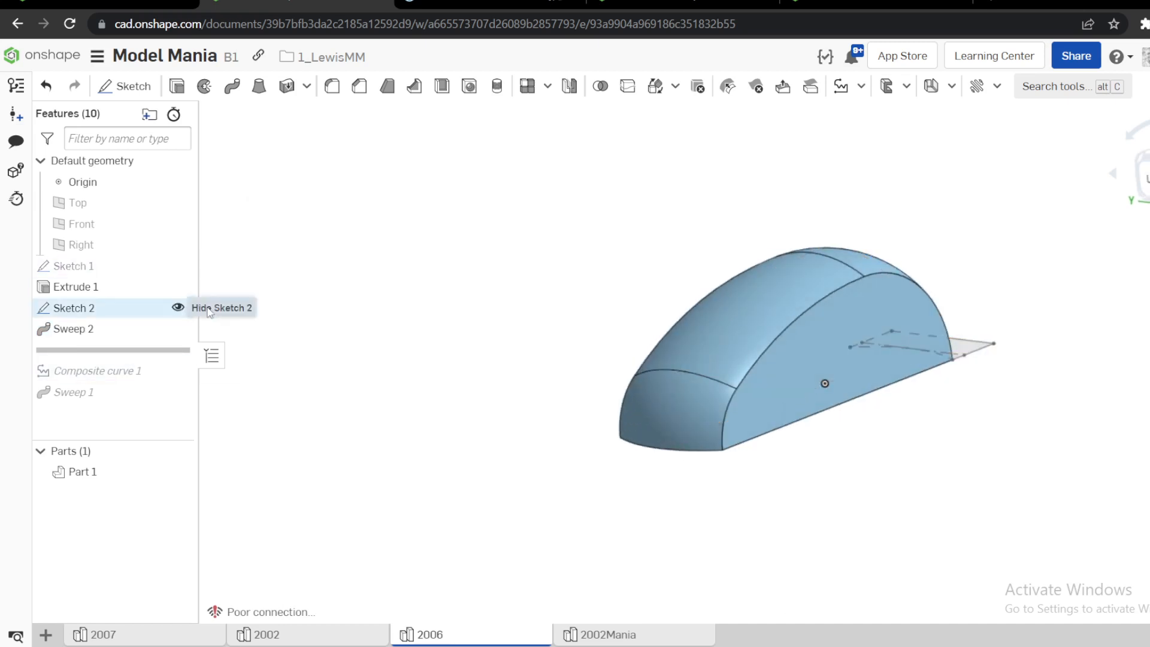
left_click(178, 307)
Roll the feature history forward to the end and delete the composite curve and the old sweep that followed it.
left_click_drag(171, 353, 84, 392)
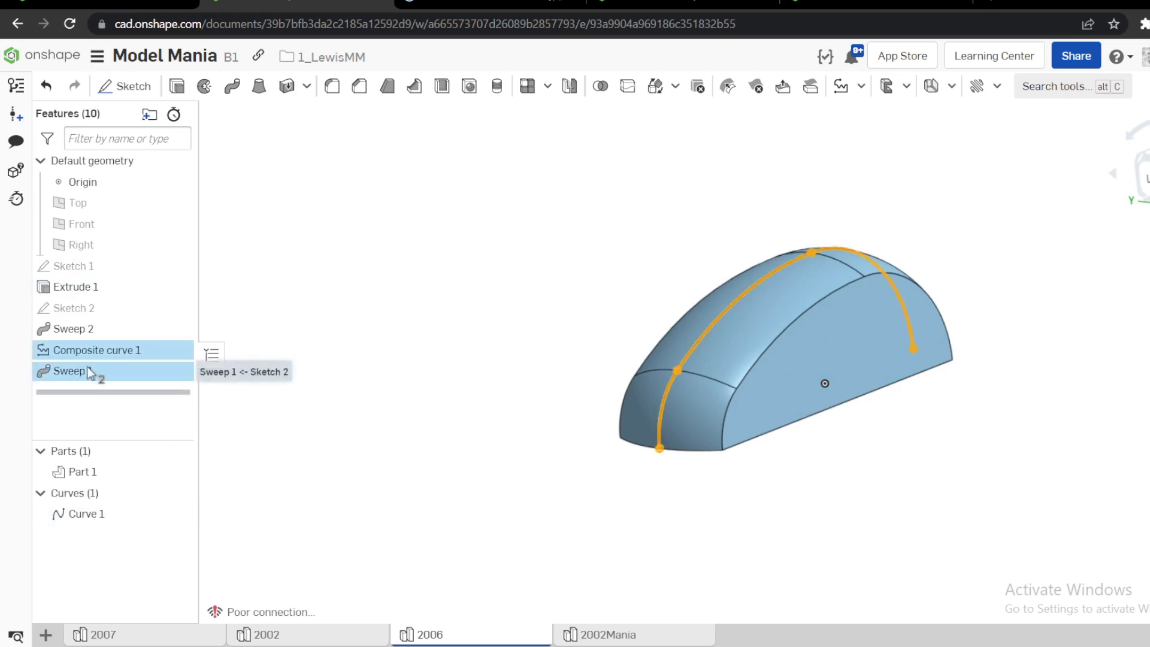
right_click(90, 371)
left_click(139, 403)
left_click(87, 353, "shift")
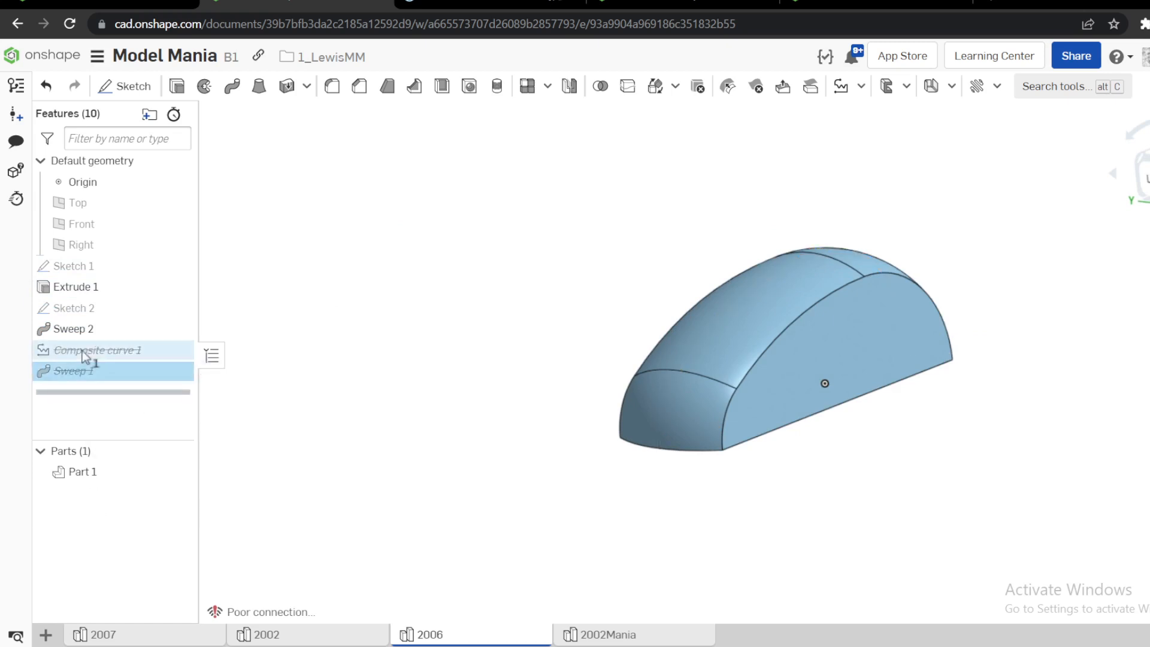
right_click(90, 364)
left_click(117, 424)
Compare the swept body's end and side views with the matching views in the Model Mania 2006 knob drawing.
right_click_drag(228, 400, 556, 377)
left_click(1149, 178)
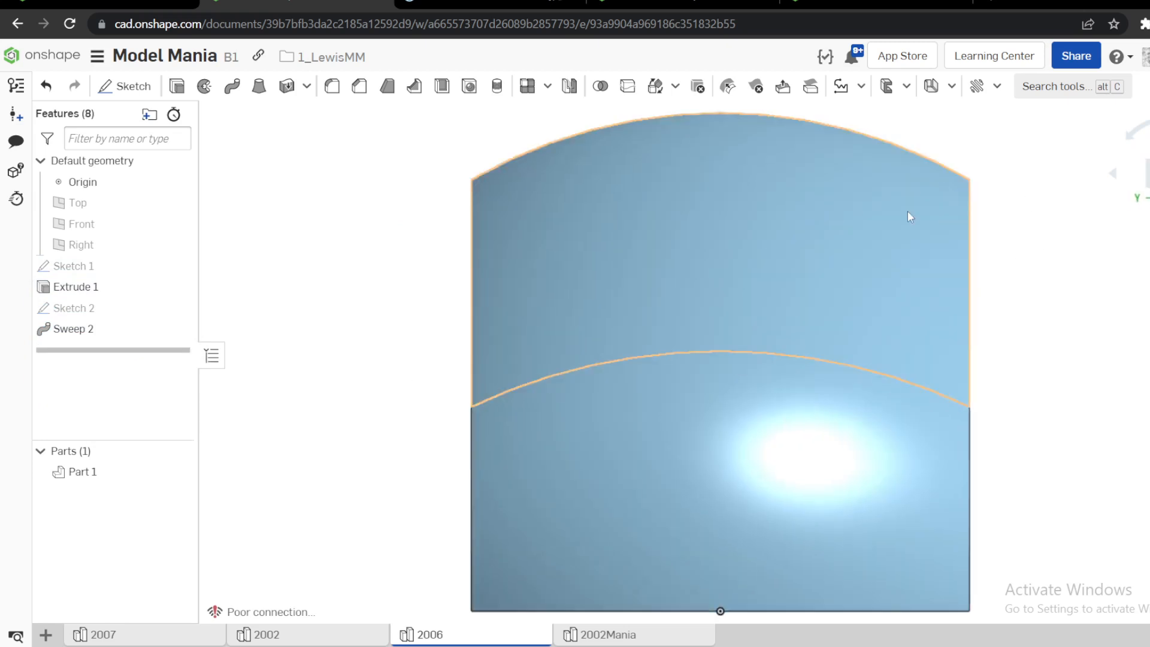
scroll(907, 212, "down", 3)
left_click(498, 2)
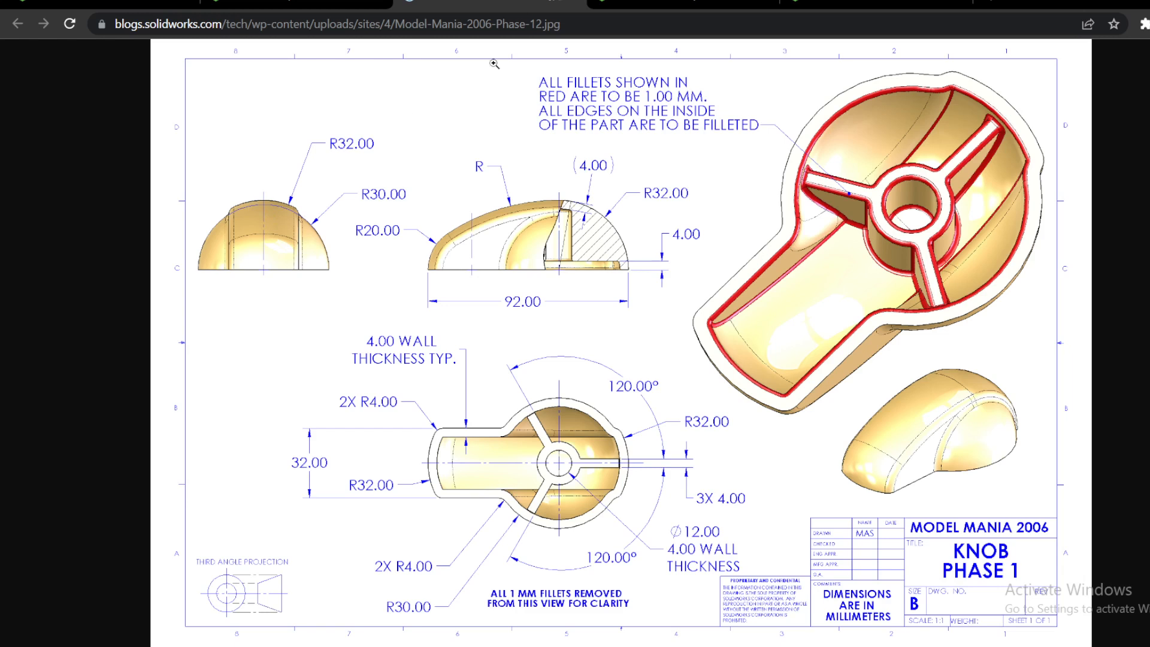
left_click(297, 3)
left_click(1131, 181)
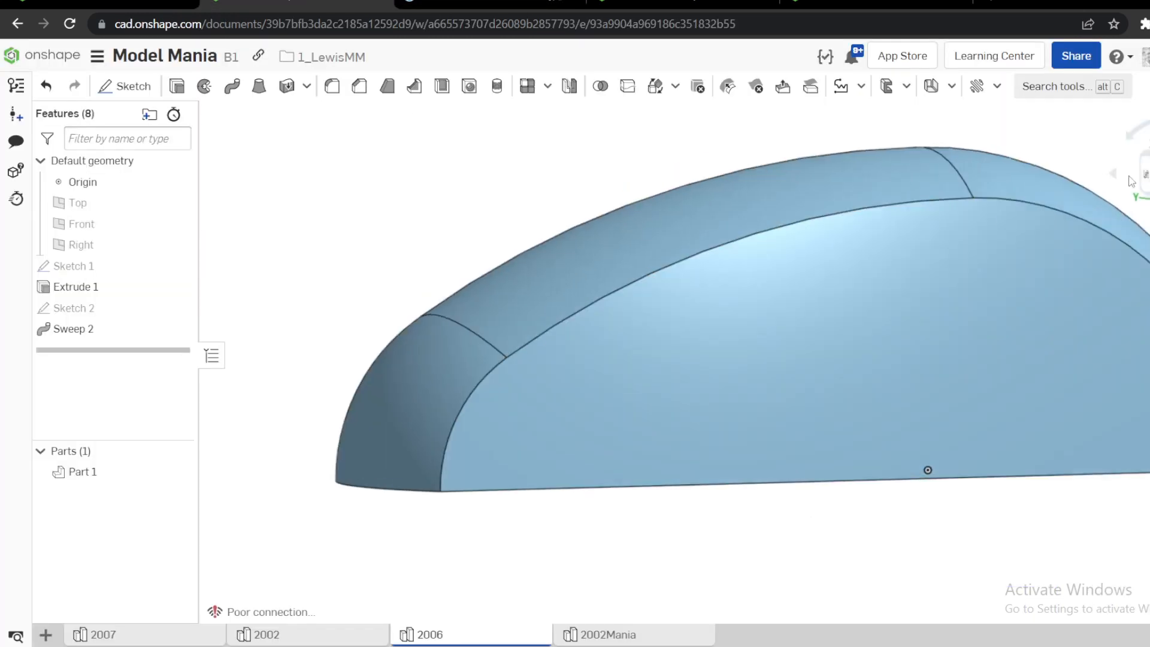
left_click(1147, 175)
scroll(760, 314, "down", 3)
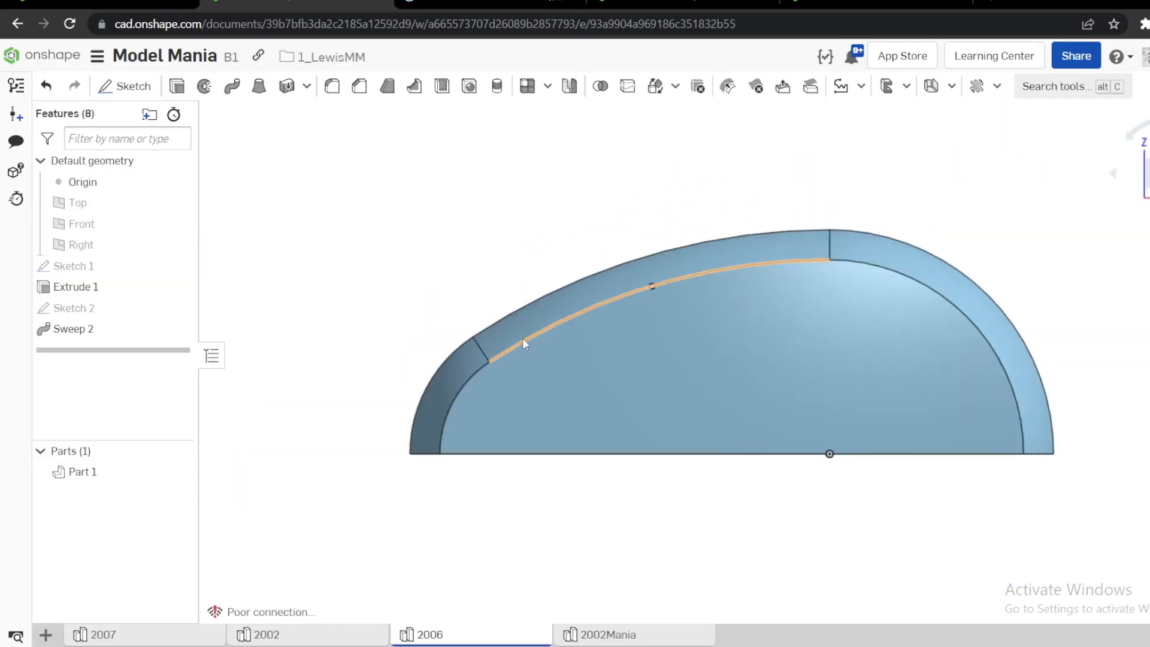
left_click(491, 3)
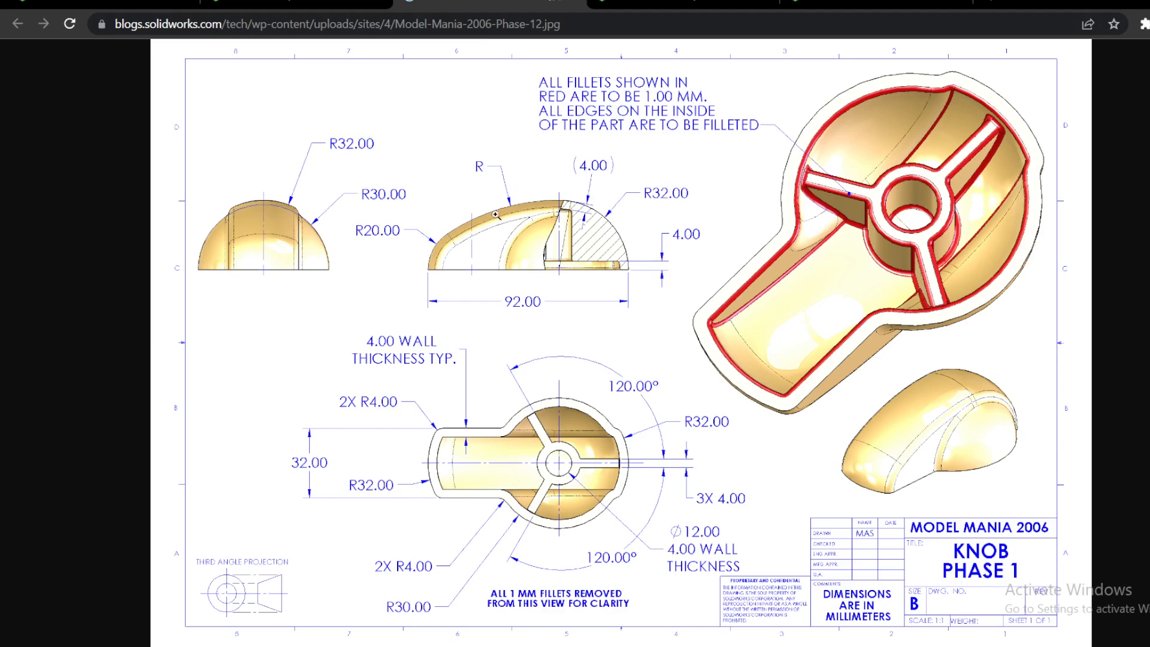
left_click(294, 4)
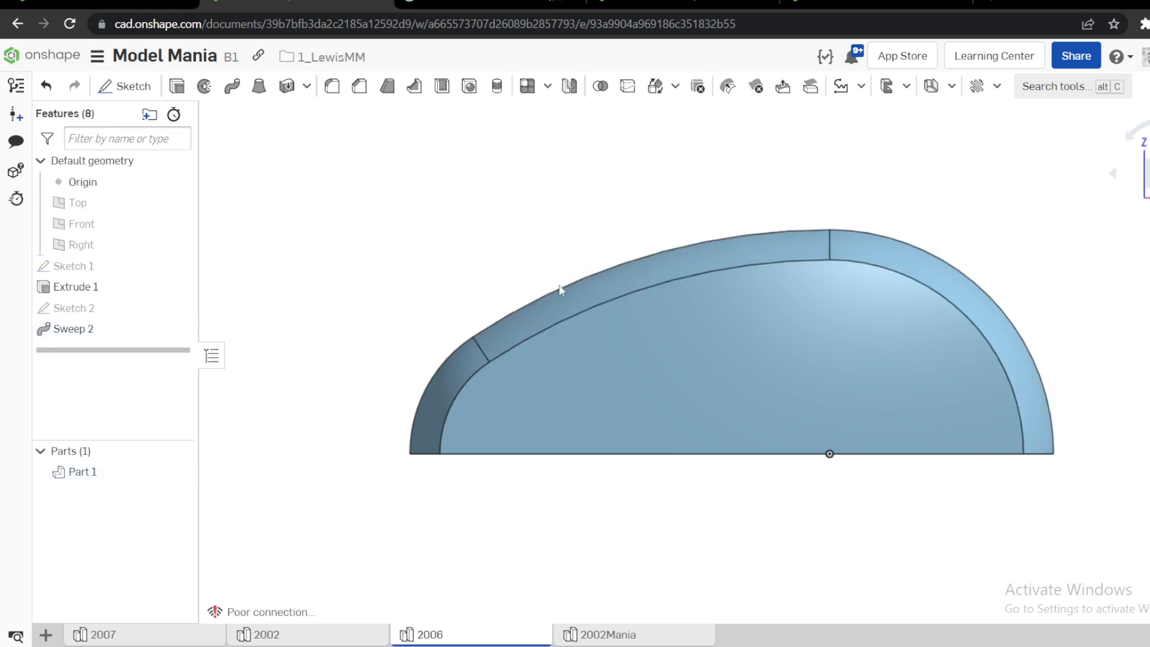
scroll(423, 328, "down", 2)
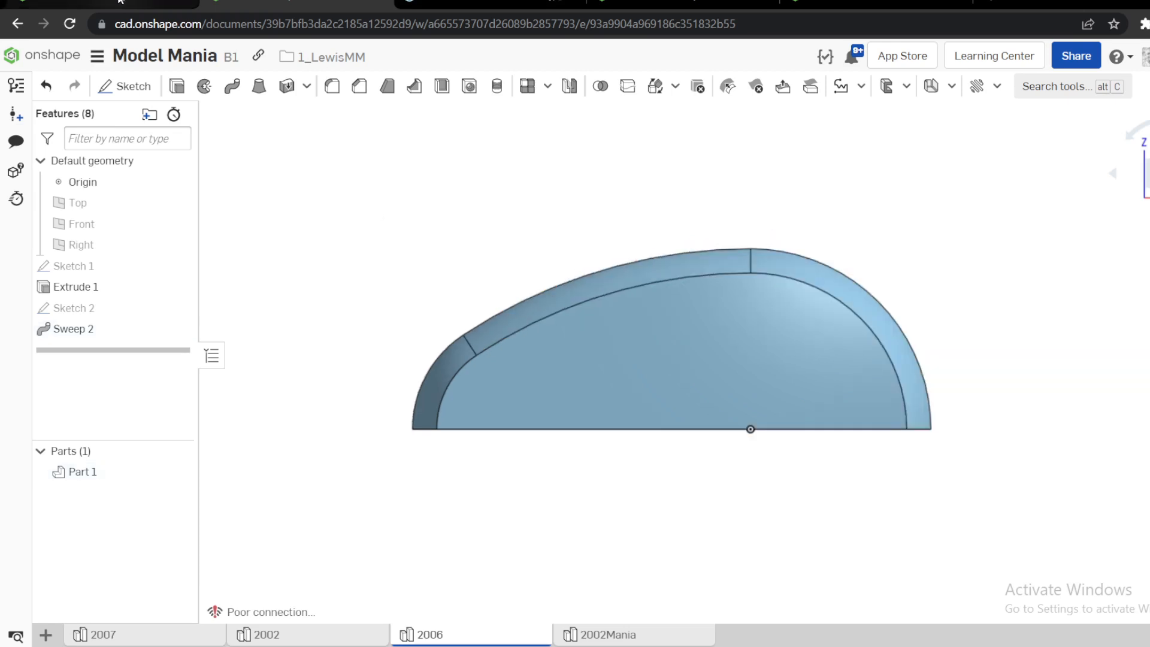
left_click(491, 4)
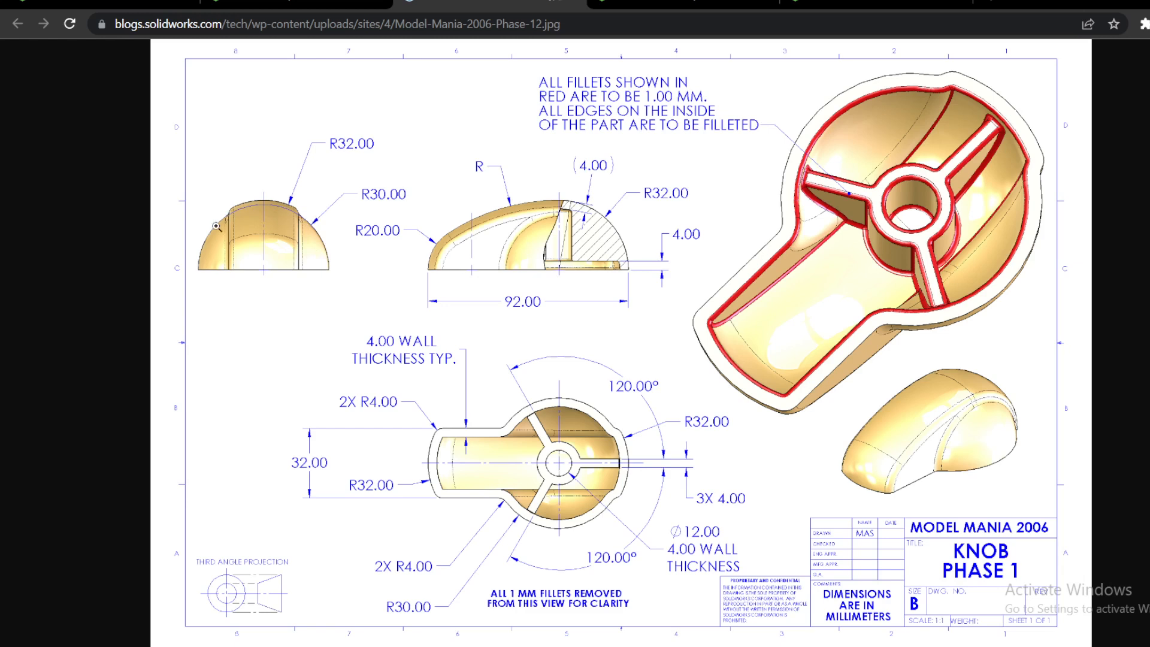
left_click(305, 9)
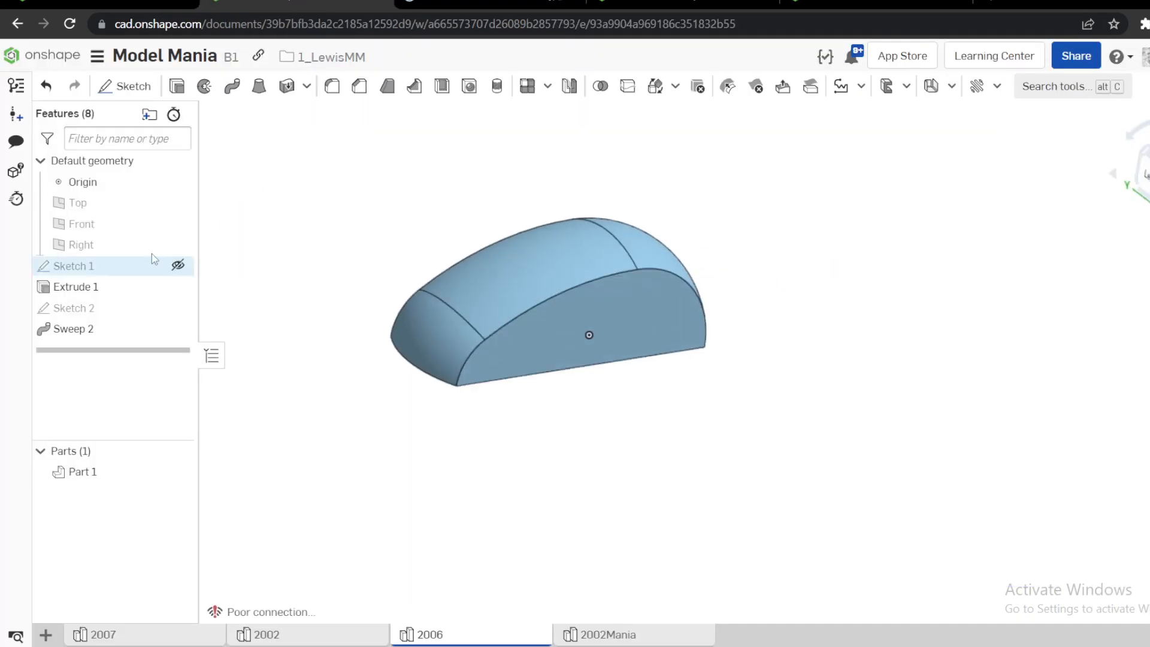
Start a sketch on the Front plane and draw a circle about 42 mm in diameter centred on the origin.
left_click(82, 223)
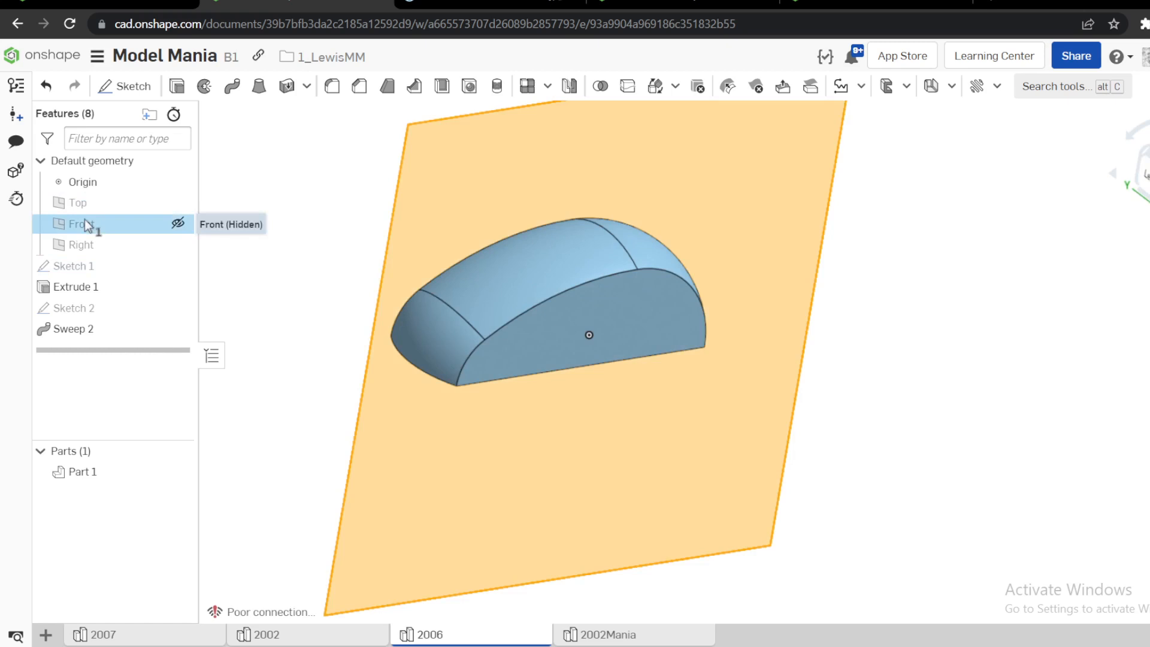
right_click(89, 225)
left_click(147, 256)
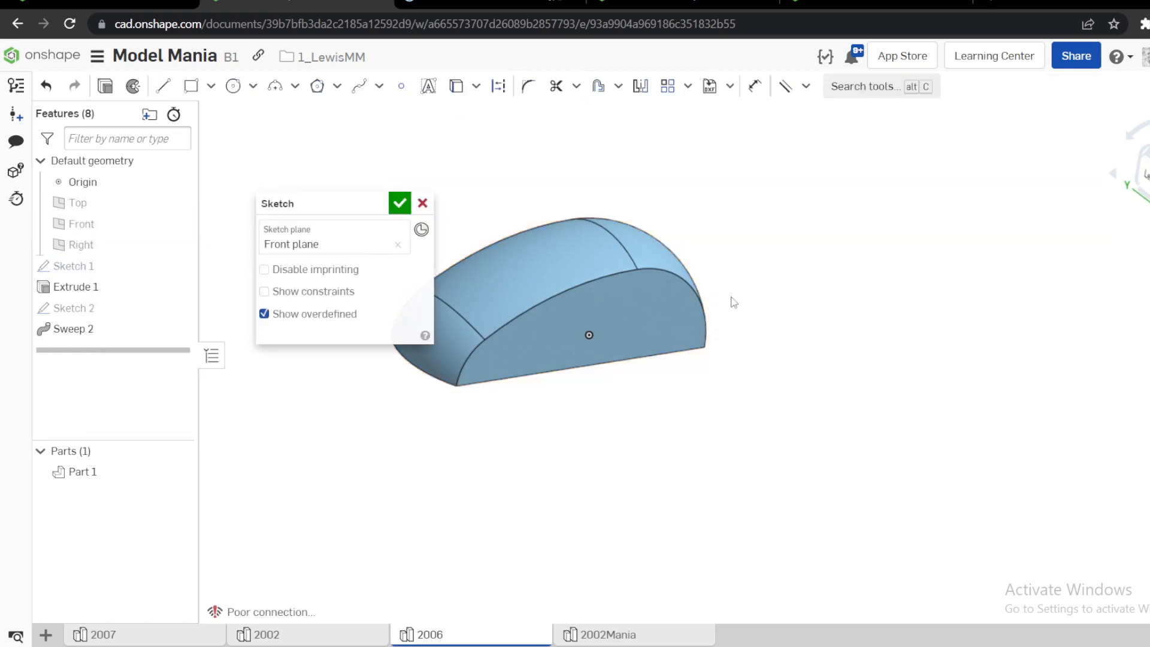
key("n")
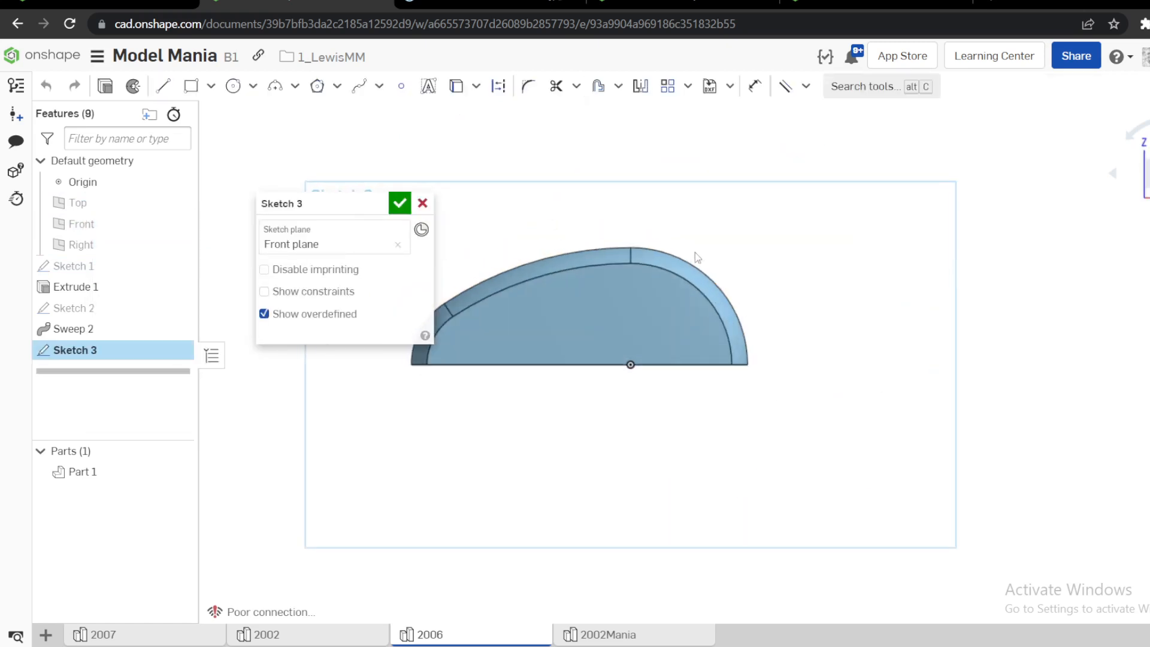
key("c")
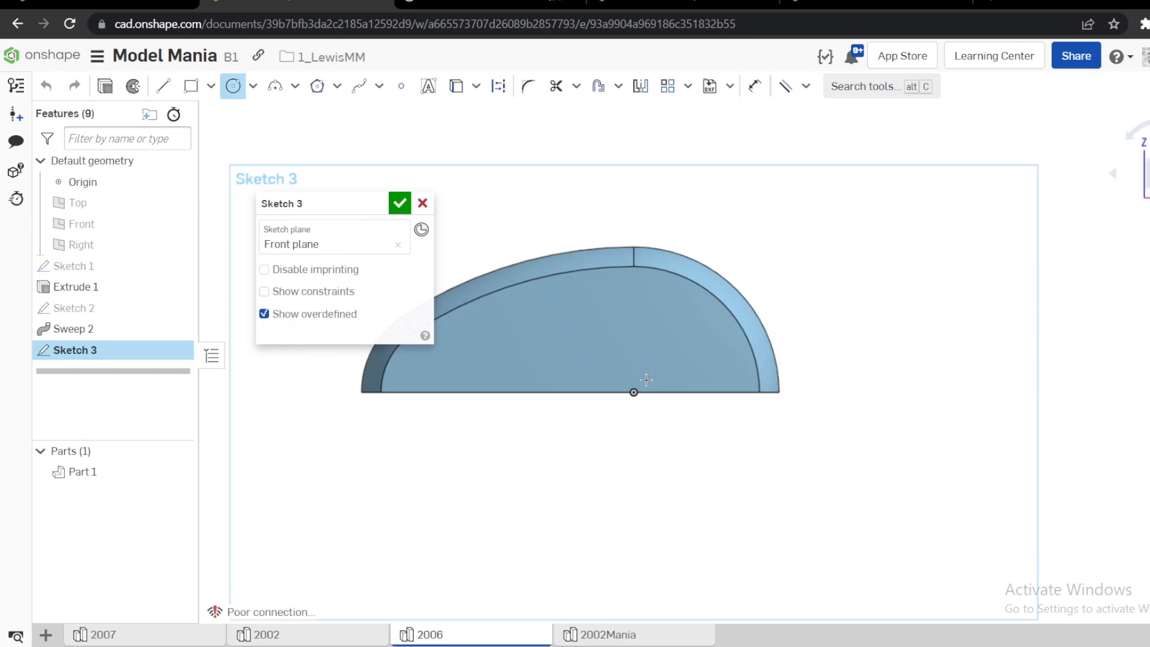
left_click(633, 392)
left_click(711, 342)
Dimension the circle's diameter to 60 mm and check it against the reference drawing and the body.
key("u")
left_click(711, 342)
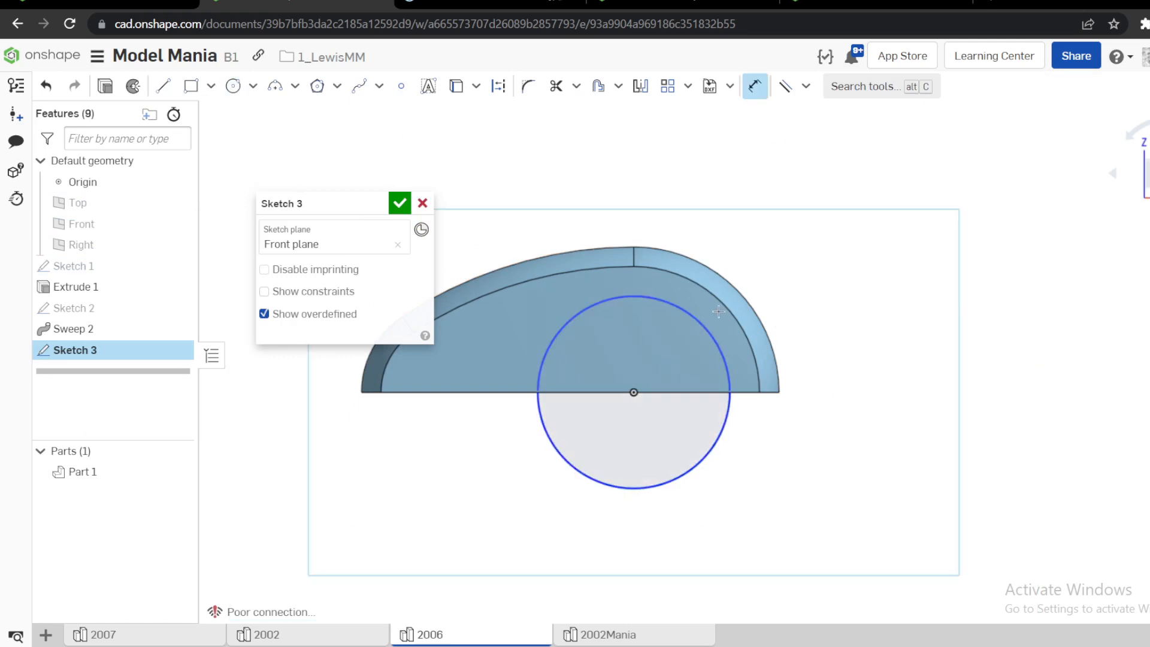
left_click(902, 282)
type("60")
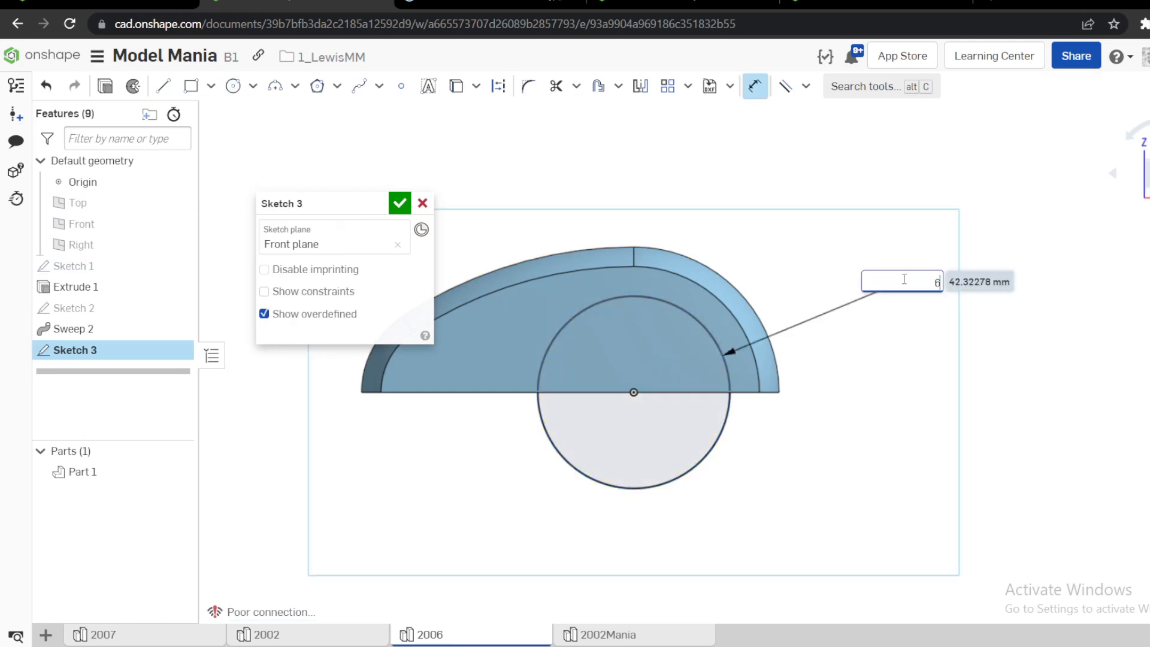
key("Return")
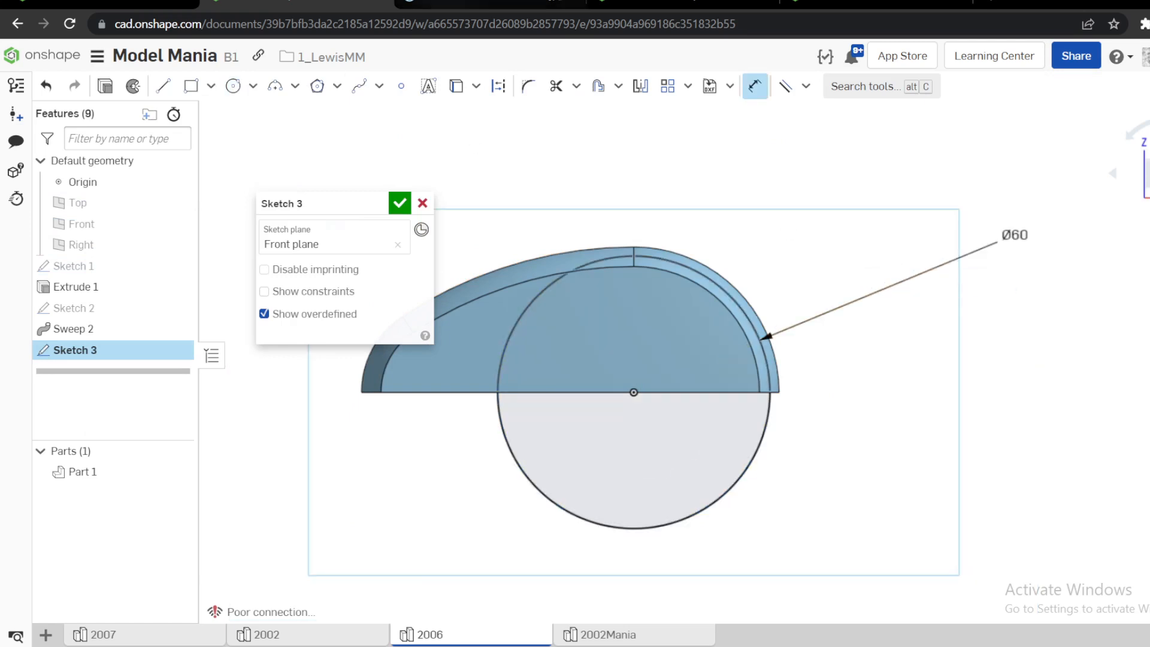
left_click(479, 4)
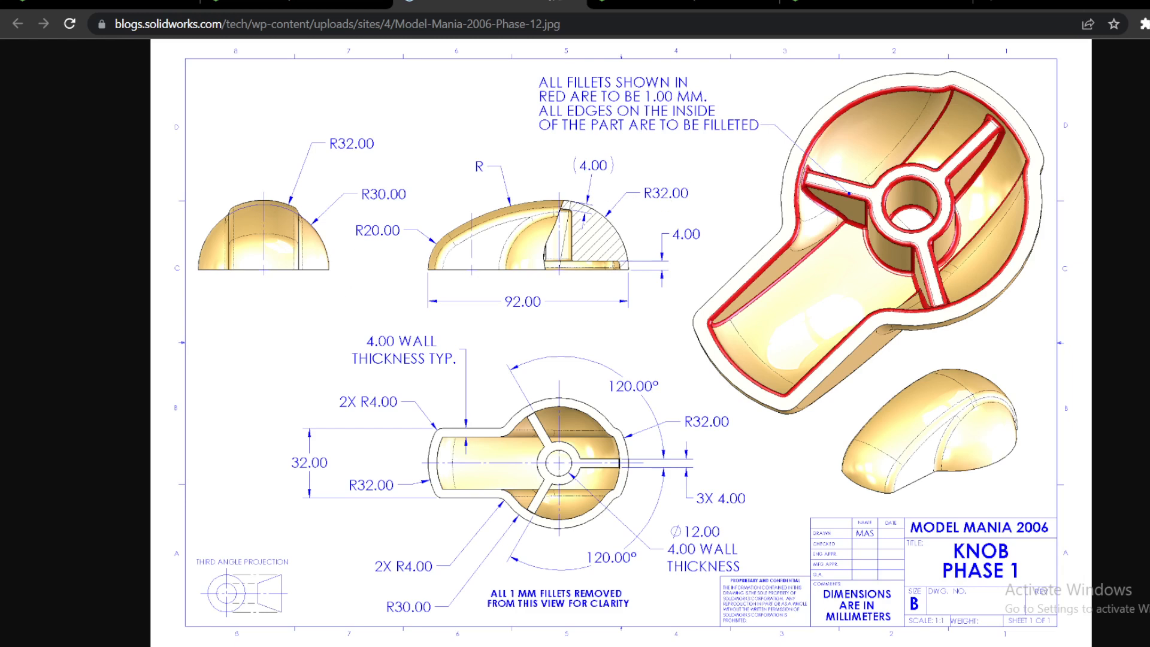
left_click(300, 5)
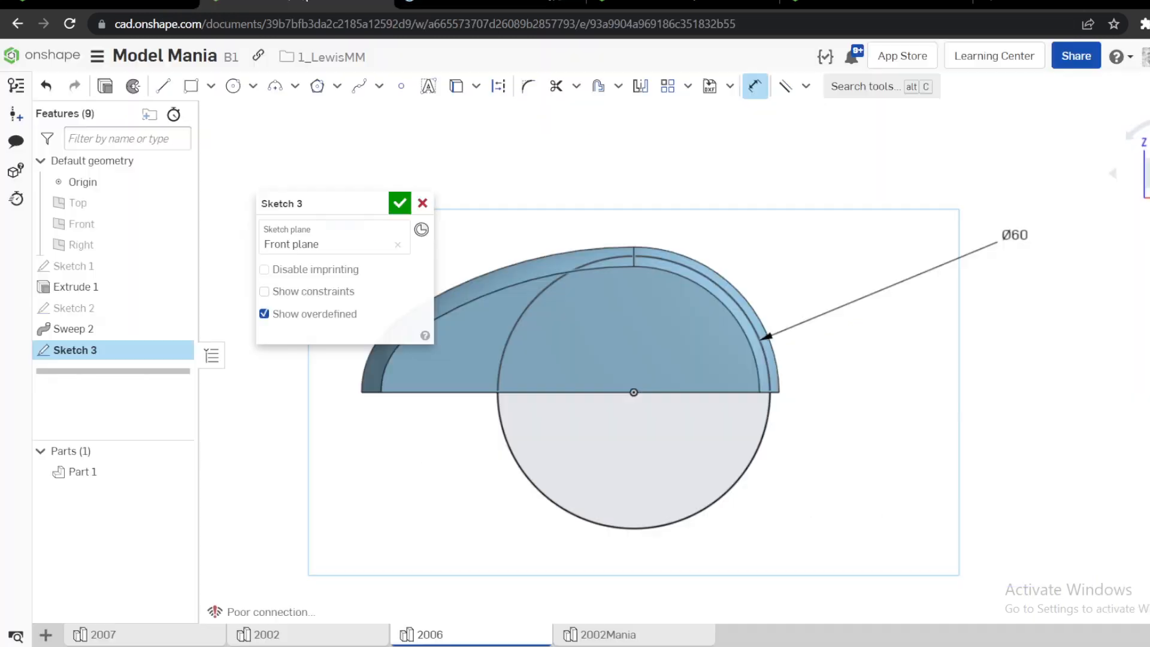
scroll(649, 305, "down", 3)
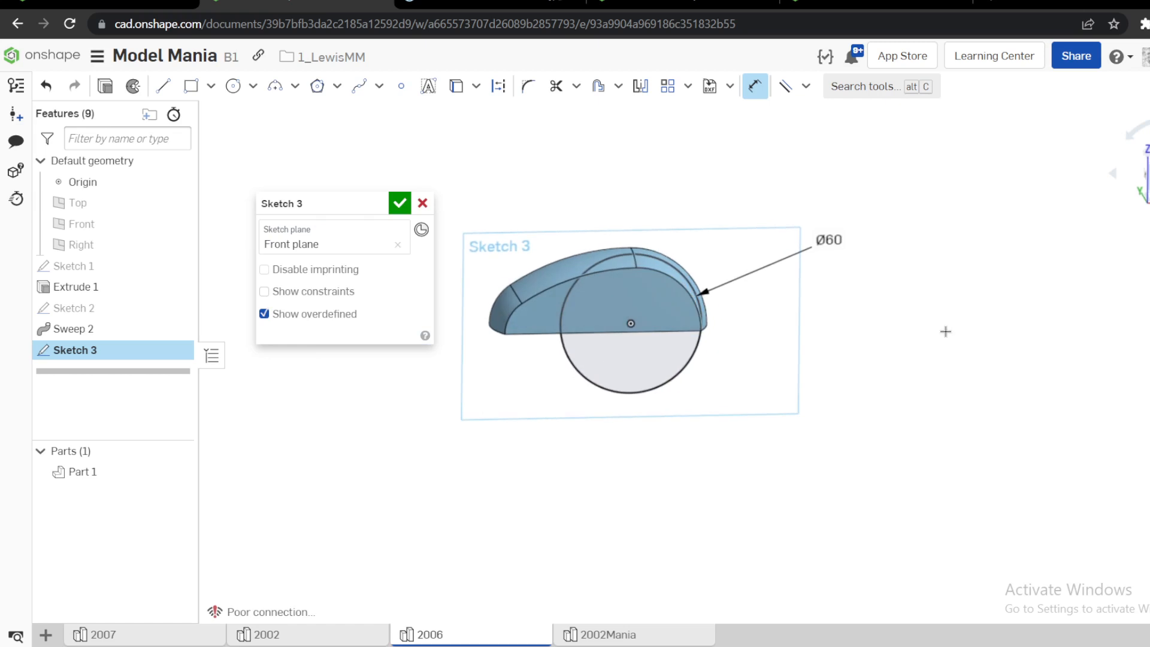
Sketch two 30 mm lines from the circle's centre to its edge, one horizontal and one constrained vertical.
scroll(747, 341, "up", 3)
key("l")
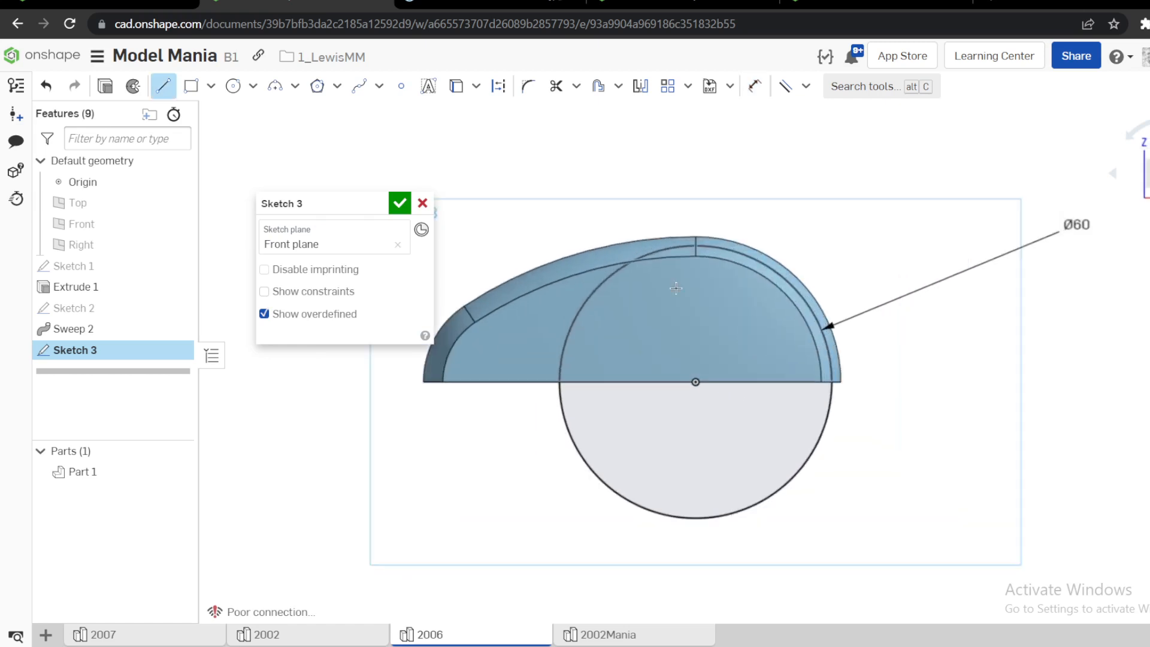
left_click(695, 382)
left_click(833, 381)
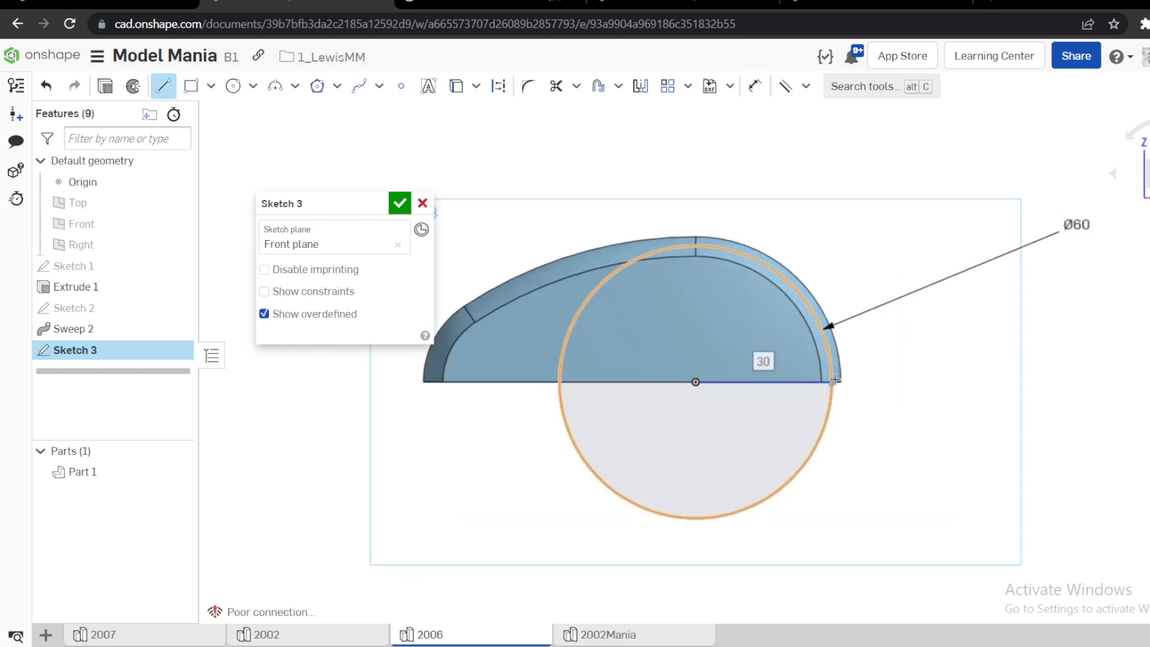
key("Escape")
key("l")
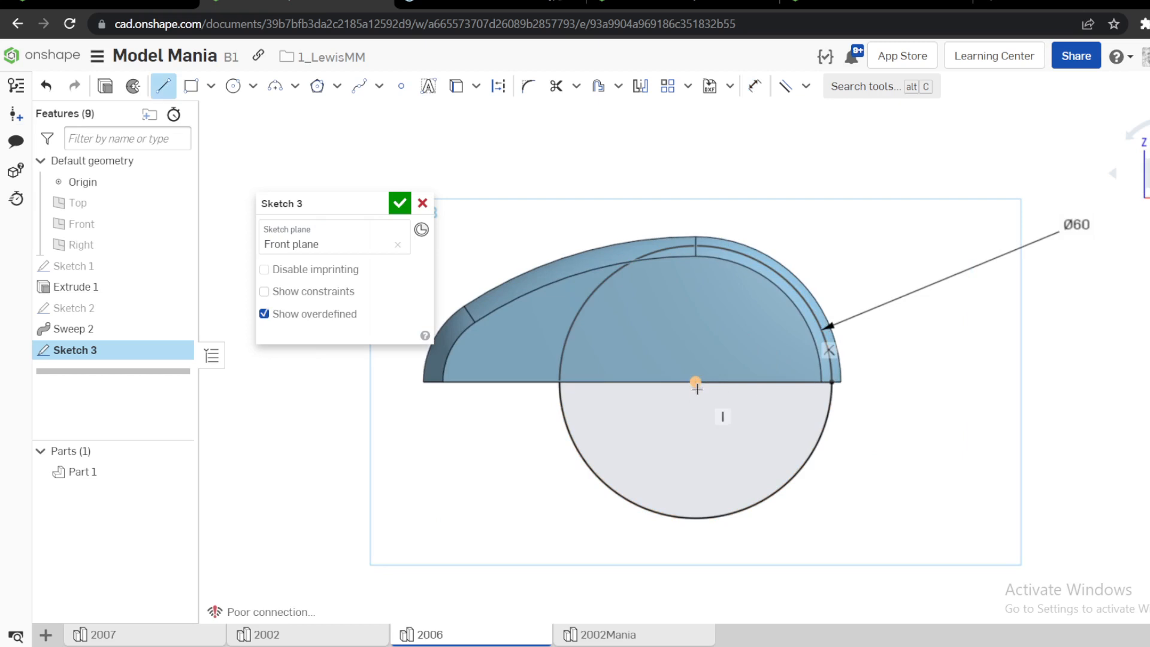
left_click(695, 382)
left_click(712, 252)
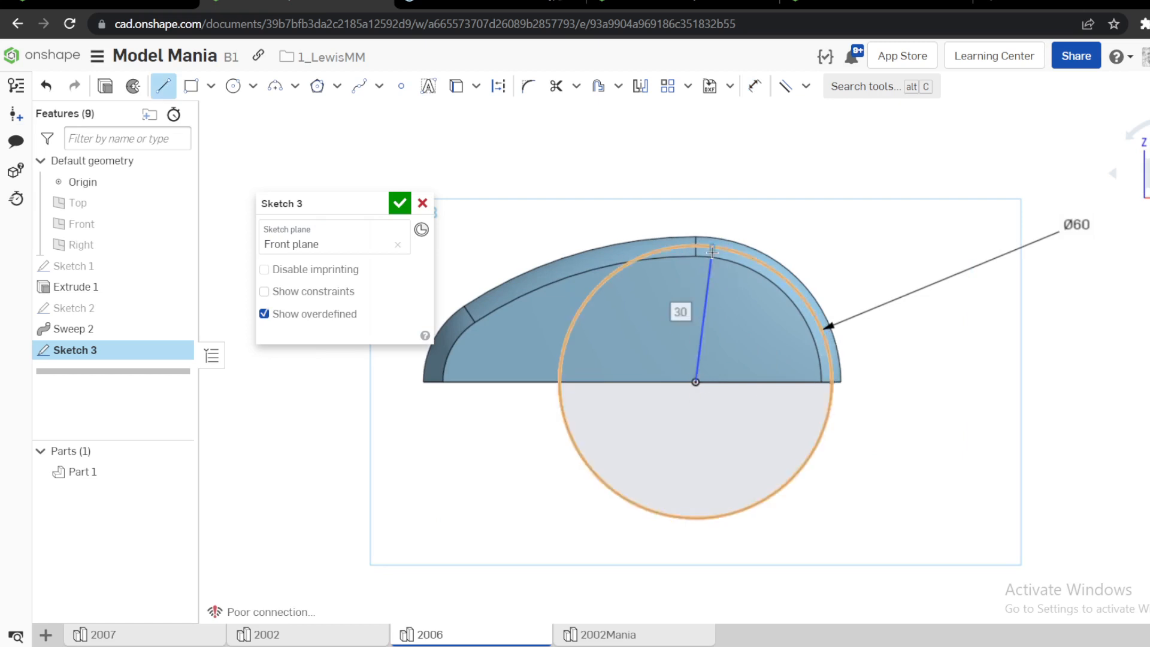
key("Escape")
left_click(710, 268)
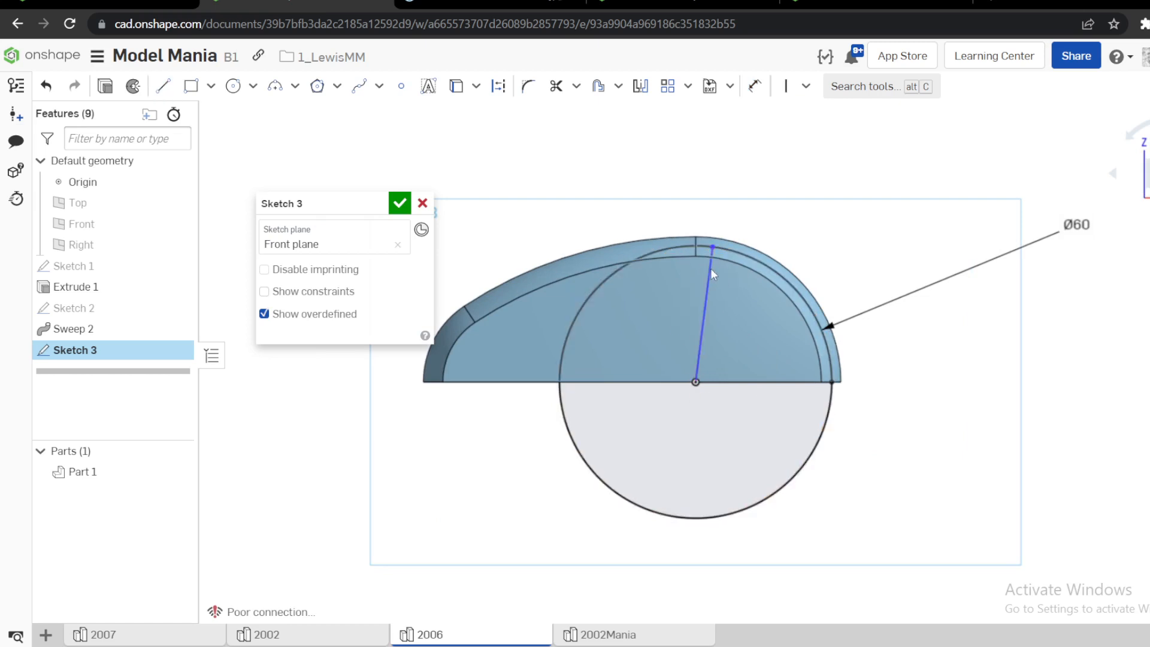
key("v")
Trim the circle down to the quarter arc enclosed by the horizontal and vertical radius lines.
key("m")
mouse_move(569, 249)
left_mouse_down()
mouse_move(621, 393)
mouse_move(917, 537)
mouse_move(715, 538)
left_mouse_up()
mouse_move(578, 475)
right_mouse_down()
mouse_move(608, 501)
mouse_move(599, 502)
right_mouse_up()
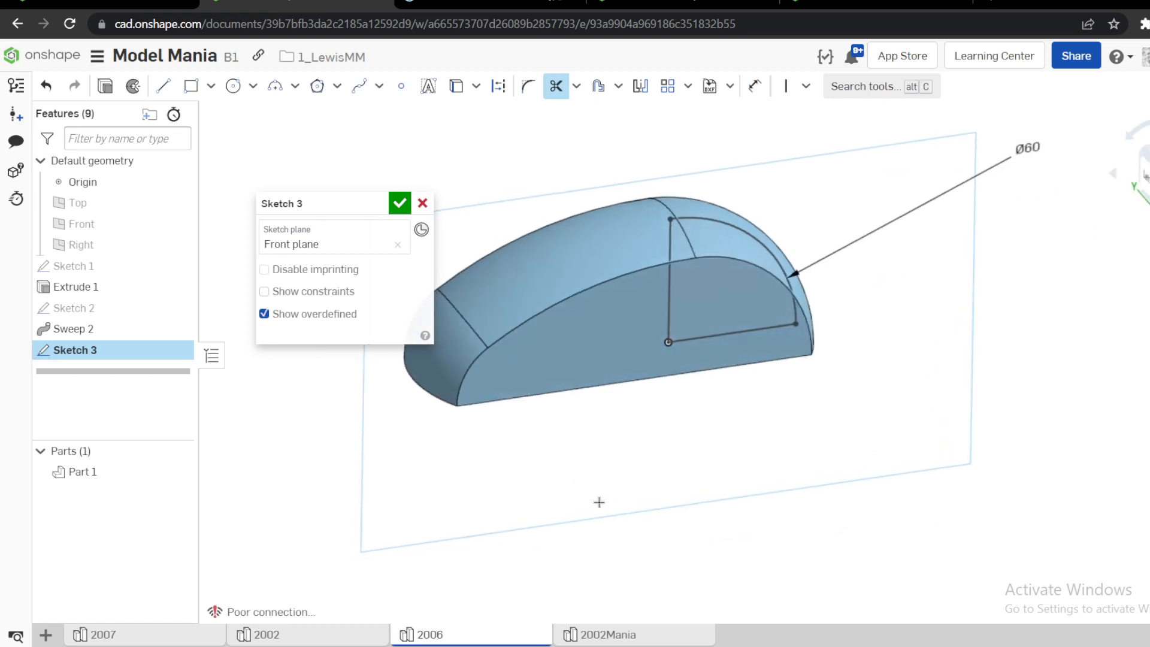
Revolve the quarter-circle profile a full turn about its vertical line, adding the dome to Part 1.
left_click(133, 86)
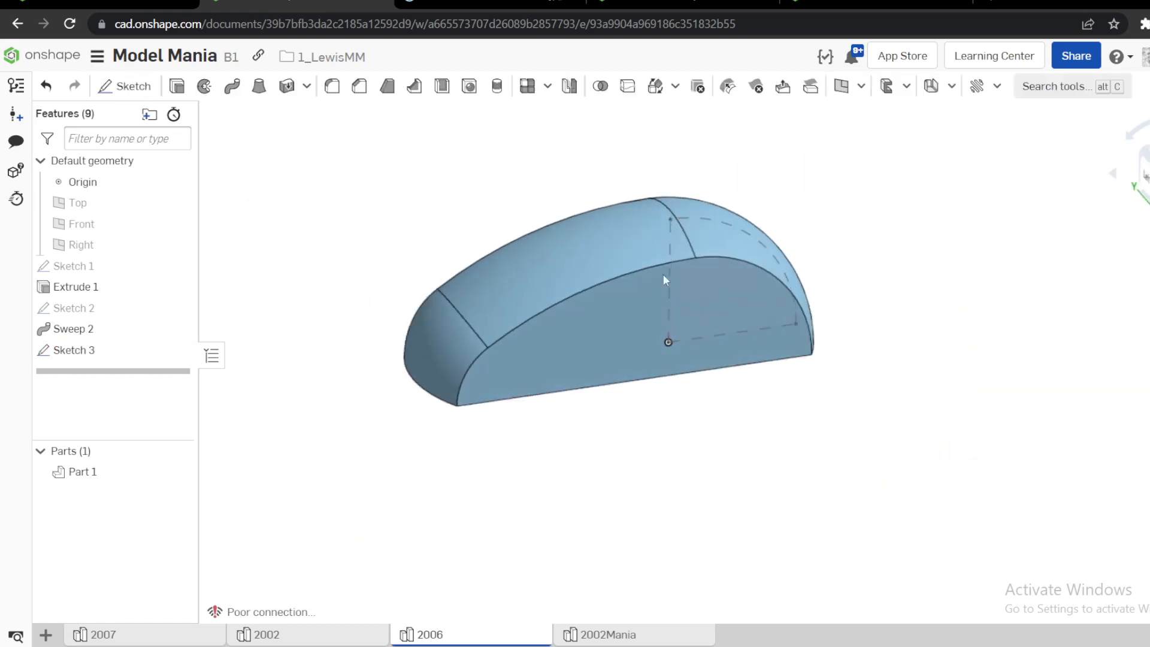
left_click(667, 308)
right_click_drag(666, 308, 630, 321)
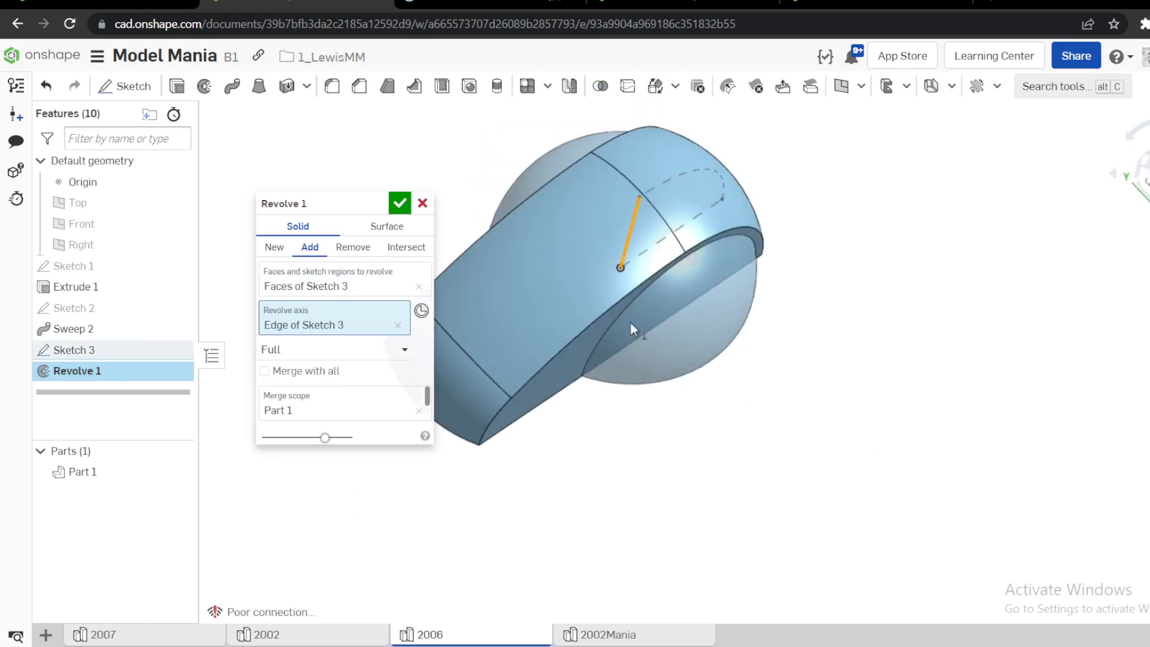
left_click(400, 204)
right_click_drag(511, 238, 603, 190)
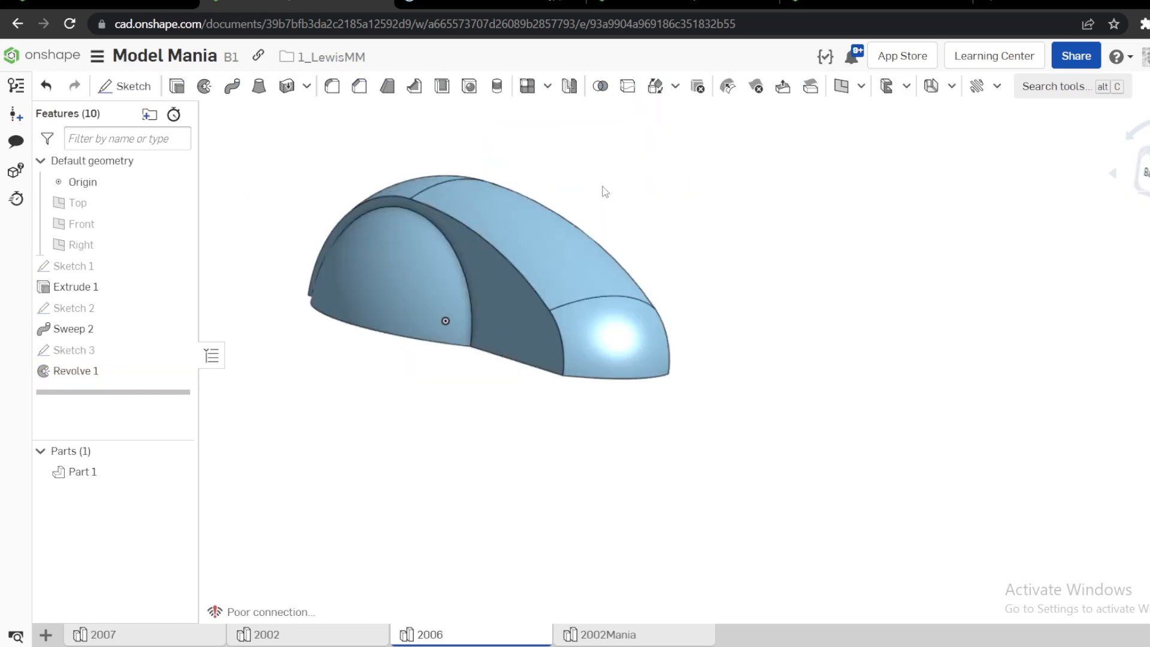
right_click_drag(430, 282, 351, 285)
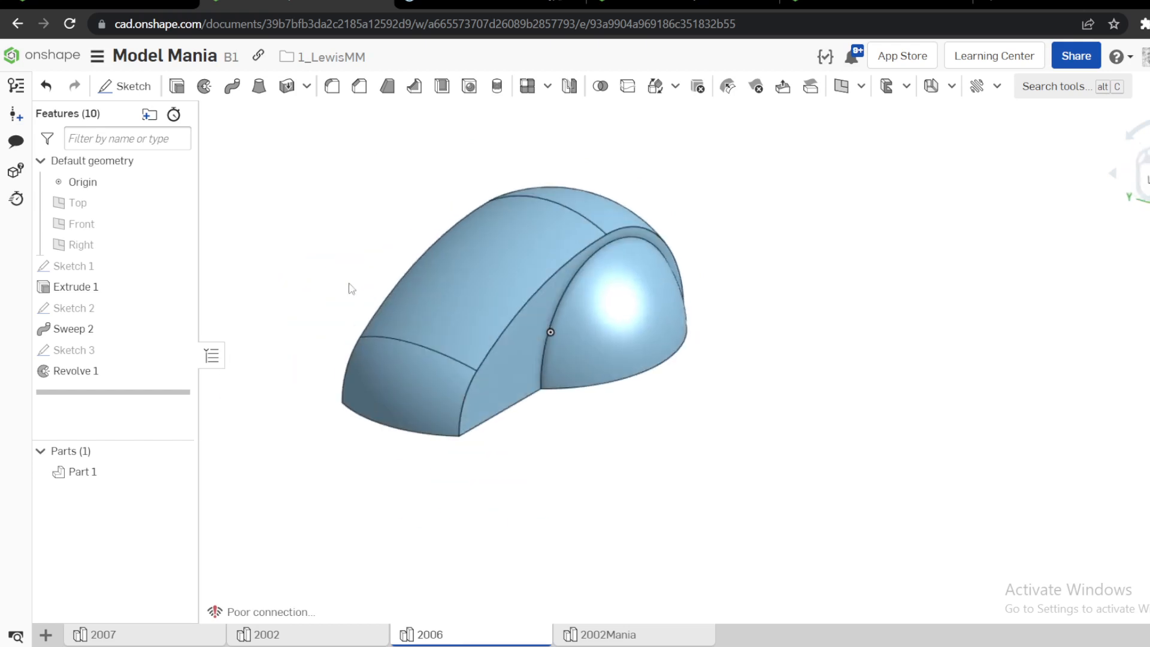
Check the fillet notes in the knob drawing and start a 1 mm fillet on one upper swept edge and the adjacent dome junction edge.
left_click(491, 7)
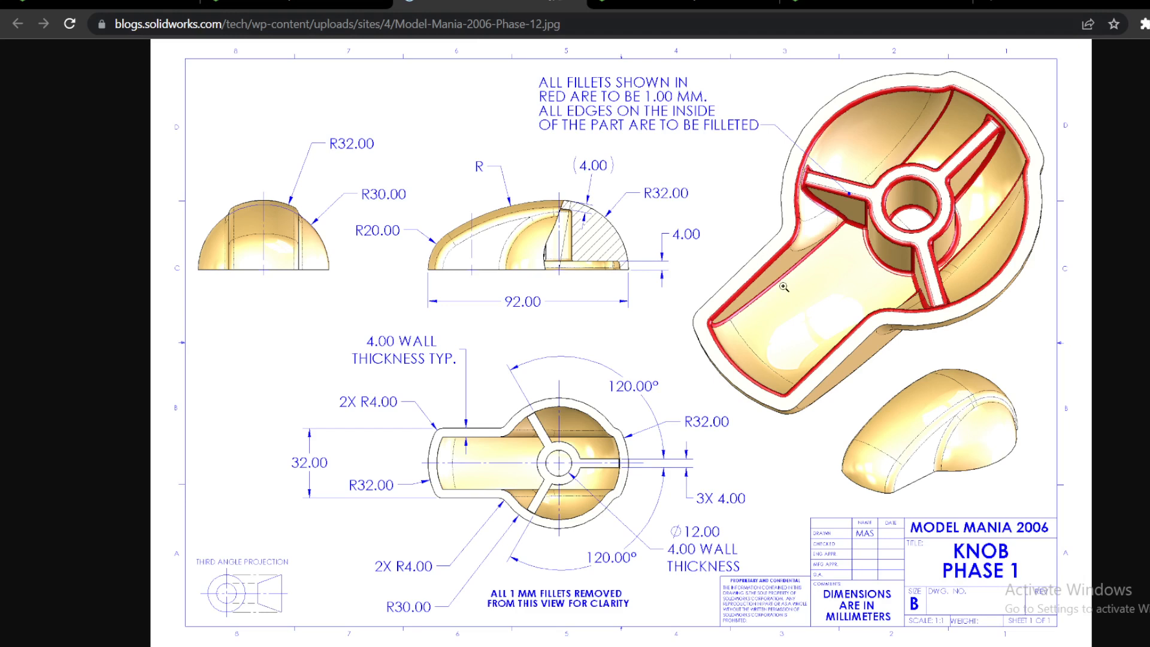
key("ctrl+shift+Tab")
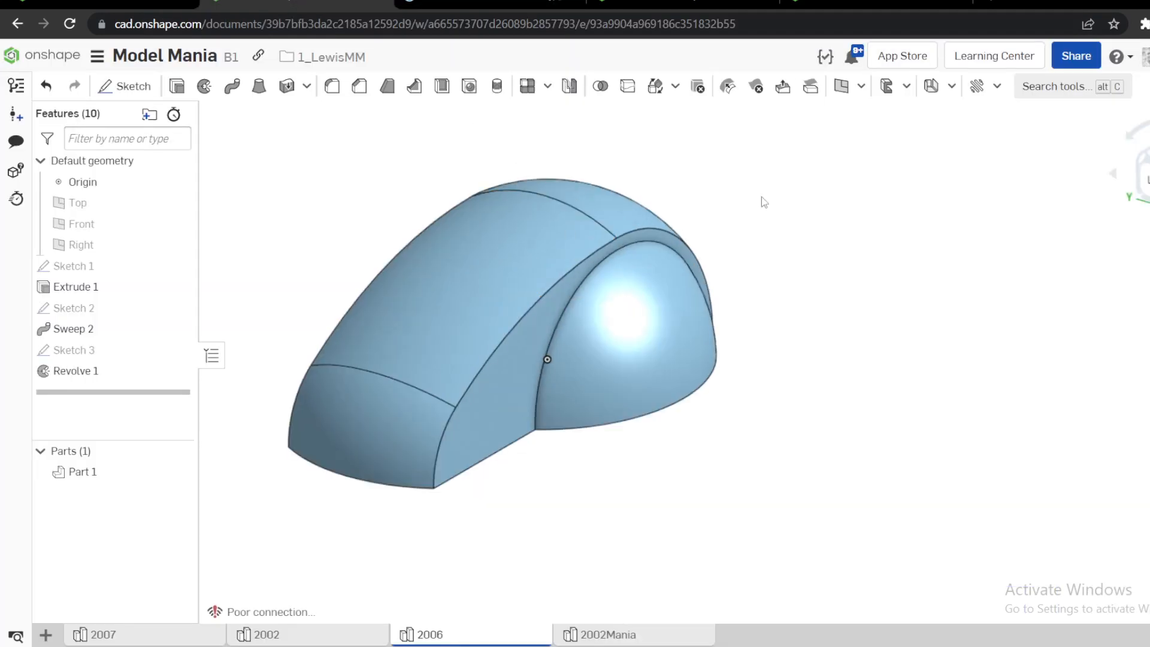
key("shift+f")
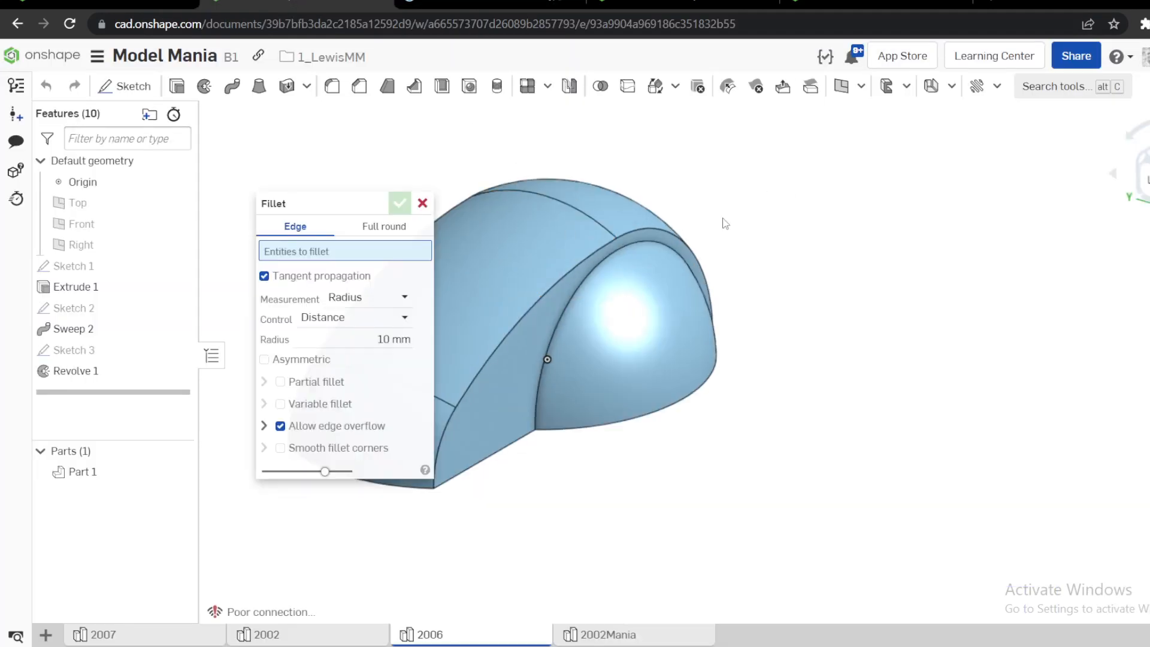
left_click(392, 335)
type("1")
key("Return")
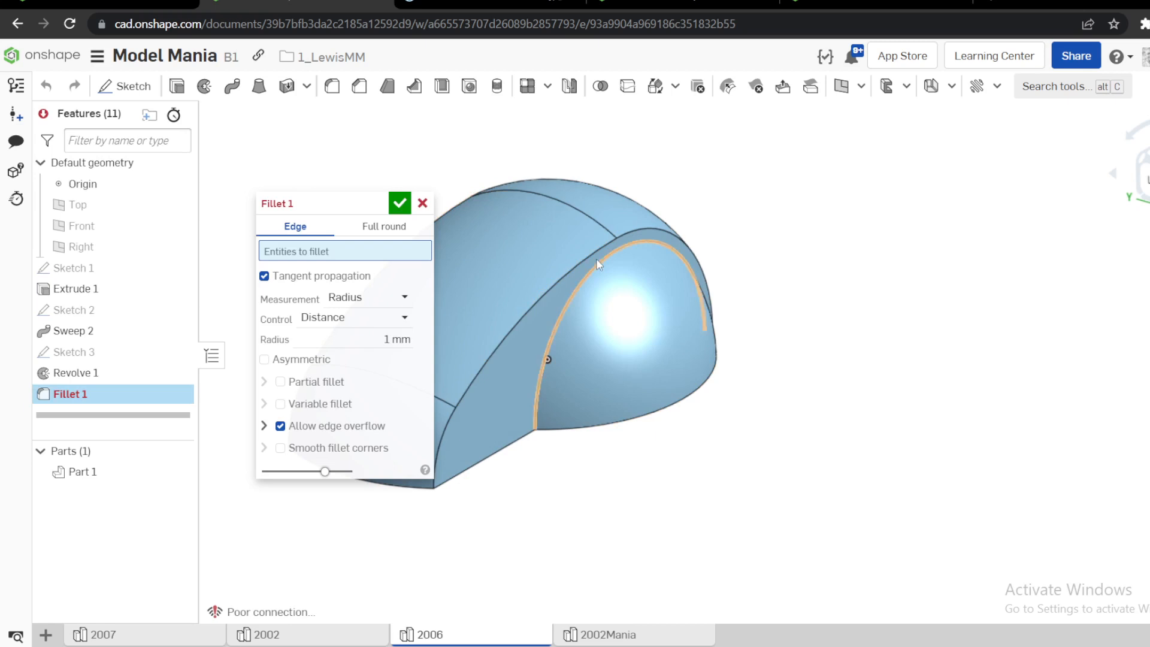
left_click(503, 343)
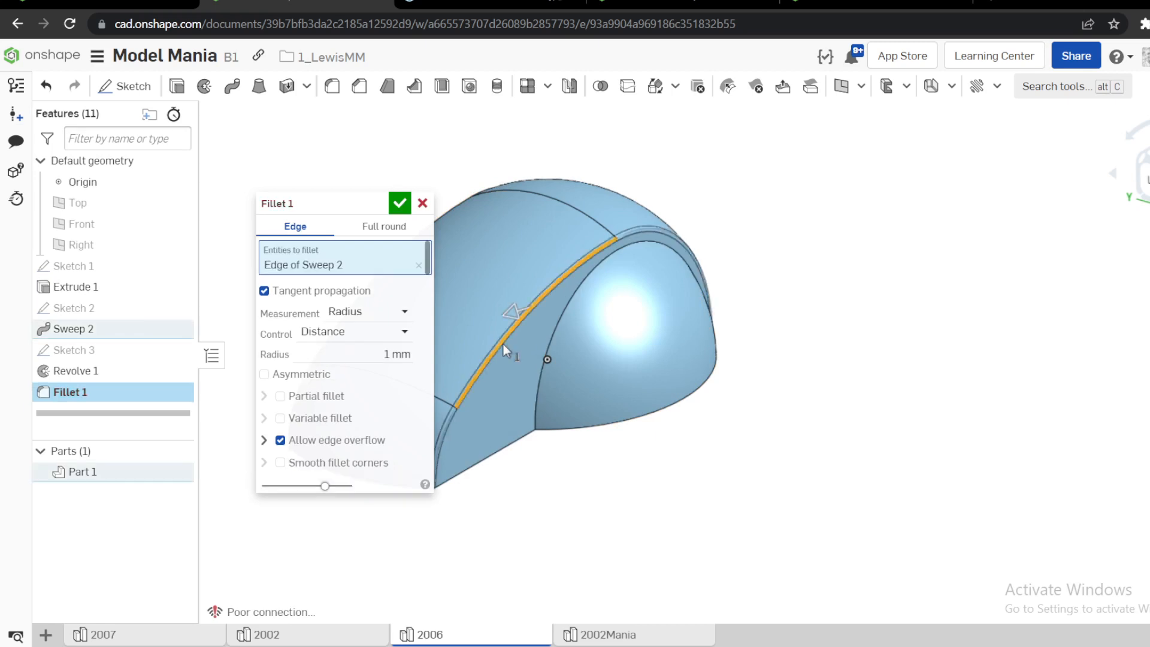
left_click(584, 288)
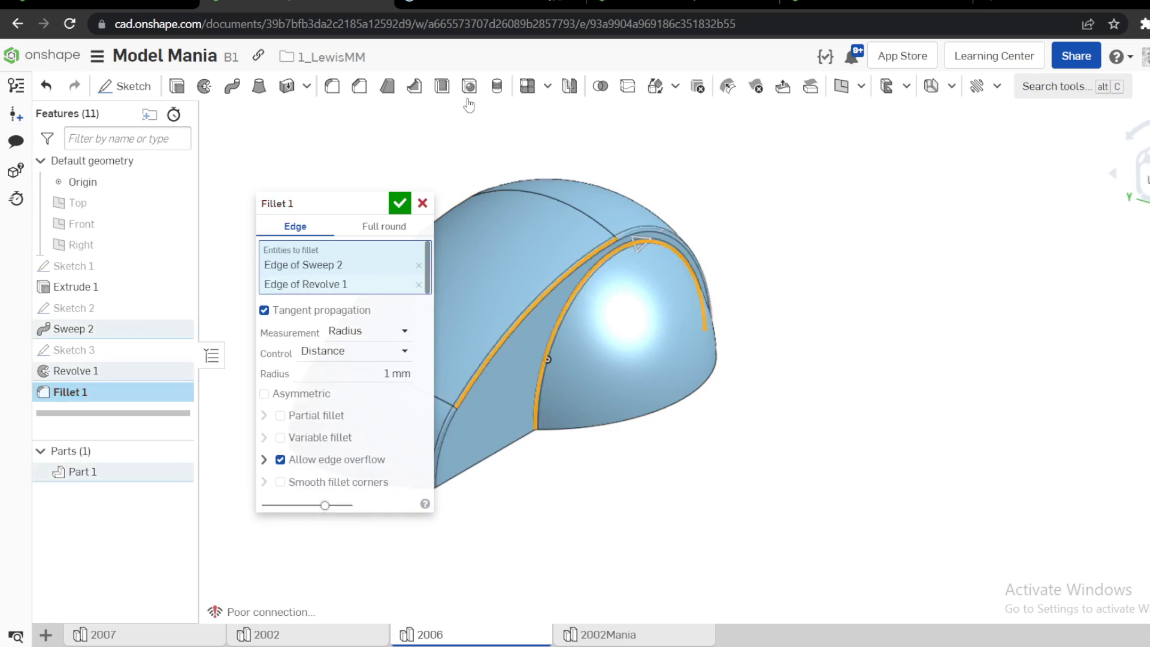
Check the drawing's R4.00 callouts, set the fillet radius to 4 mm and remove the dome junction edge from the fillet.
left_click(453, 3)
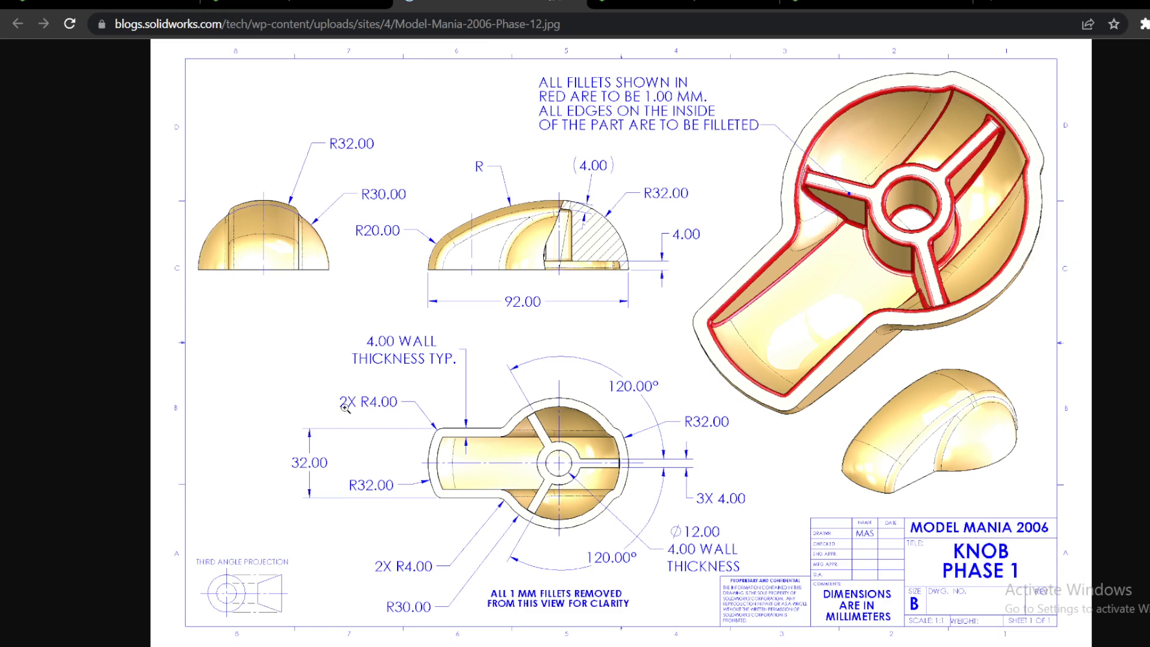
left_click(318, 5)
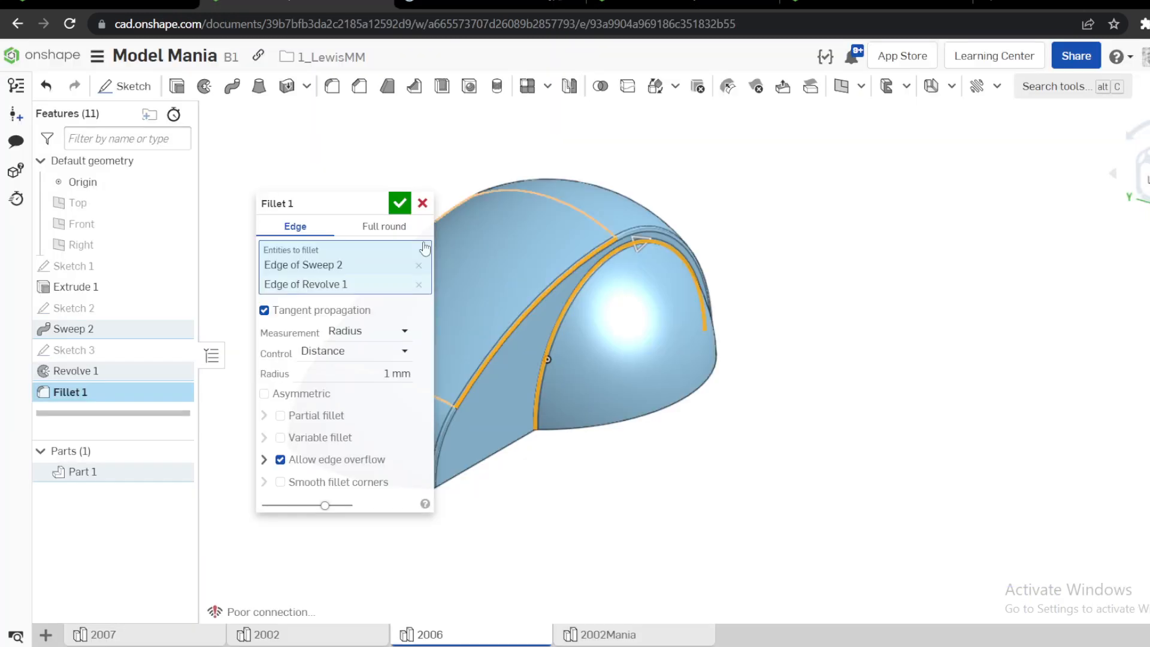
left_click(386, 370)
type("4")
key("Return")
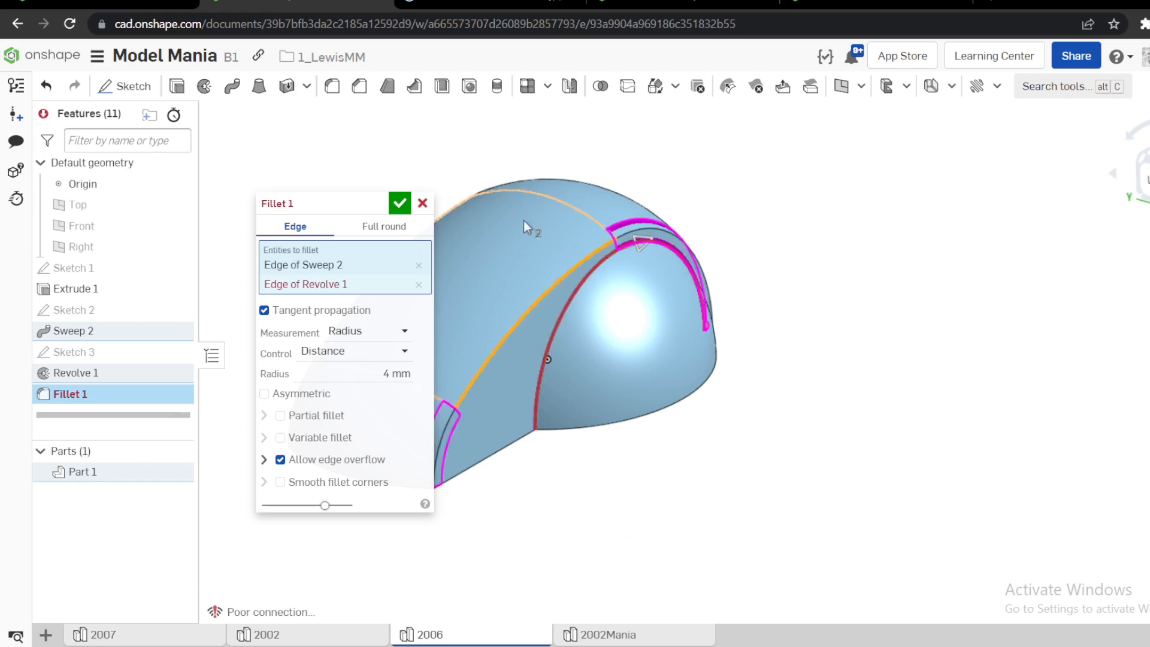
left_click(418, 284)
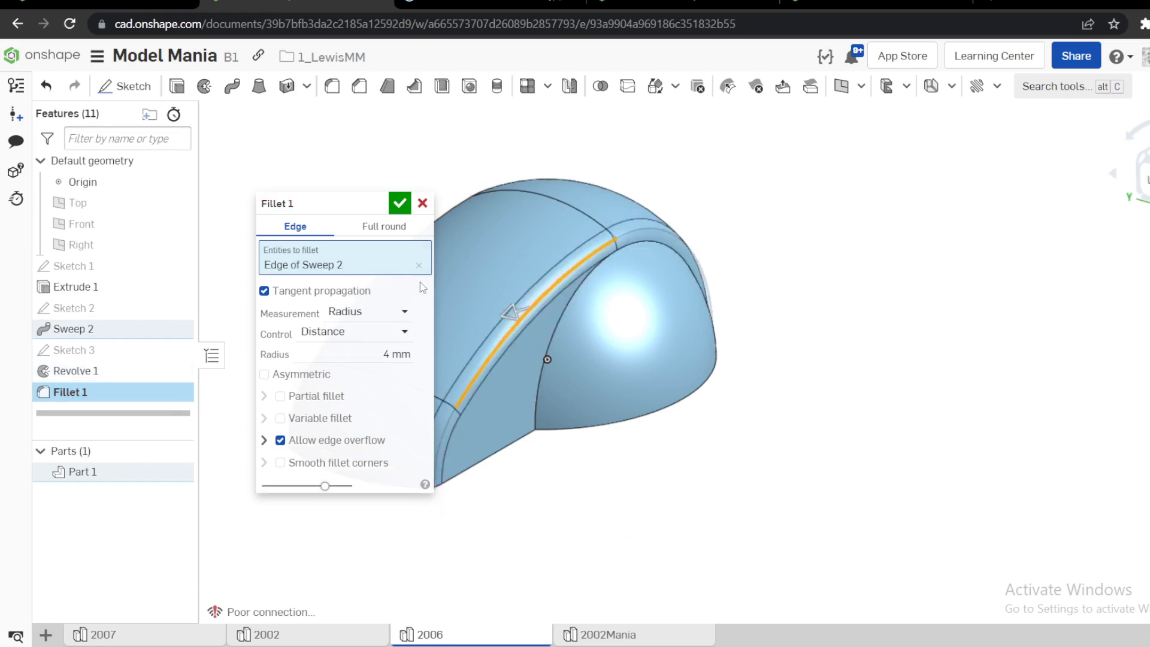
Try combining the swept edge and the dome junction edge in one 4 mm fillet with different selection orders.
left_click(554, 327)
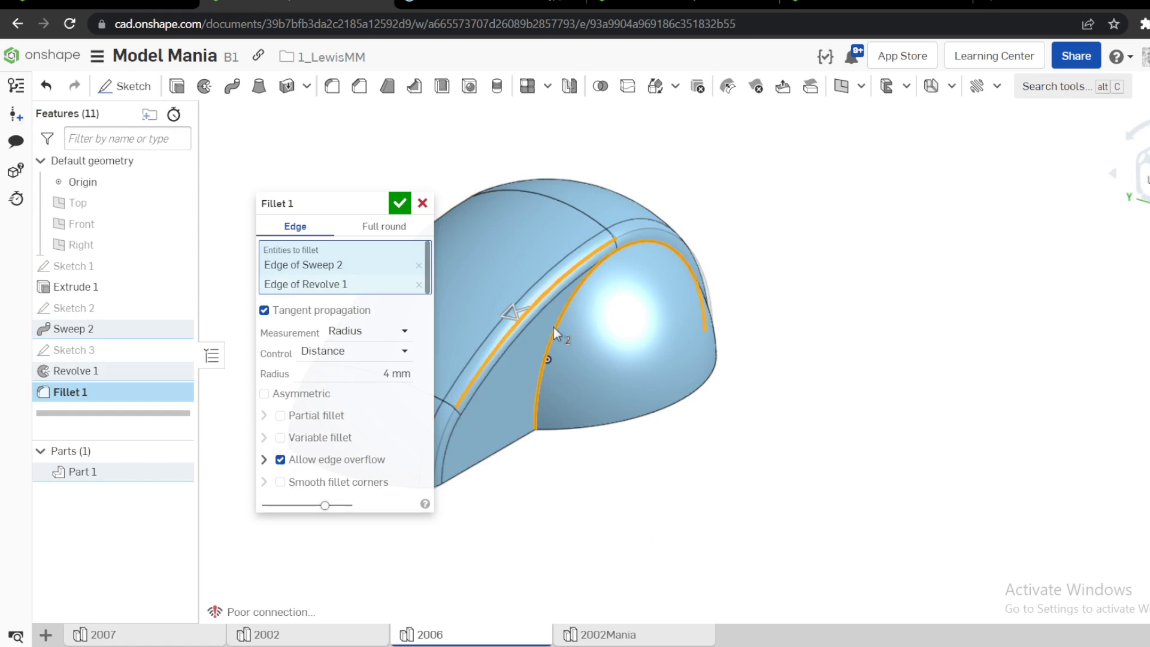
left_click(419, 284)
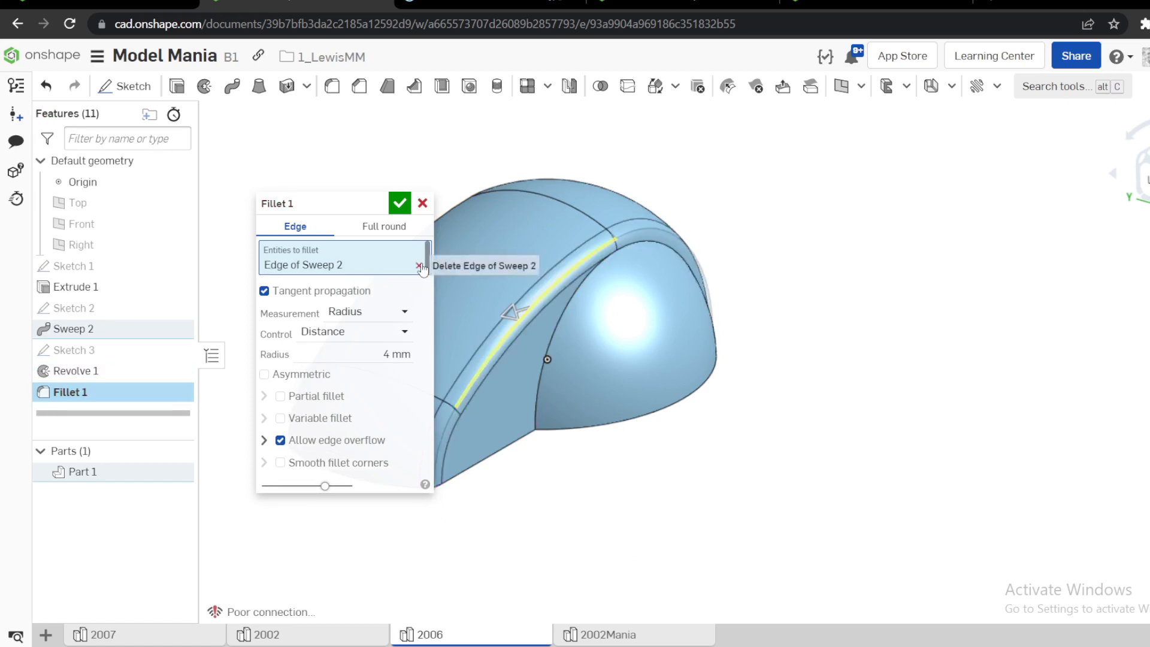
left_click(419, 265)
left_click(571, 299)
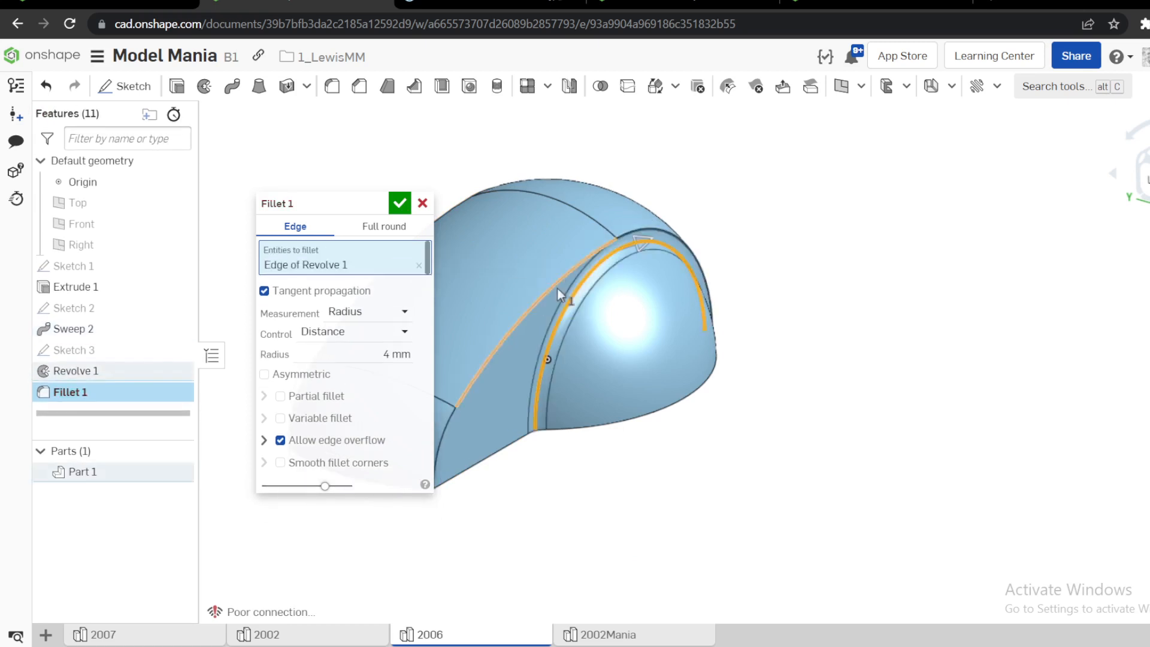
left_click(558, 289)
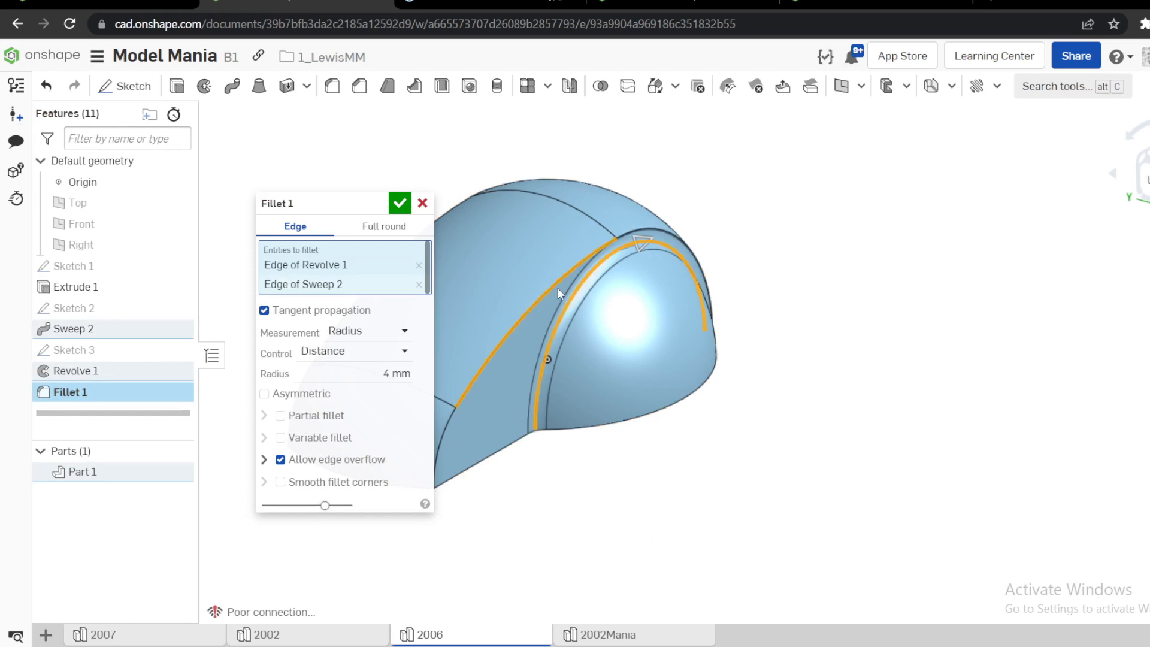
left_click(418, 279)
left_click(419, 264)
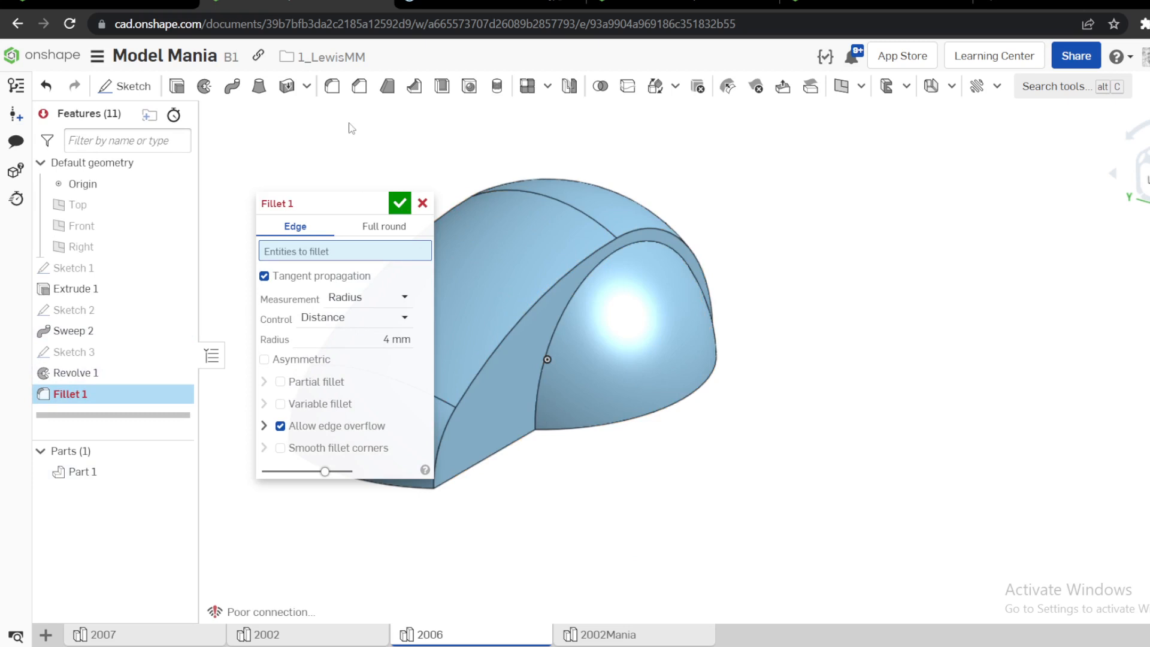
left_click(554, 289)
left_click(562, 315)
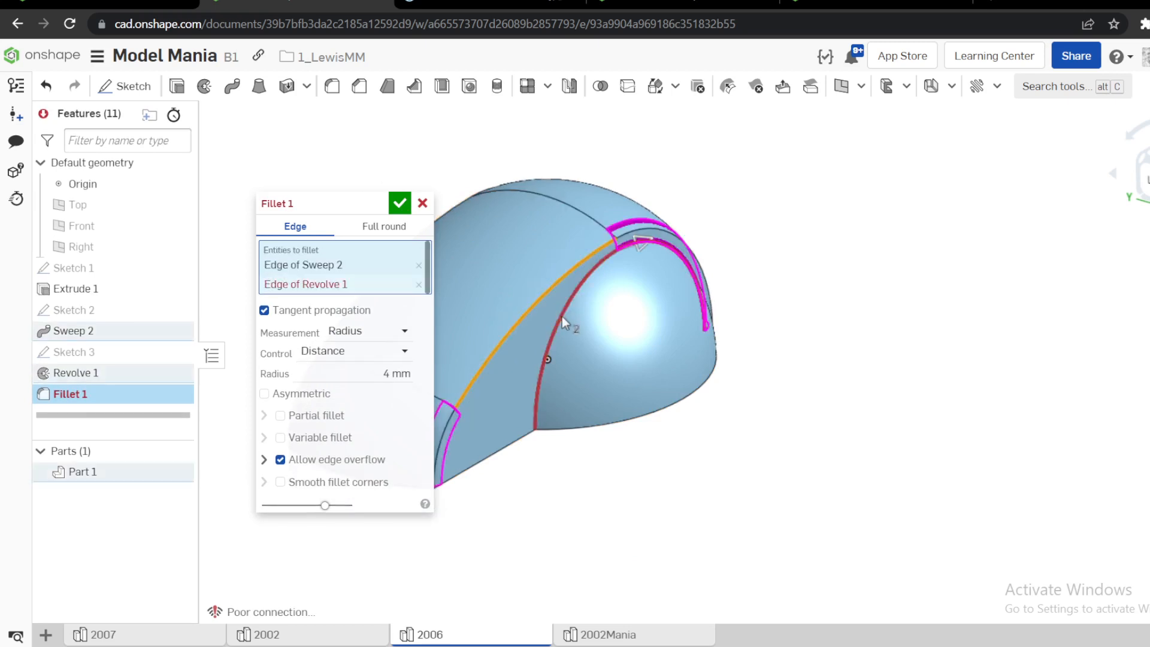
left_click(419, 284)
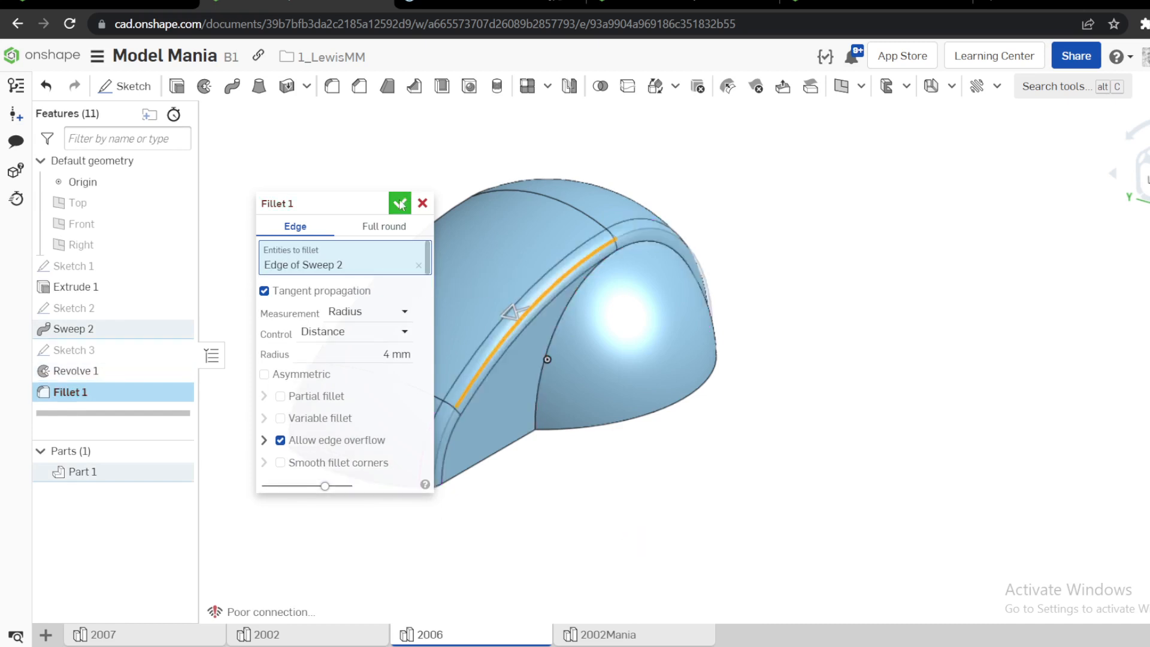
Add the opposite upper swept edge to the 4 mm fillet and complete it.
right_click_drag(529, 187, 509, 281)
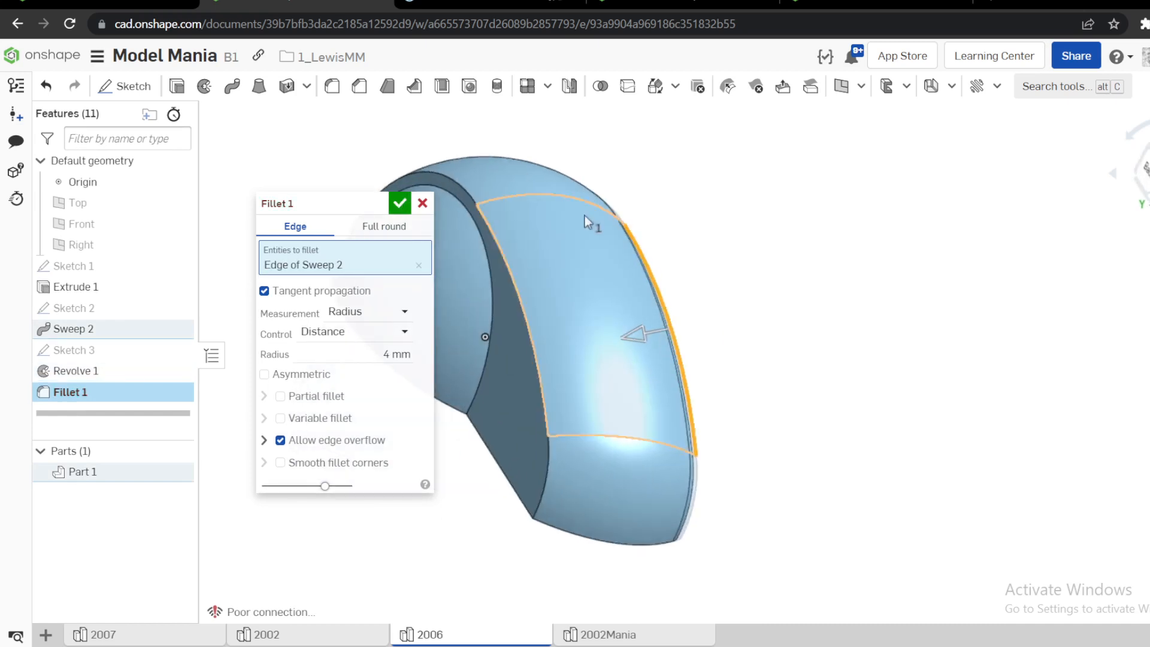
left_click(509, 283)
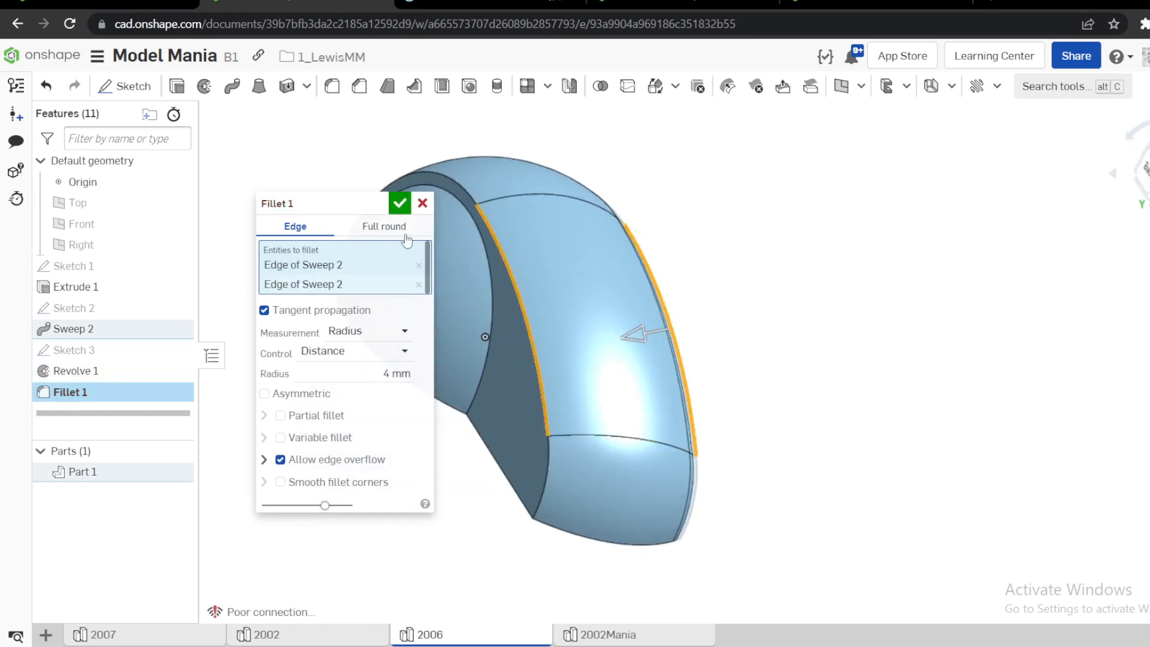
left_click(400, 203)
right_click_drag(575, 288, 440, 237)
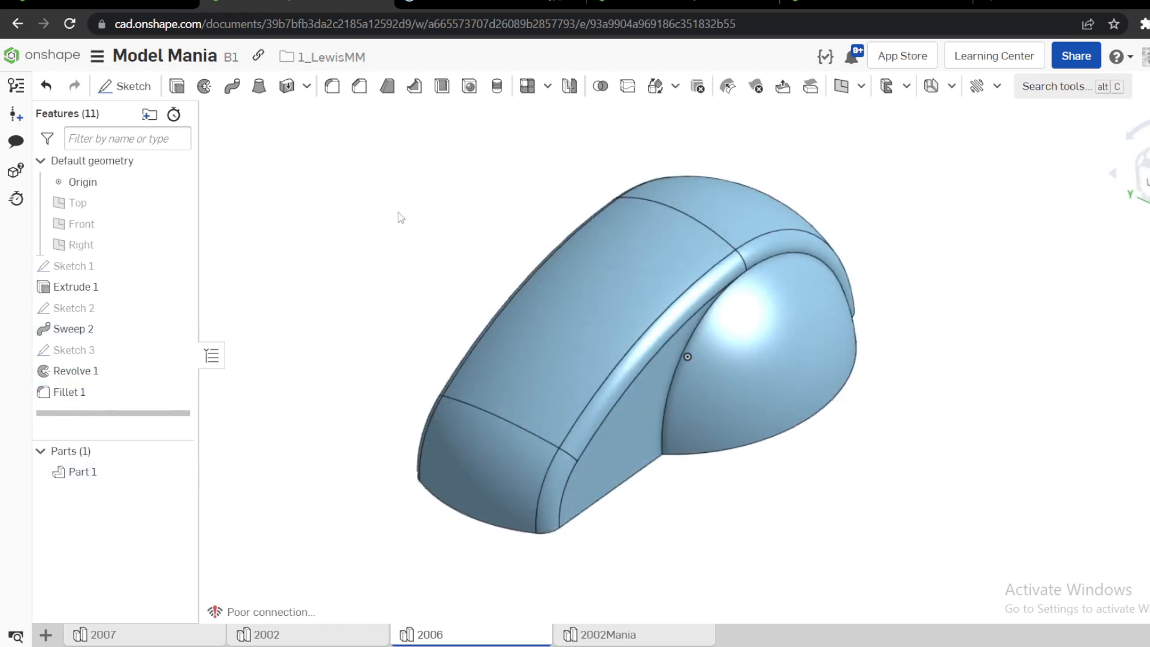
Fillet the junction edges between the dome and the body on both sides with a 4 mm radius.
key("shift+f")
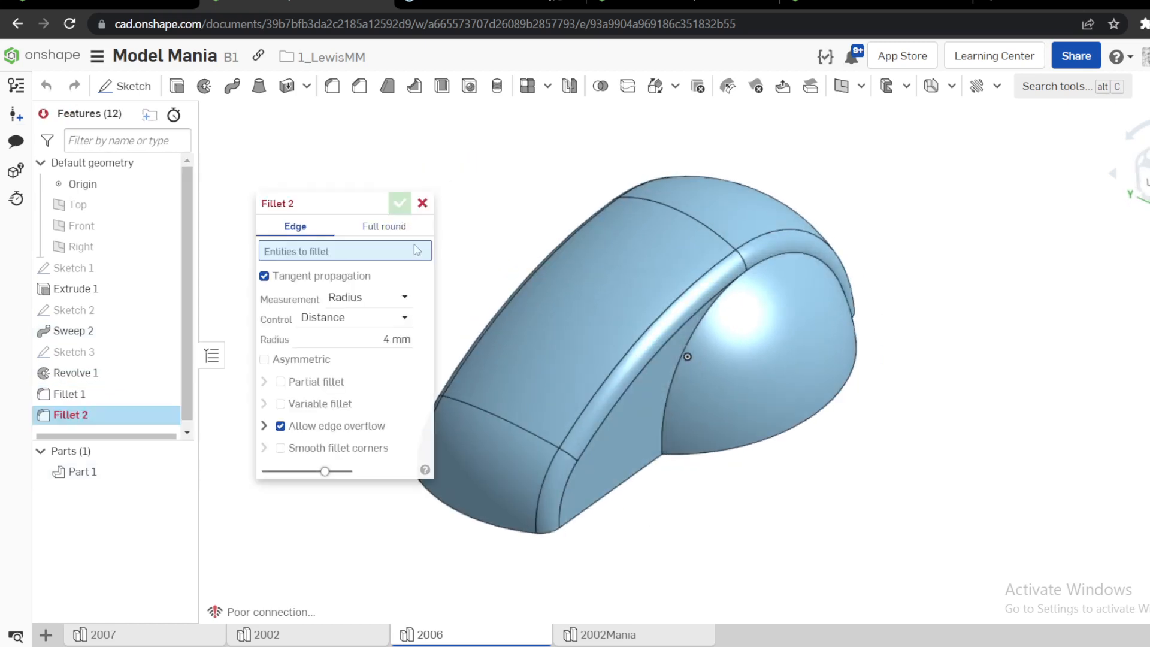
left_click(702, 314)
right_click_drag(701, 313, 730, 313)
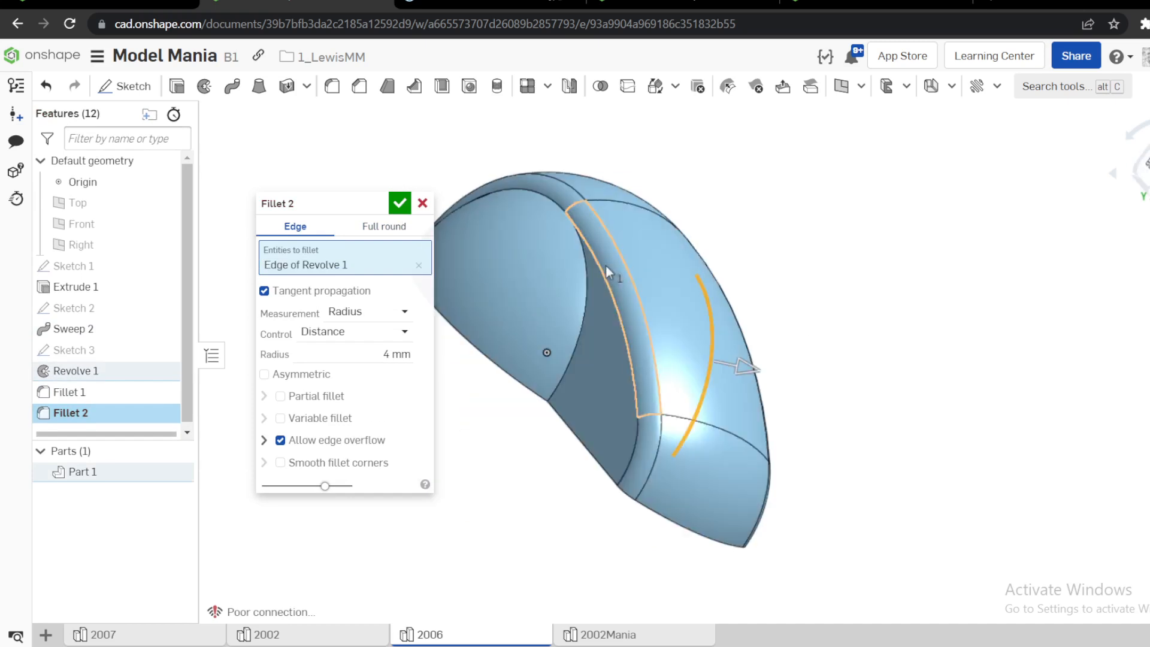
left_click(588, 259)
left_click(400, 203)
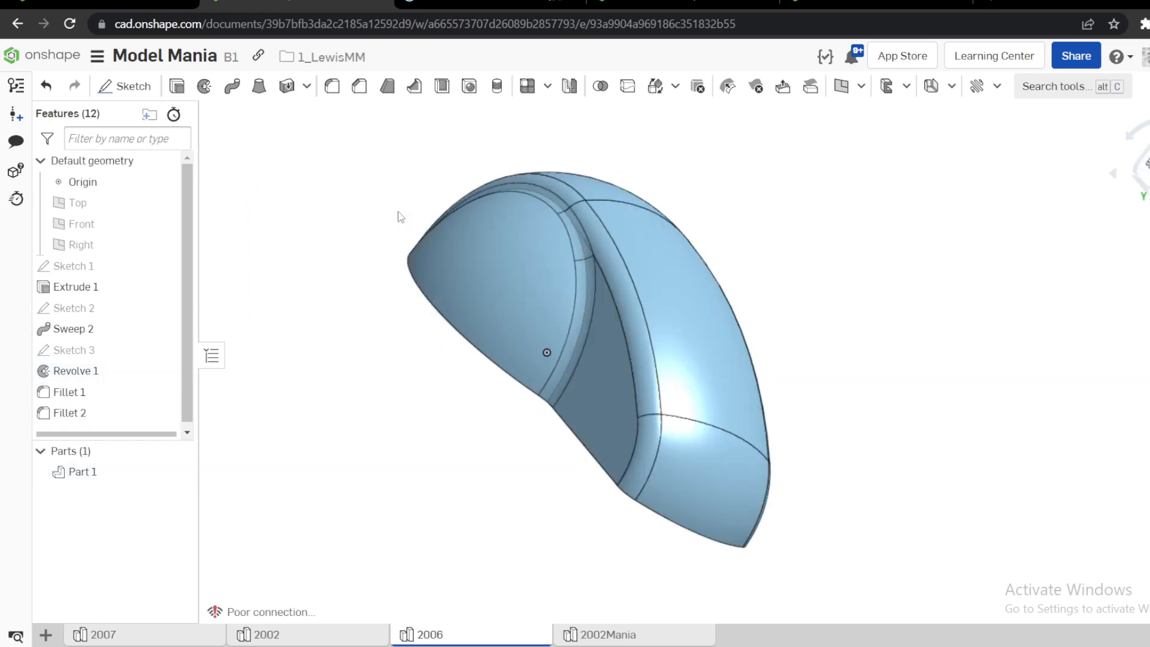
right_click_drag(451, 240, 344, 221)
scroll(616, 286, "down", 2)
scroll(479, 235, "up", 4)
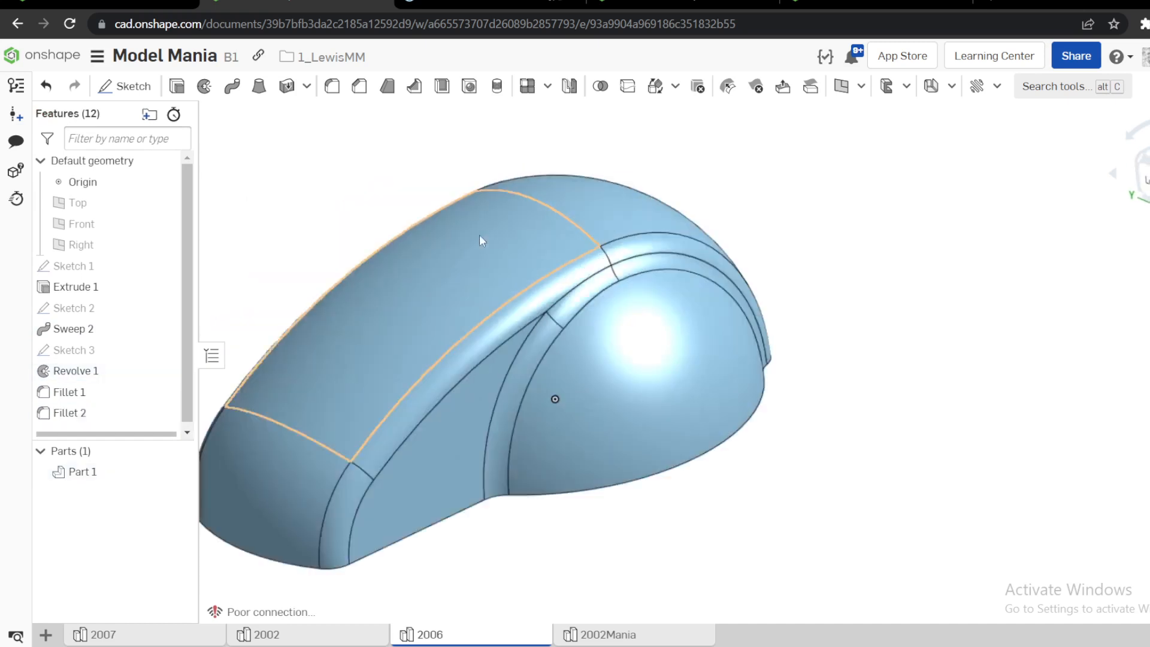
mouse_move(573, 300)
right_mouse_down()
mouse_move(644, 300)
mouse_move(651, 337)
mouse_move(635, 257)
right_mouse_up()
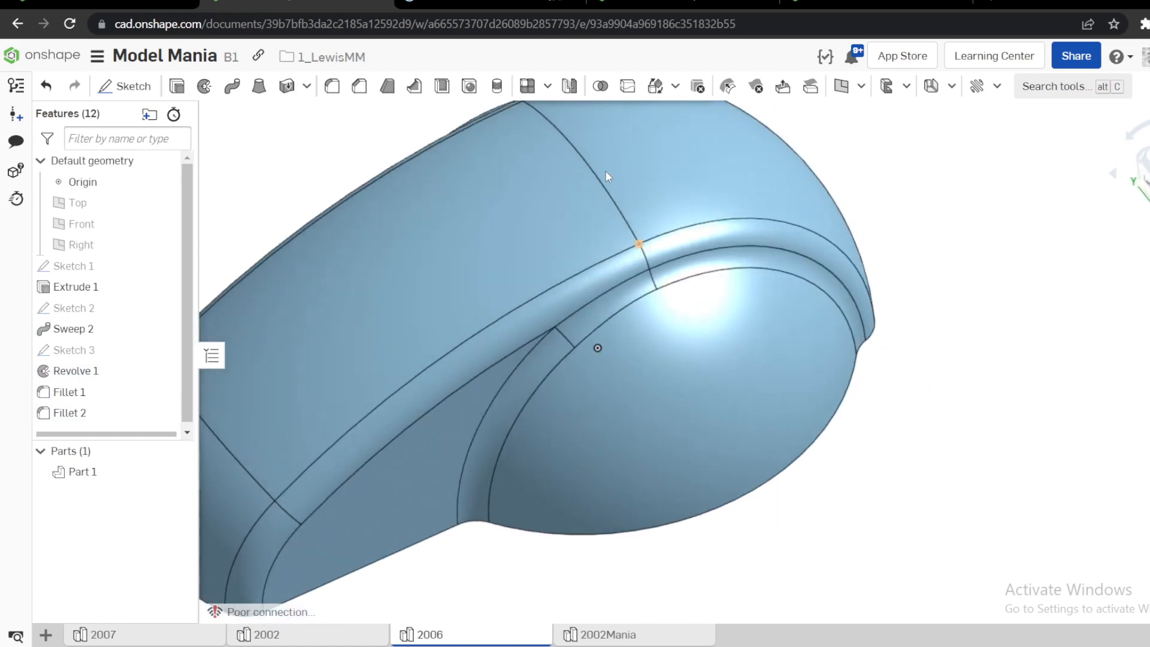
Check the drawing's wall thickness and shell the body to it, removing the flat bottom face.
left_click(511, 3)
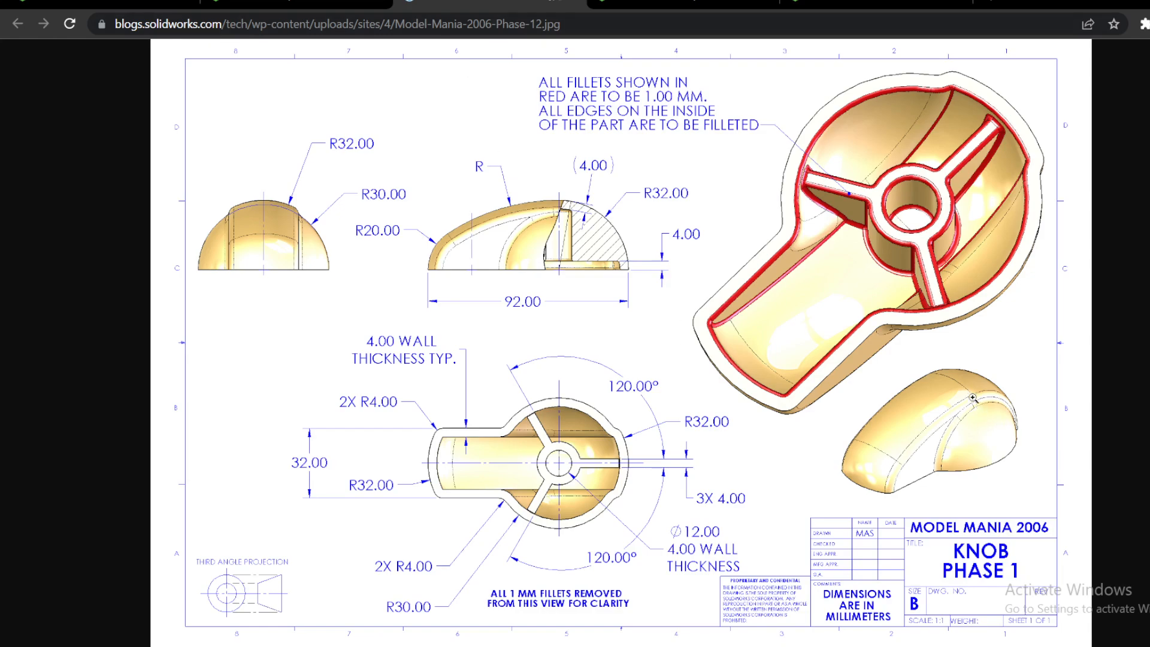
left_click(321, 3)
right_click_drag(627, 252, 727, 324)
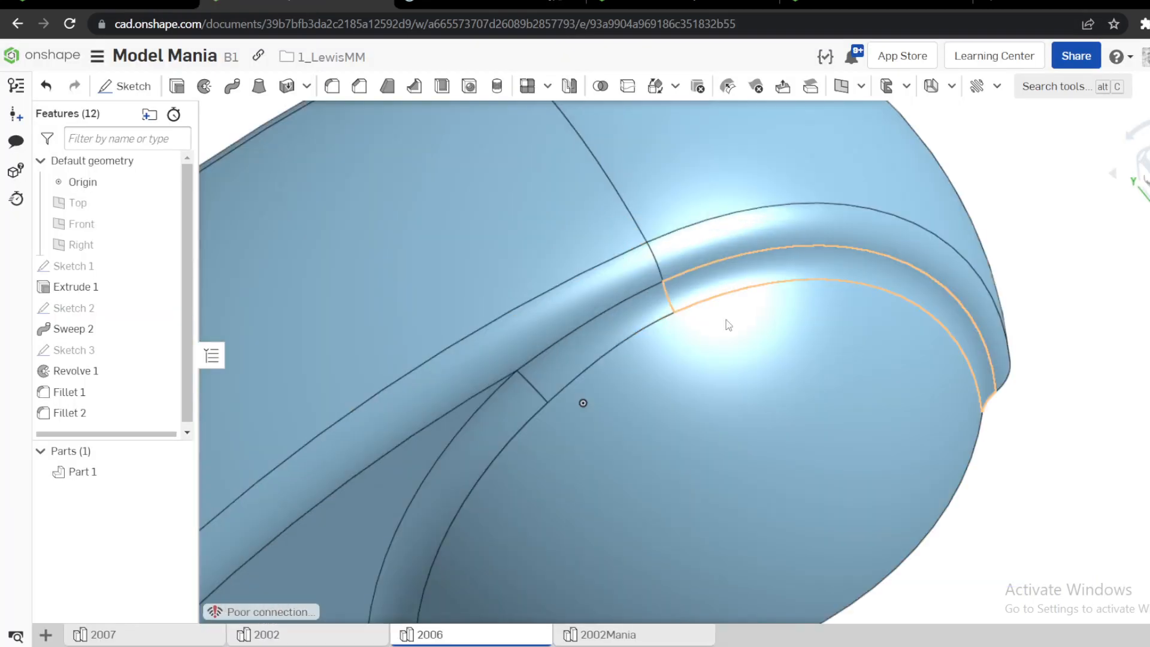
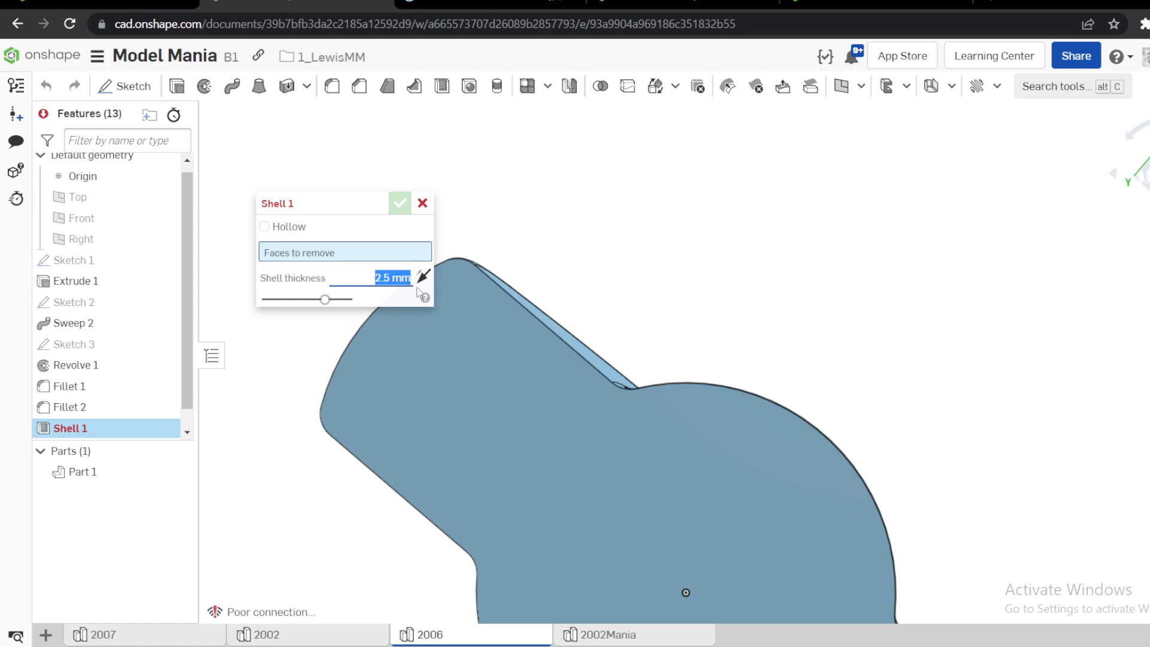
left_click(525, 396)
left_click(400, 203)
scroll(609, 271, "down", 3)
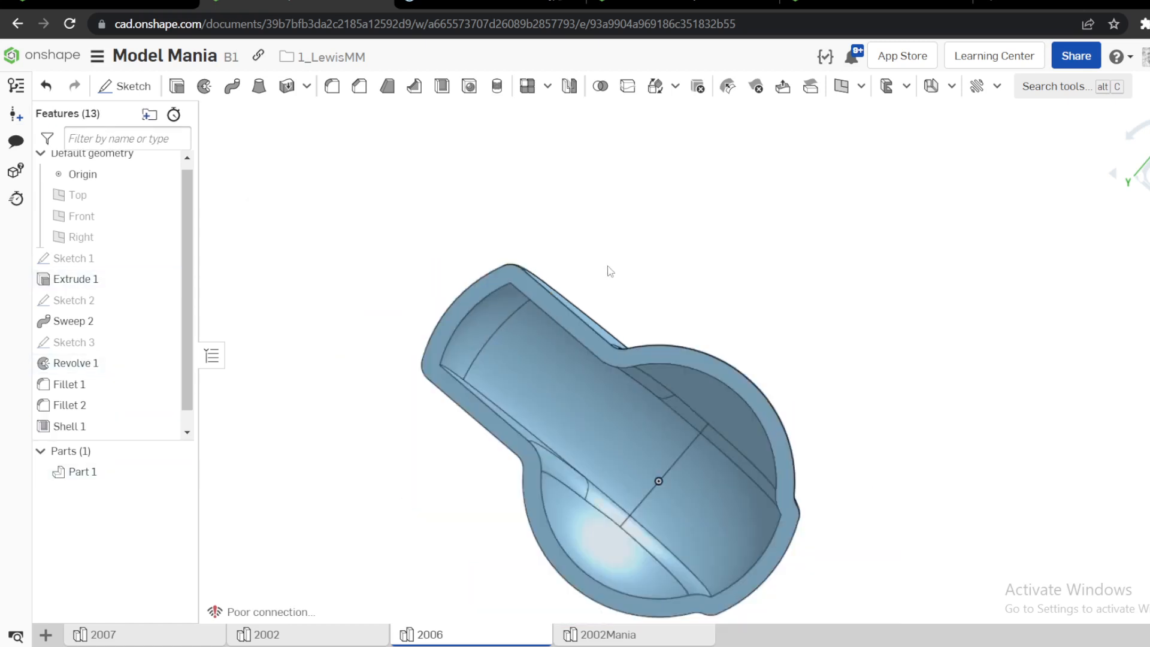
Try placing both fillets after the shell in the feature order and inspect the inner edges of the body.
right_click_drag(610, 270, 629, 366)
scroll(114, 416, "down", 2)
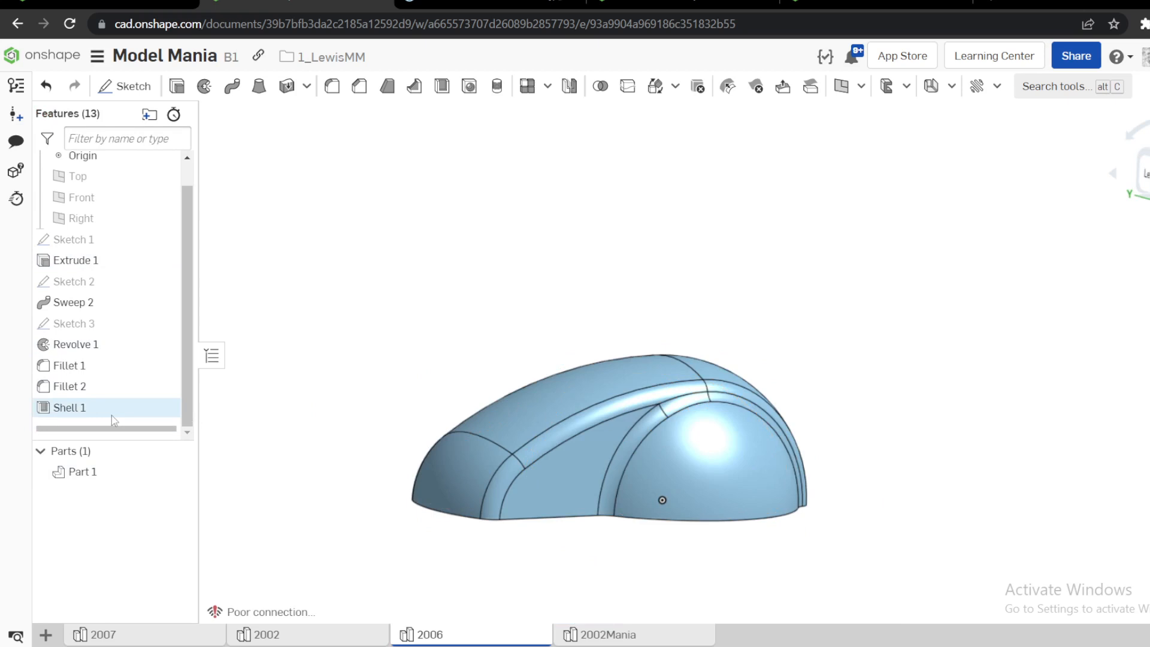
left_click_drag(88, 390, 88, 426)
left_click_drag(88, 367, 88, 409)
right_click_drag(520, 383, 514, 226)
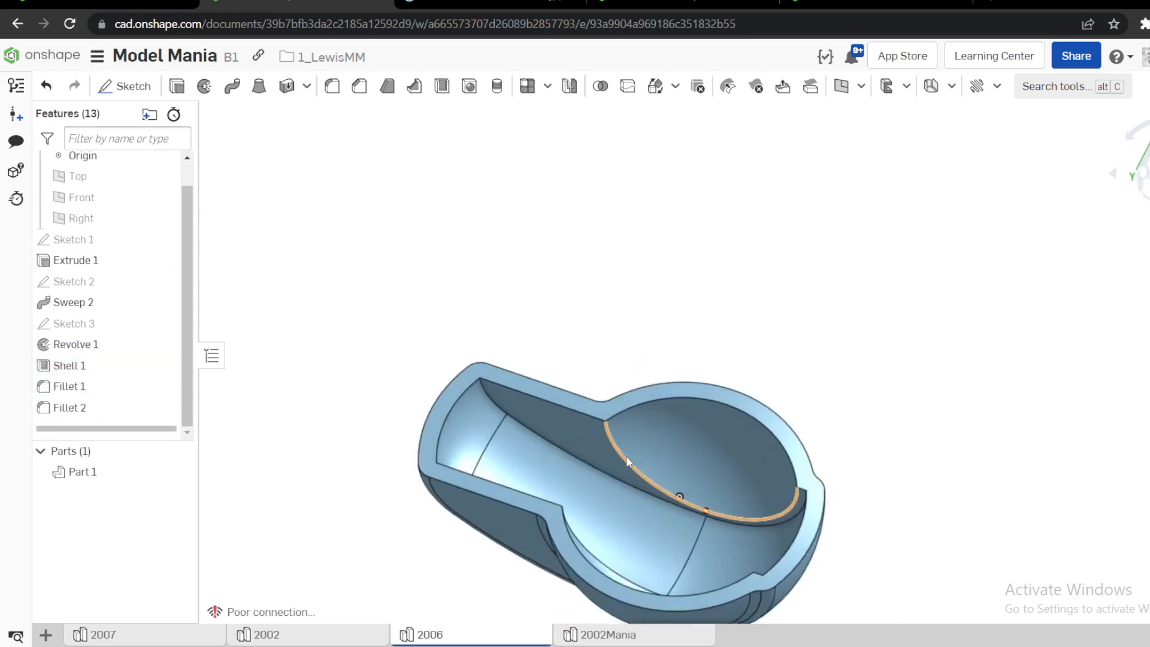
right_click_drag(627, 455, 623, 411)
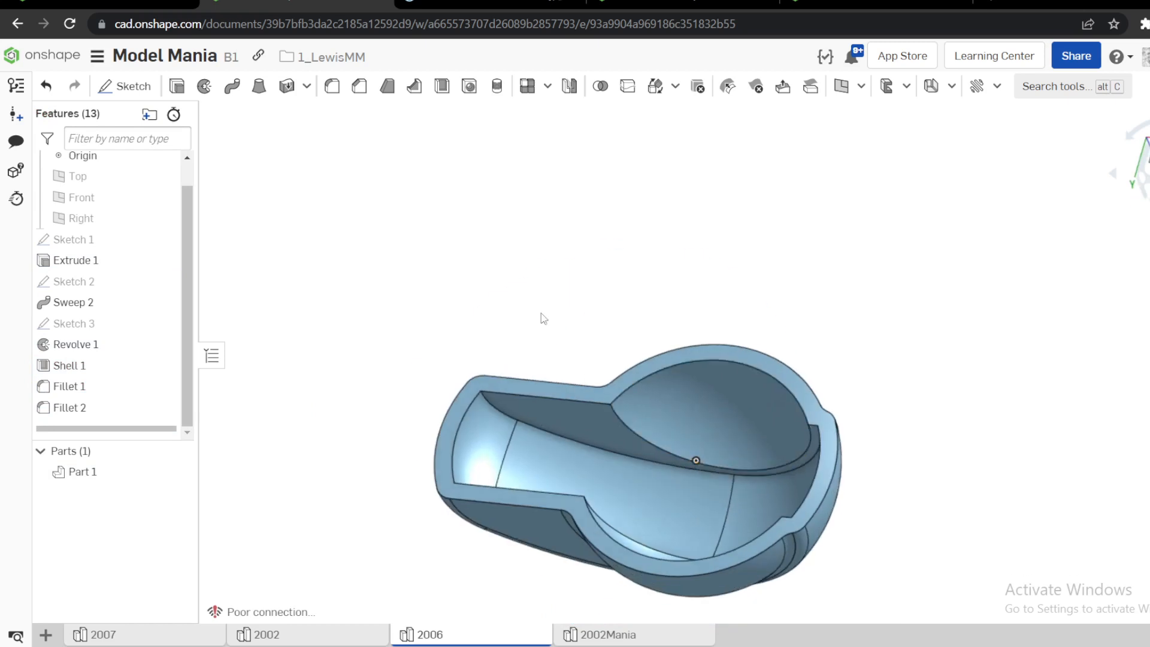
right_click_drag(544, 318, 575, 479)
Restore the feature order with both fillets before the shell and inspect the outside and inside of the body.
left_click_drag(69, 387, 111, 366)
left_click_drag(82, 407, 121, 376)
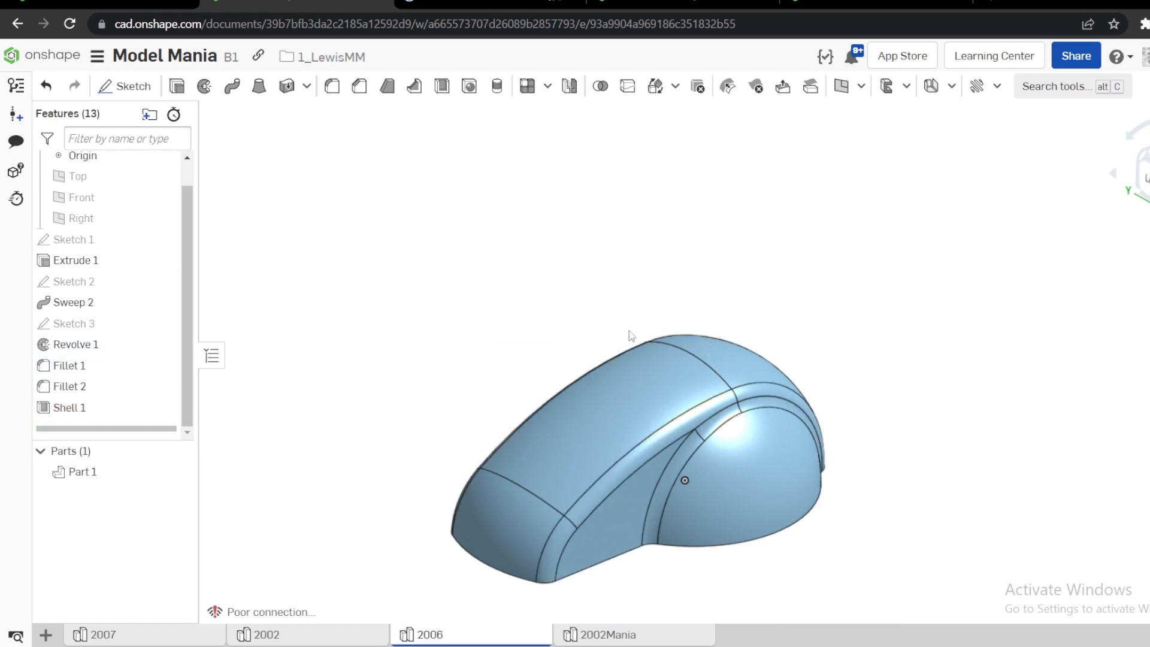
scroll(596, 364, "down", 2)
scroll(650, 479, "up", 3)
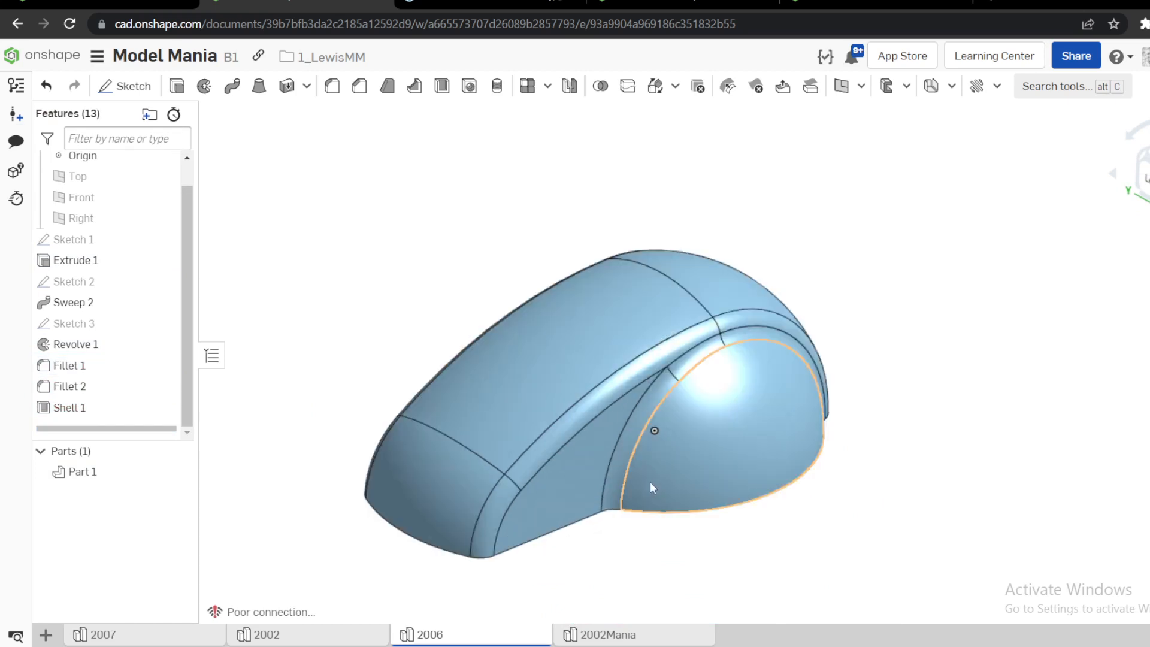
right_click_drag(649, 482, 635, 308)
scroll(720, 306, "down", 2)
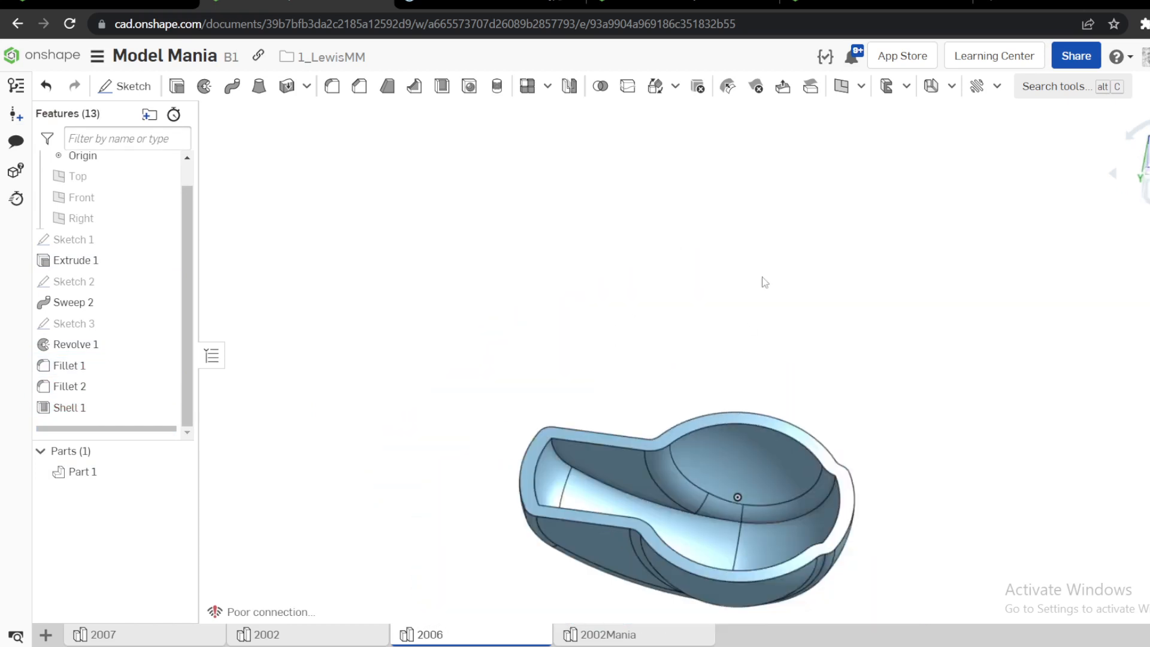
Check the drawing and create a plane offset 4 mm inward from the shelled body's bottom rim face.
left_click(465, 3)
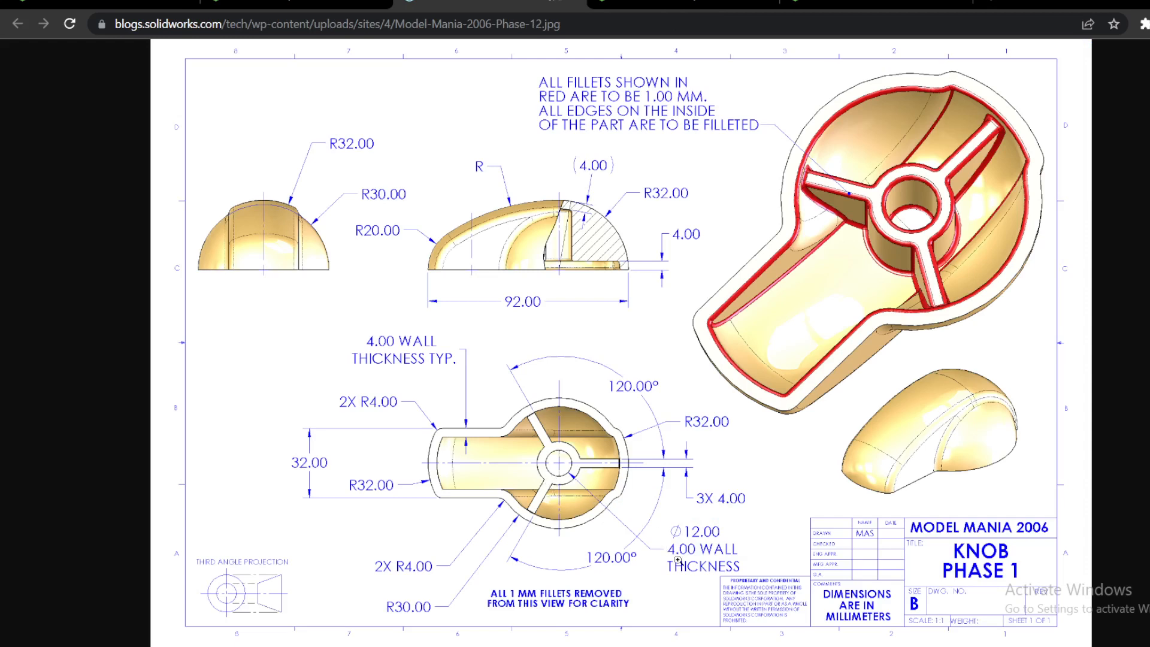
left_click(335, 3)
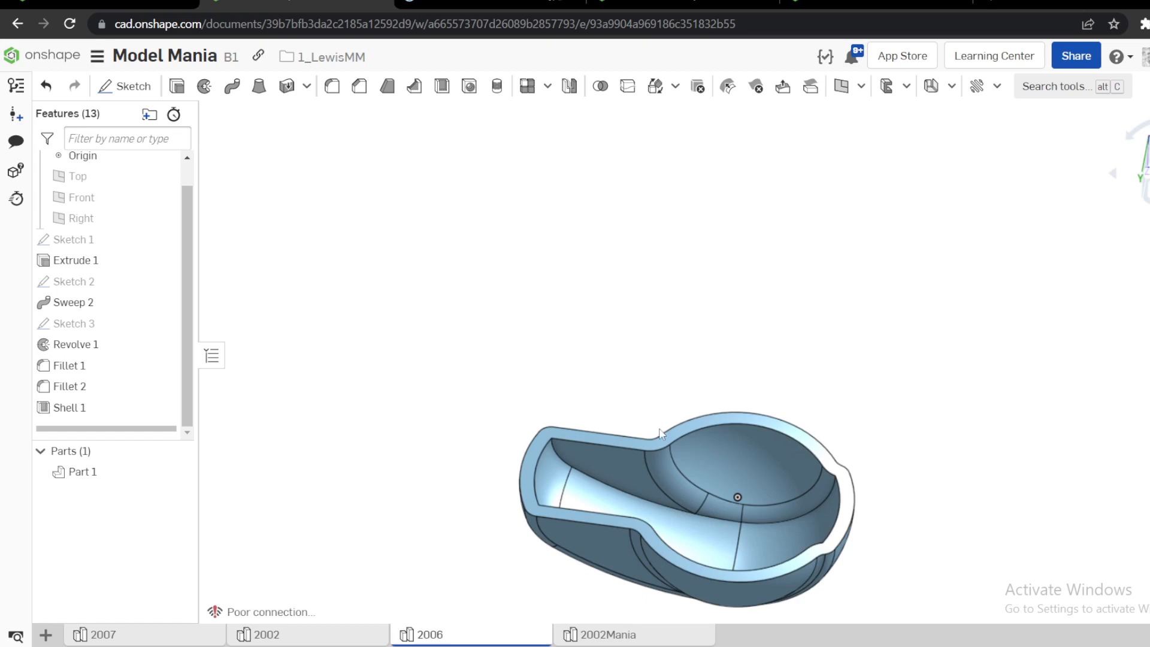
scroll(660, 432, "up", 3)
left_click(781, 384)
key("s")
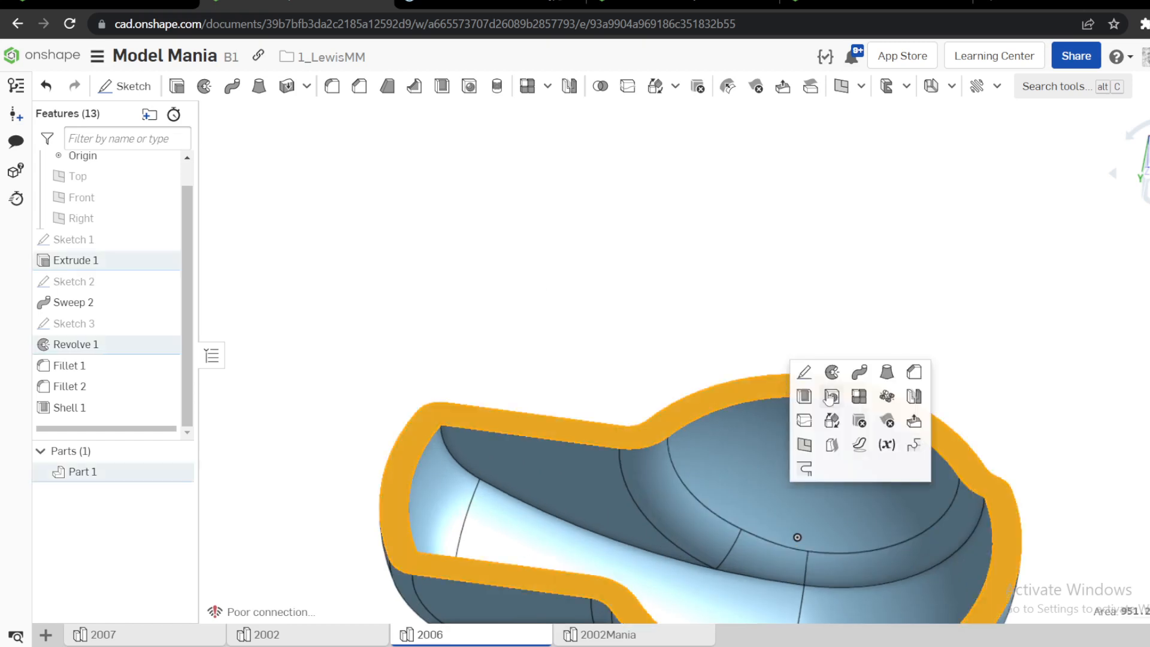
left_click(804, 447)
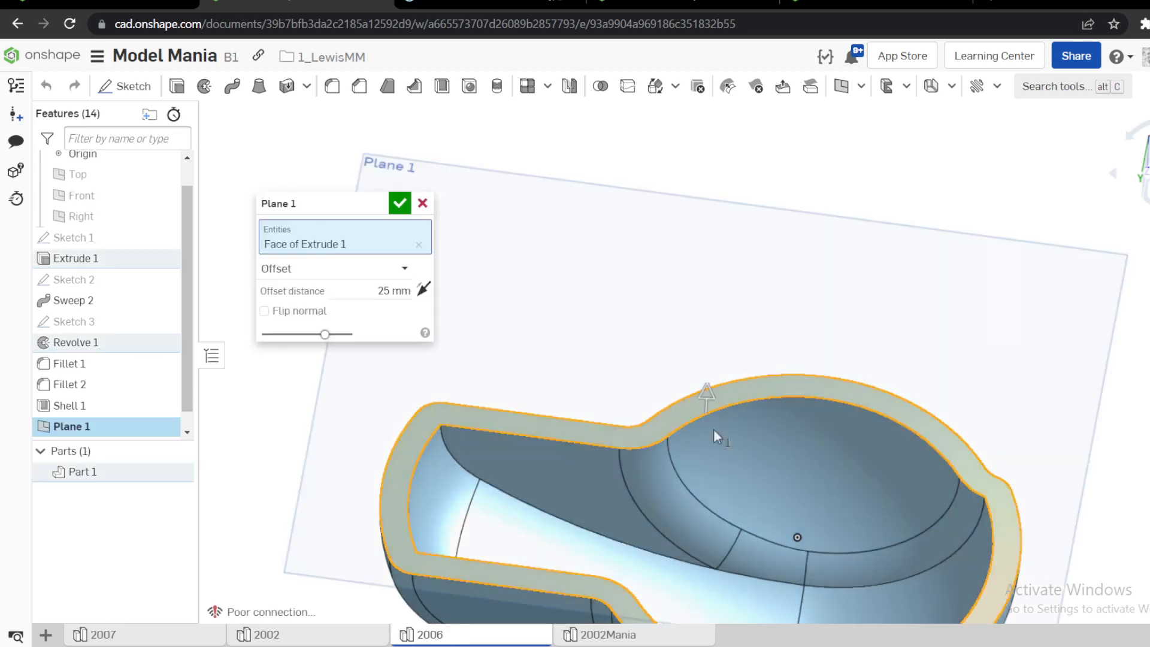
left_click(391, 288)
key("BackSpace")
type("4")
key("Return")
left_click(402, 212)
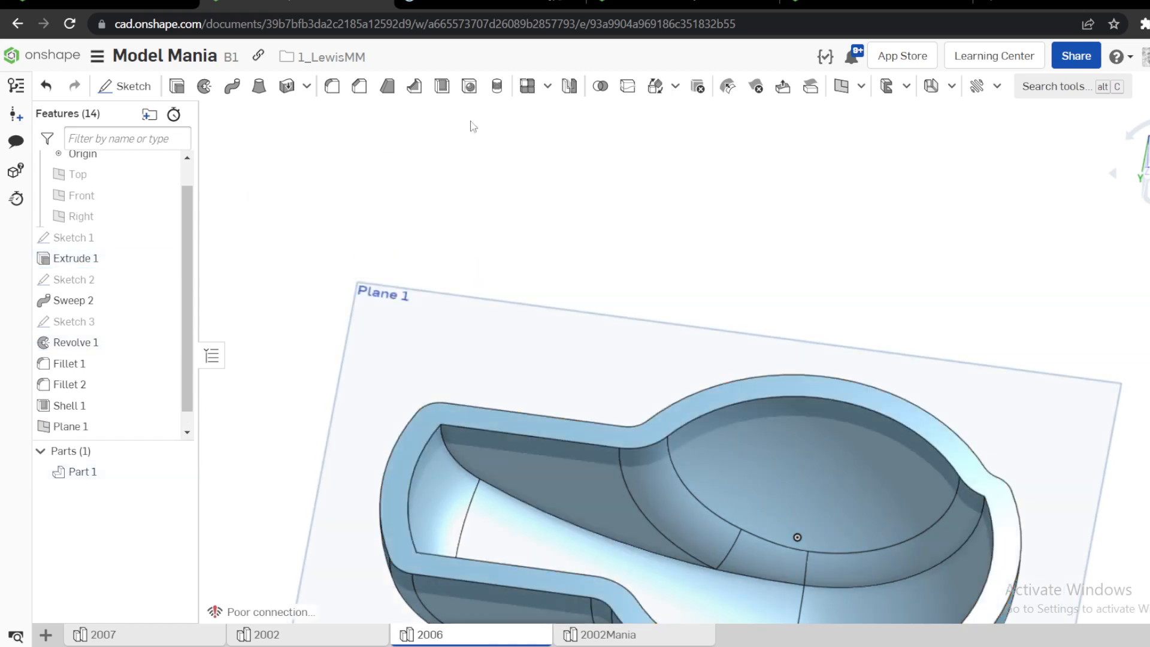
Check the drawing, start a sketch on the offset plane and draw a circle about 18.6 mm in diameter centred on the origin.
left_click(474, 1)
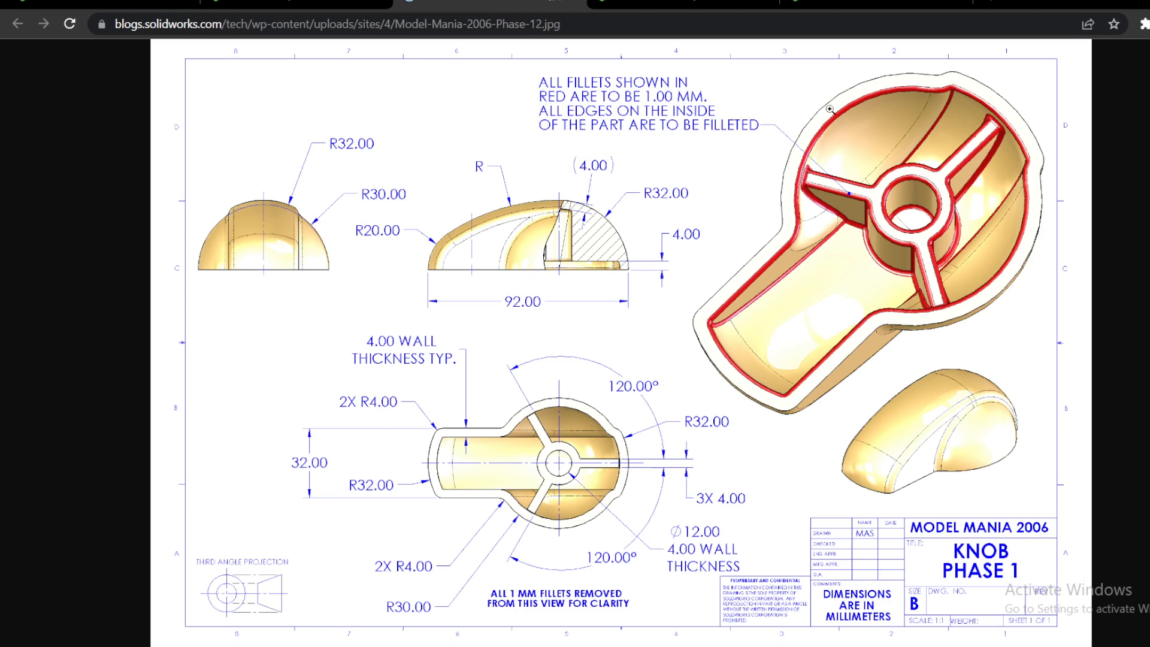
left_click(296, 3)
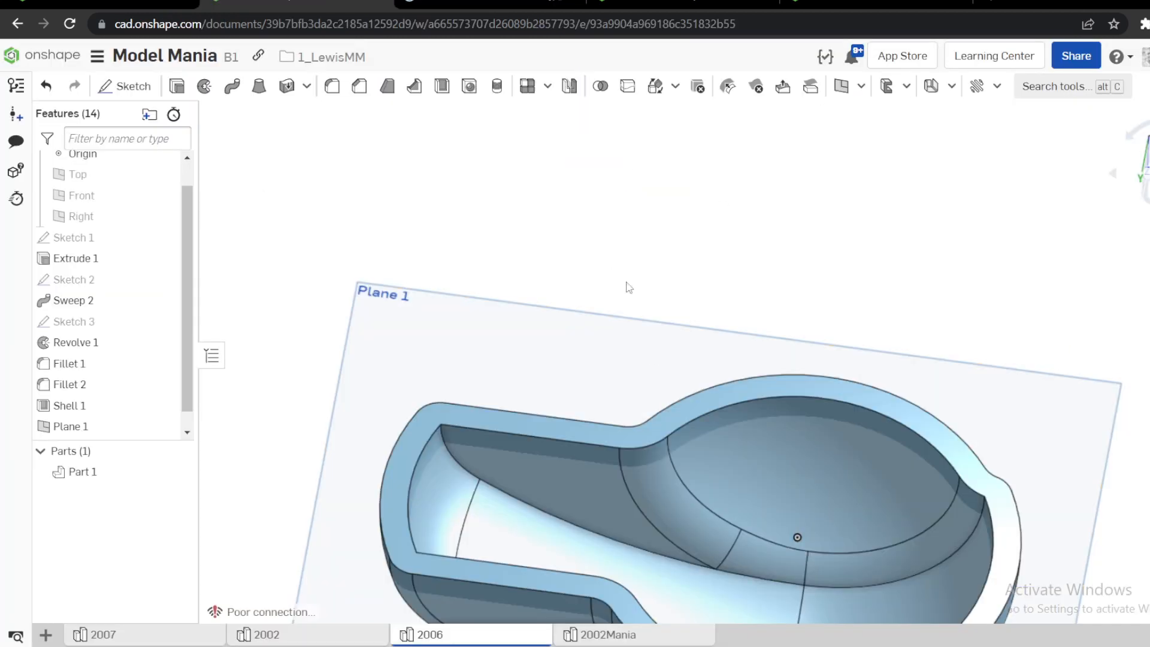
left_click(599, 352)
key("s")
left_click(621, 347)
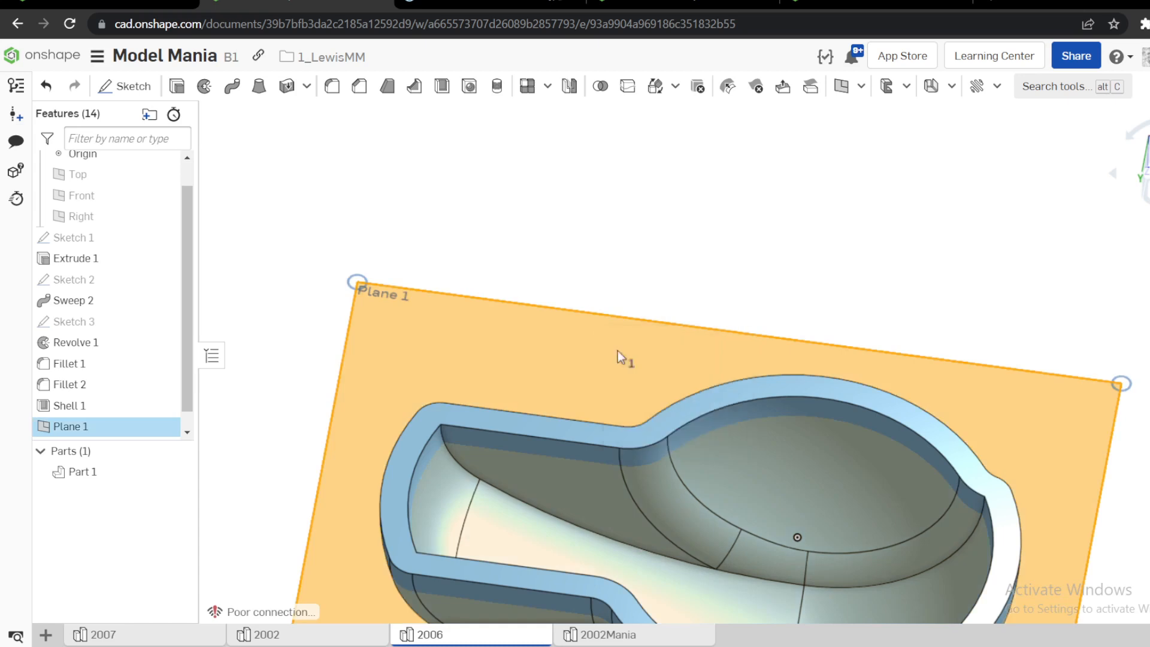
key("n")
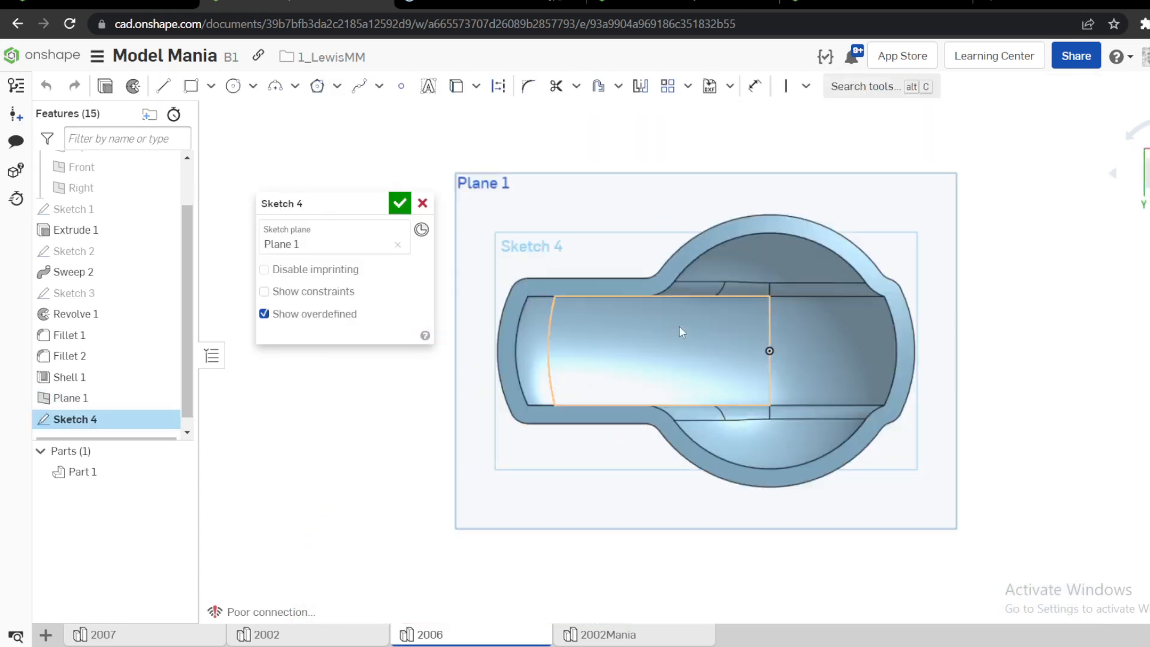
key("c")
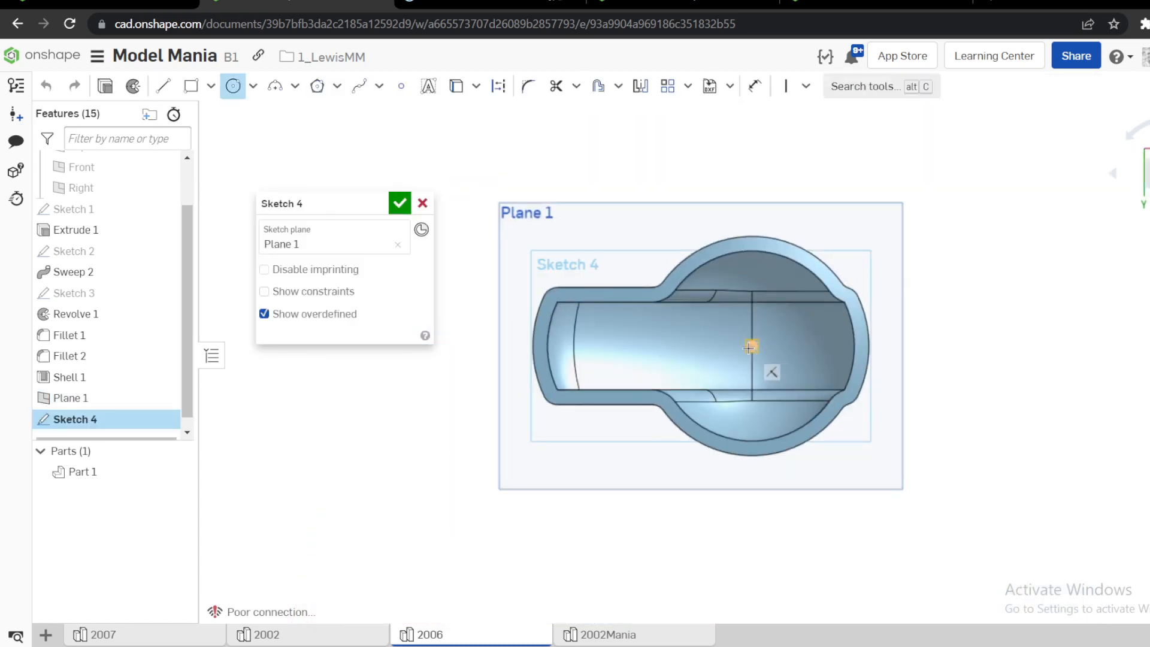
left_click(752, 345)
left_click(782, 327)
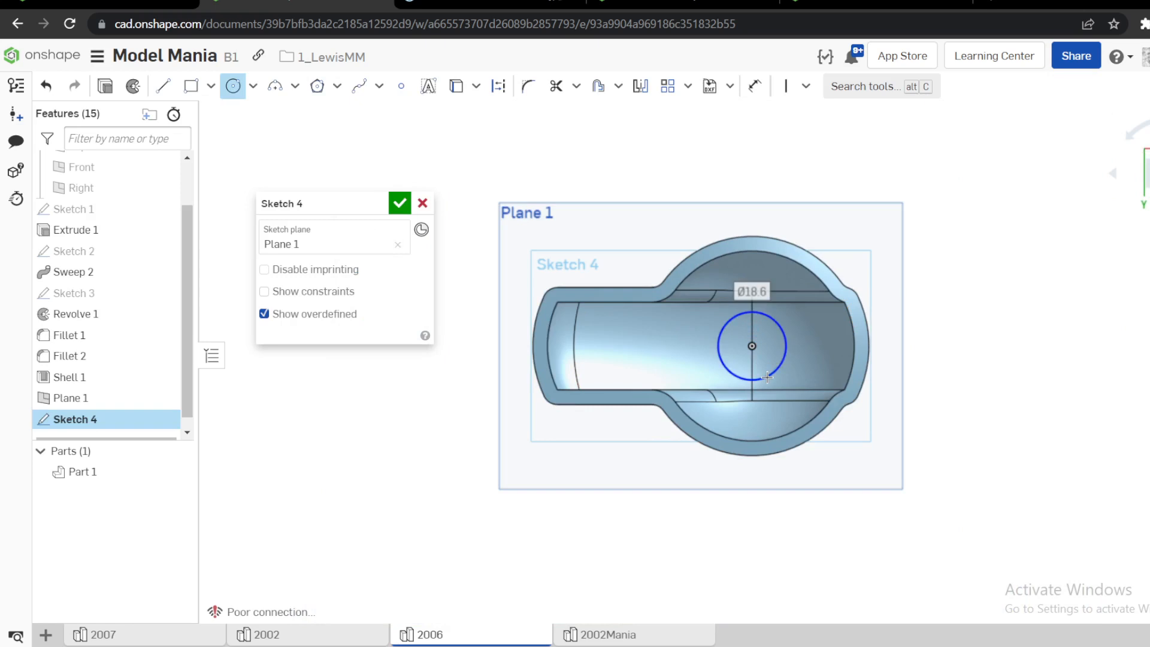
Offset the circle outward by 4 mm and set the inner circle's diameter to 12 mm.
key("u")
left_click(794, 319)
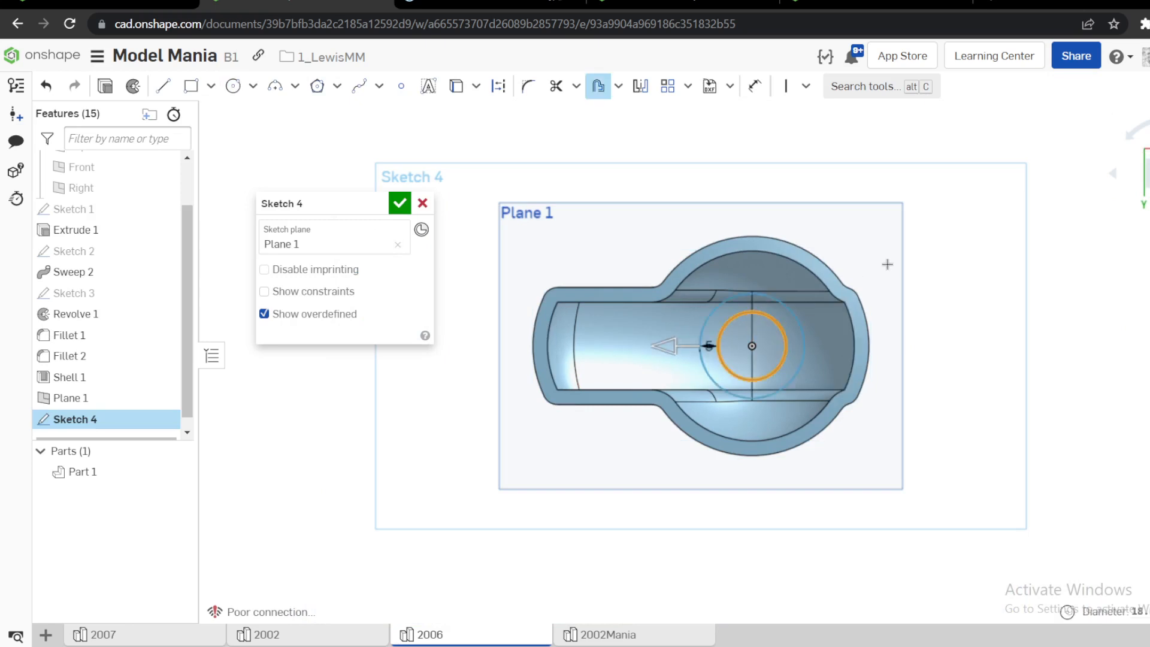
left_click(1015, 261)
type("4")
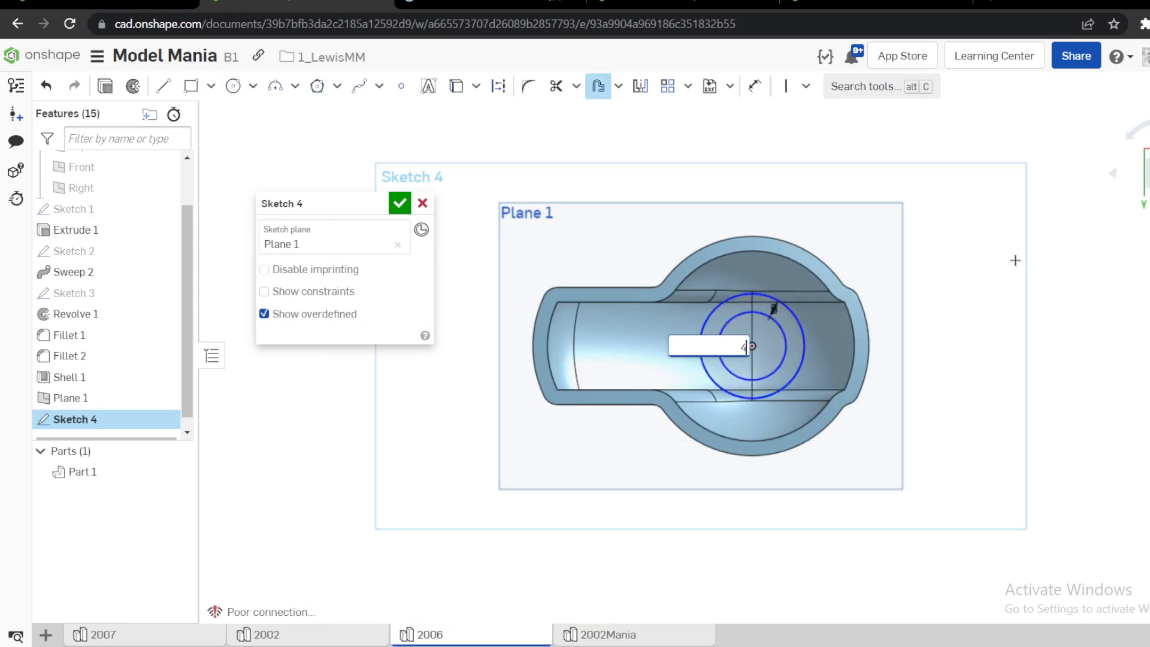
key("Return")
key("o")
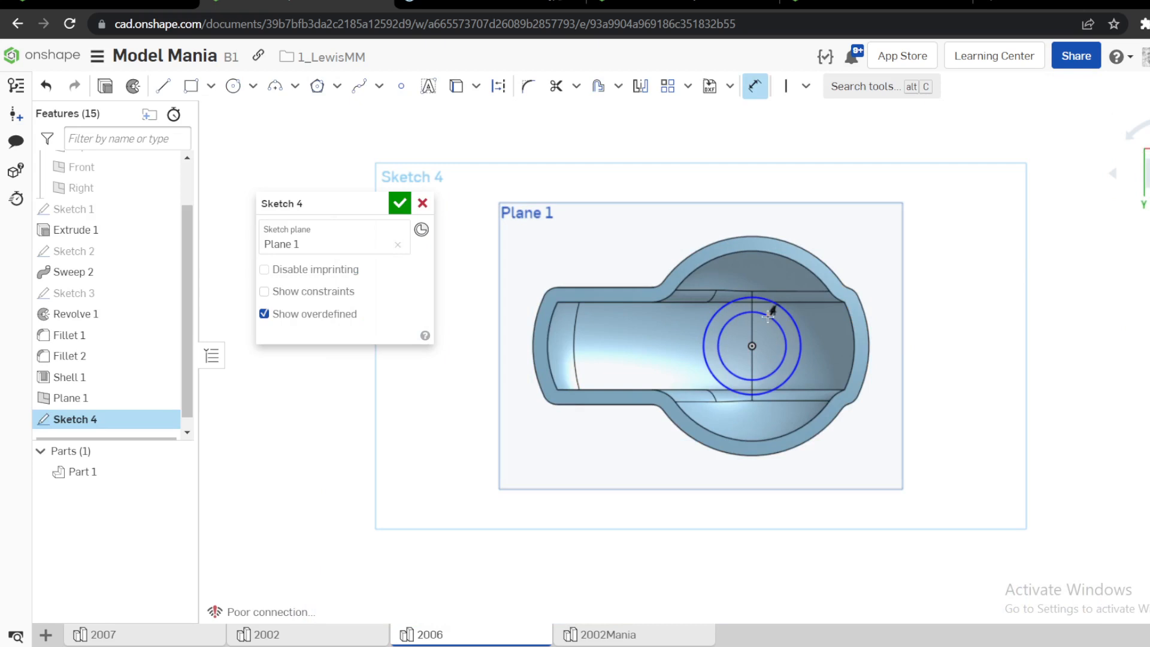
left_click(769, 316)
left_click(642, 218)
type("12")
key("Return")
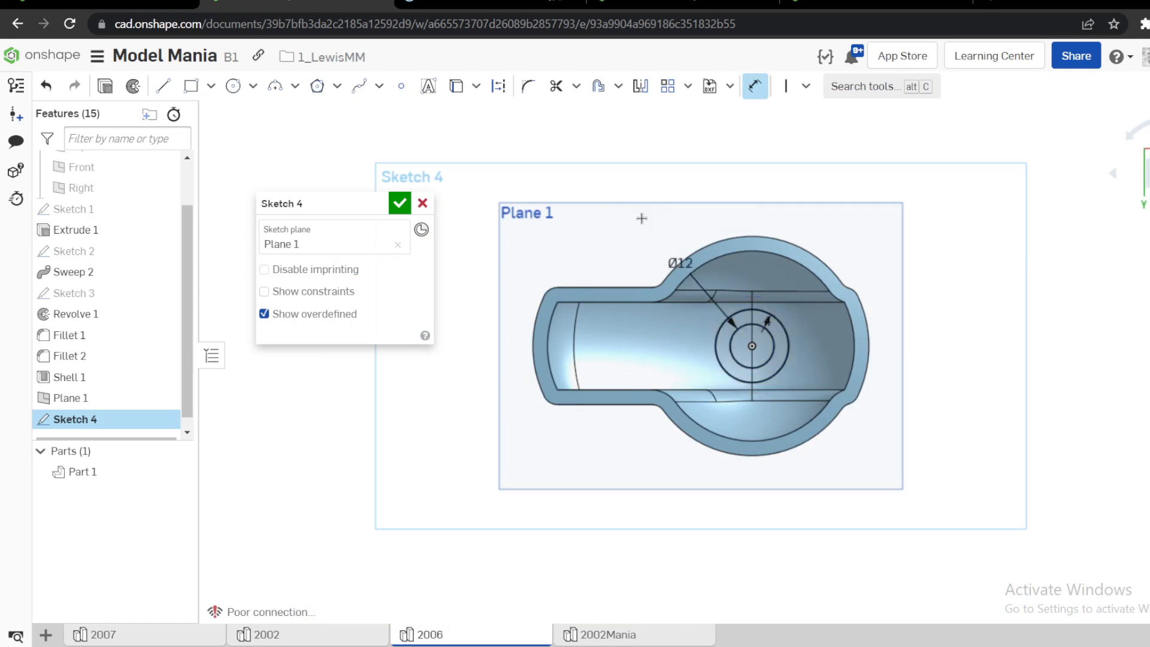
Draw a horizontal line about 13.2 mm long from the outer circle towards the rounded end wall.
key("l")
scroll(777, 342, "up", 3)
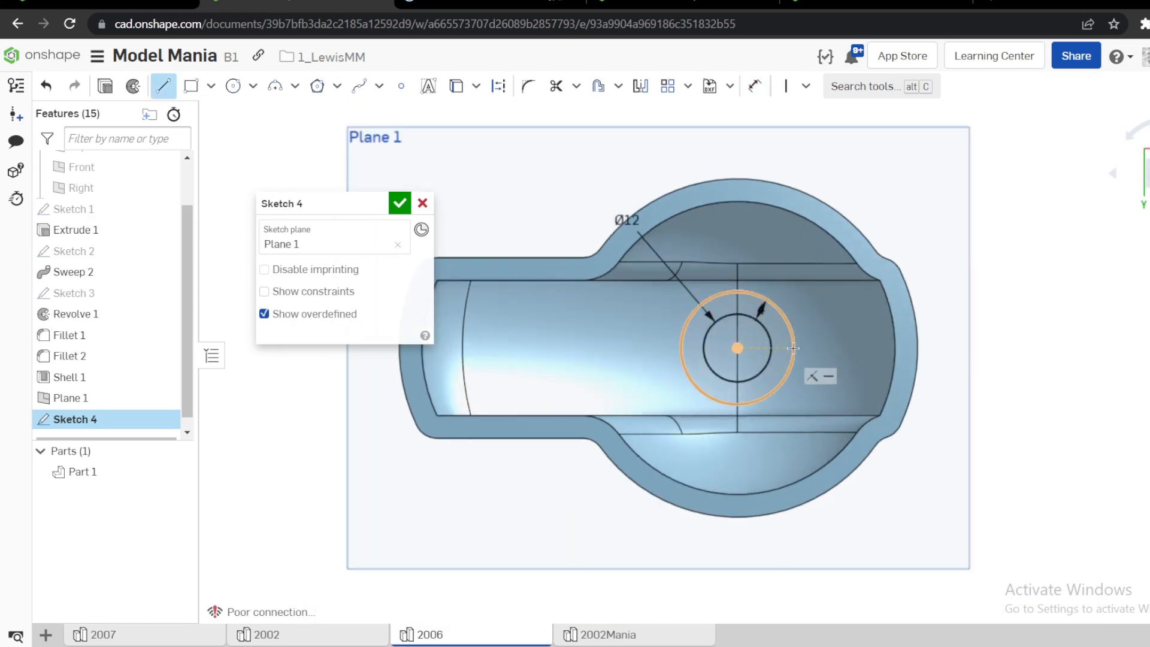
left_click(793, 348)
left_click(868, 347)
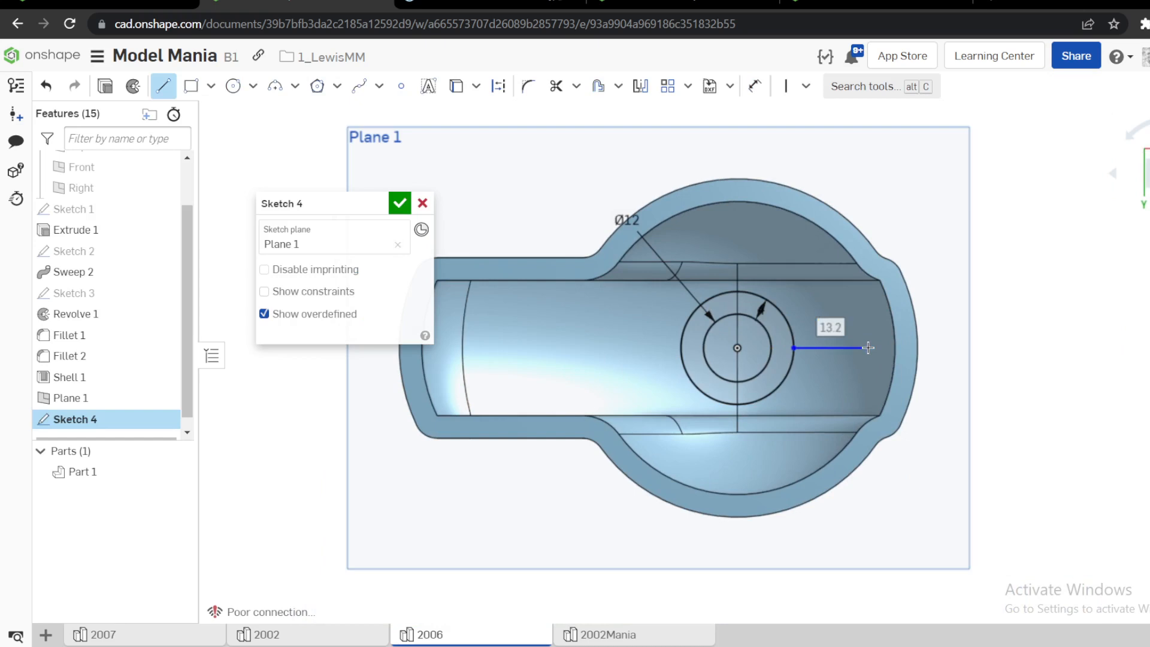
key("Escape")
Create a circular sketch pattern of the horizontal line with 3 instances around the circles.
scroll(809, 352, "up", 2)
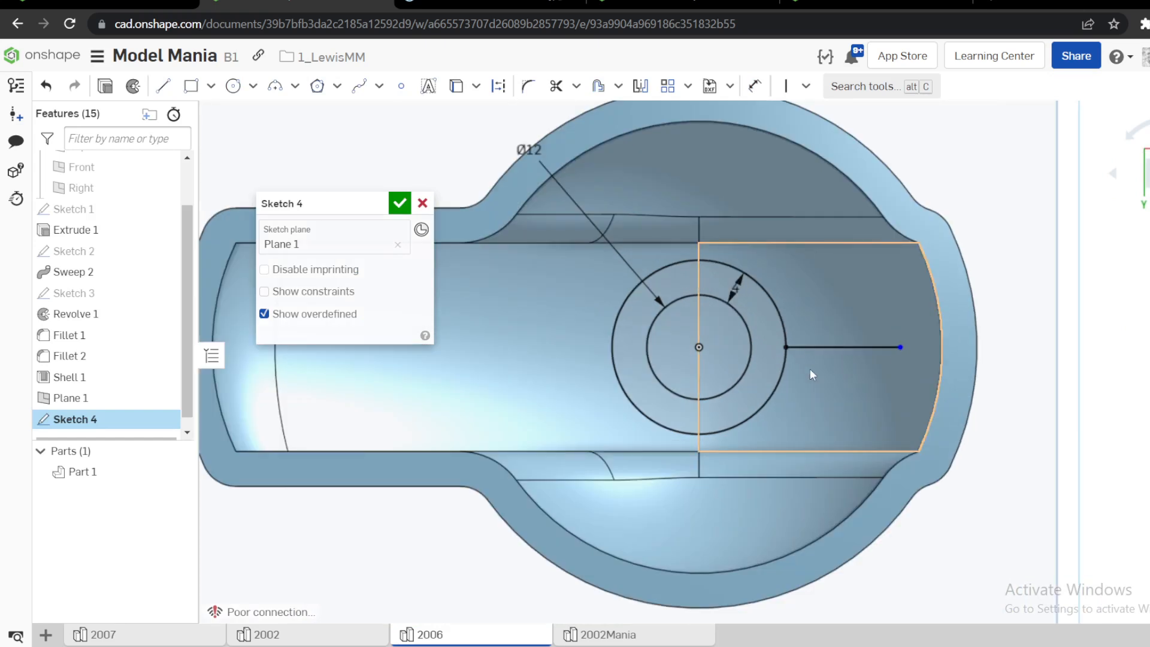
right_click(814, 348)
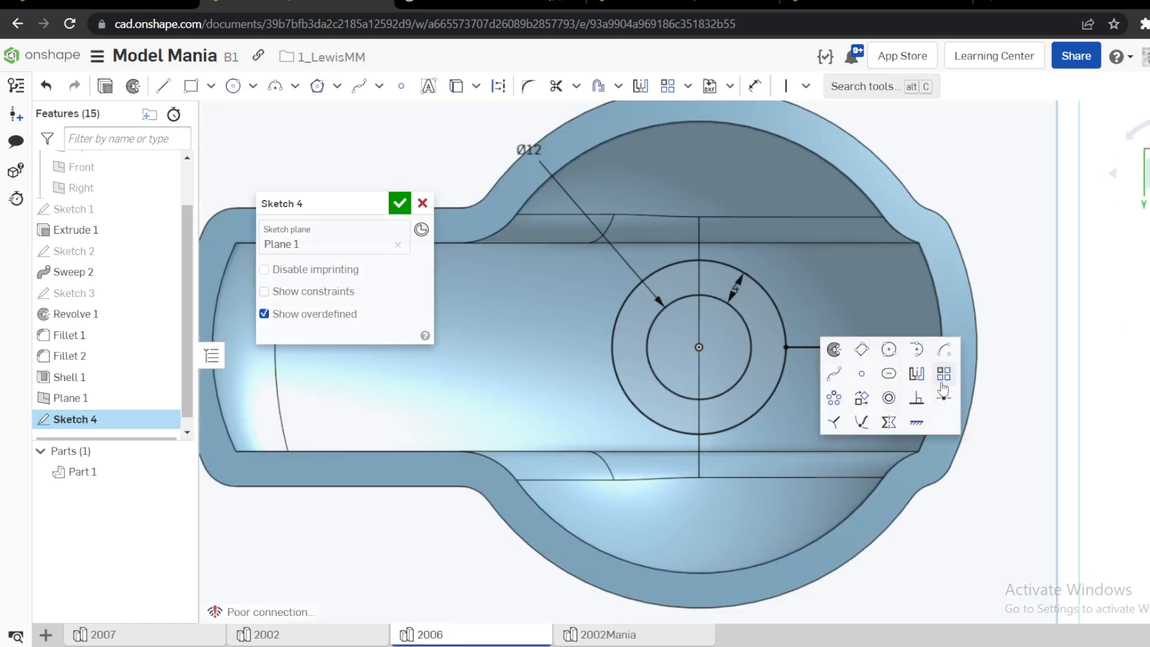
left_click(688, 86)
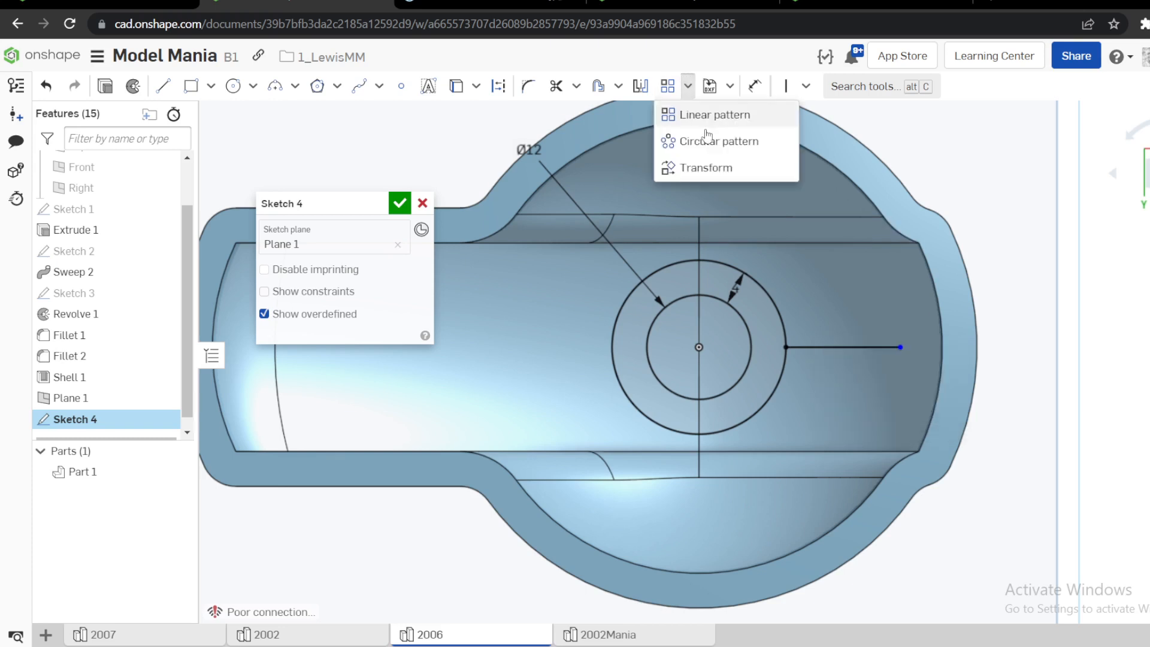
left_click(708, 144)
left_click(882, 346)
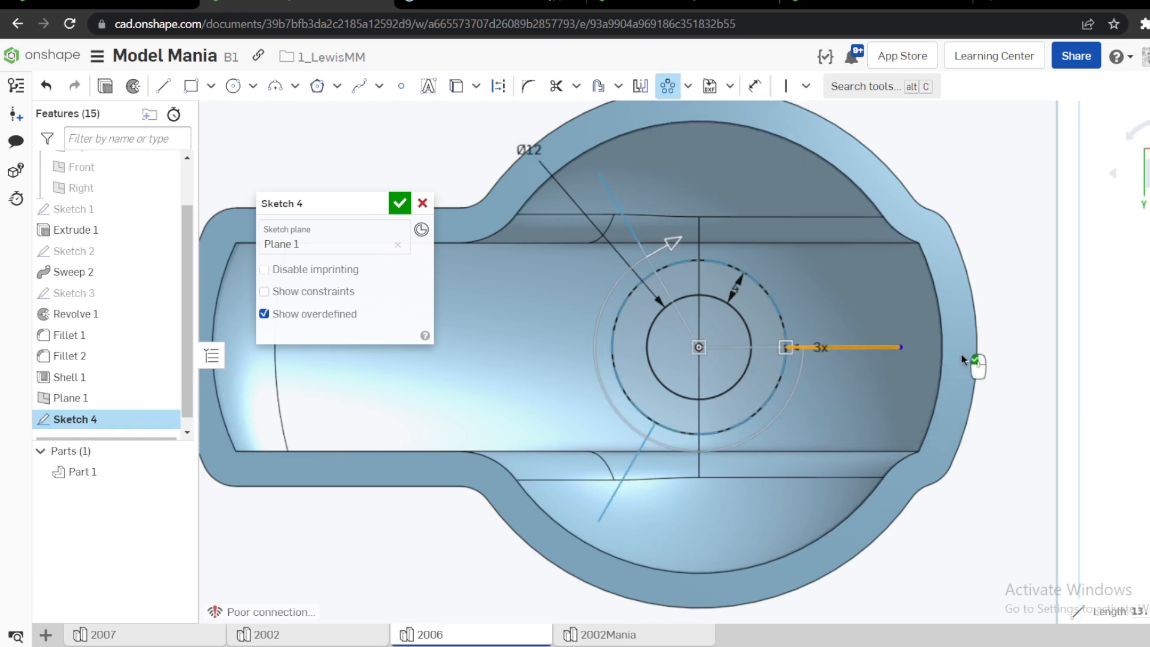
left_click(984, 352)
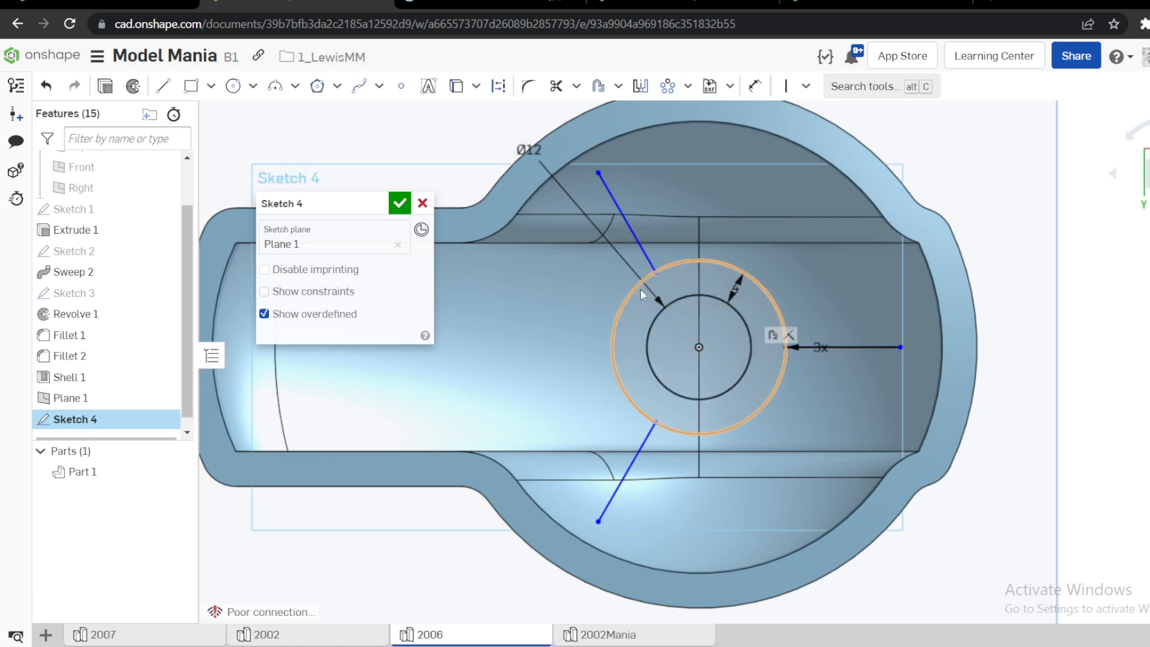
Pull a patterned line away to expose the pattern's centre point and make that point coincident with the circles' centre.
left_click_drag(656, 273, 562, 308)
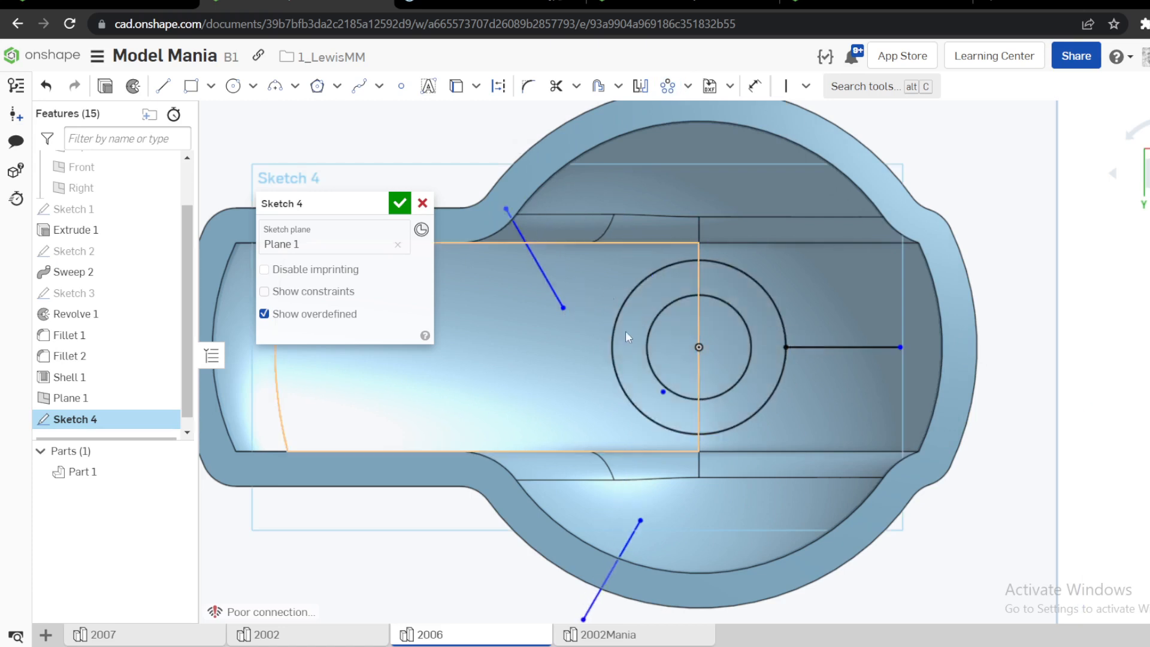
left_click(663, 391)
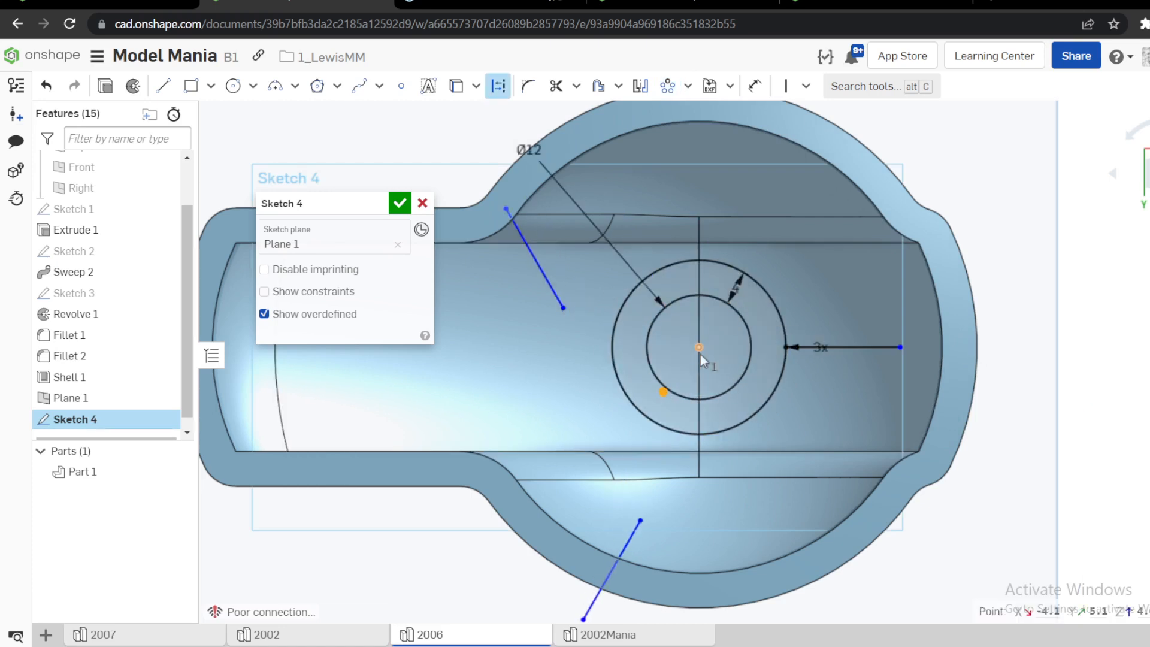
left_click(700, 351)
key("i")
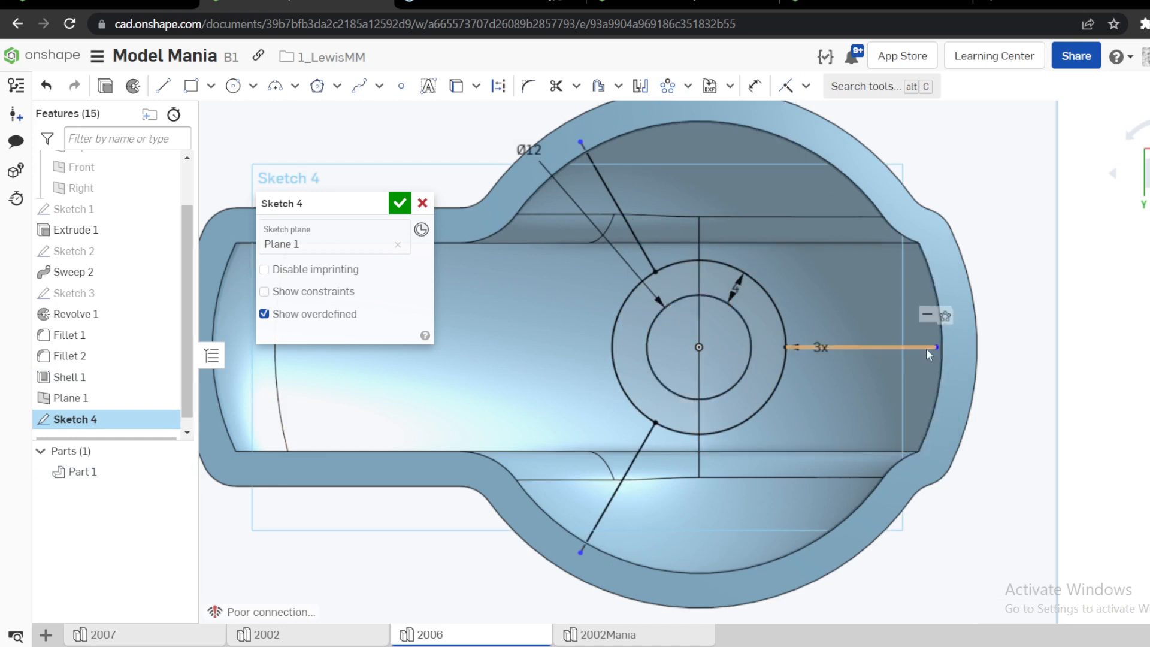
Shorten the three patterned rib lines so they end well short of the body wall, and finish the sketch.
left_click_drag(902, 350, 876, 348)
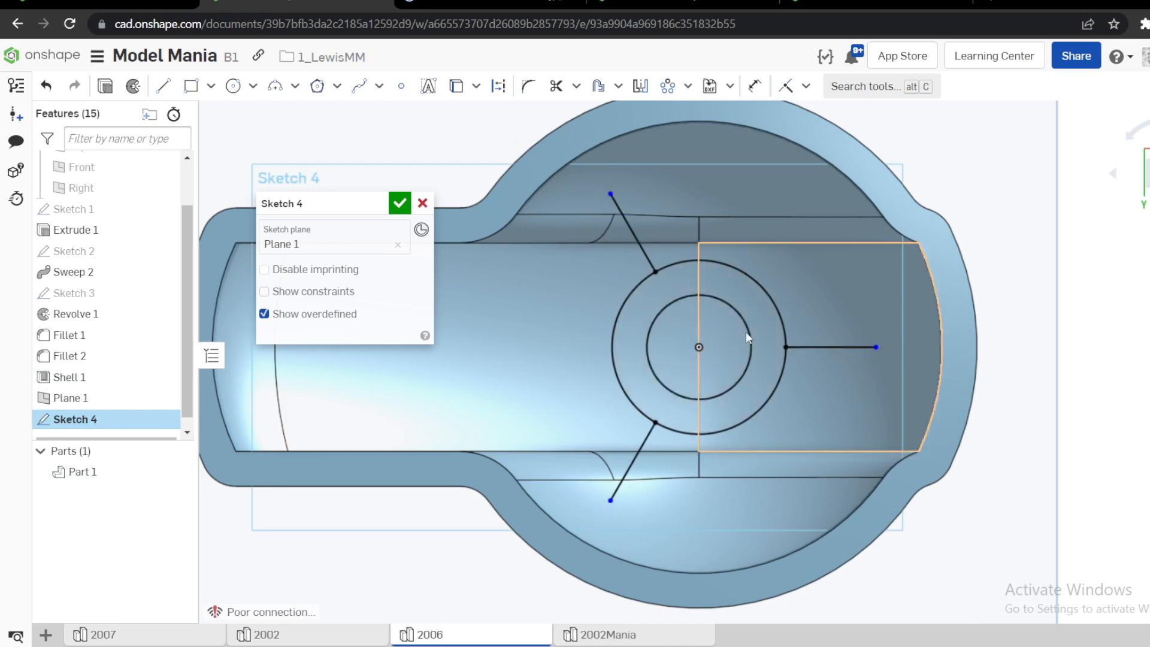
left_click(400, 203)
Try extruding the ring between the two circles as a new part, and undo the extrusion.
right_click_drag(531, 297, 532, 278)
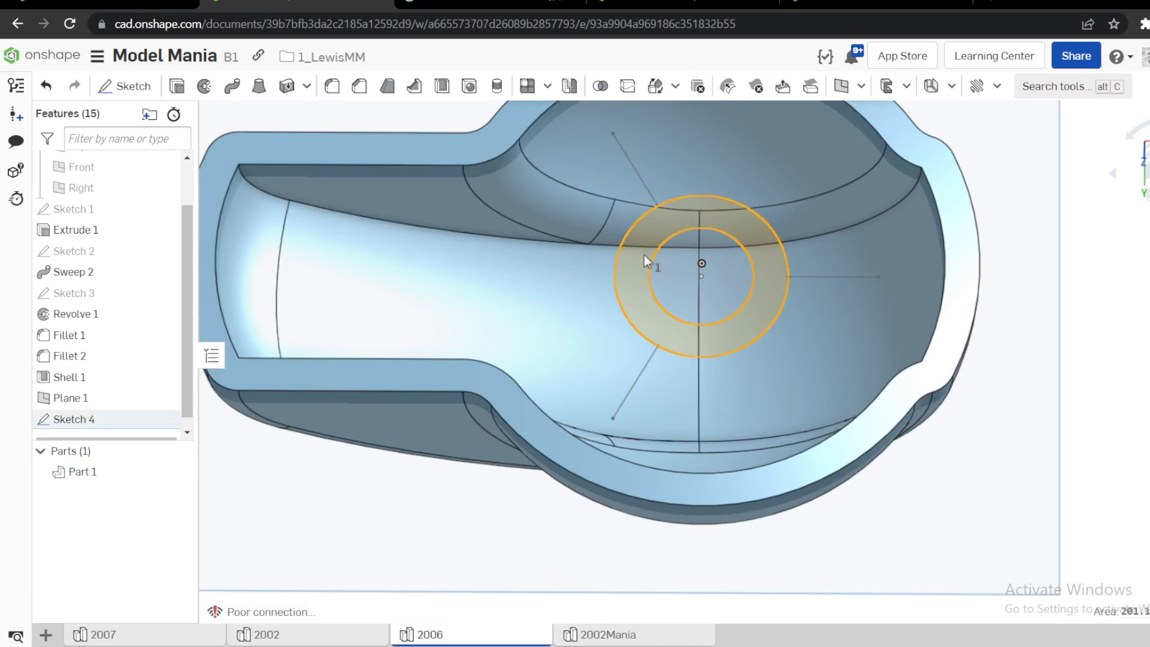
key("shift+e")
left_click(402, 204)
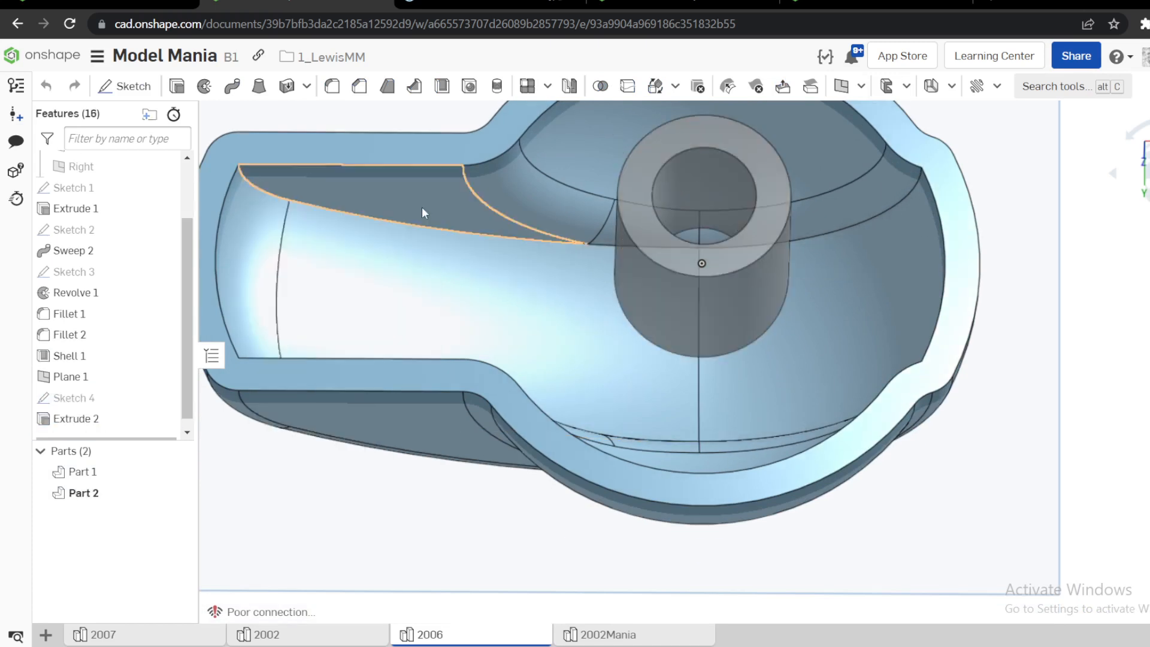
key("ctrl+z")
right_click(96, 401)
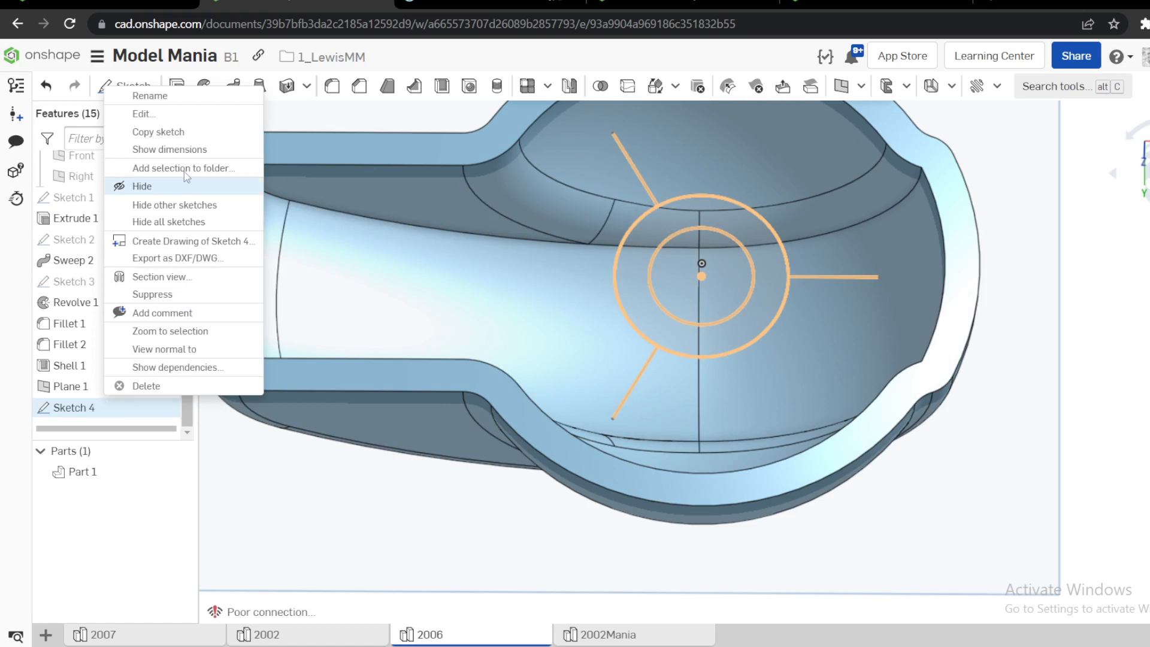
left_click(150, 114)
key("n")
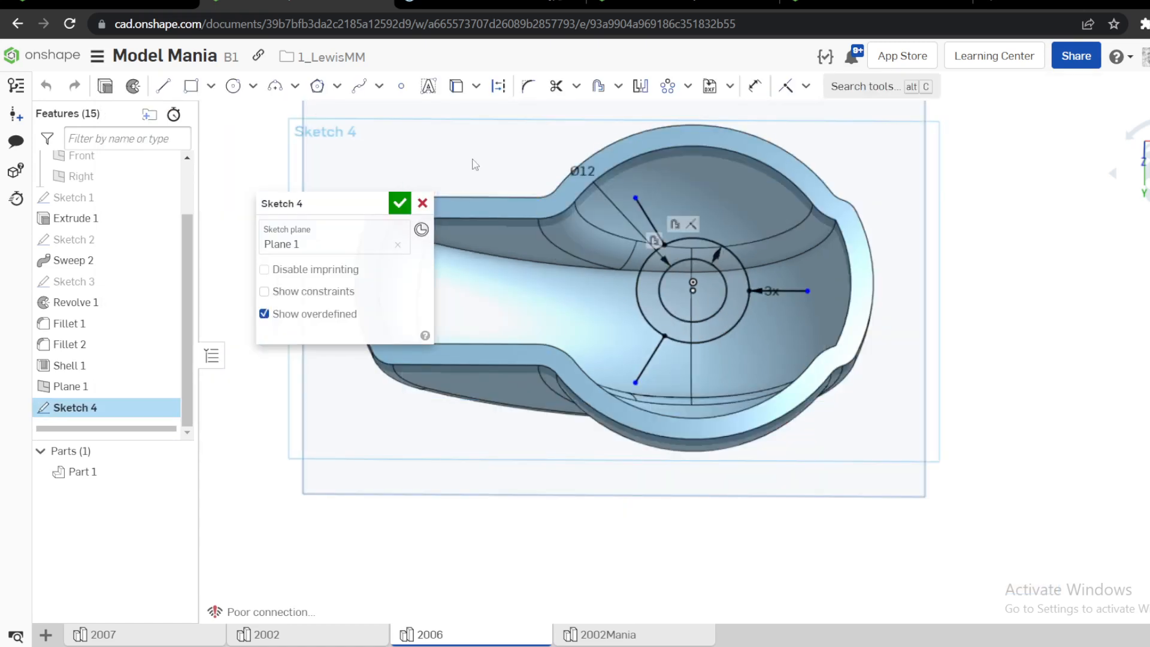
key("s")
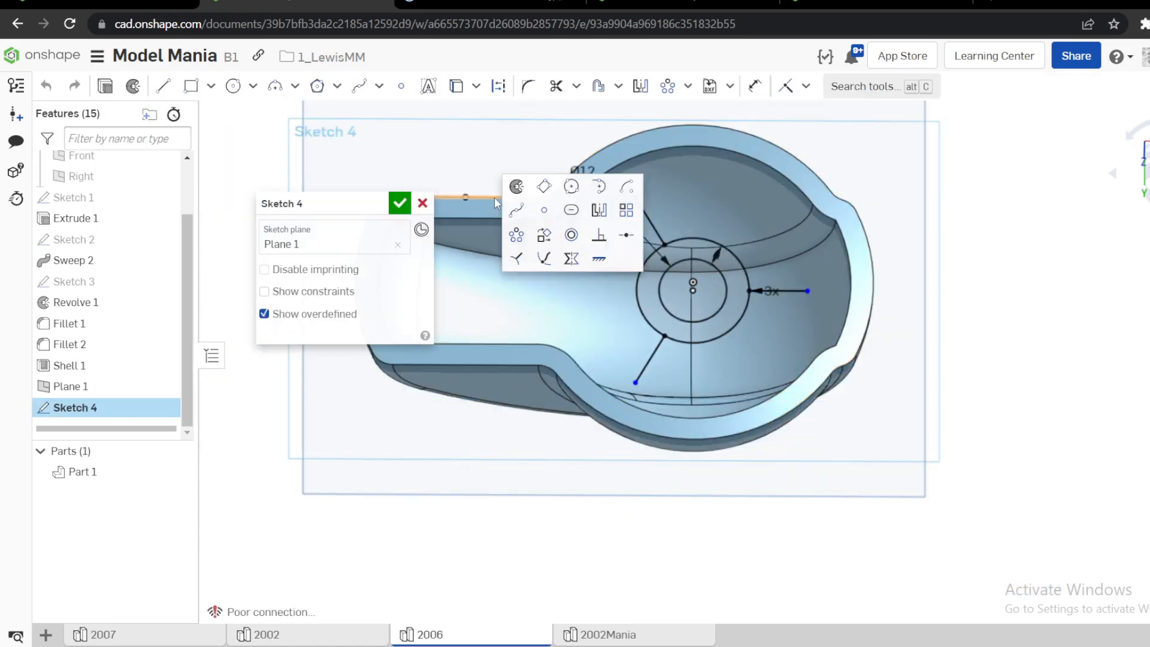
key("s")
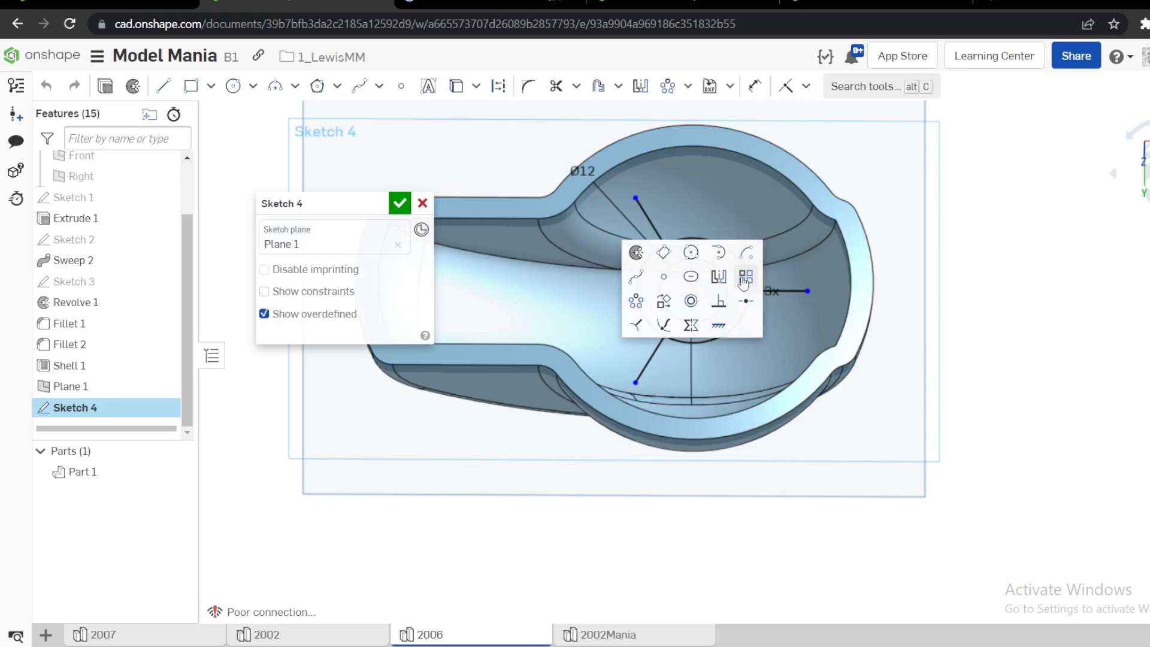
left_click(1017, 311)
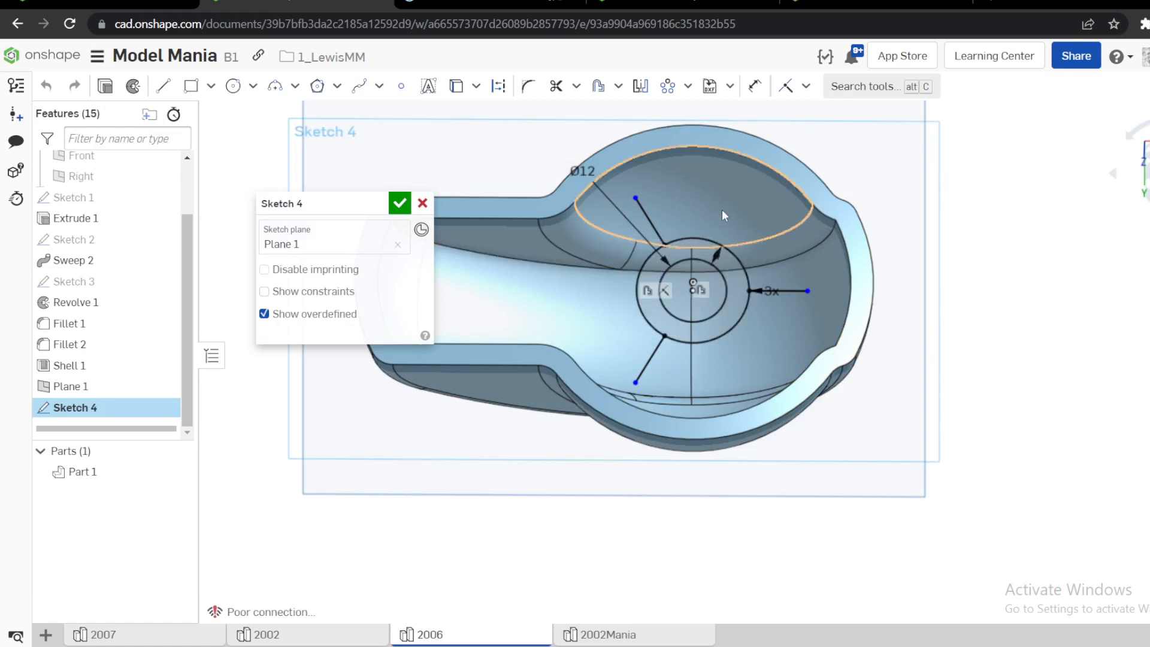
key("s")
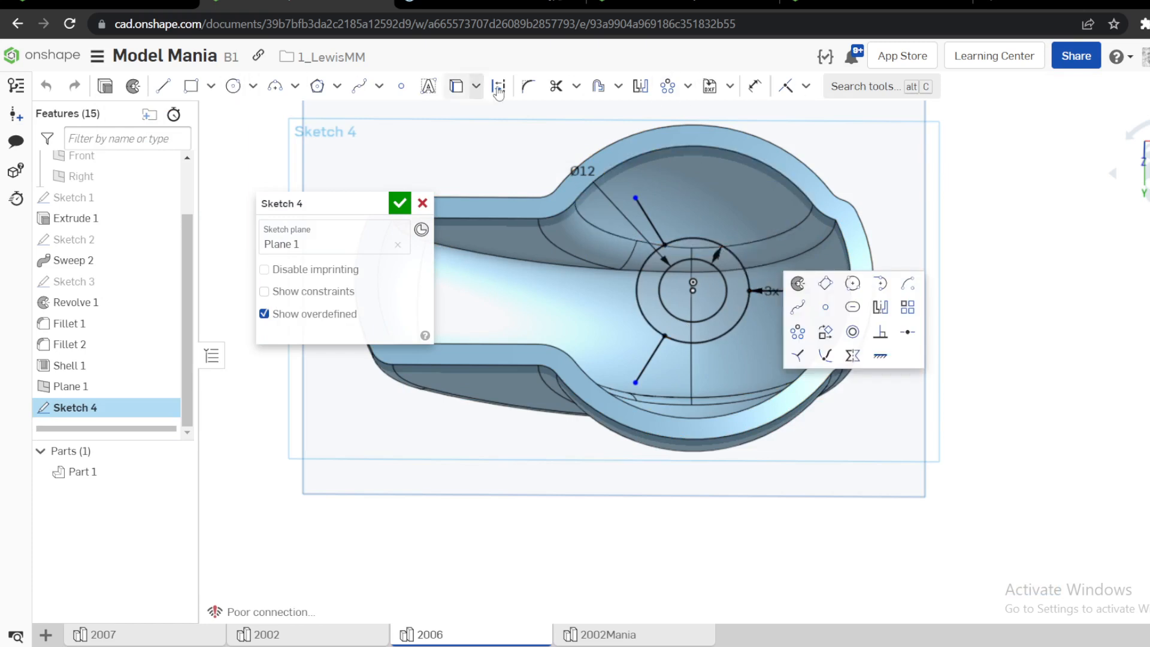
left_click(965, 191)
key("s")
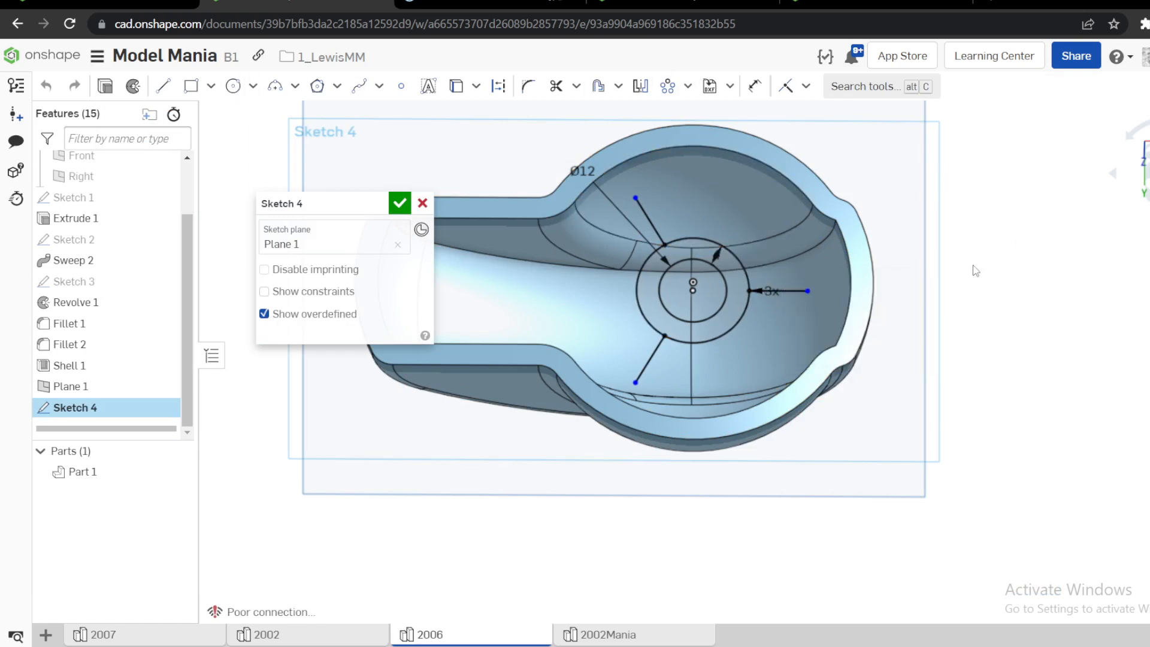
key("s")
left_click(399, 205)
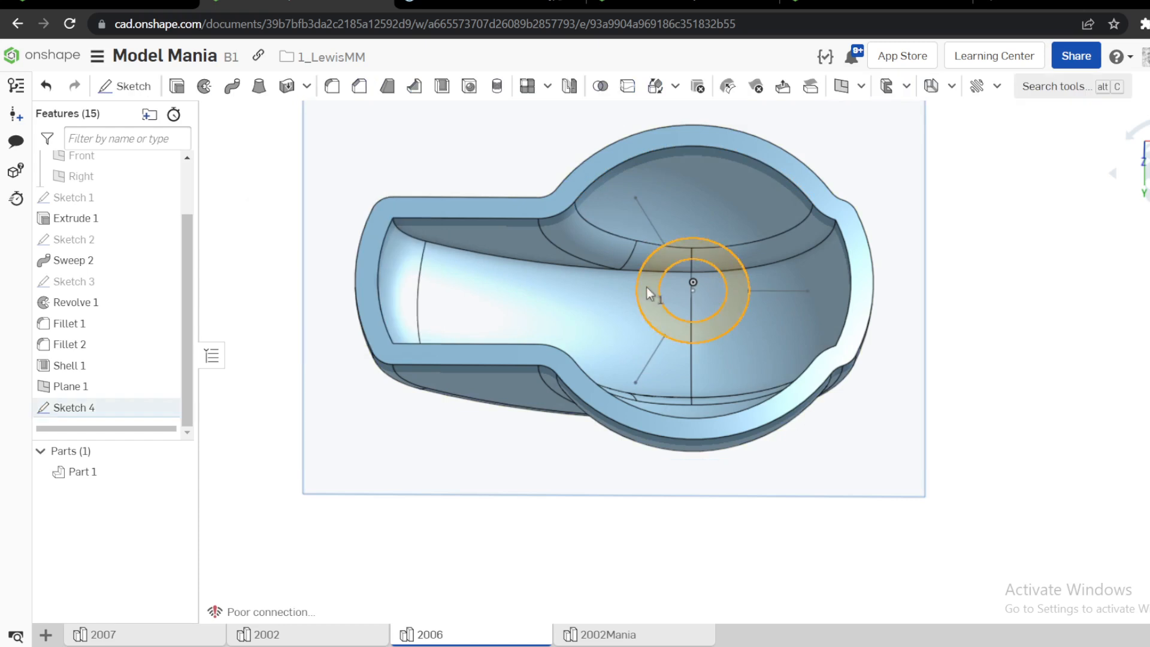
Start extruding the ring between the two circles and reverse its direction towards the shell's floor.
key("shift+e")
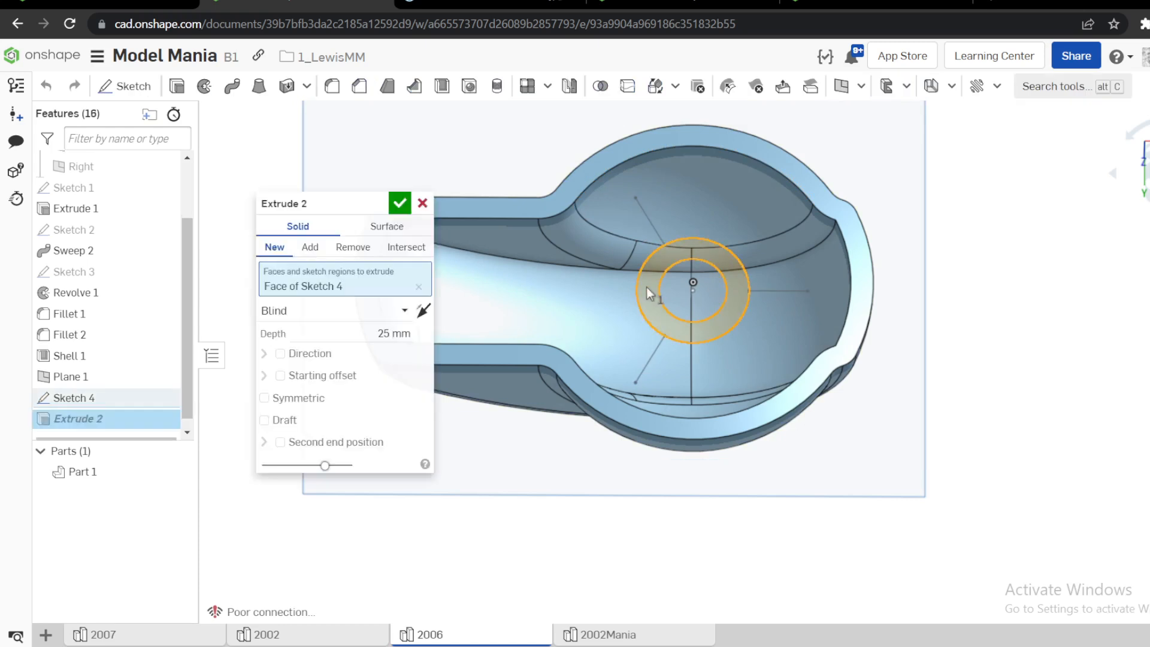
right_click_drag(655, 375, 707, 299)
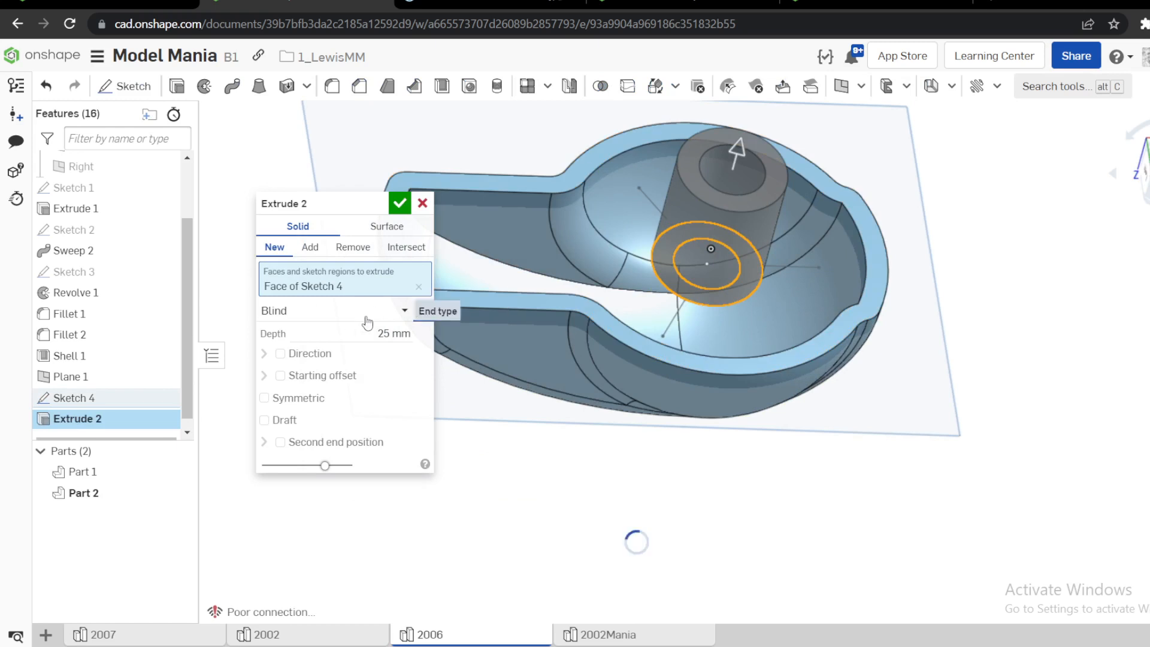
left_click(430, 313)
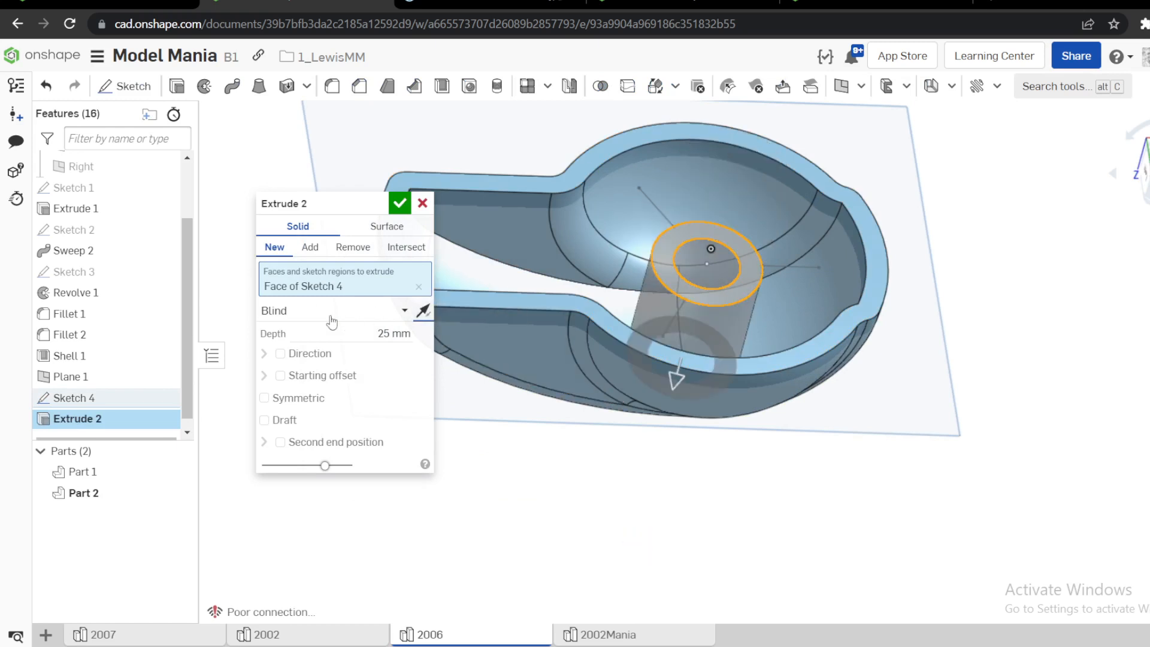
Try ending the ring extrusion up to the shell's inner face near the rounded end.
left_click(395, 310)
left_click(329, 374)
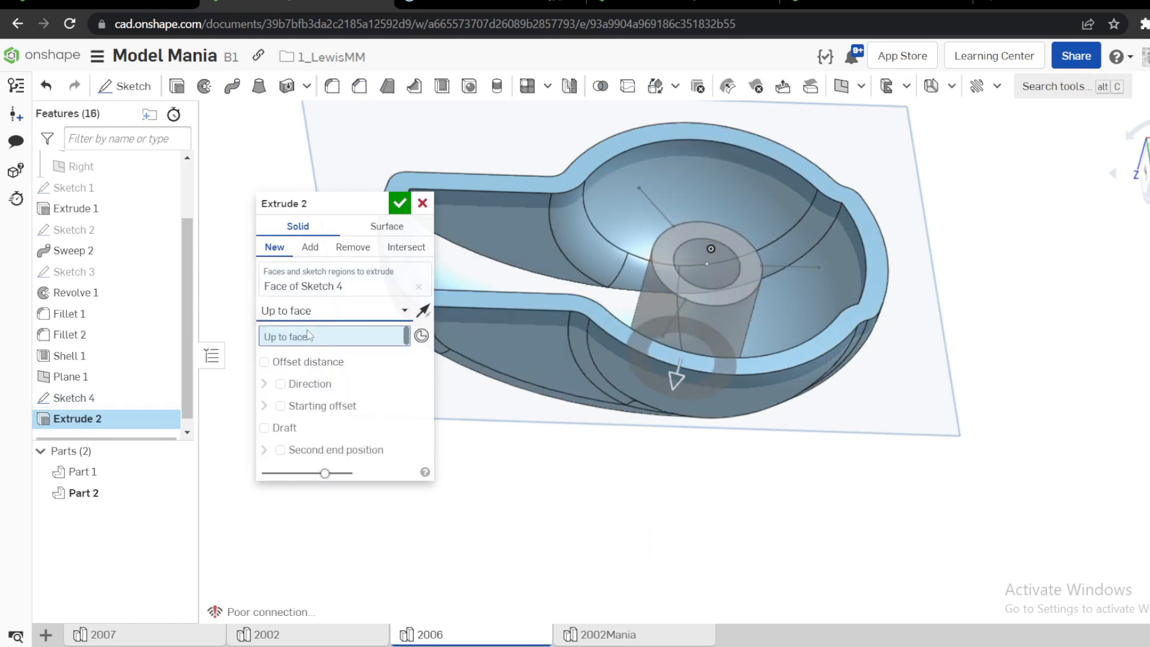
left_click(788, 326)
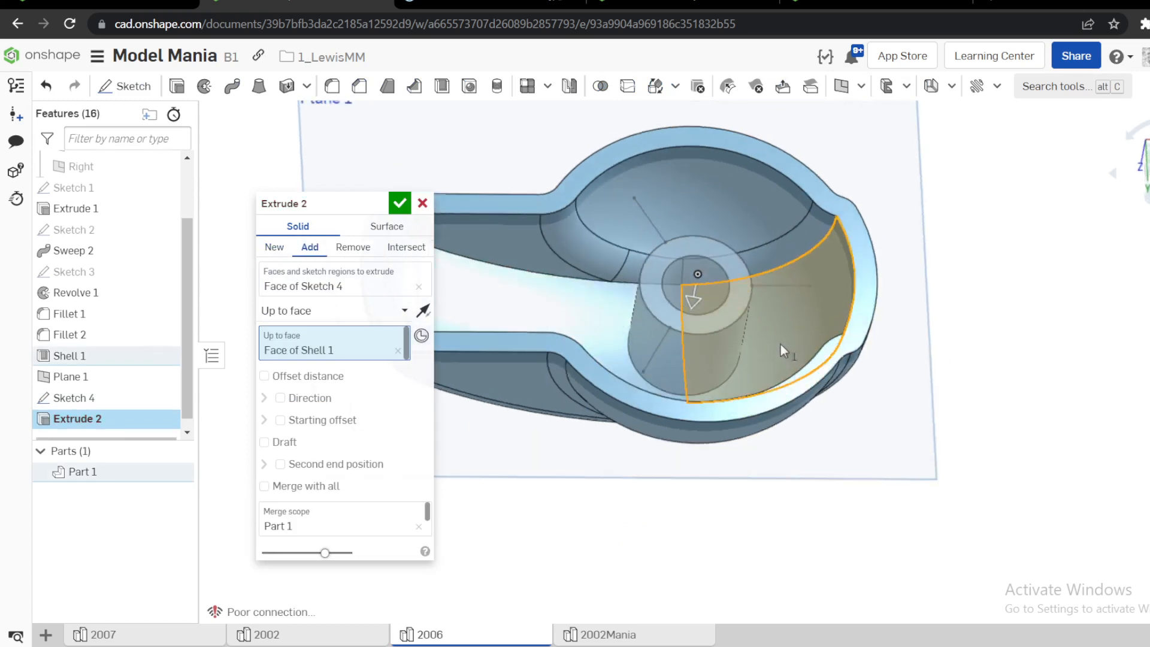
right_click_drag(780, 343, 586, 370)
Set the ring extrusion to end up to next and create the boss as a new part.
left_click(306, 311)
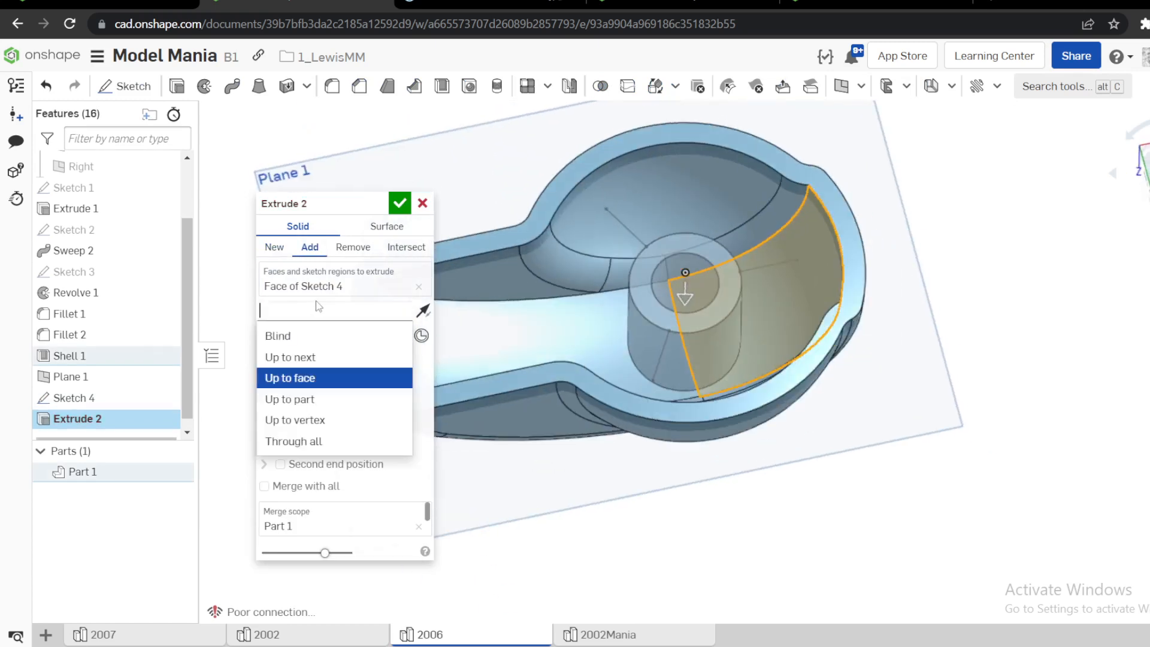
left_click(307, 355)
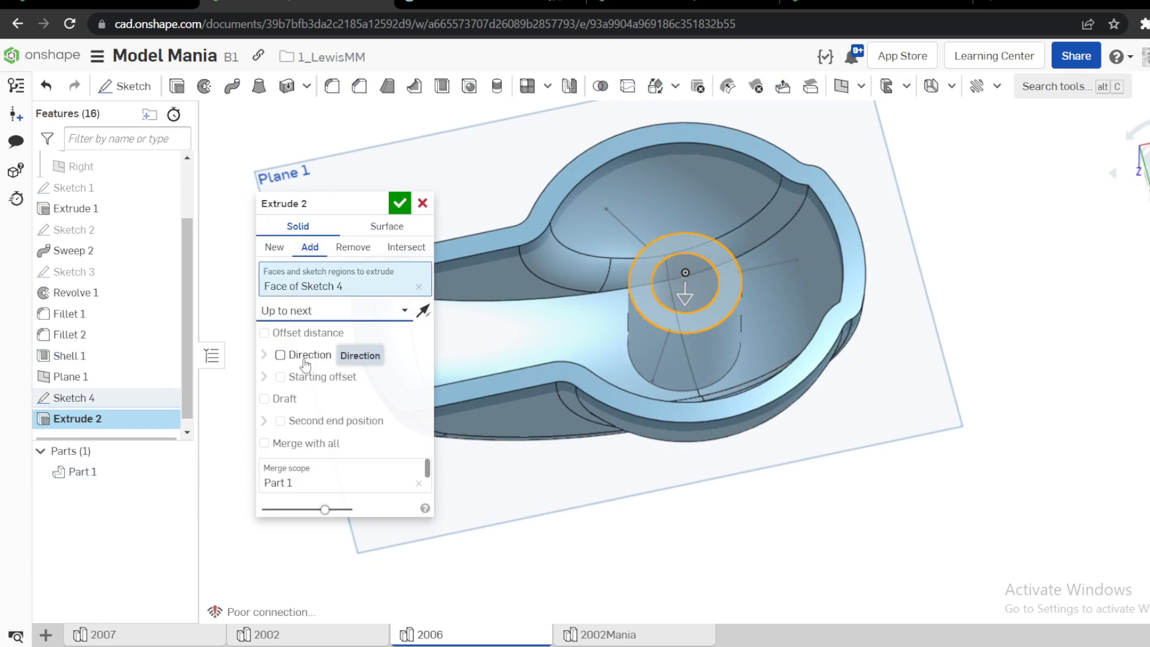
right_click_drag(577, 355, 647, 334)
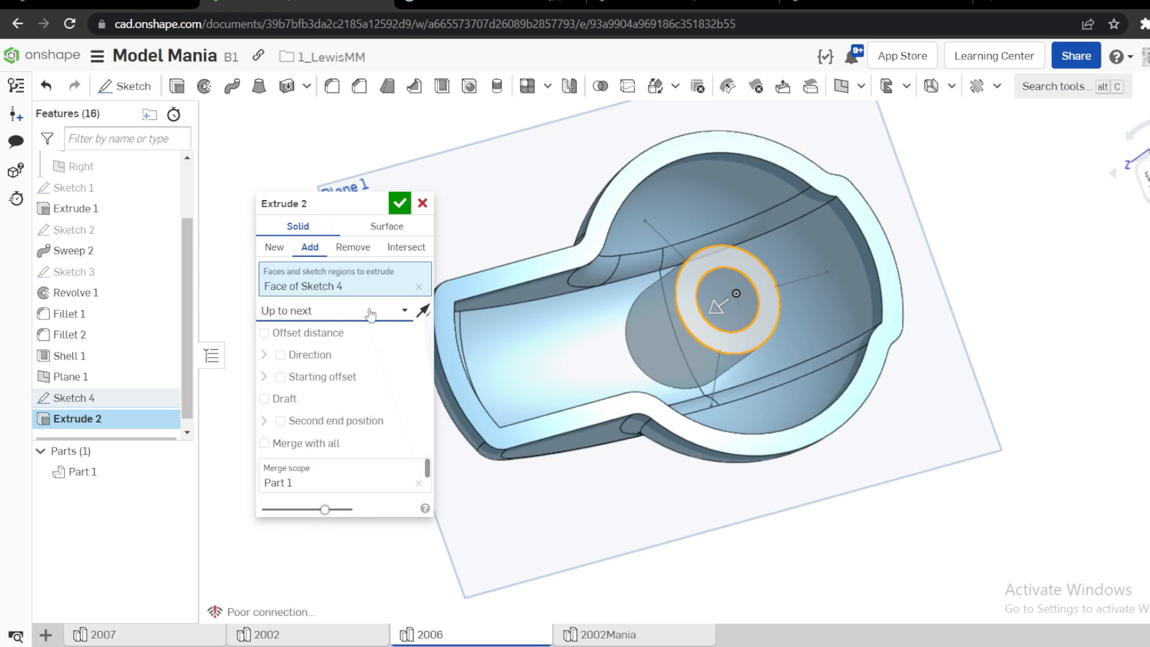
left_click(275, 249)
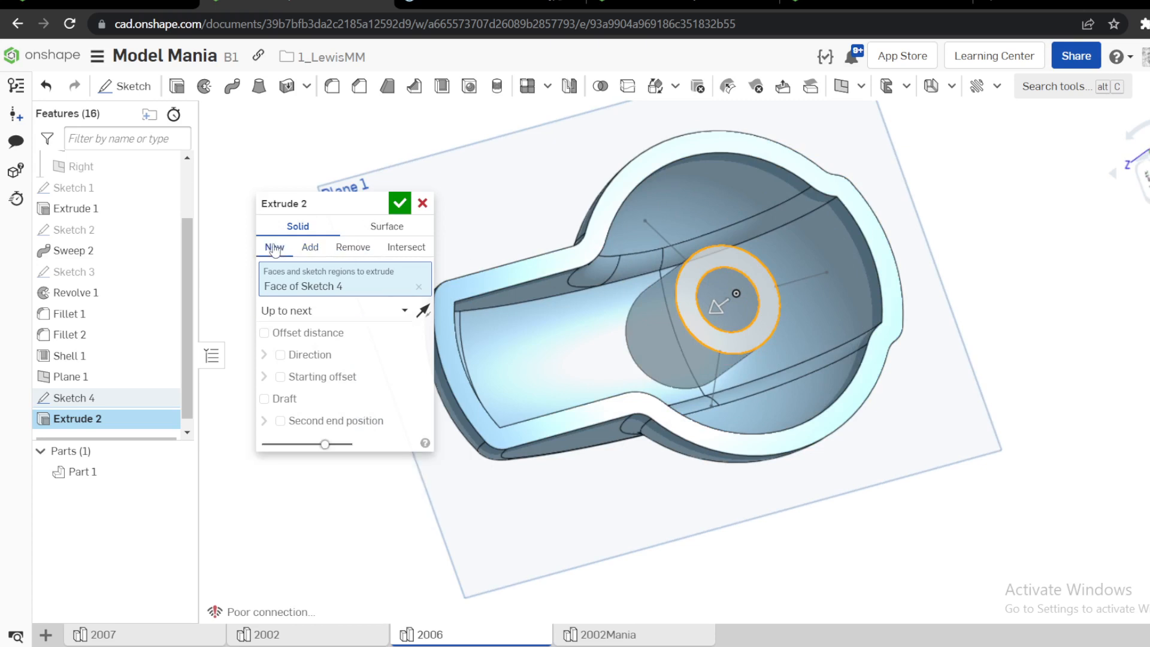
left_click(400, 203)
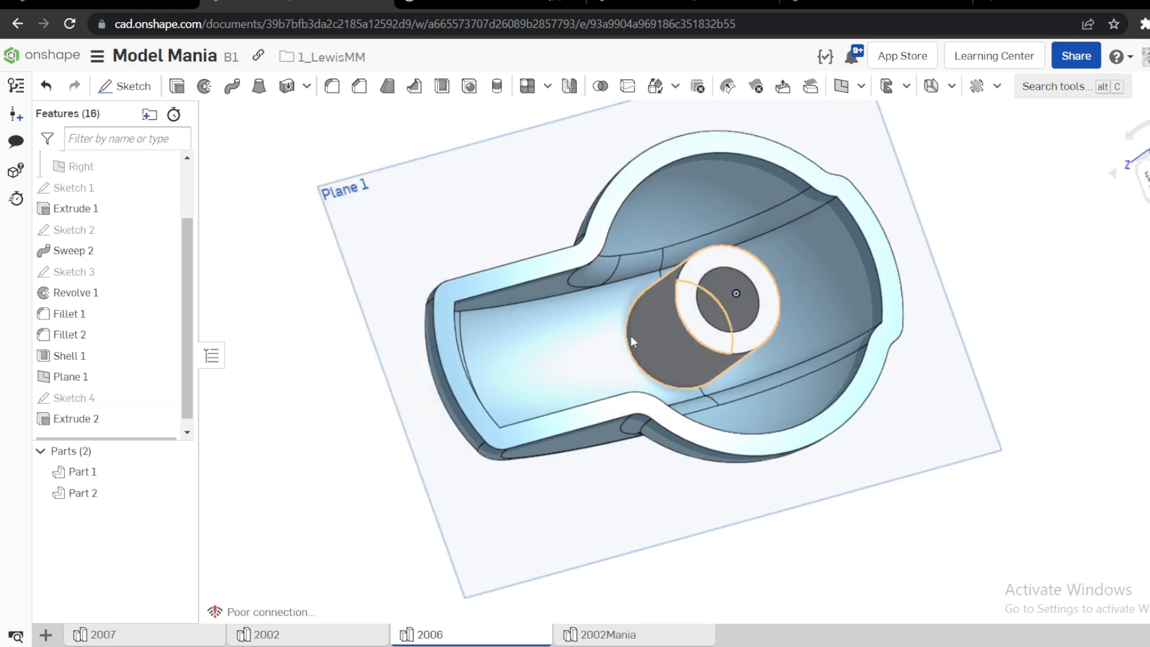
Hide the shelled body and examine the end of the boss from the side.
right_click_drag(634, 346, 606, 338)
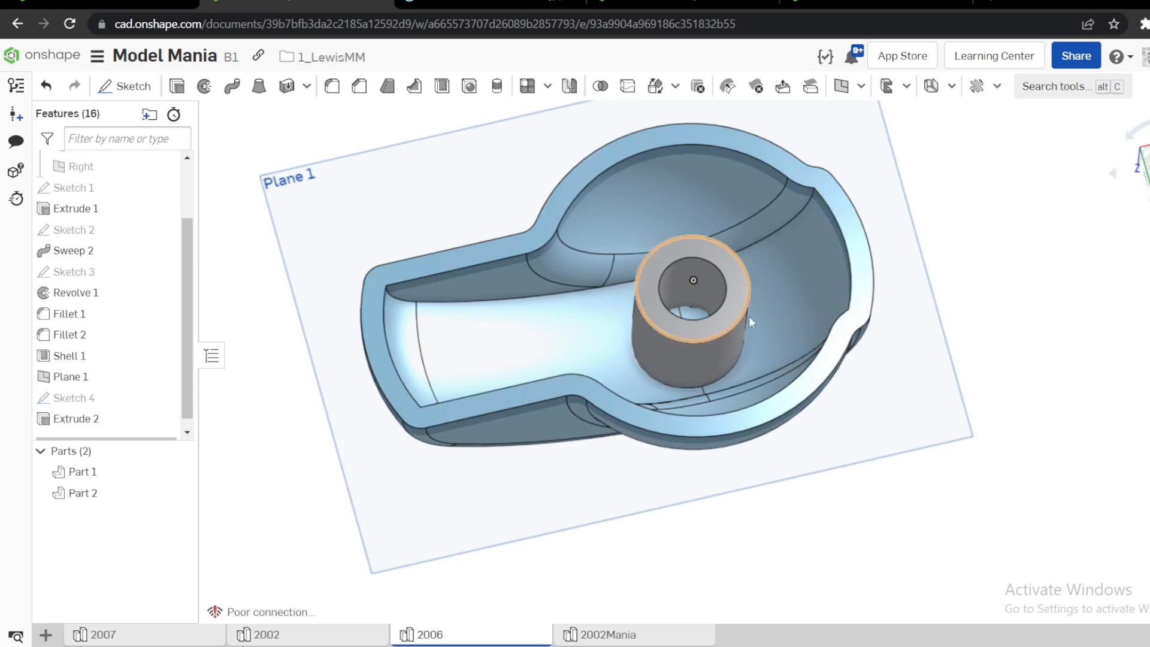
left_click(177, 471)
right_click_drag(587, 371, 541, 224)
left_click(1148, 175)
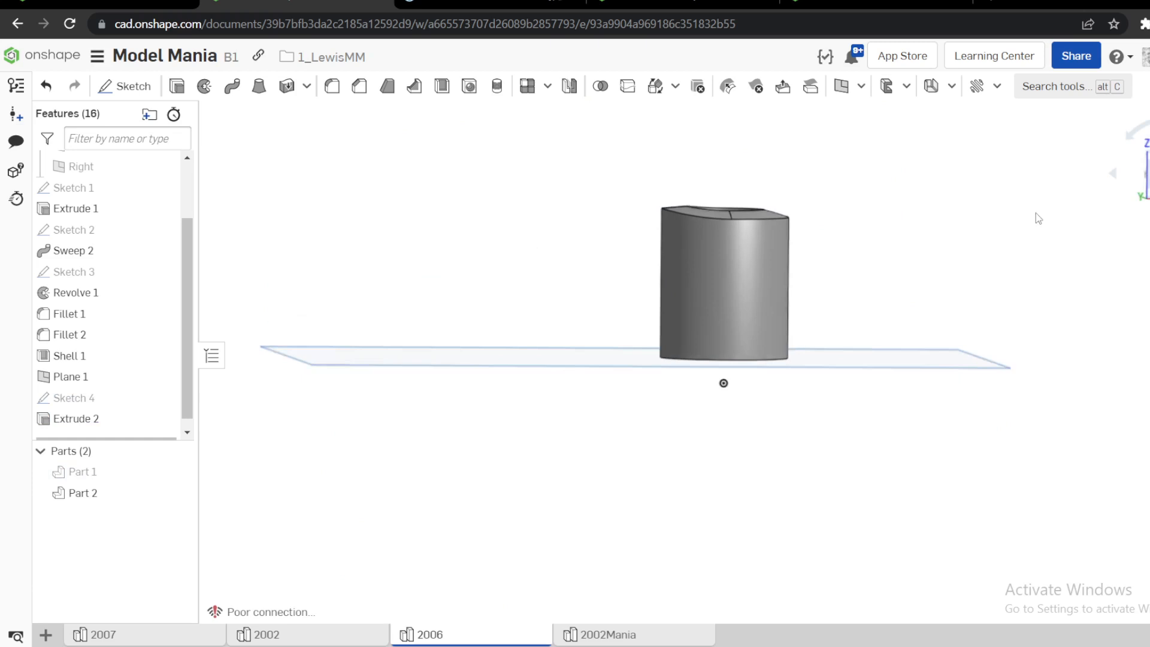
Unite the shelled body and the boss with a Boolean union of Part 1 and Part 2.
left_click(82, 472)
left_click(82, 493, "shift")
left_click_drag(53, 424, 535, 176)
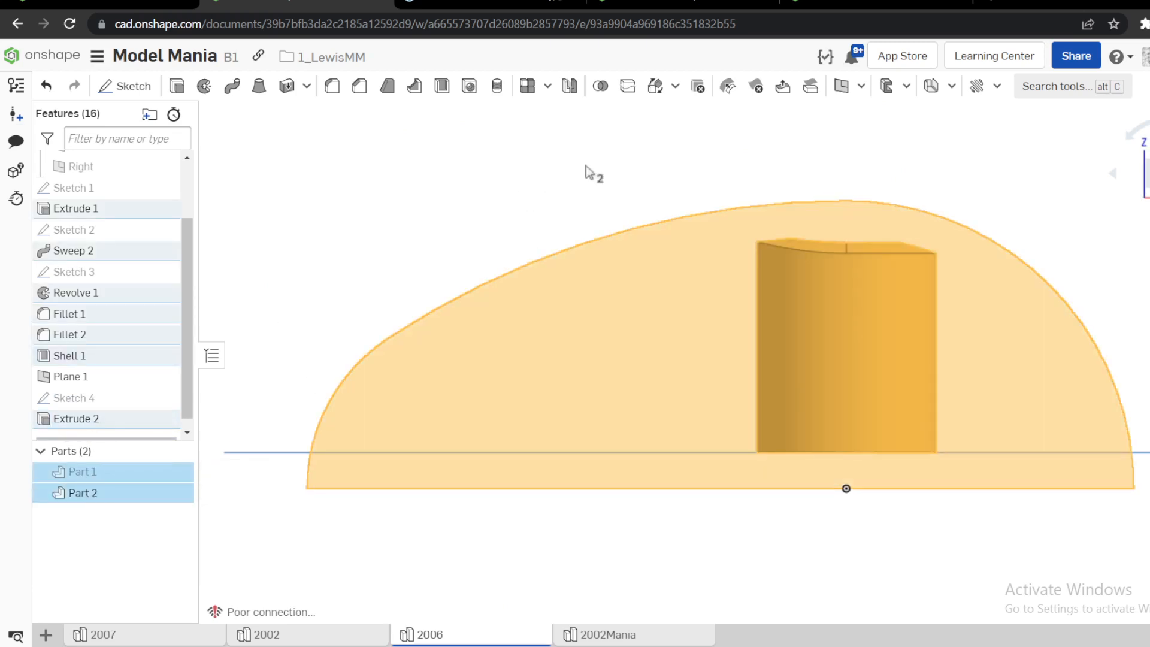
key("s")
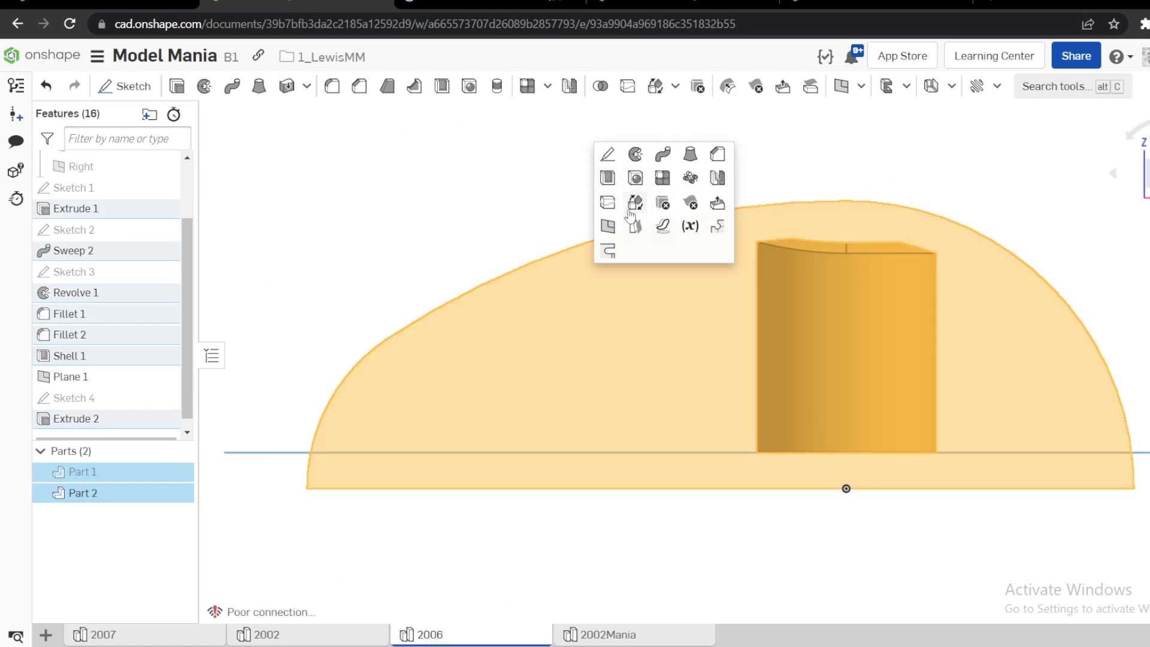
left_click(600, 85)
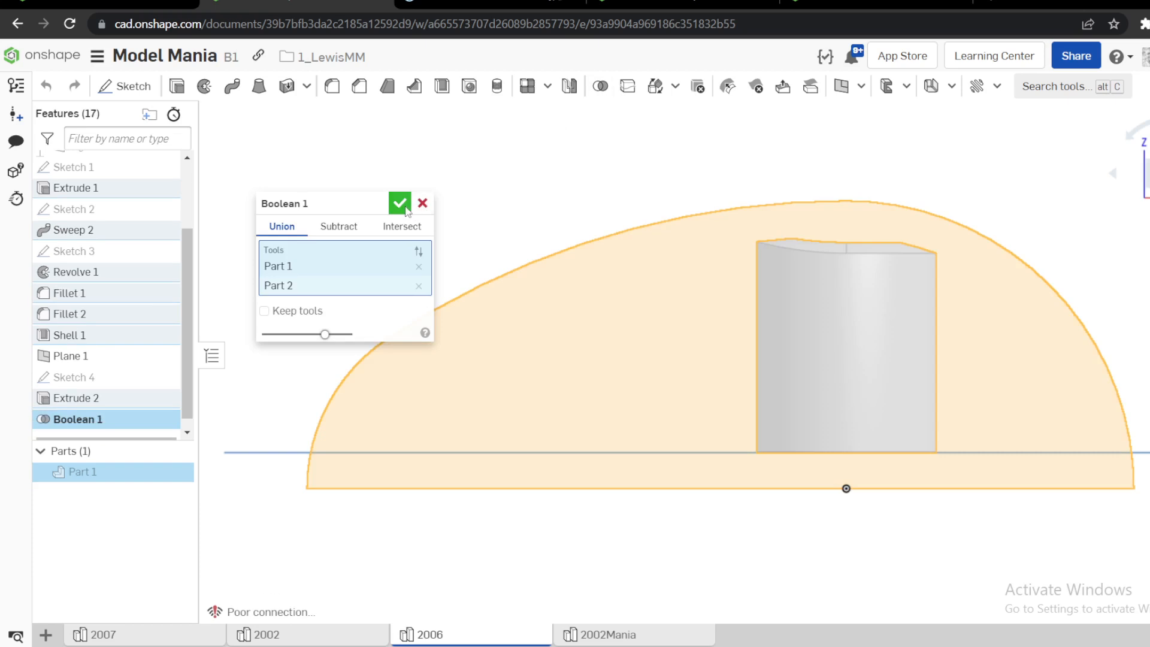
left_click(404, 206)
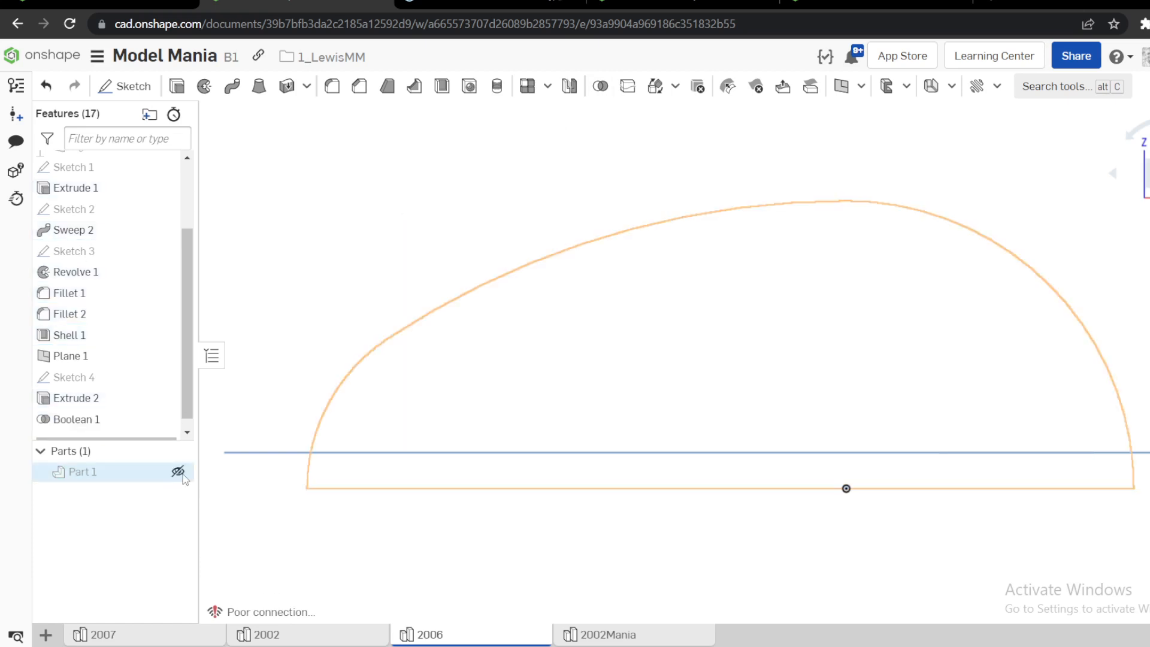
Show the merged body and the sketch with the rib lines.
left_click(180, 472)
right_click_drag(440, 497, 739, 321)
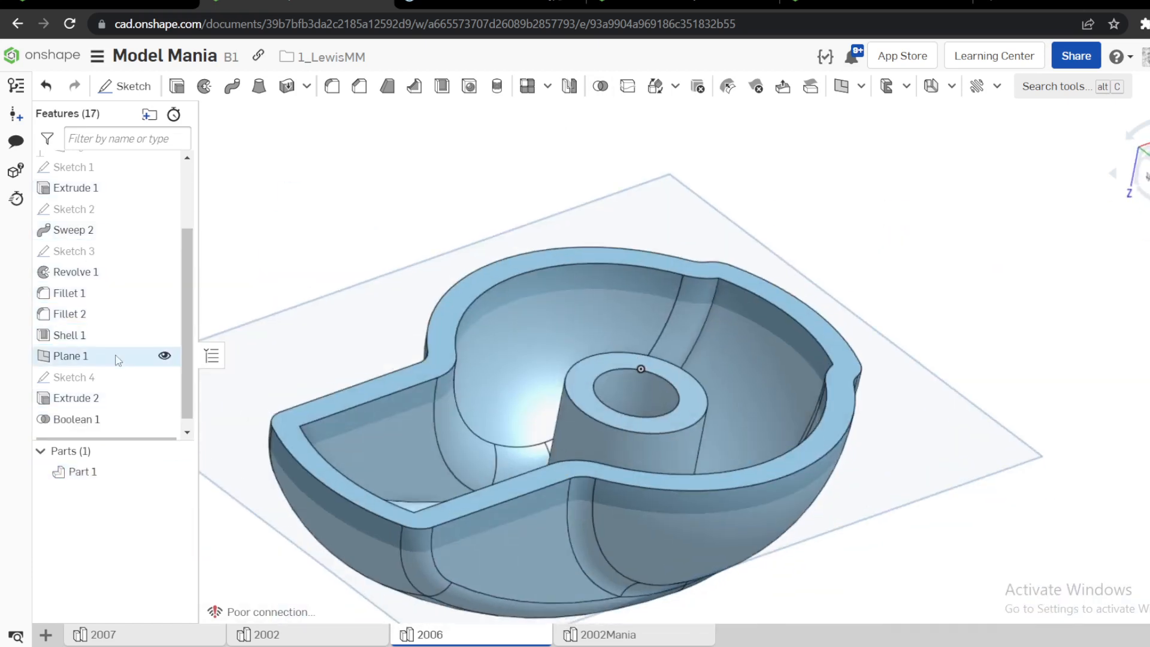
left_click(164, 377)
right_click_drag(461, 191, 441, 195)
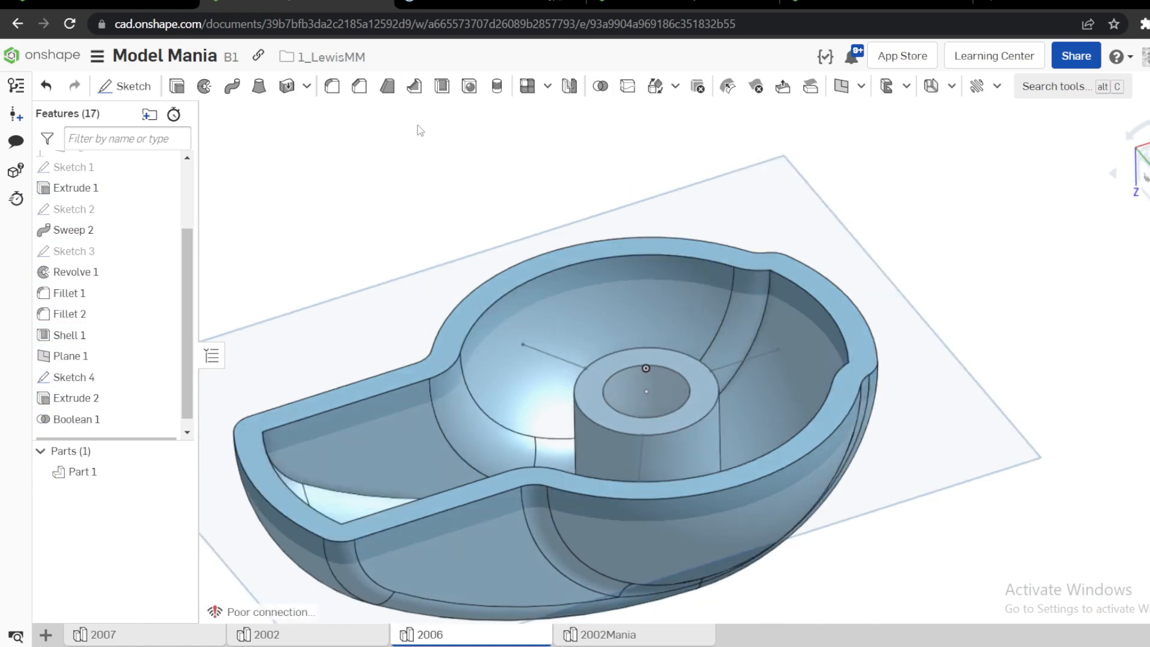
Try a 4 mm thick Rib from the three Sketch 4 lines, using the opposite direction, and inspect it inside the shell.
left_click(413, 87)
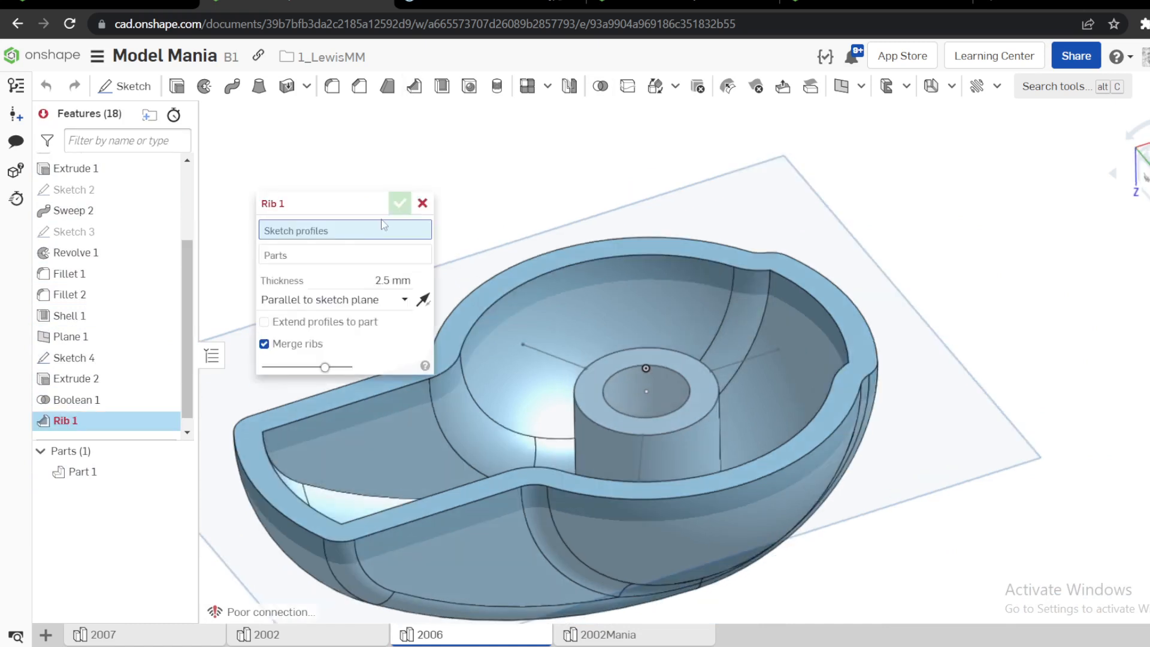
left_click(549, 355)
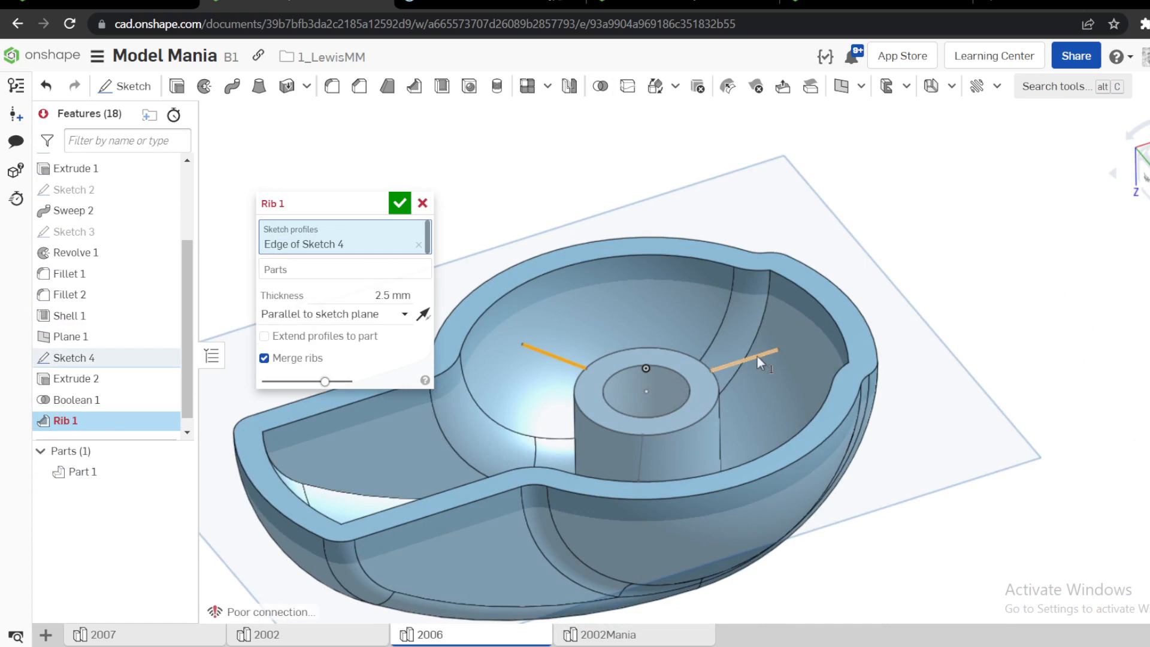
left_click(756, 355)
left_click(638, 448)
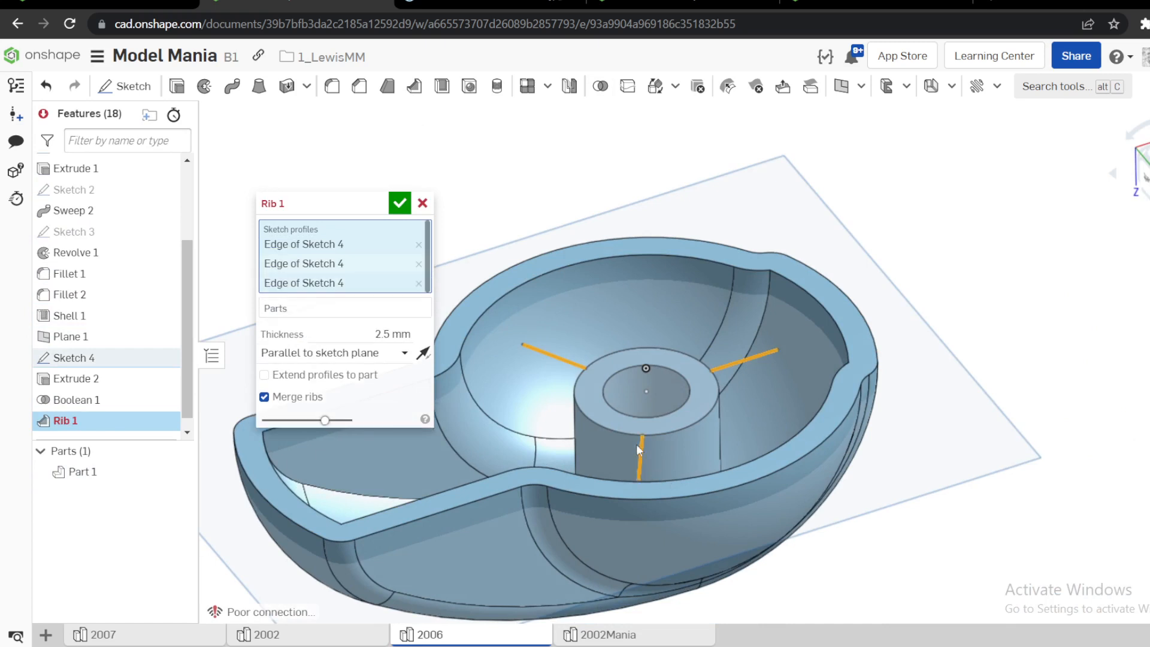
left_click(389, 333)
type("4")
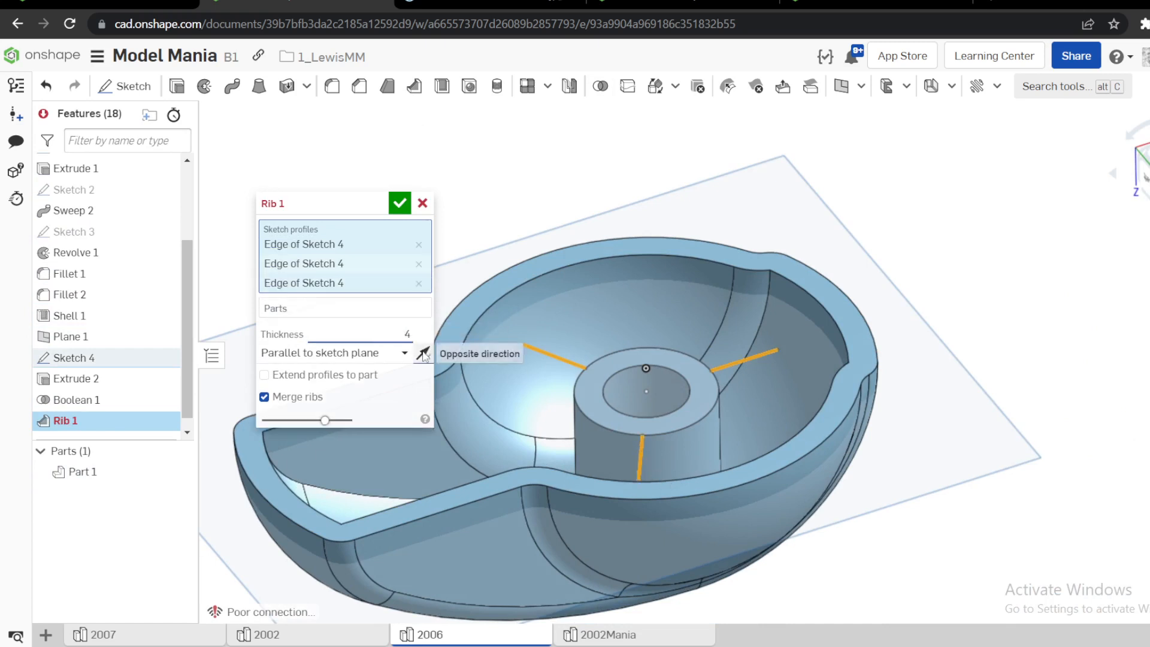
left_click(423, 352)
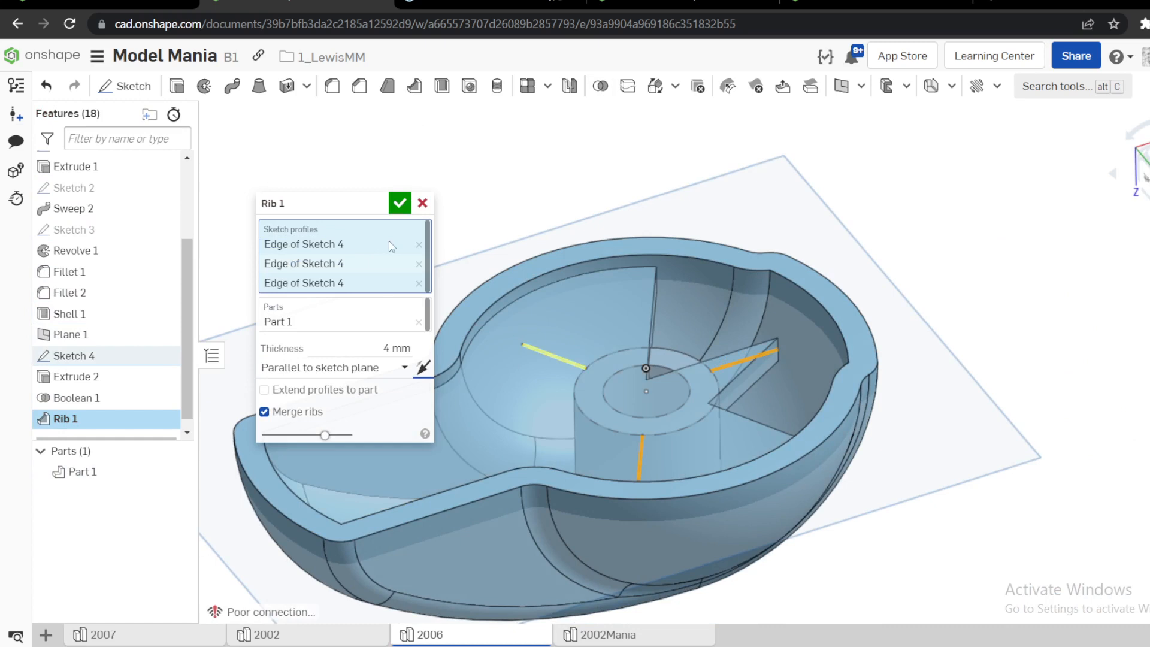
right_click_drag(479, 290, 580, 383)
right_click_drag(522, 358, 572, 336)
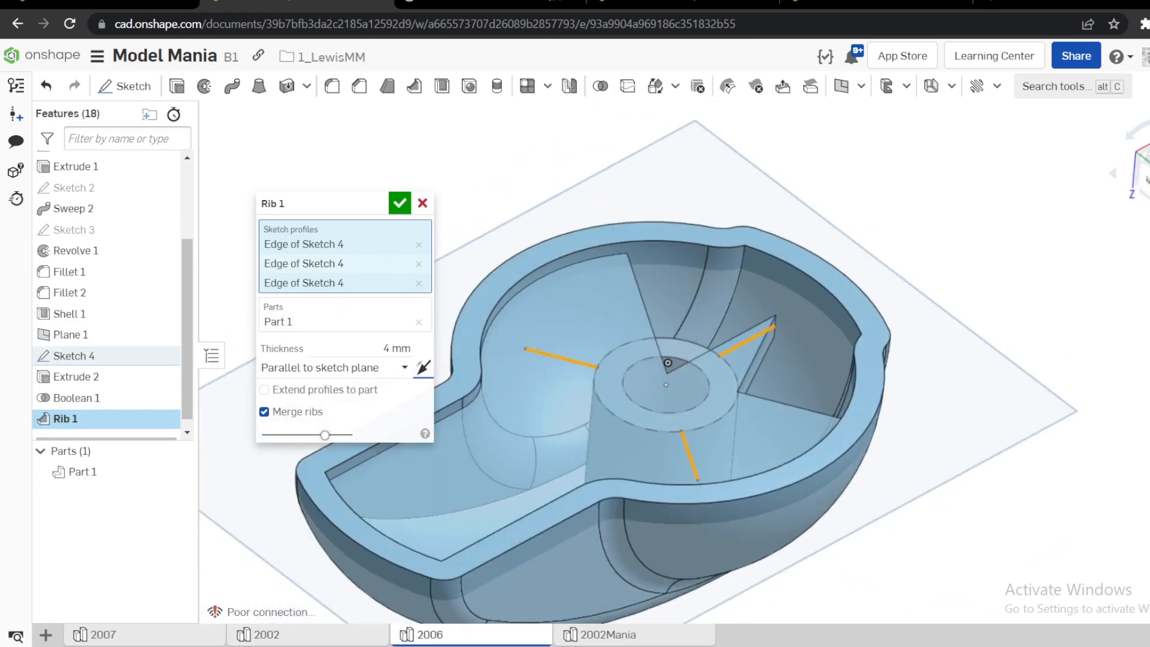
right_click_drag(644, 315, 617, 364)
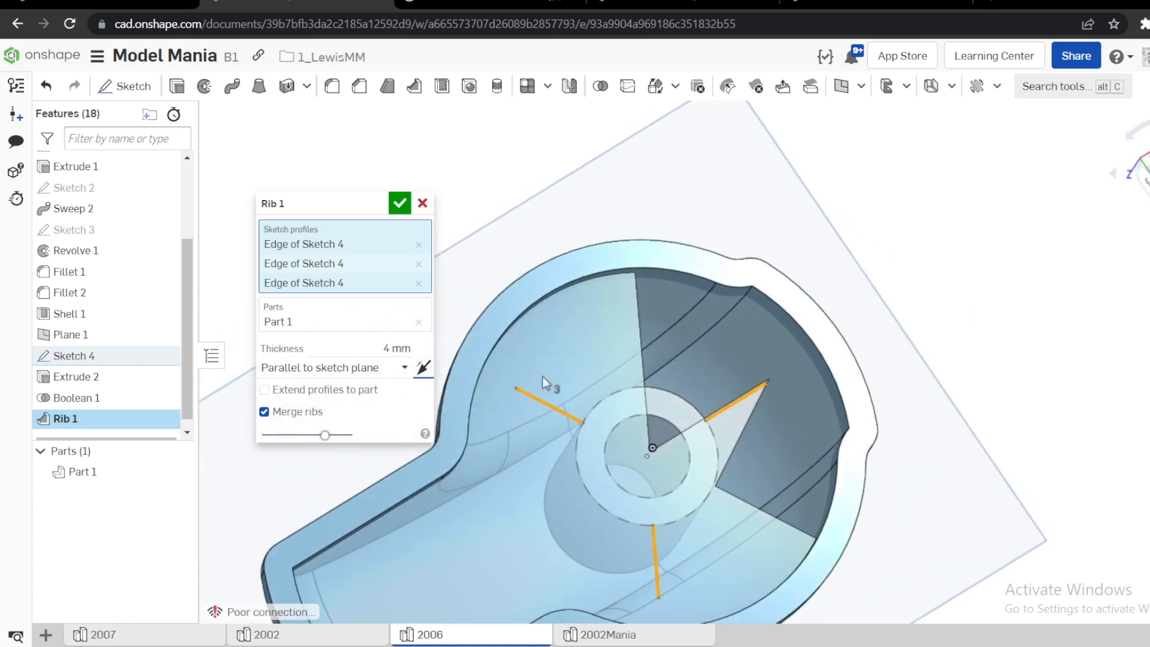
scroll(545, 376, "down", 3)
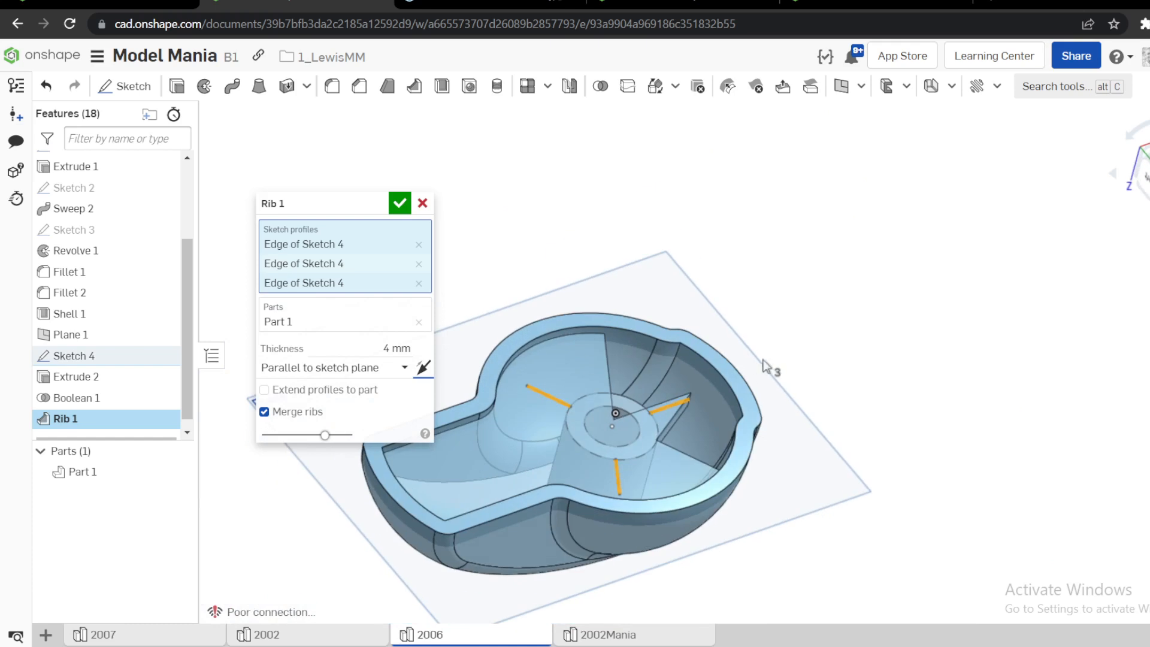
scroll(584, 383, "down", 2)
scroll(623, 383, "up", 5)
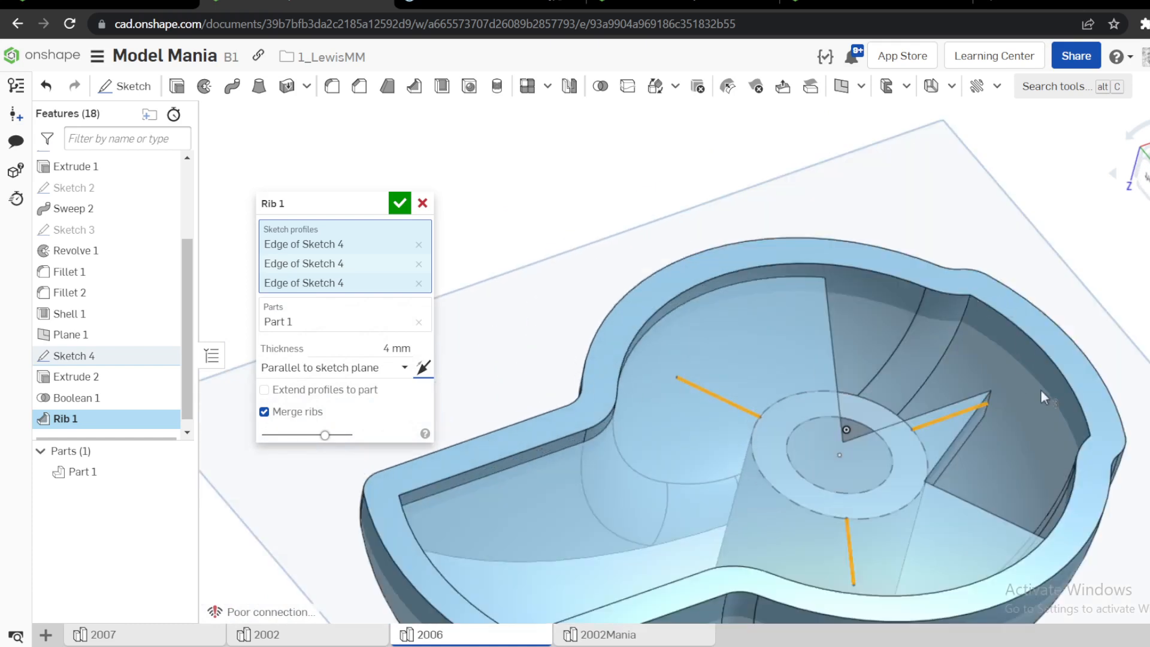
left_click(422, 203)
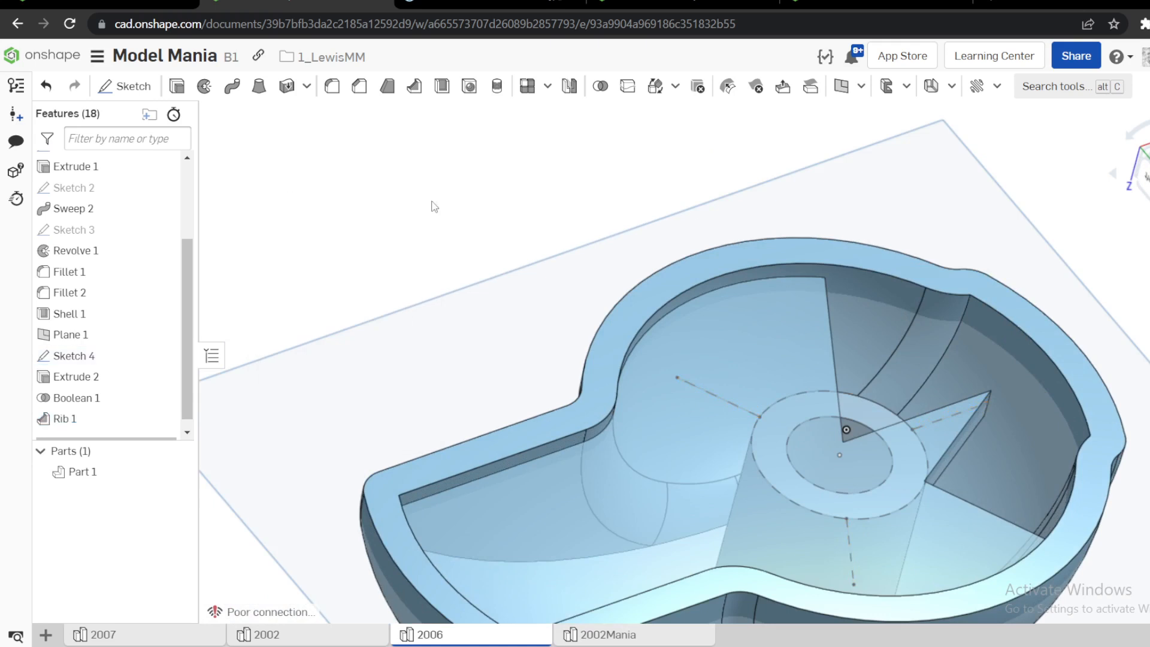
Edit Sketch 4 and make the outer end of a rib line coincident with the shell's inner wall edge.
right_click(95, 366)
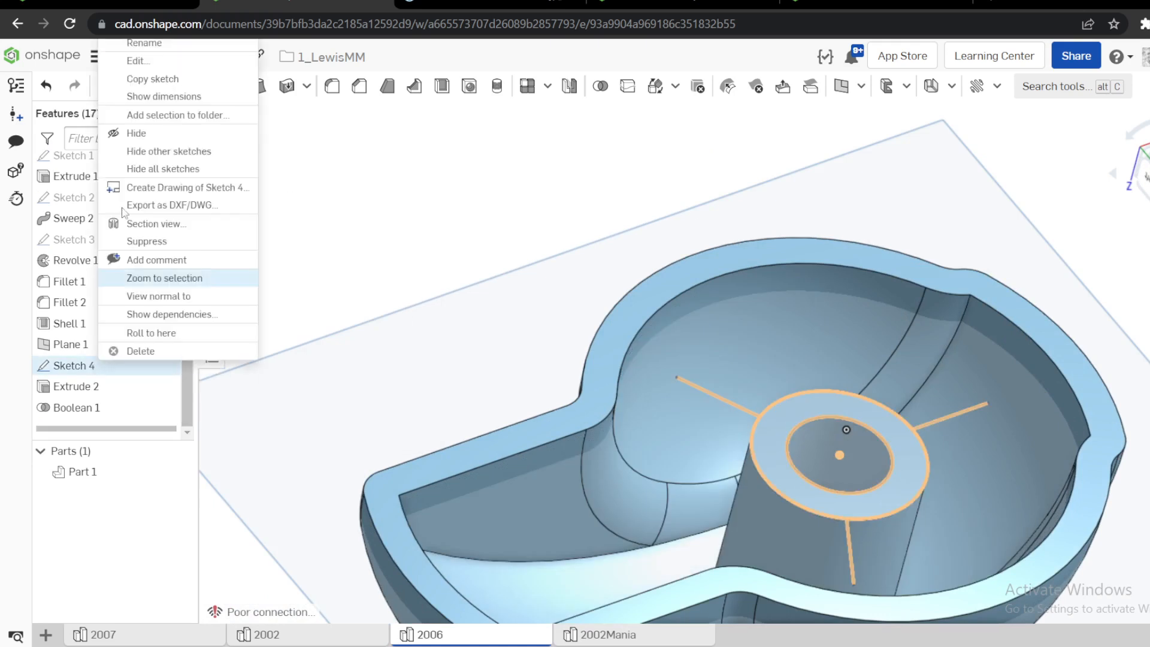
left_click(137, 62)
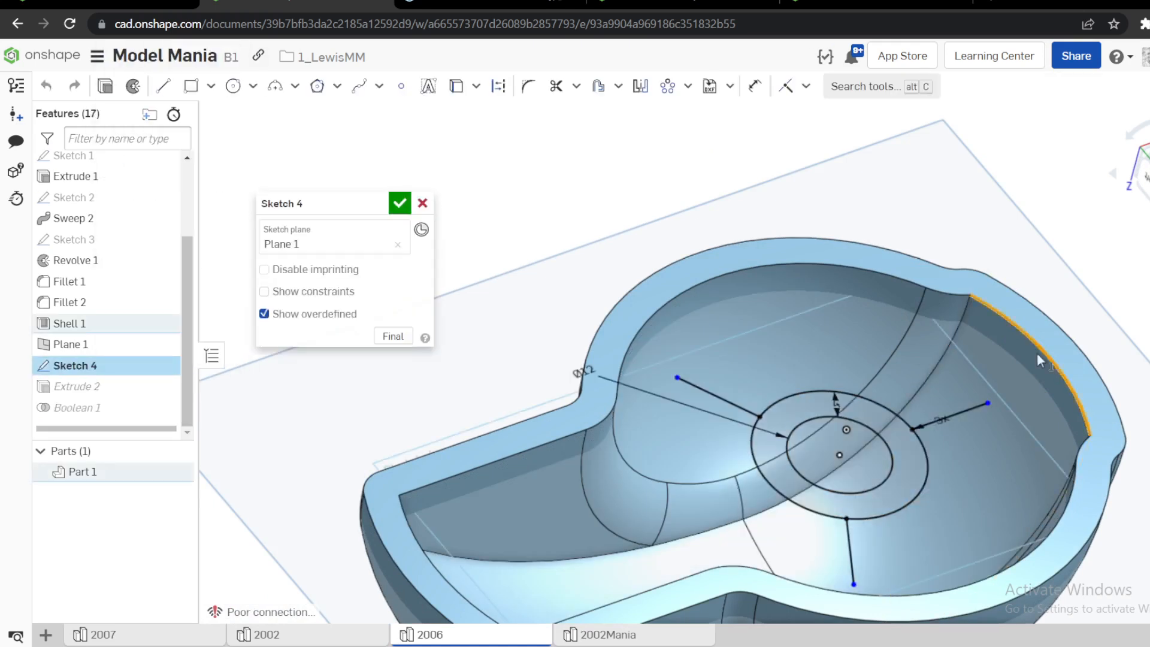
left_click(986, 407)
key("i")
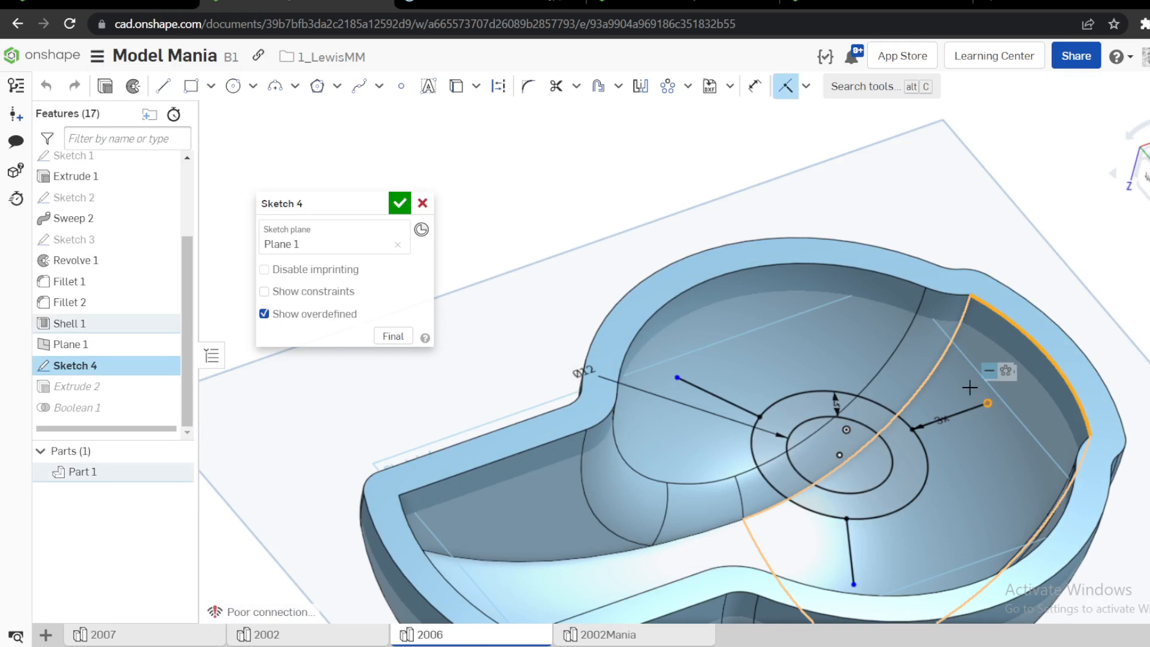
left_click(399, 203)
Try a 4 mm thick Rib from the three lengthened Sketch 4 lines, using the opposite direction.
left_click(415, 85)
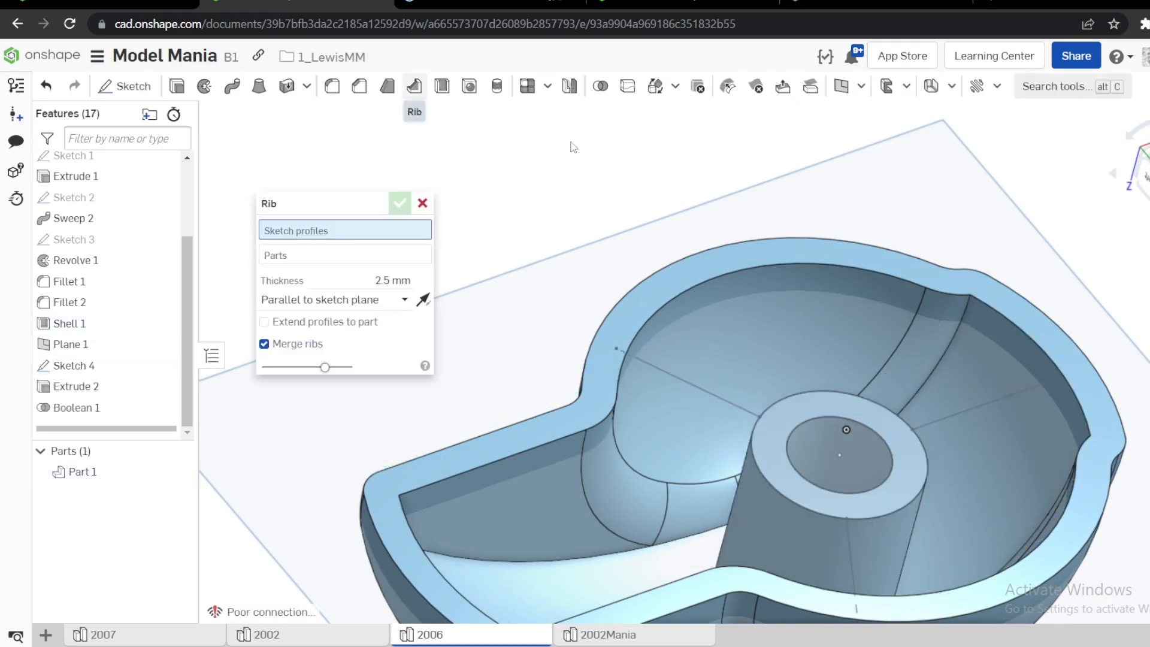
left_click(703, 384)
left_click(965, 415)
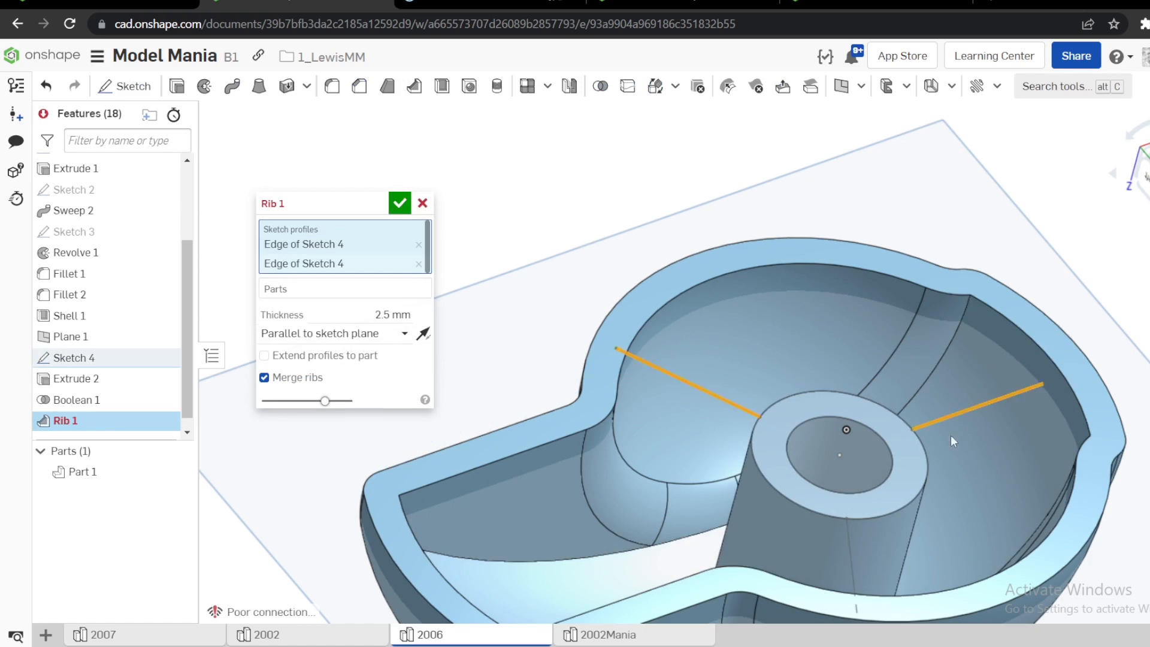
left_click(850, 566)
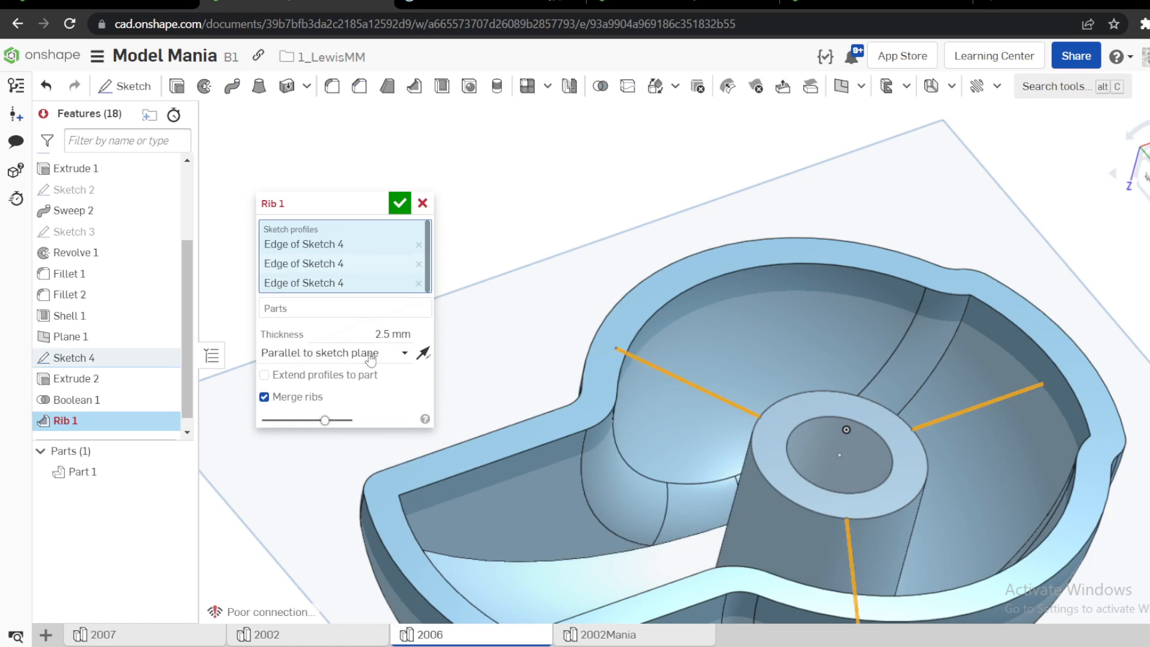
left_click(393, 334)
type("4")
key("Return")
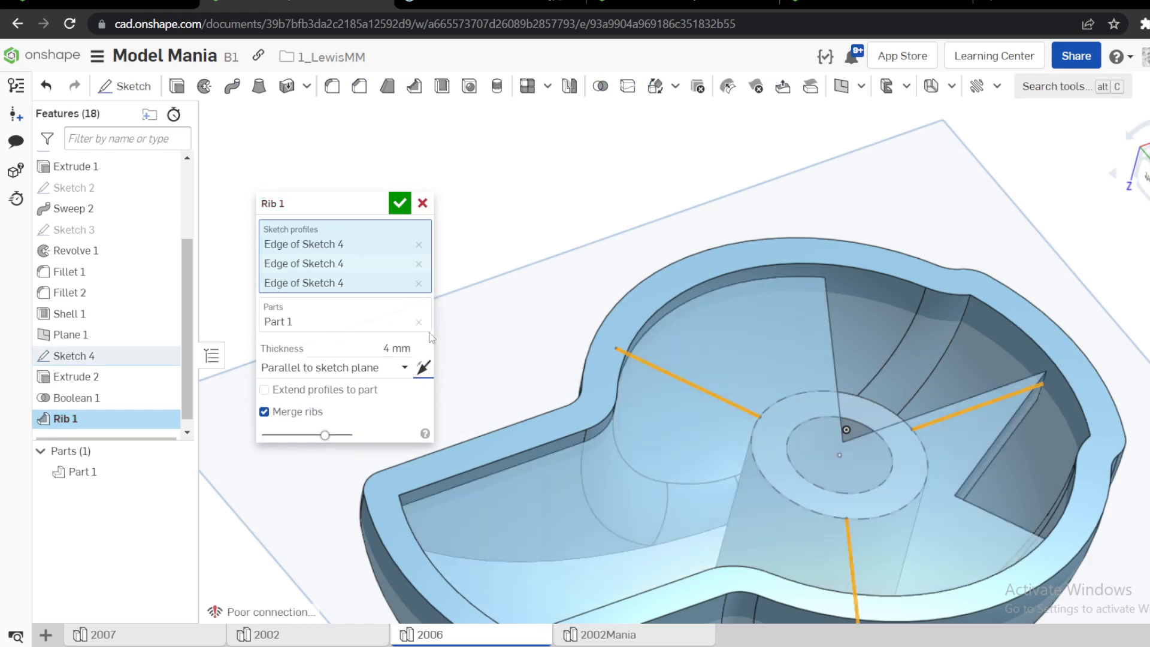
scroll(608, 295, "up", 3)
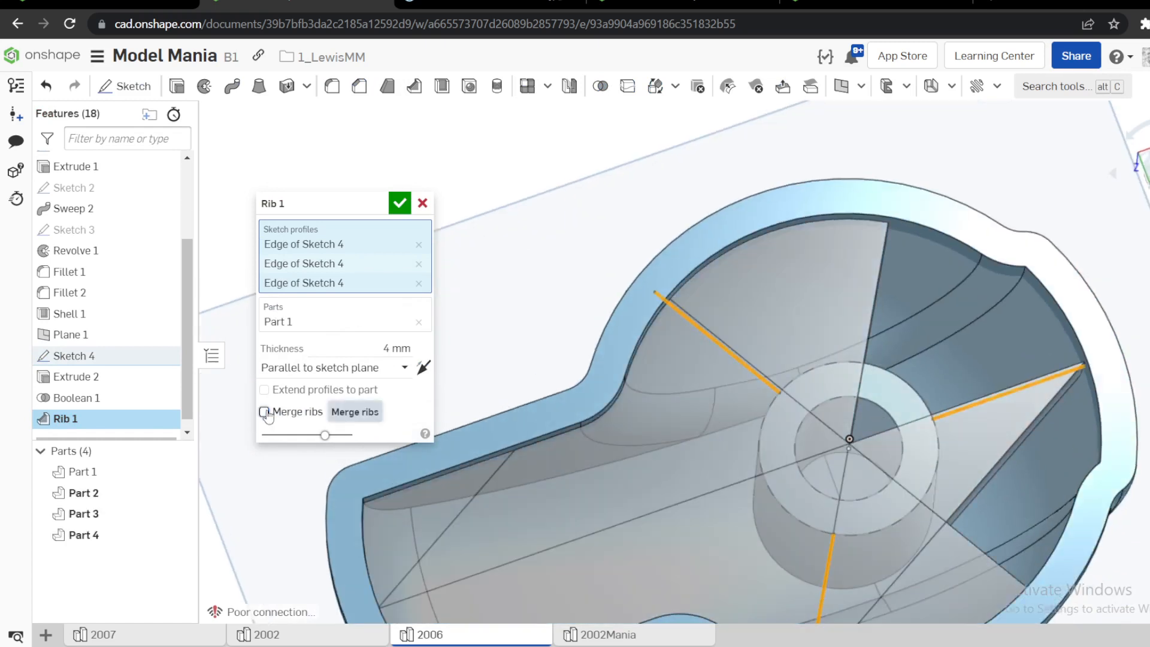
Try extending the rib profiles to the part and clearing the rib's target part.
left_click(264, 390)
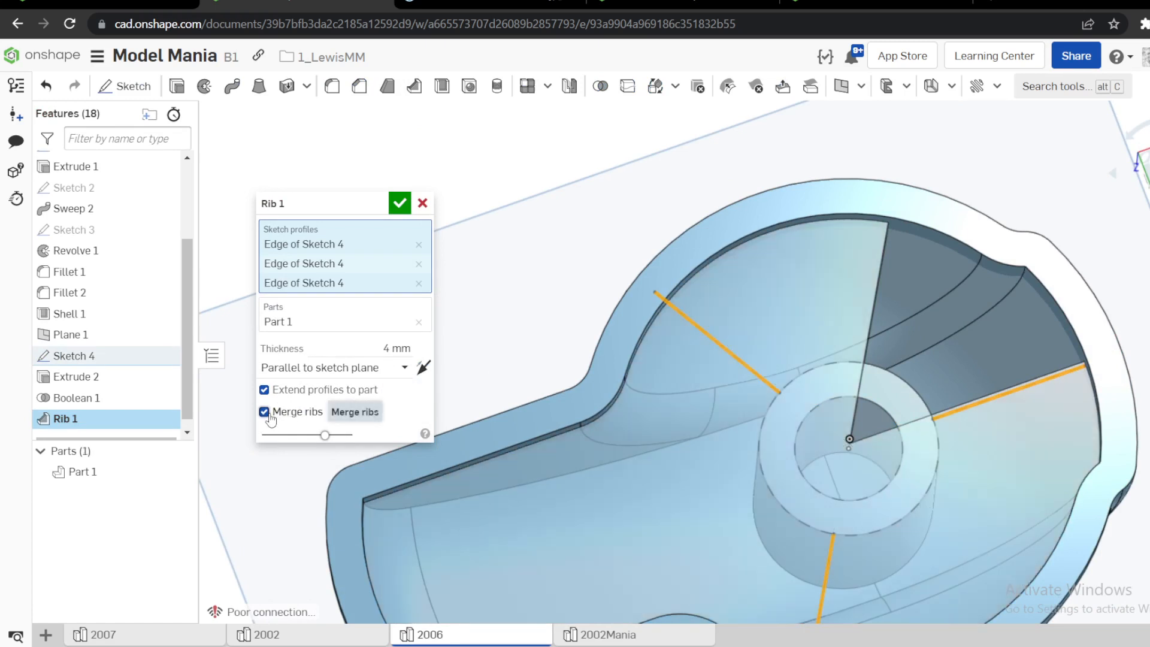
right_click_drag(539, 407, 713, 390)
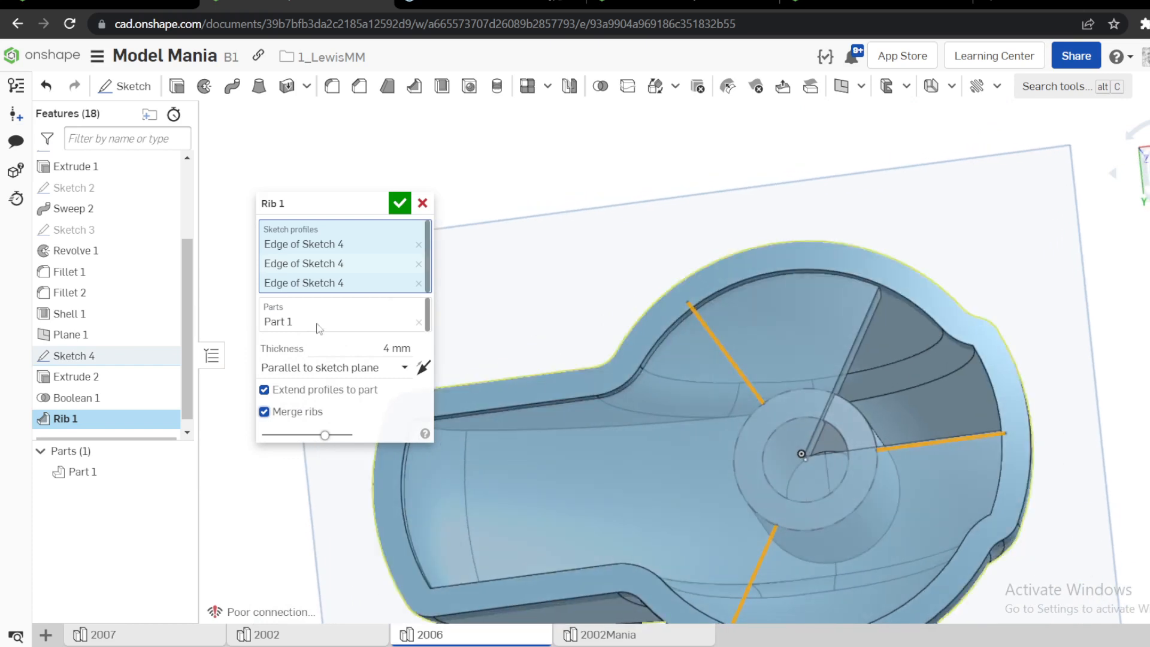
left_click(359, 324)
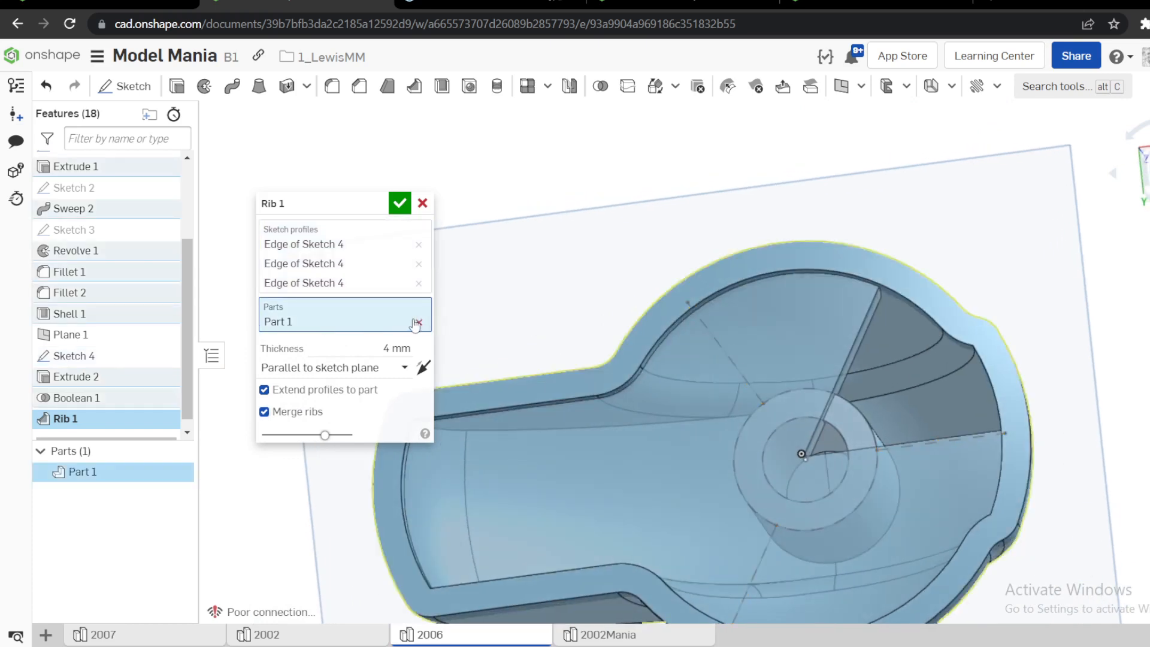
left_click(417, 322)
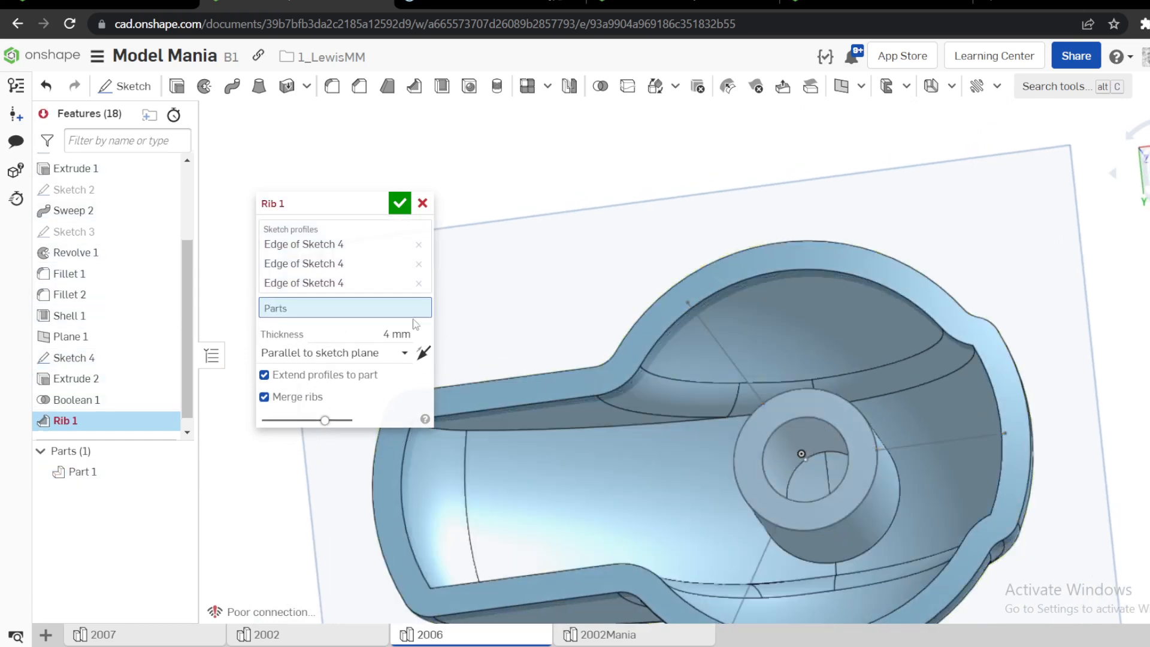
left_click(423, 203)
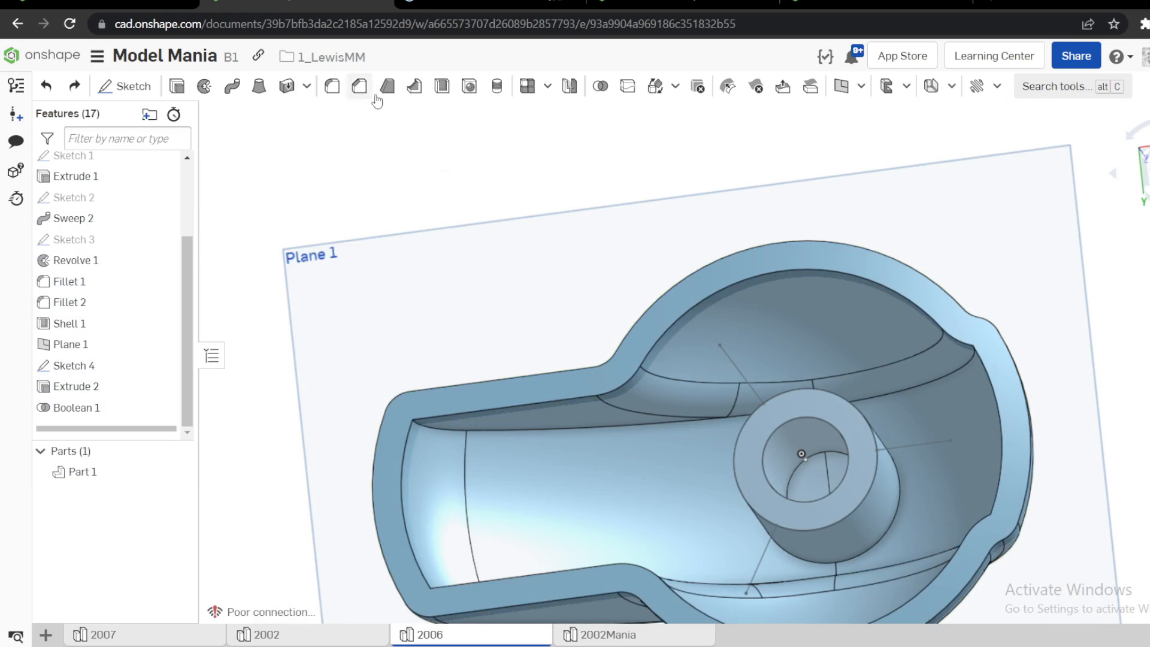
Try a Rib from the three Sketch 4 lines with profiles extended to part and Part 1 as the target.
left_click(412, 87)
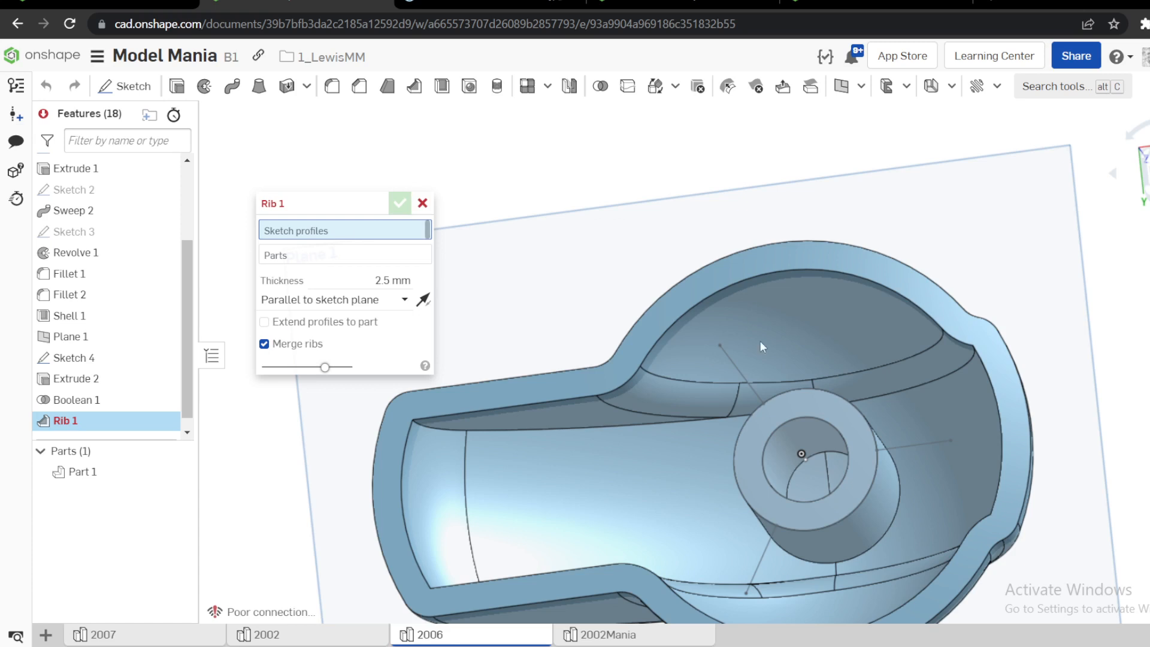
left_click(745, 376)
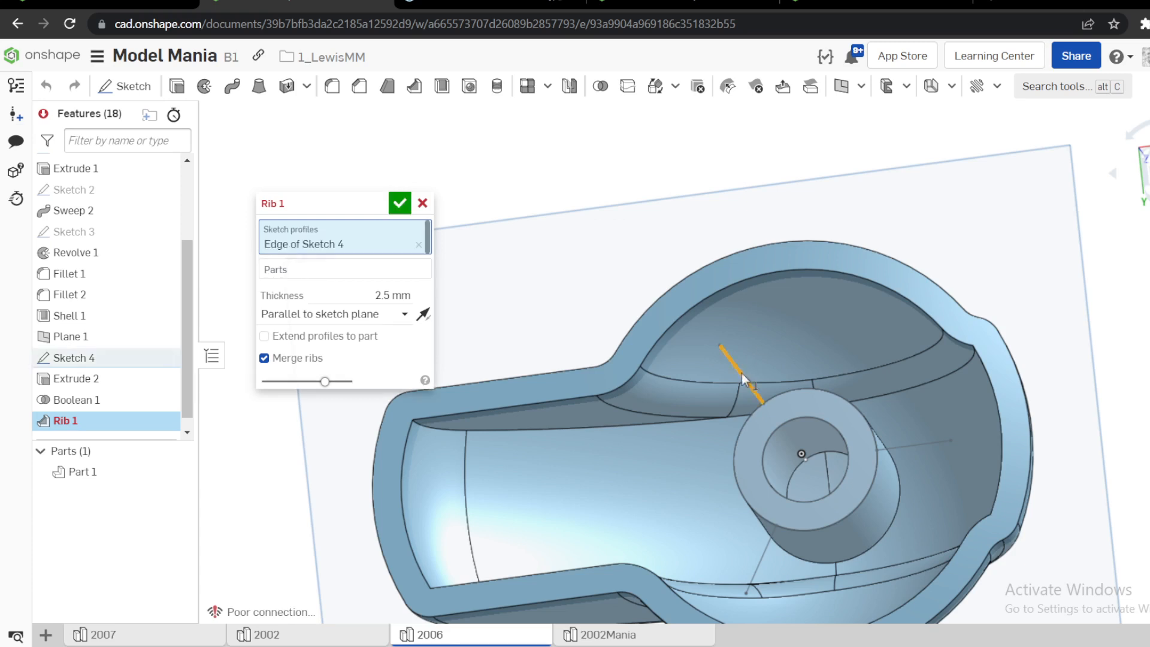
left_click(919, 448)
left_click(771, 539)
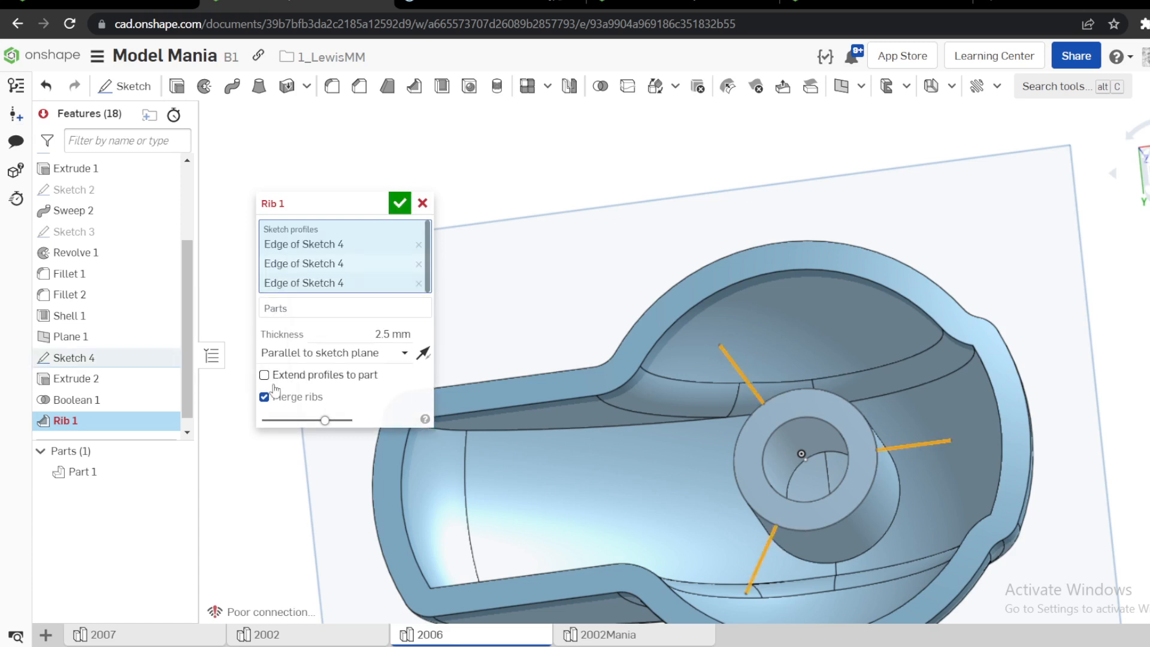
left_click(265, 375)
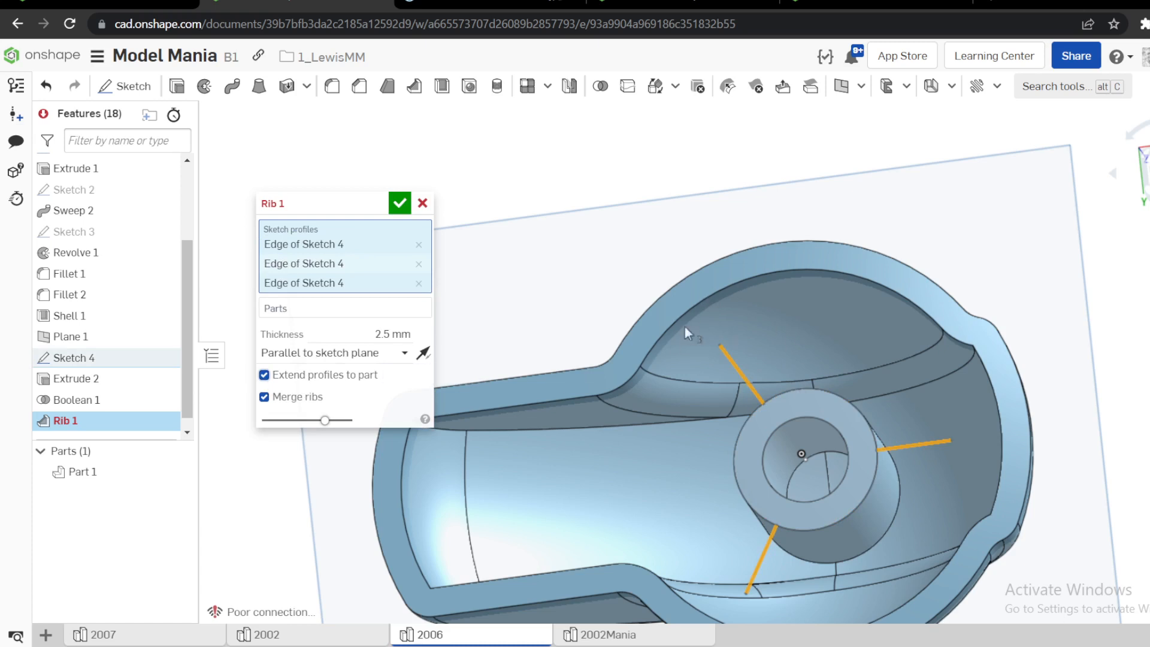
left_click(331, 312)
left_click(547, 394)
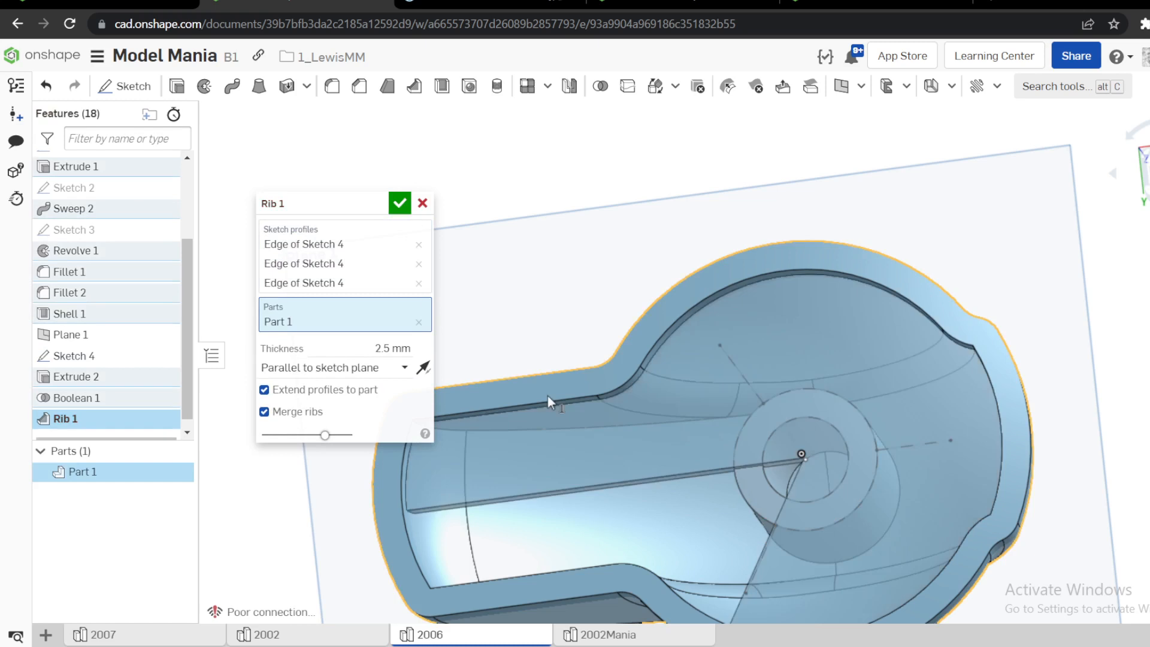
right_click_drag(548, 394, 658, 351)
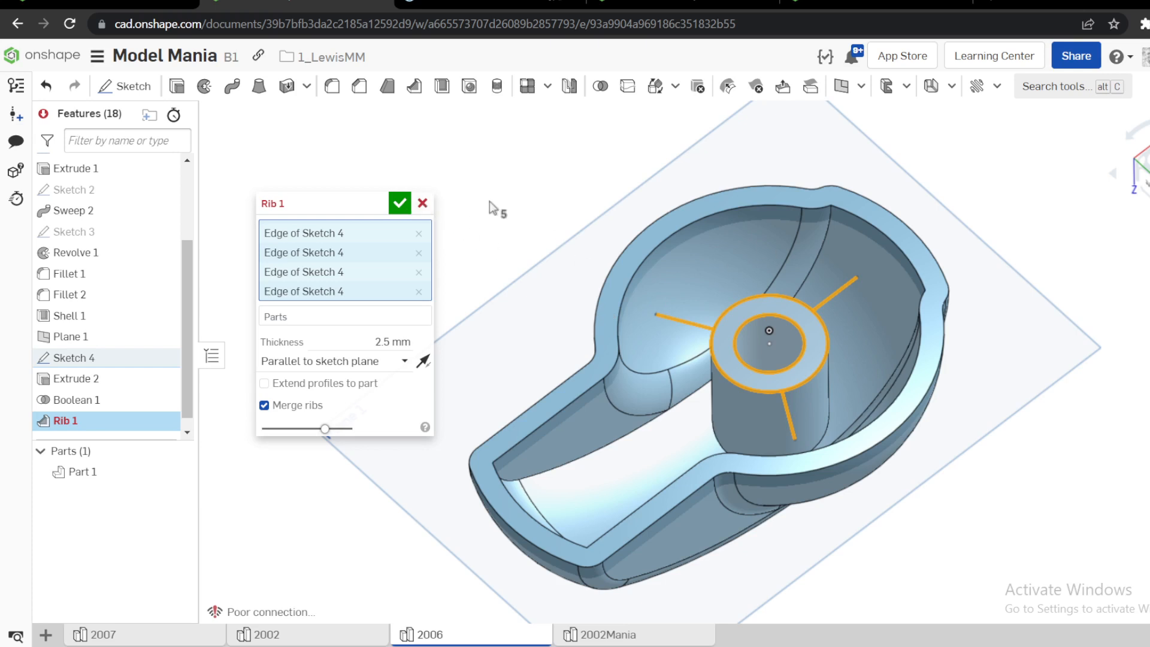
left_click(424, 207)
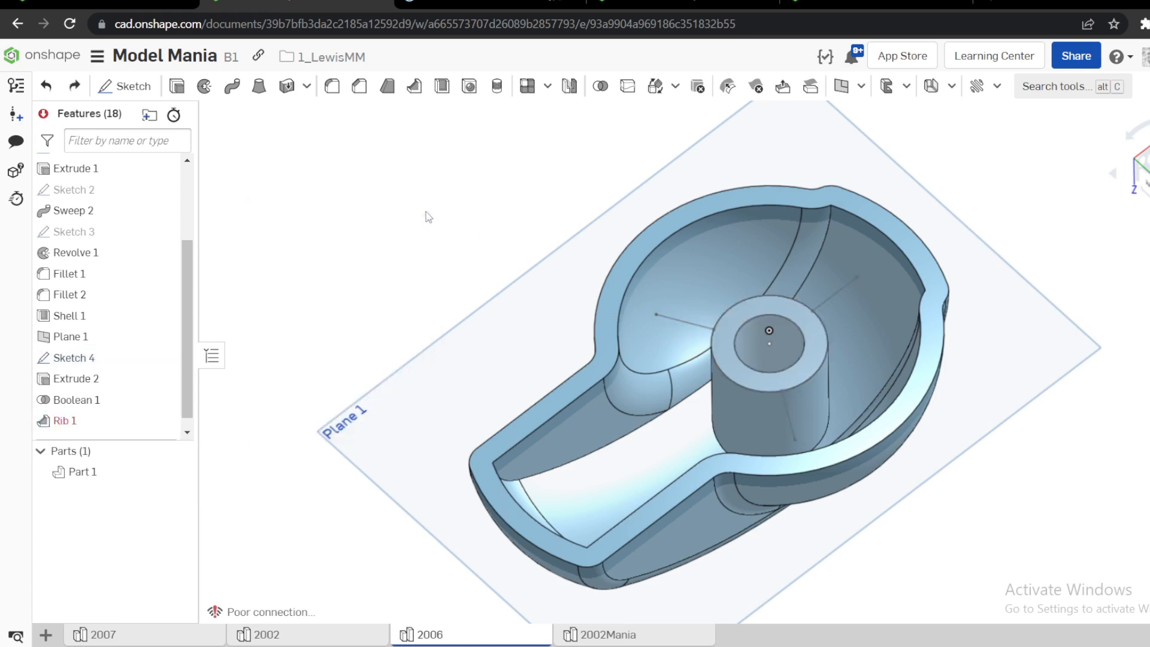
Set up a 4 mm thick Rib from the three Sketch 4 lines, extending profiles to part, with Part 1 as target.
left_click(389, 88)
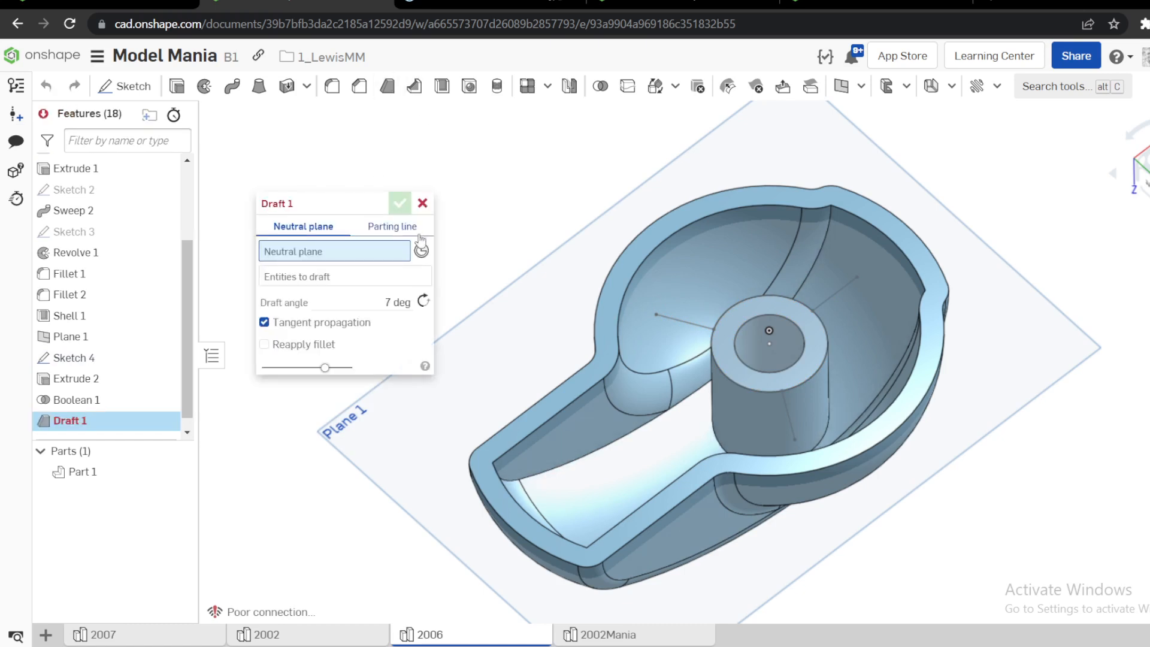
left_click(421, 200)
left_click(414, 87)
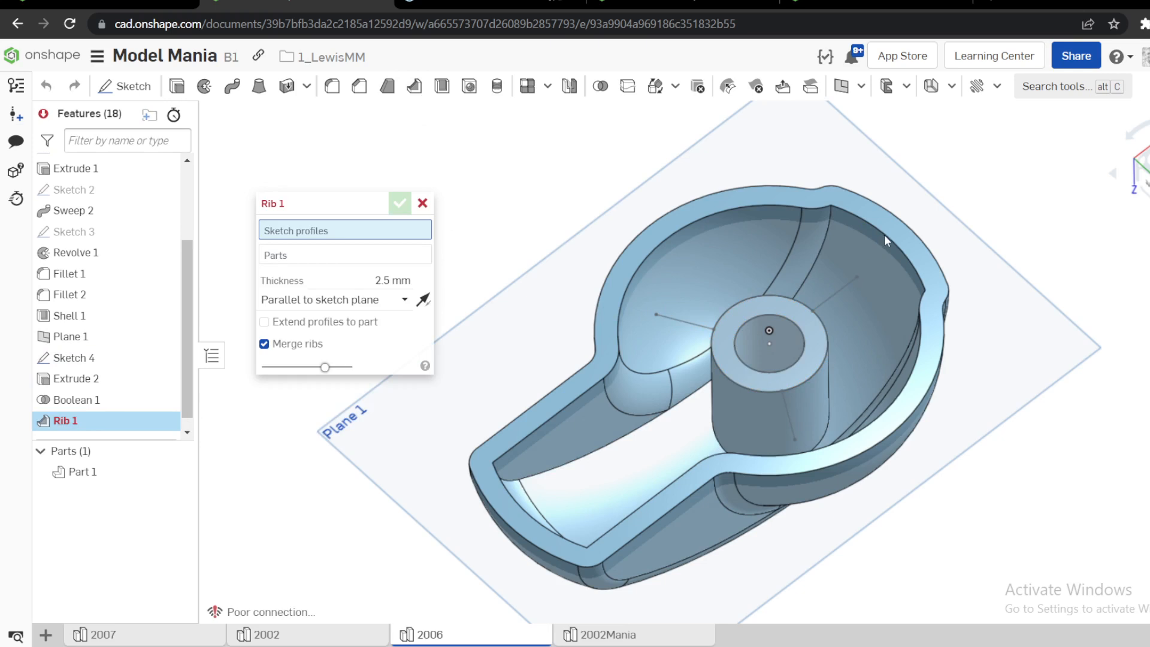
left_click(820, 300)
left_click(689, 319)
left_click(788, 424)
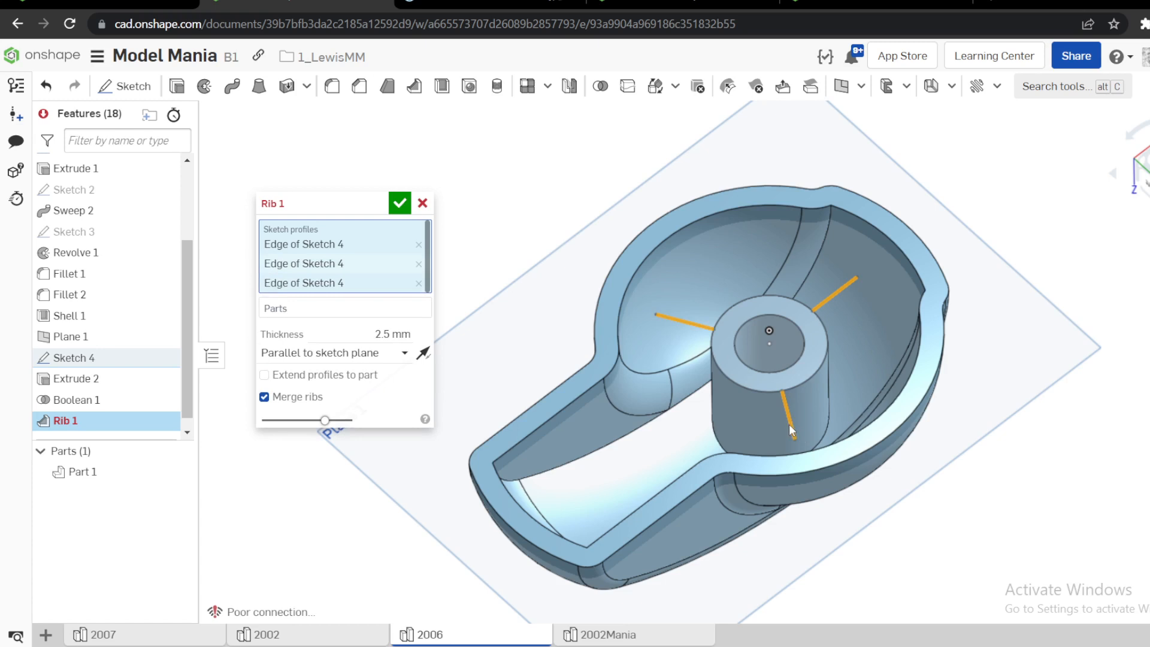
left_click(397, 334)
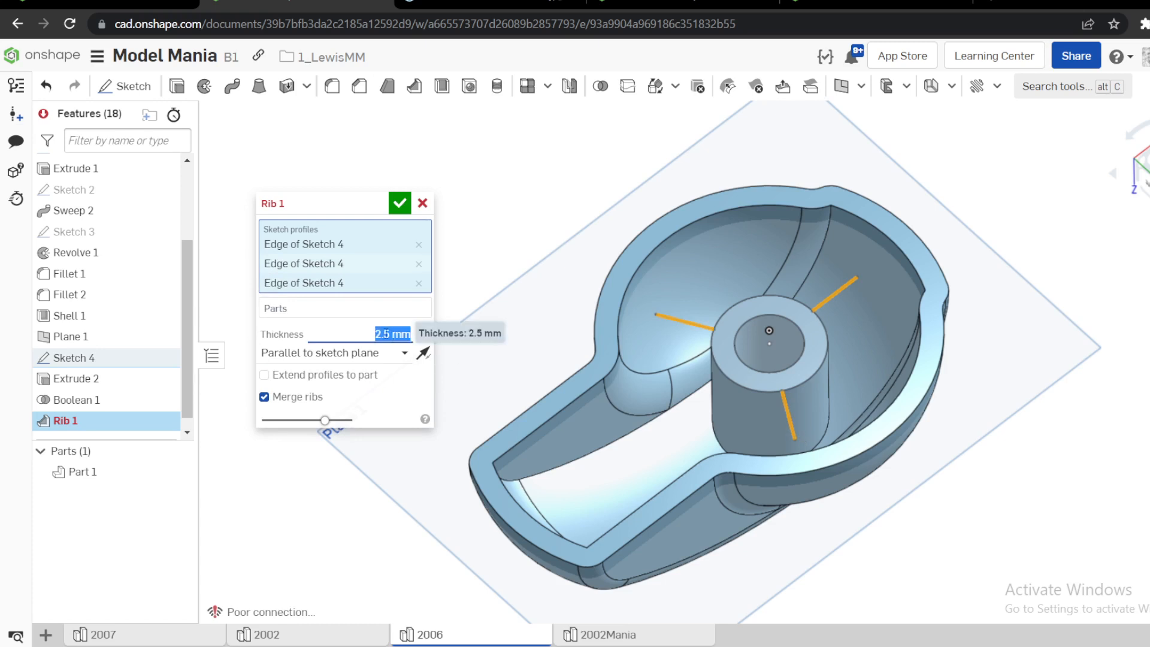
type("4")
left_click(266, 376)
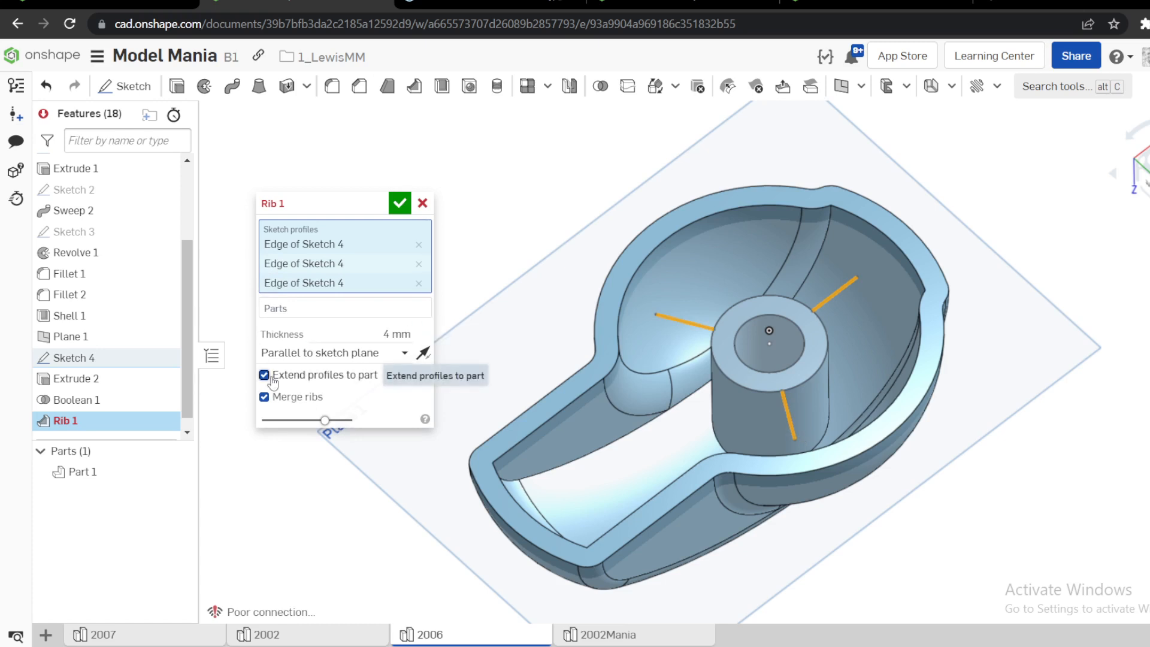
left_click(297, 311)
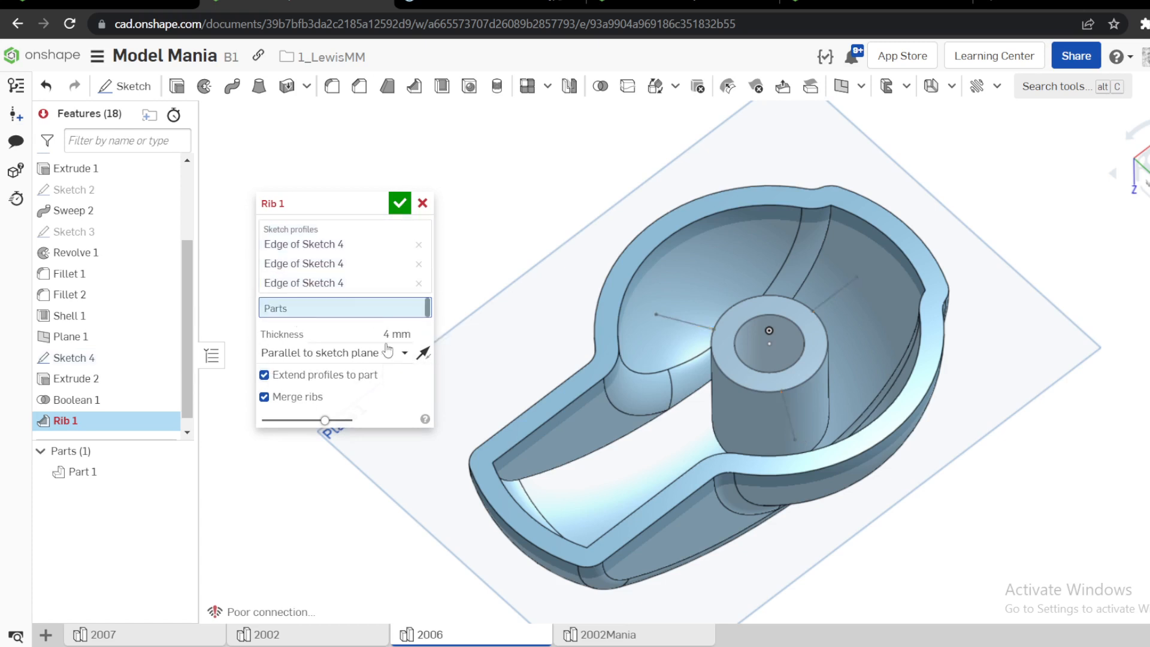
left_click(504, 438)
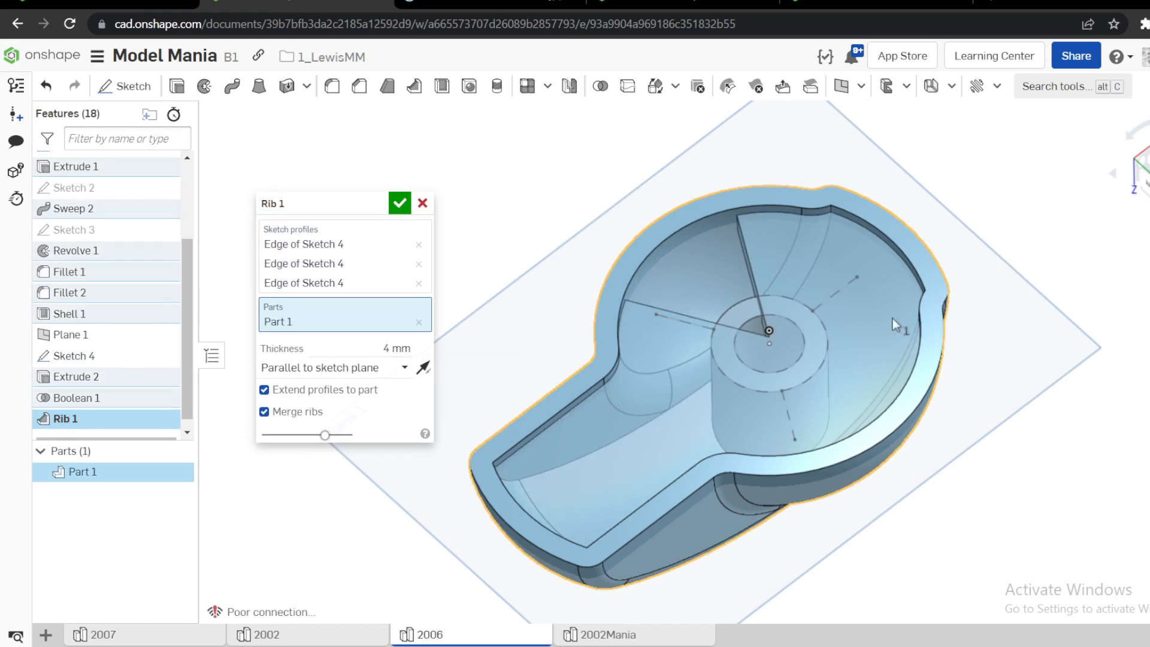
Compare the rib's parallel and normal directions, and complete the rib with Normal to sketch plane.
left_click(334, 369)
left_click(308, 415)
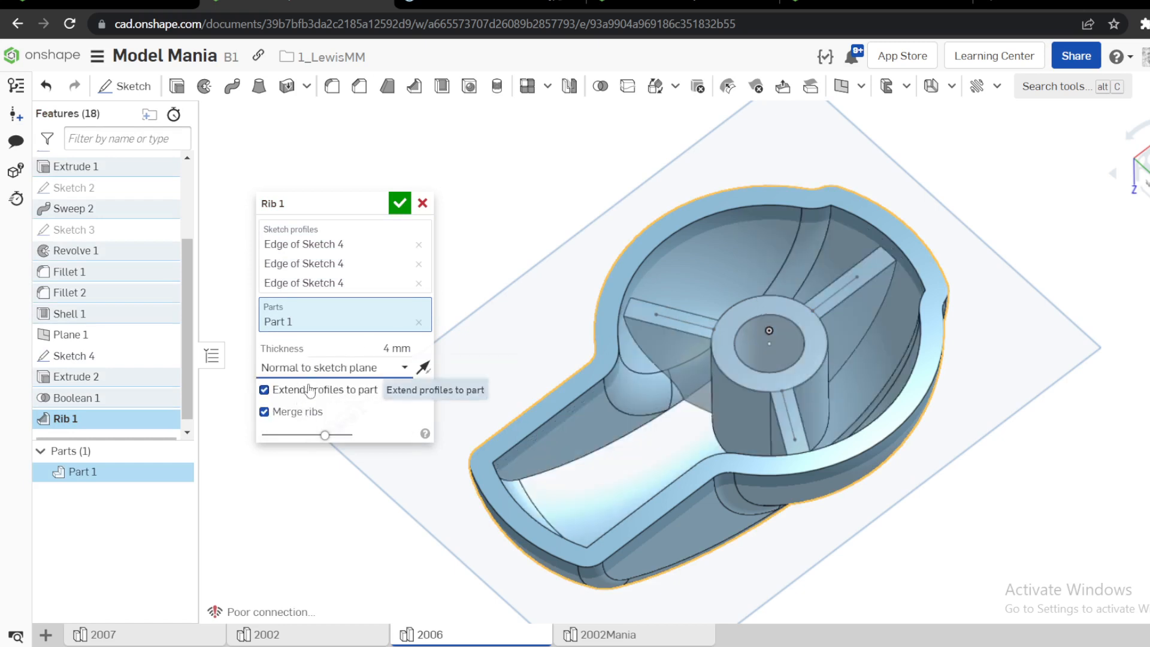
right_click_drag(611, 365, 629, 332)
left_click(379, 369)
left_click(360, 388)
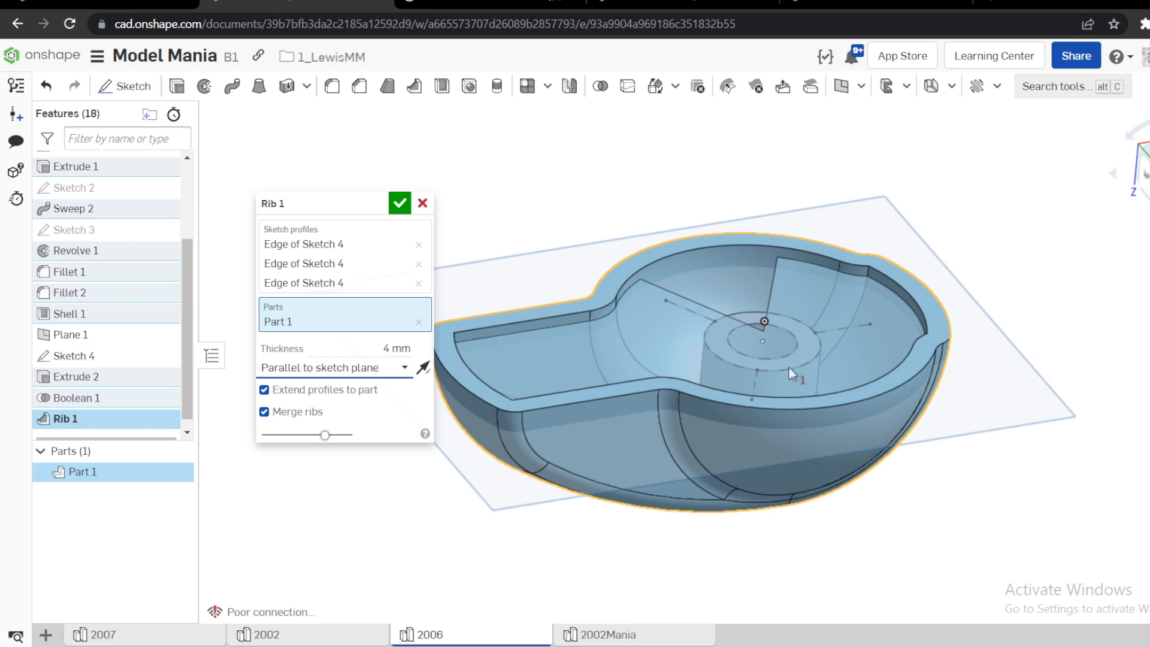
left_click(367, 368)
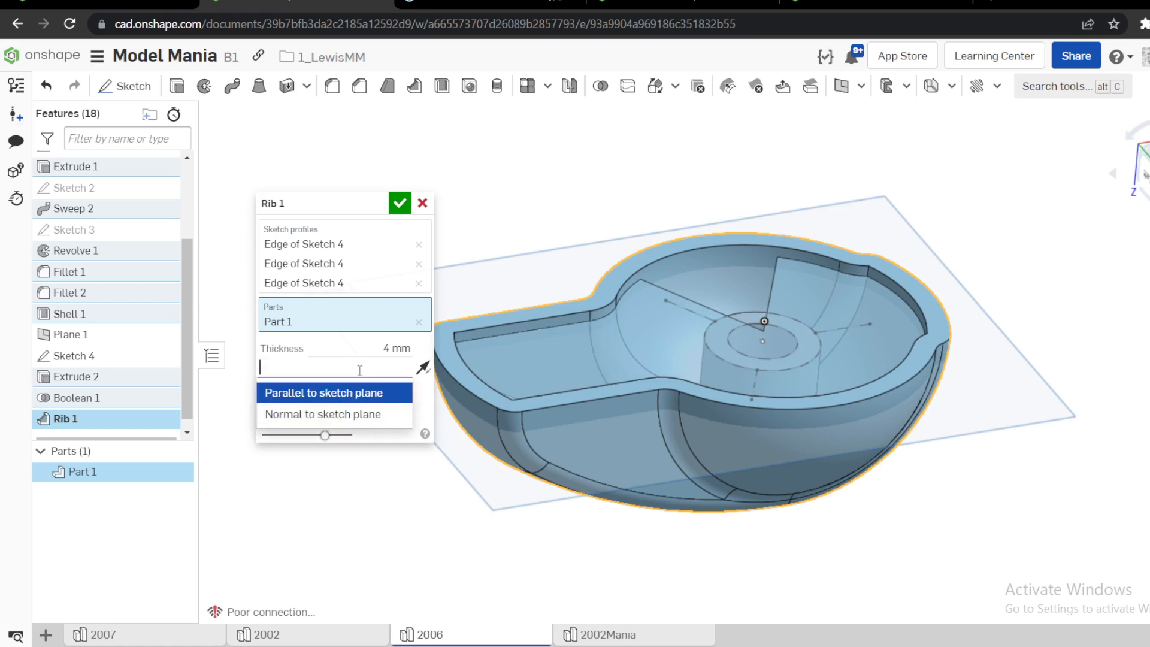
left_click(318, 413)
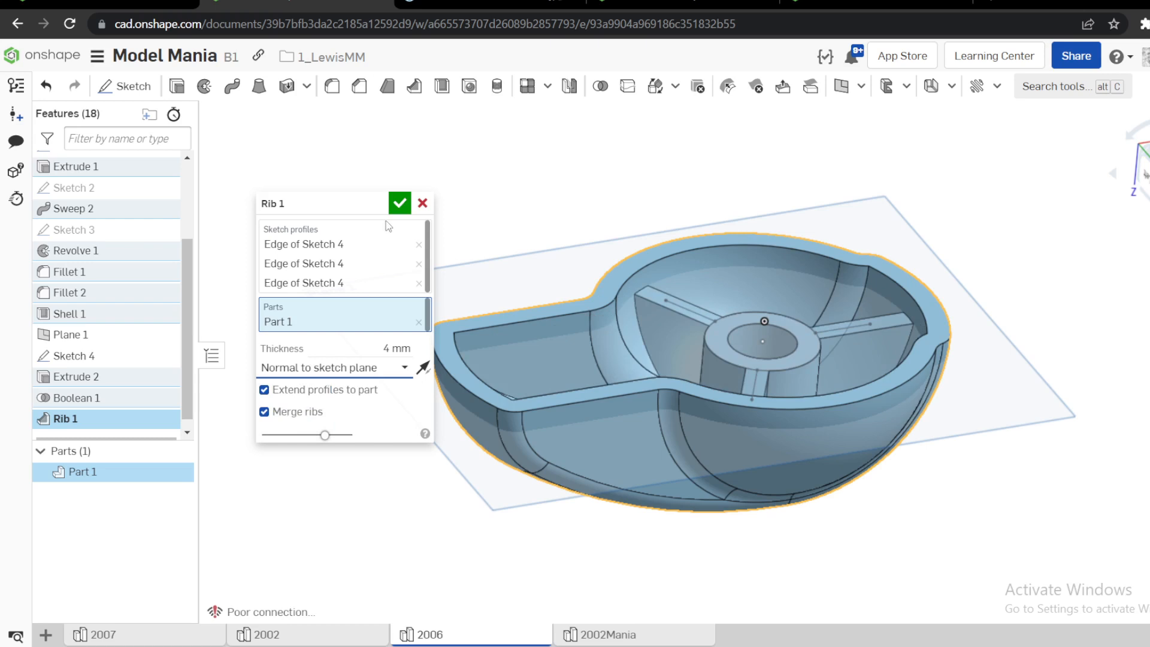
left_click(400, 204)
Hide all planes and Sketch 4 so only the knob body remains displayed.
key("p")
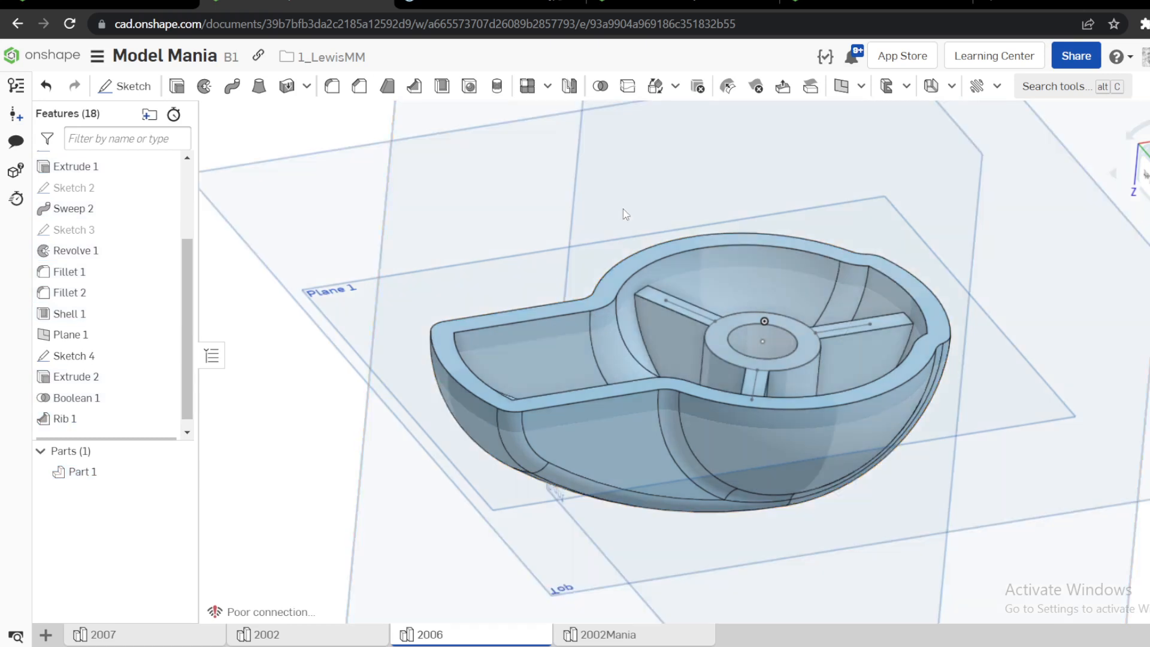
key("p")
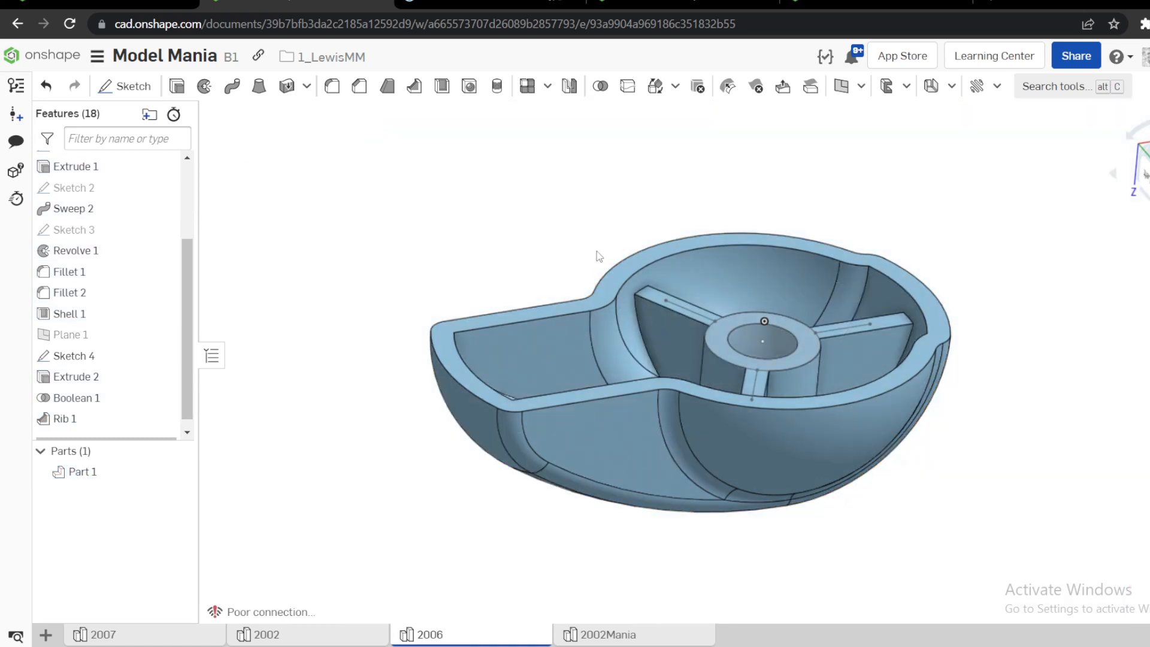
mouse_move(597, 251)
right_mouse_down()
mouse_move(692, 436)
mouse_move(780, 431)
mouse_move(683, 361)
right_mouse_up()
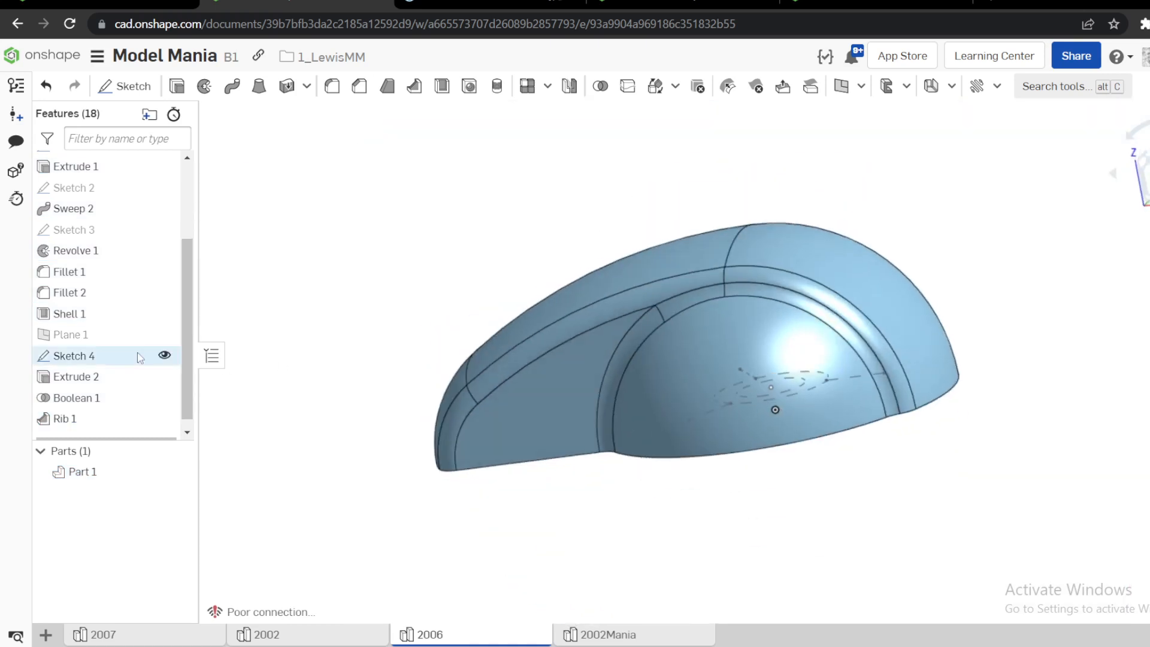
left_click(165, 357)
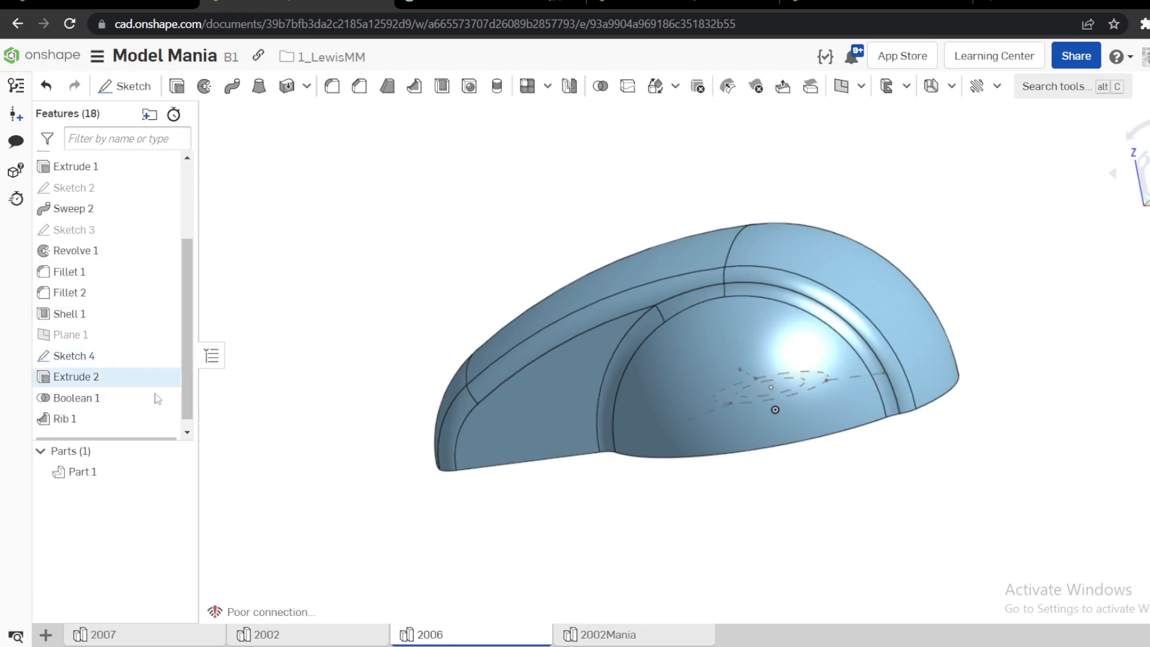
Change Part 1's appearance to the pale yellow palette colour.
right_click(86, 476)
left_click(147, 238)
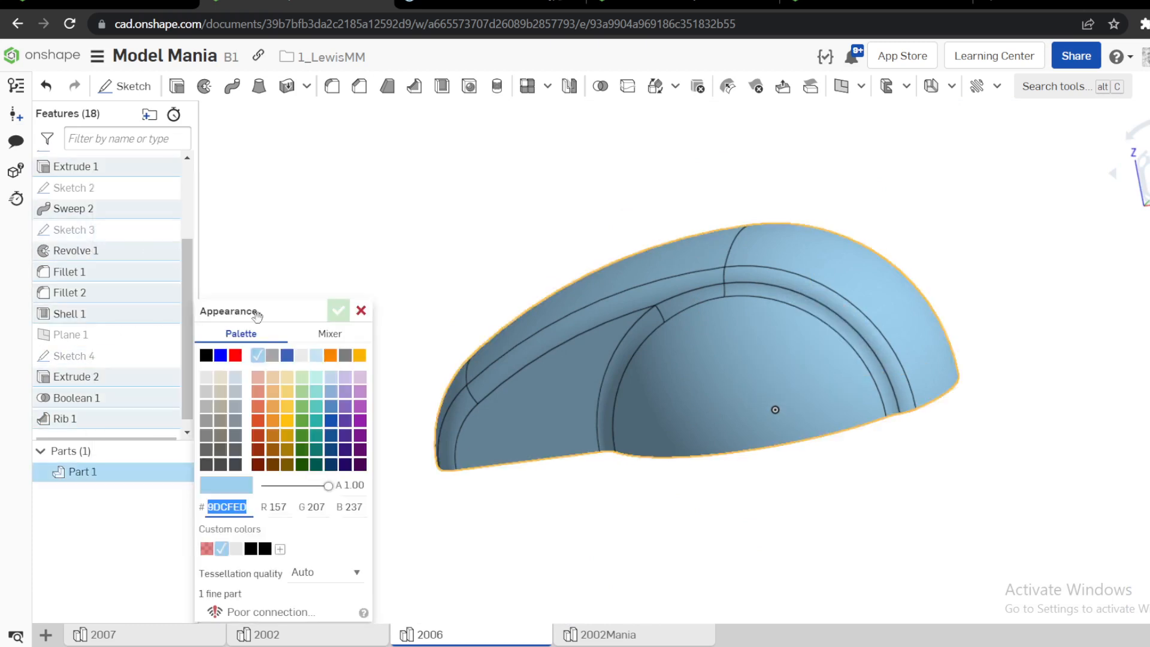
left_click(285, 376)
left_click(339, 310)
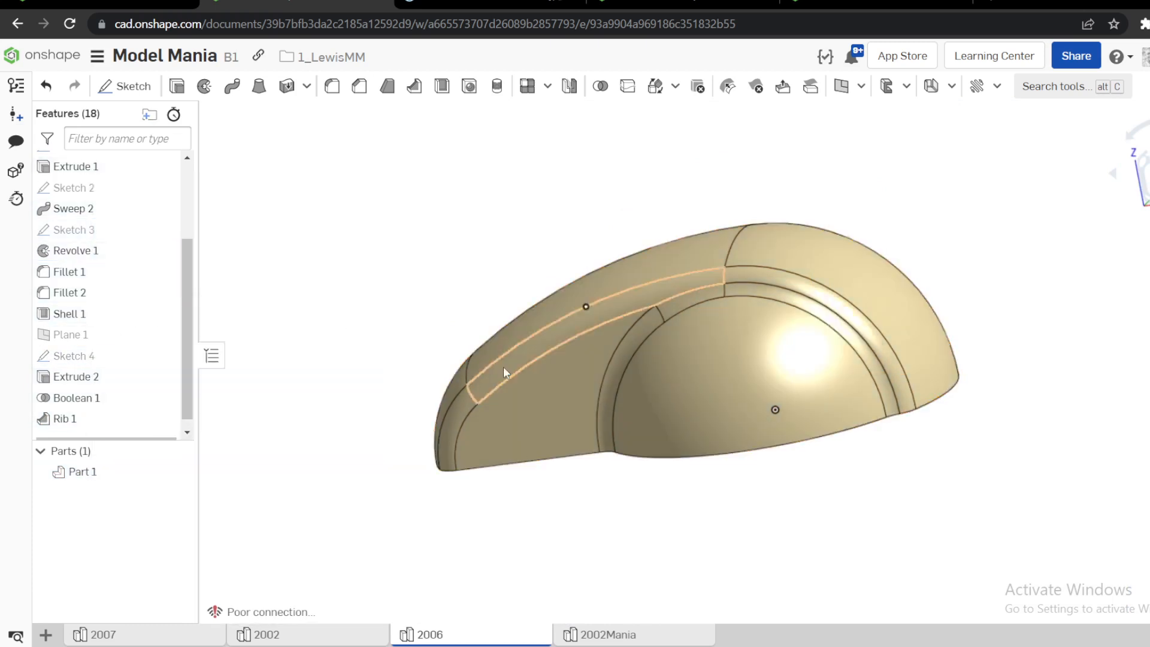
Start a Fillet with a 1 mm radius, trying the straight inner rim edge of the handle and removing it from the selection.
right_click_drag(503, 367, 501, 225)
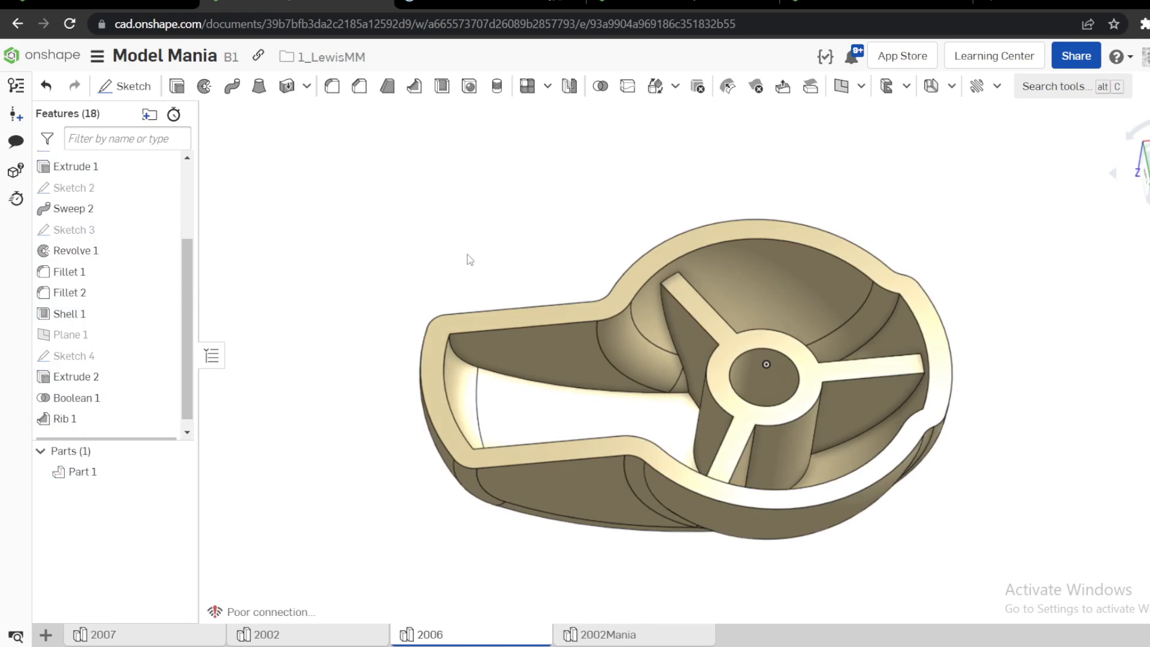
key("shift+f")
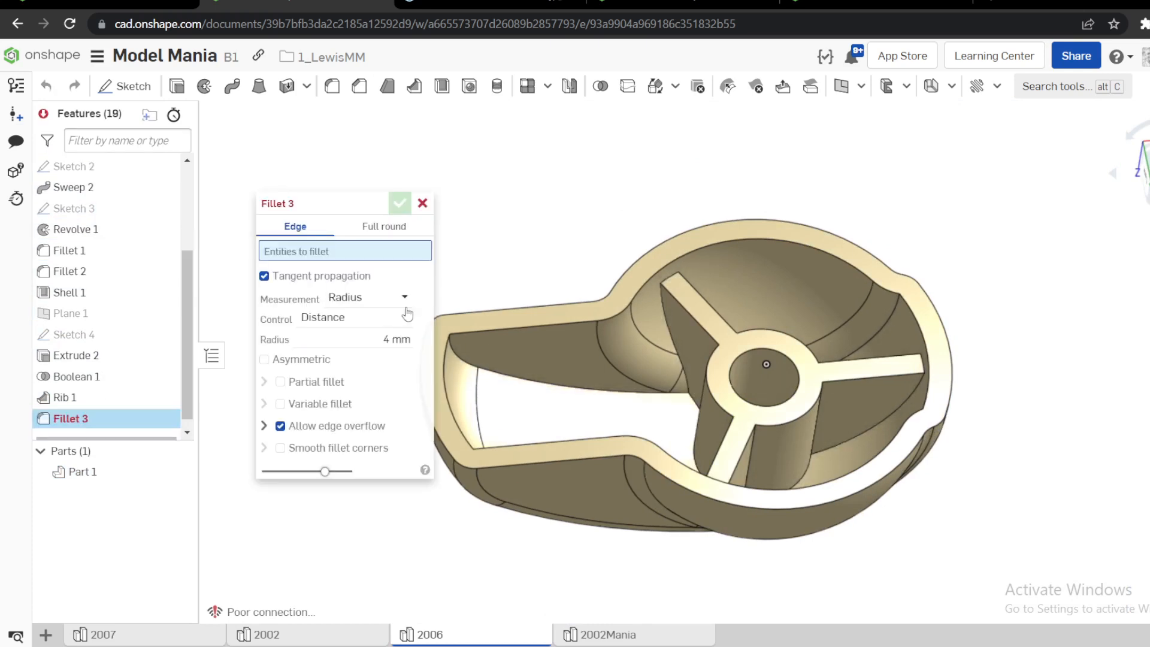
type("1")
key("Return")
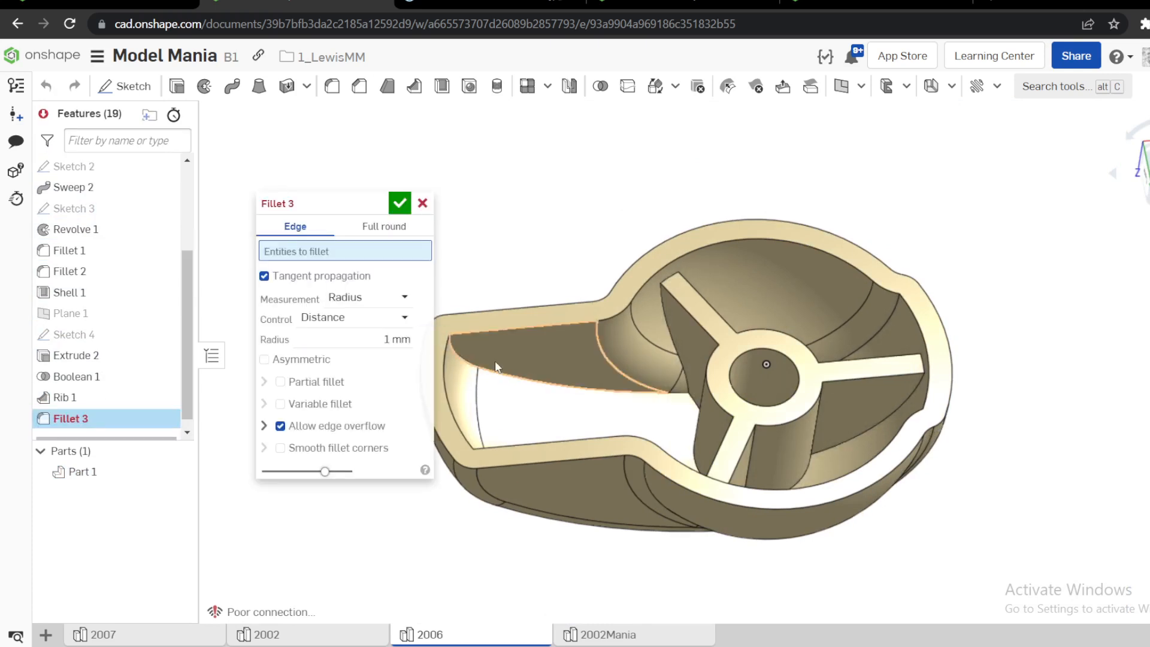
left_click(477, 332)
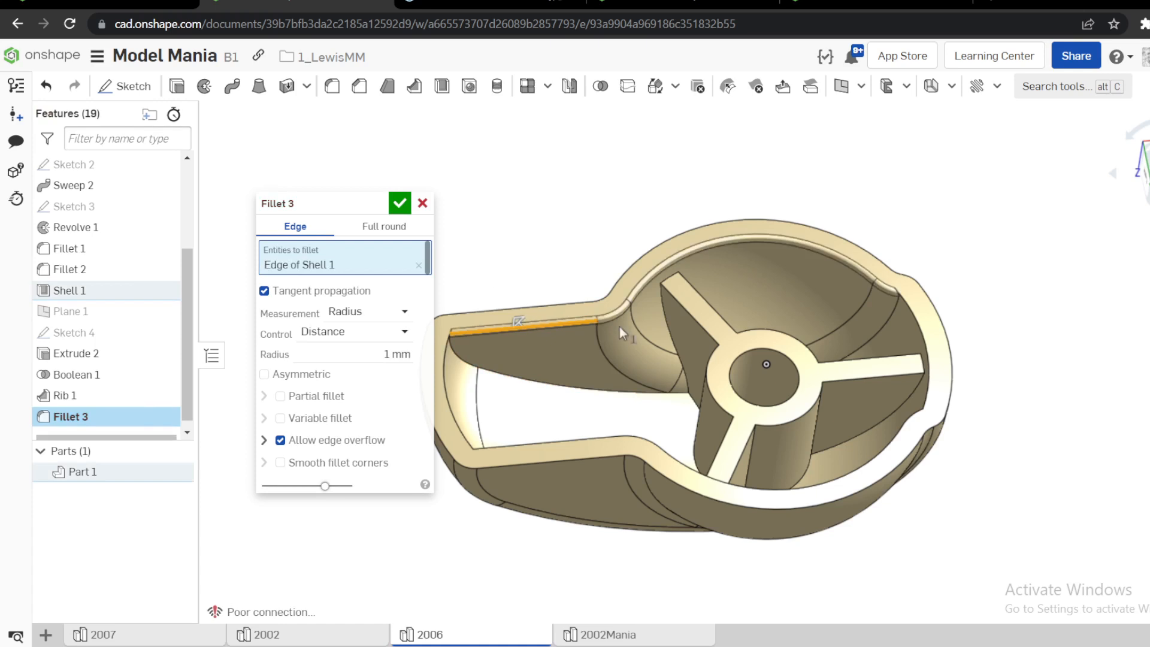
left_click(418, 265)
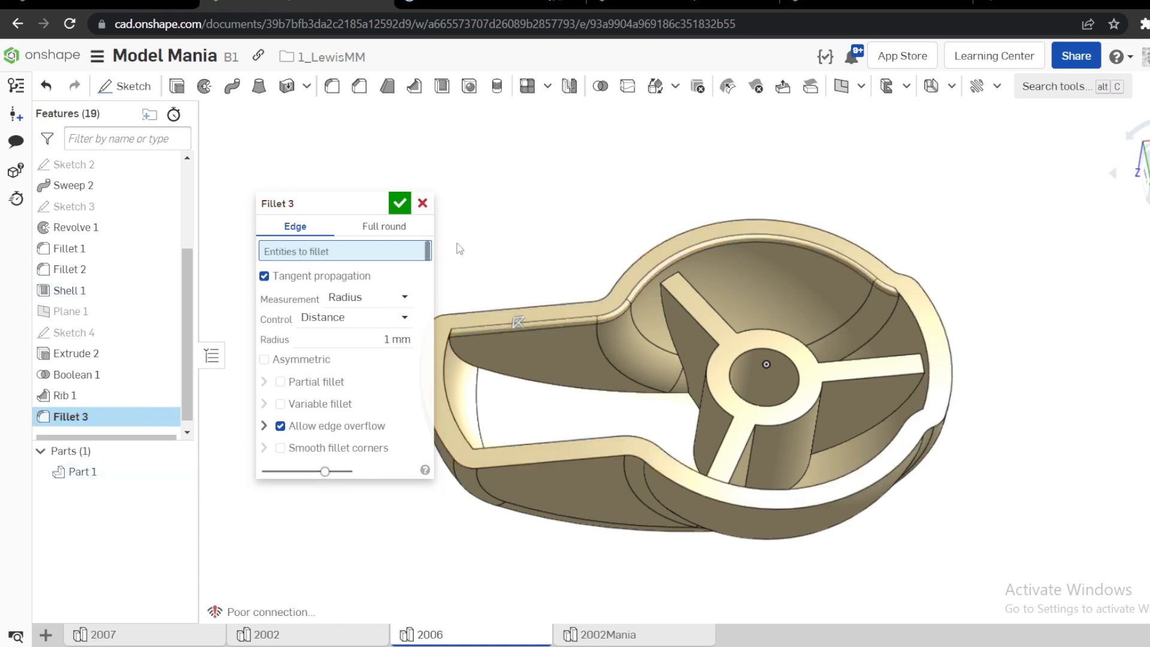
Try creating a tangent-connected edge selection from the shell's curved inner rim edge for the fillet.
right_click(456, 244)
mouse_move(537, 331)
left_click(608, 327)
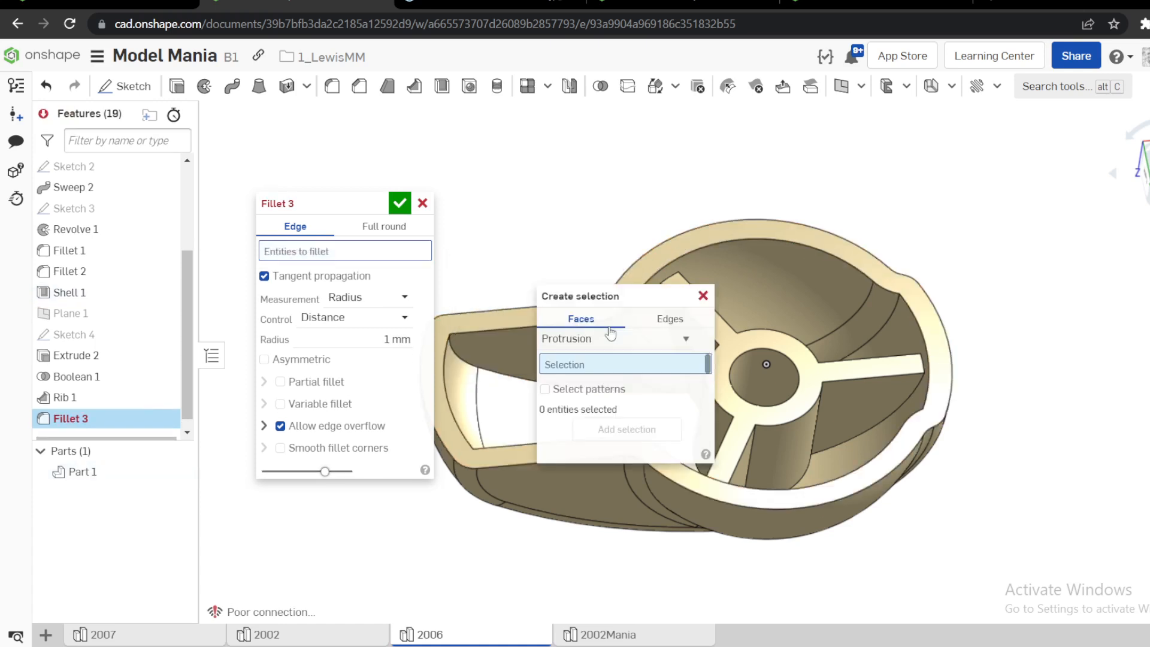
left_click(668, 319)
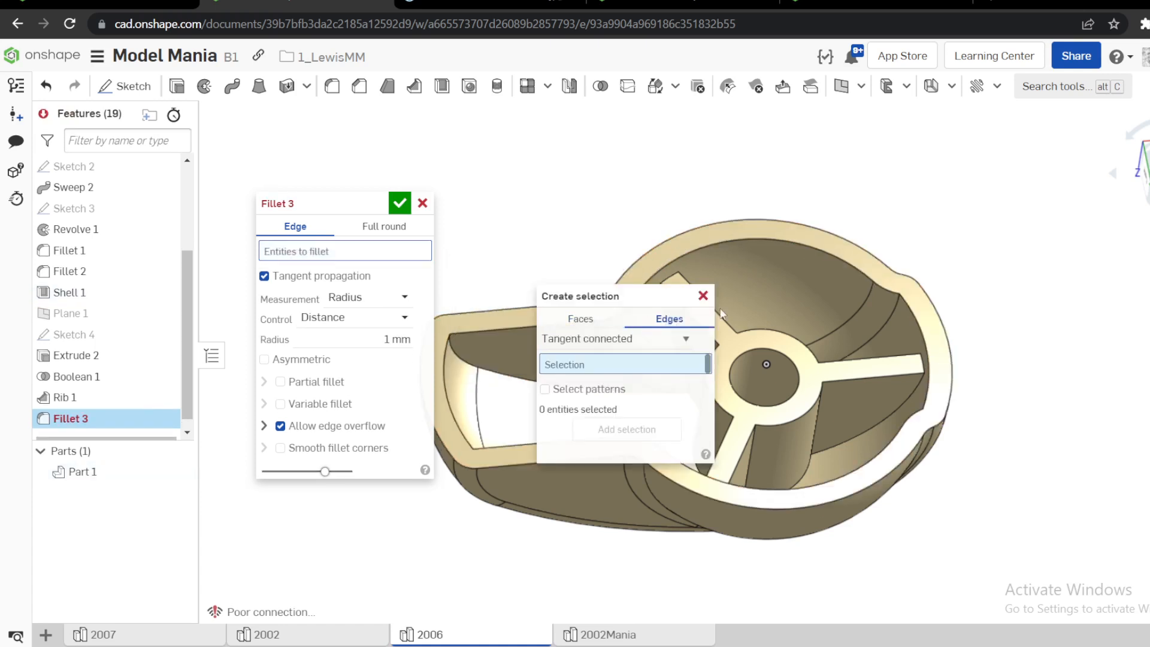
left_click(733, 237)
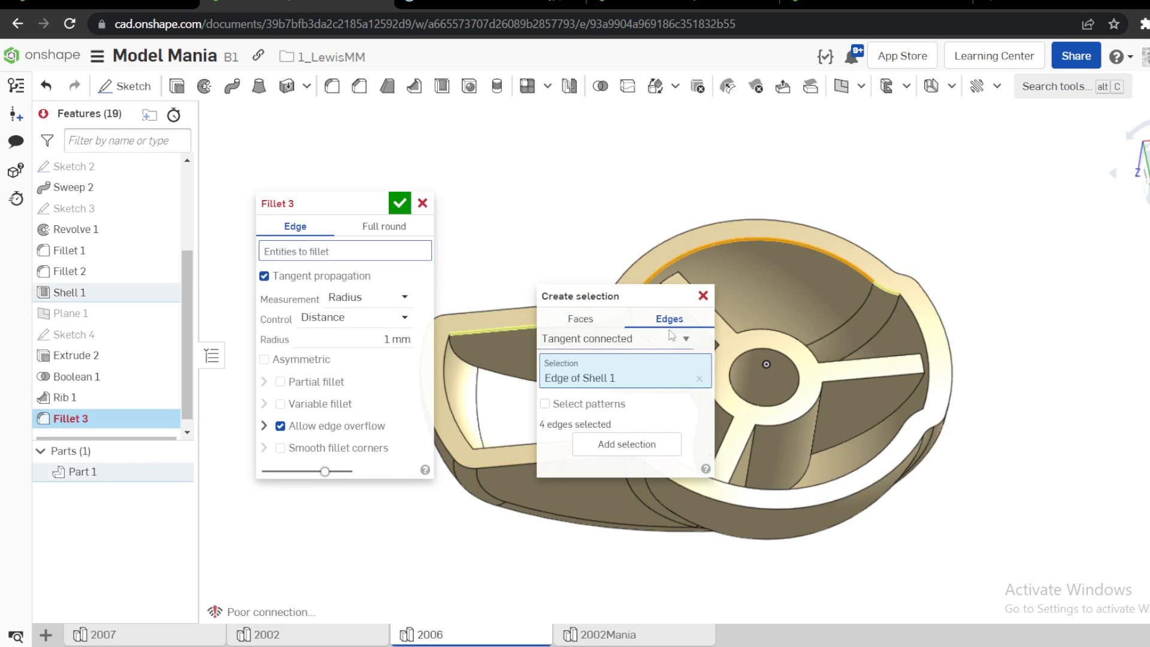
Try a loop/chain connected selection of the shell's inner rim edges, and discard the created selection.
left_click(647, 337)
left_click(596, 374)
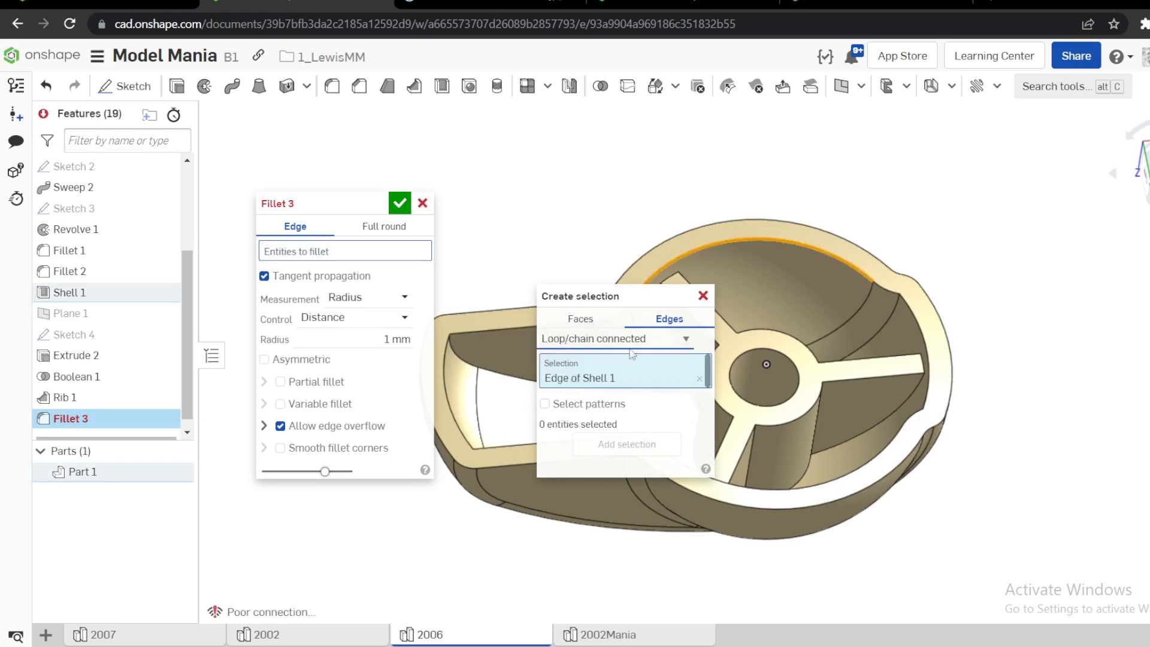
left_click(879, 288)
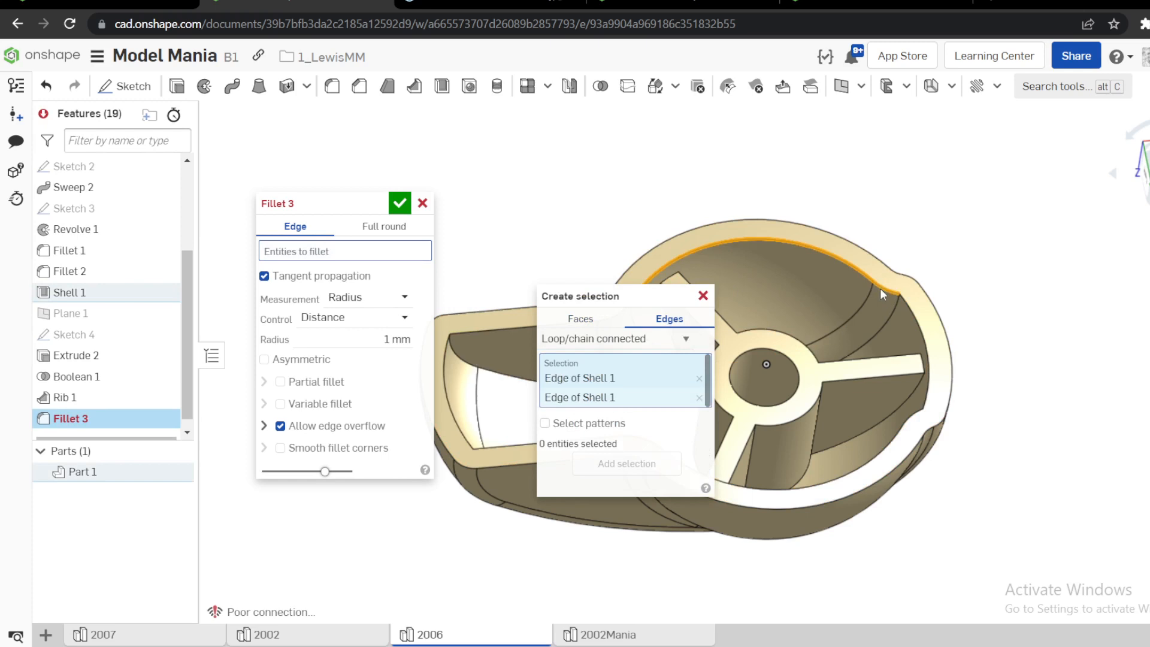
left_click(908, 310)
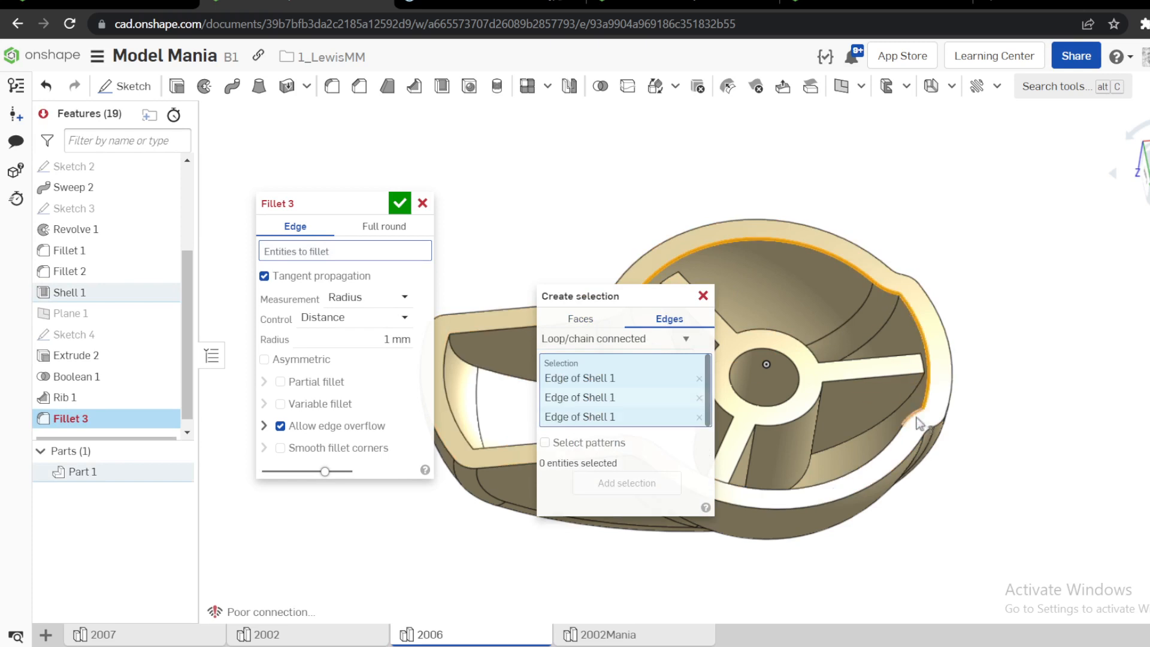
left_click(898, 446)
left_click_drag(599, 303, 550, 141)
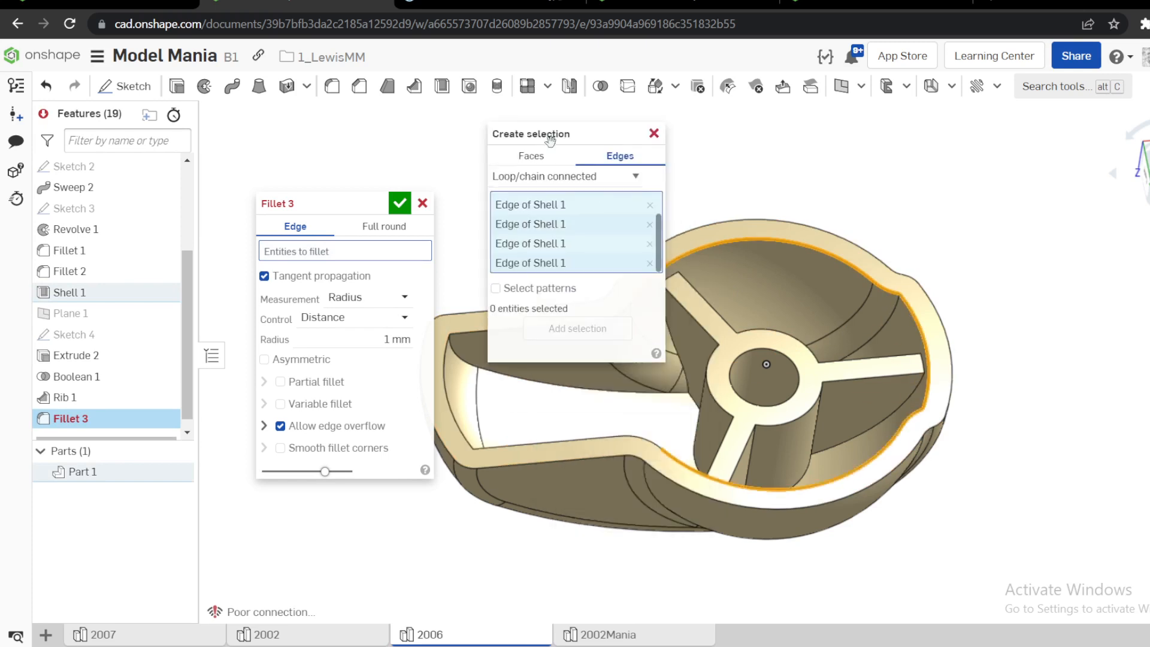
left_click(642, 438)
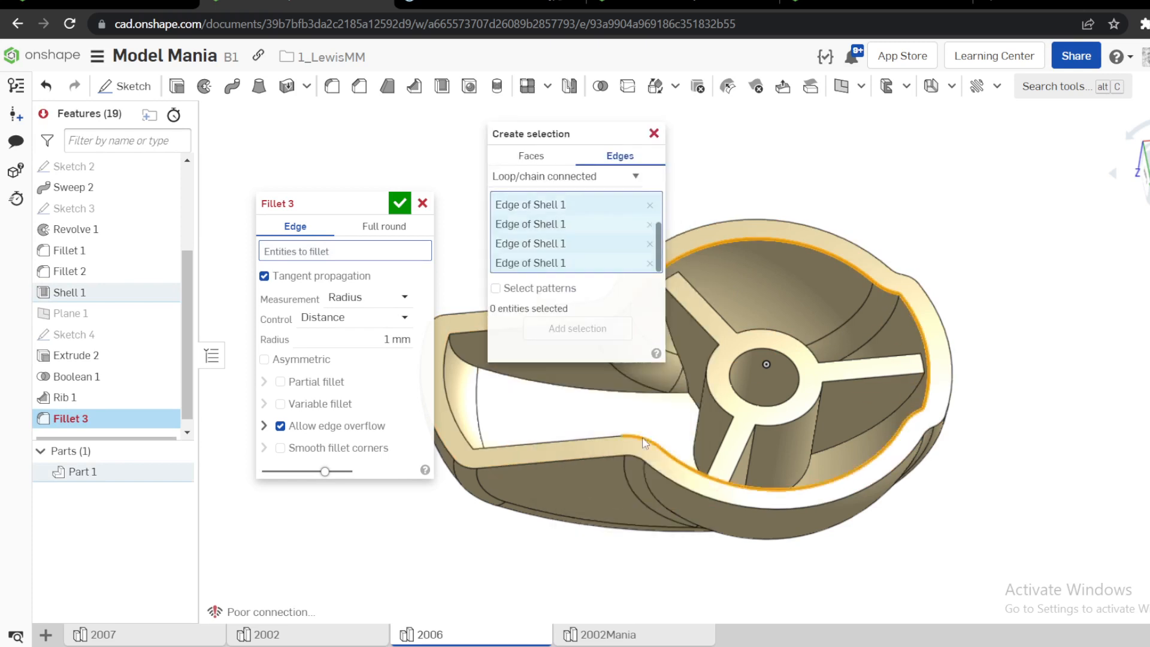
left_click(574, 440)
left_click(455, 439)
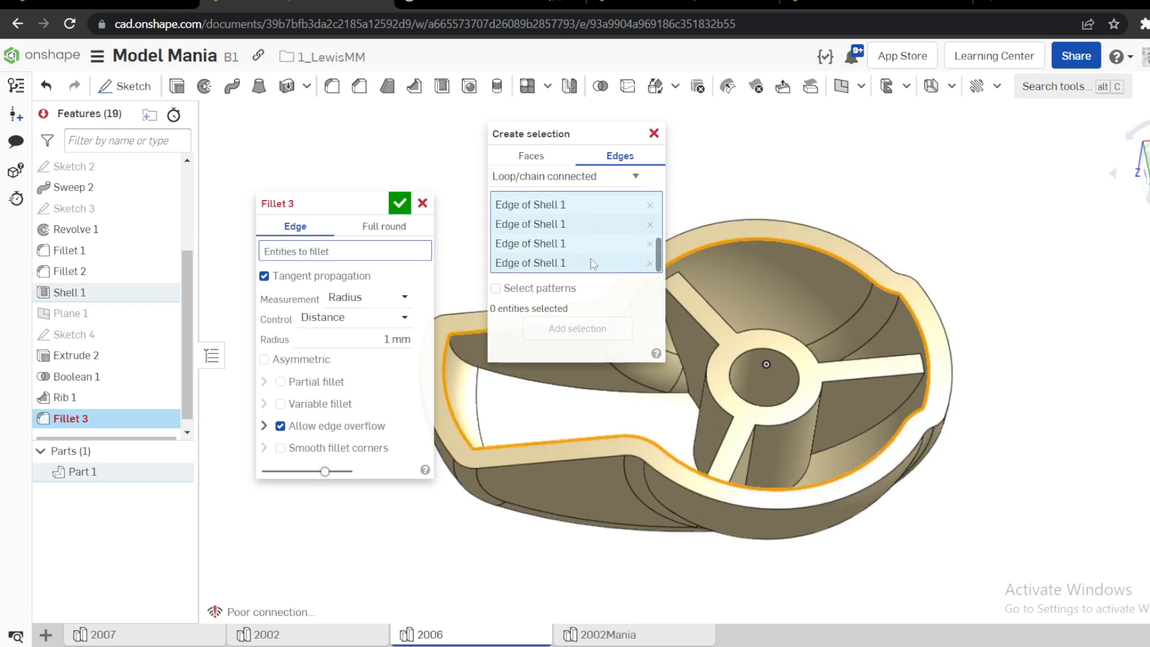
left_click(654, 134)
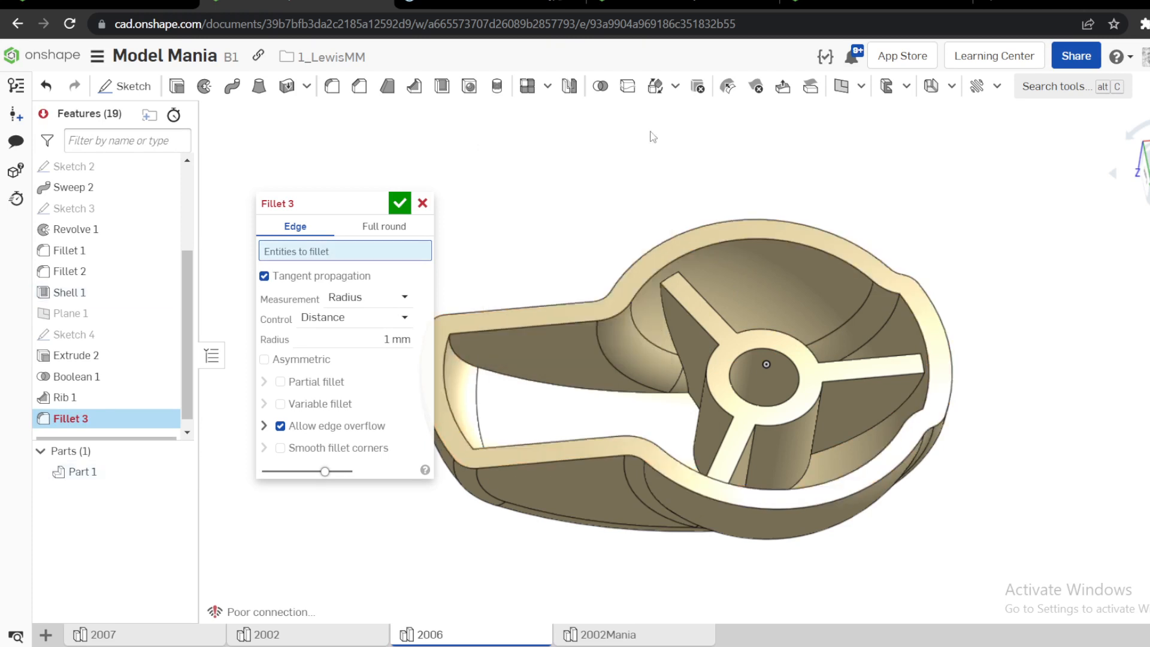
Try selecting the shell's inner rim edges and the interior faces at both ends of the knob for the 1 mm fillet.
left_click(551, 324)
left_click(605, 321)
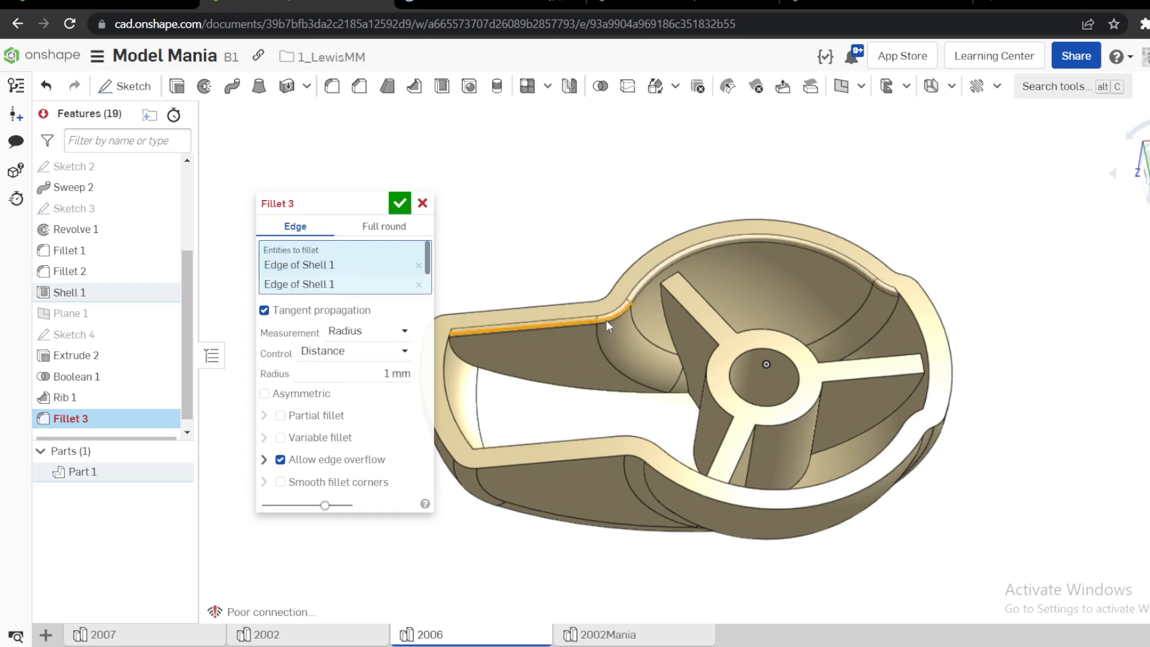
left_click(902, 313)
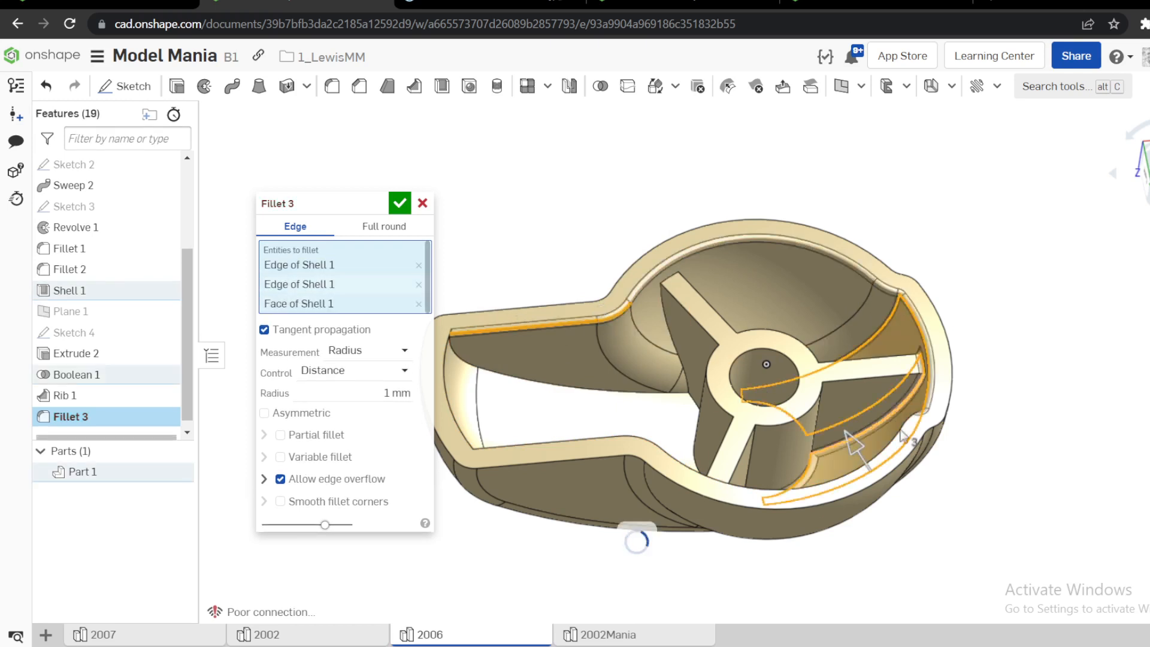
right_click_drag(878, 457, 895, 427)
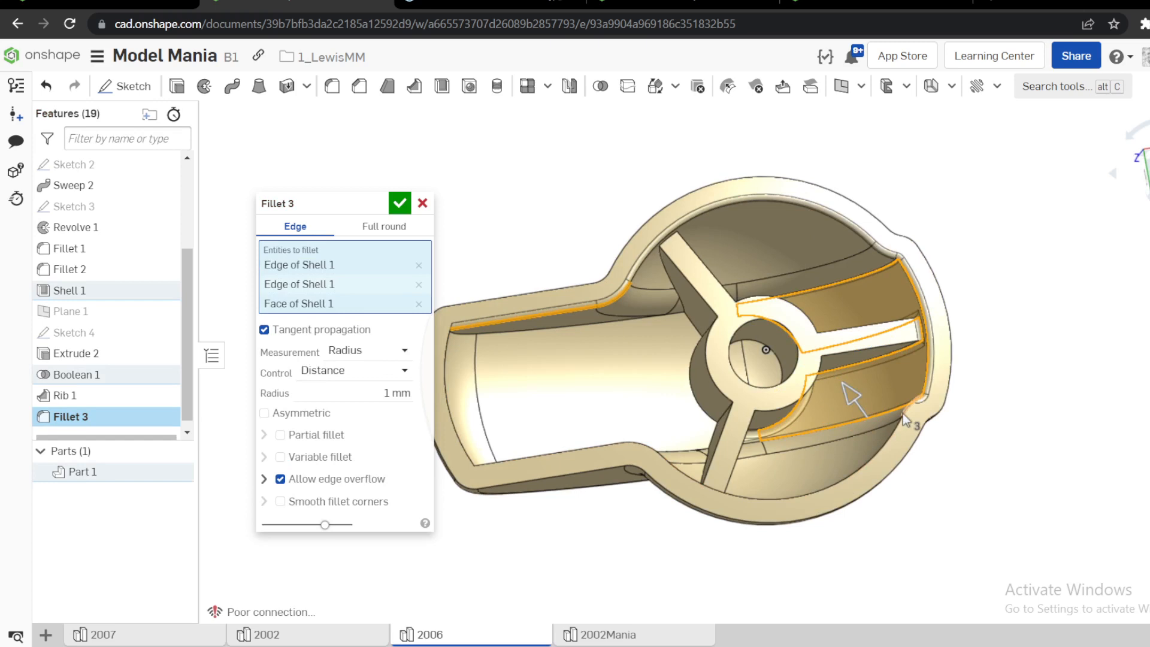
left_click(903, 414)
left_click(675, 469)
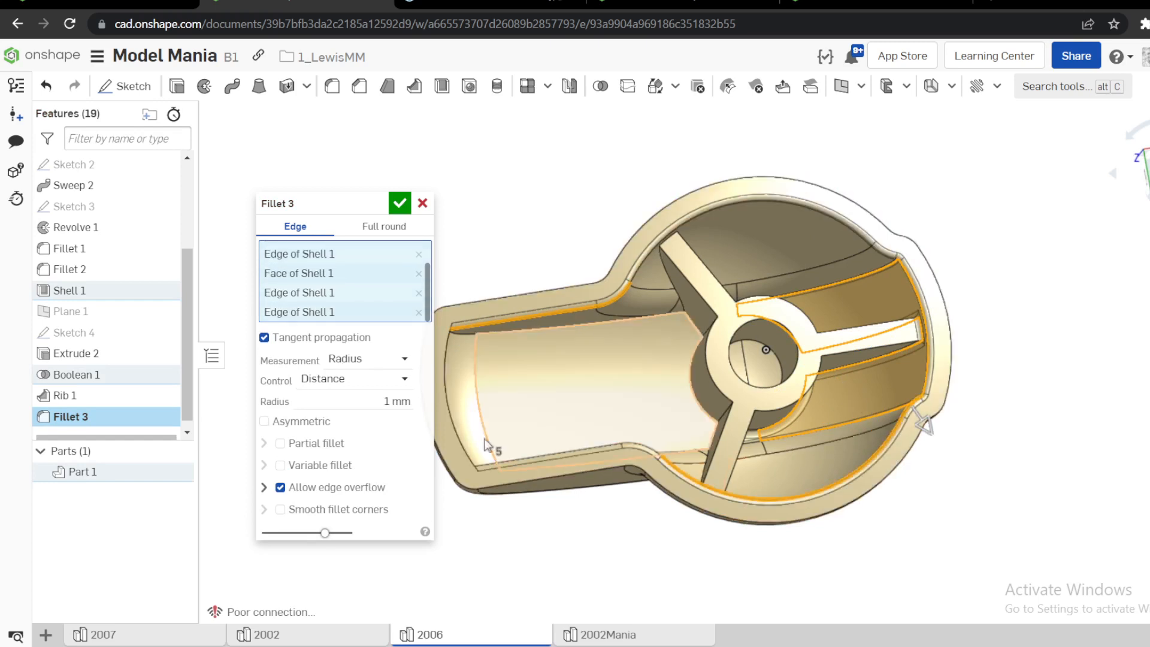
left_click(465, 448)
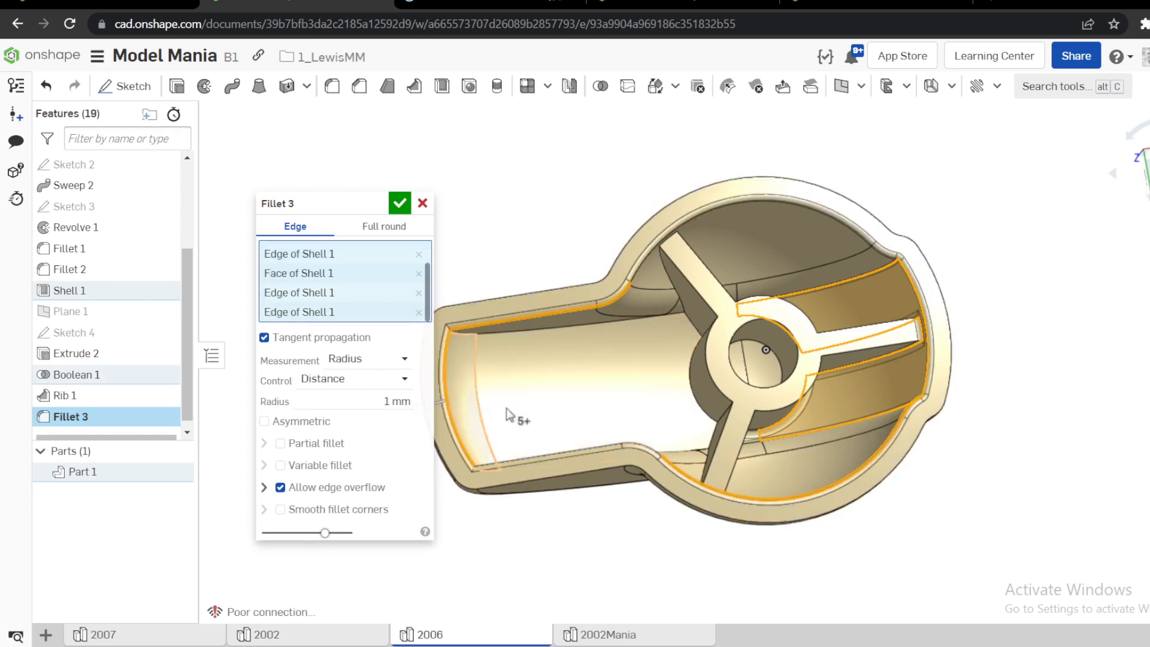
left_click(454, 373)
mouse_move(455, 373)
right_mouse_down()
mouse_move(440, 347)
mouse_move(449, 361)
right_mouse_up()
Try extending the 1 mm fillet selection with the rounded interior face, the boss edge and the boss and ribs' flat face.
left_click(771, 279)
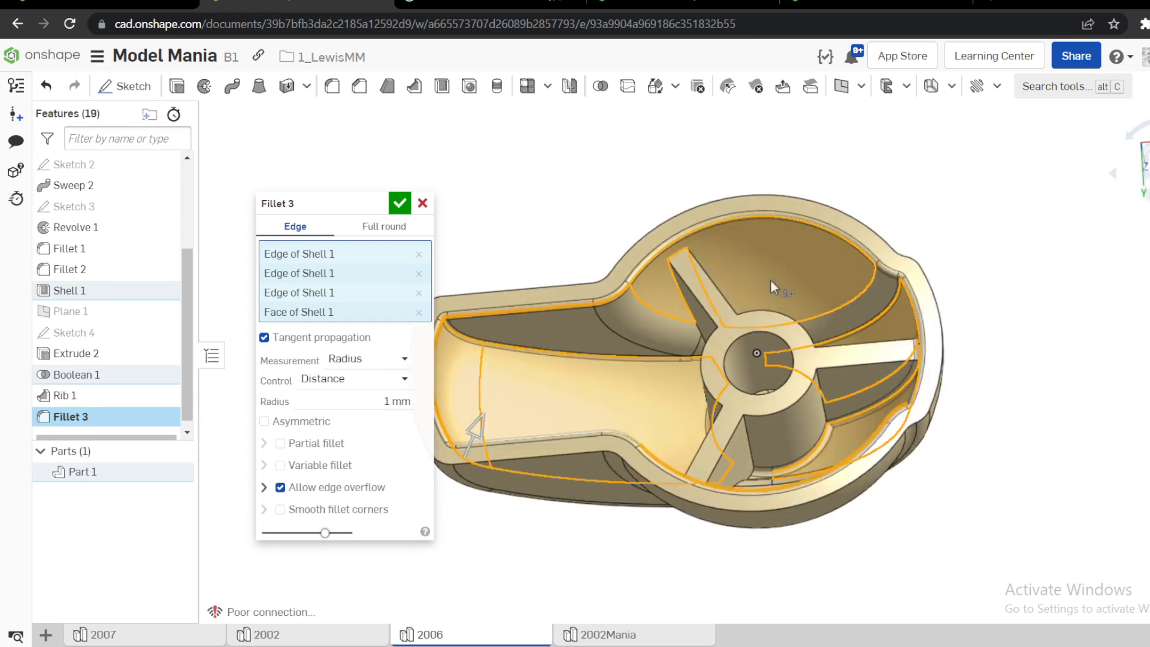
left_click(717, 331)
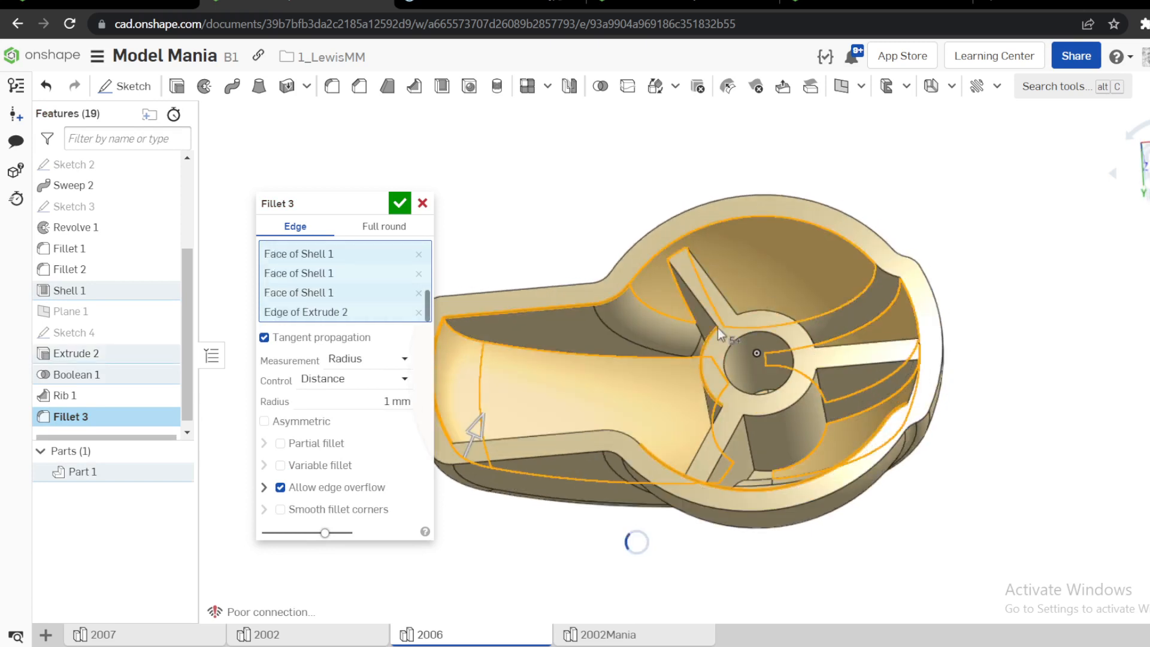
left_click(718, 328)
left_click(741, 328)
left_click(741, 328)
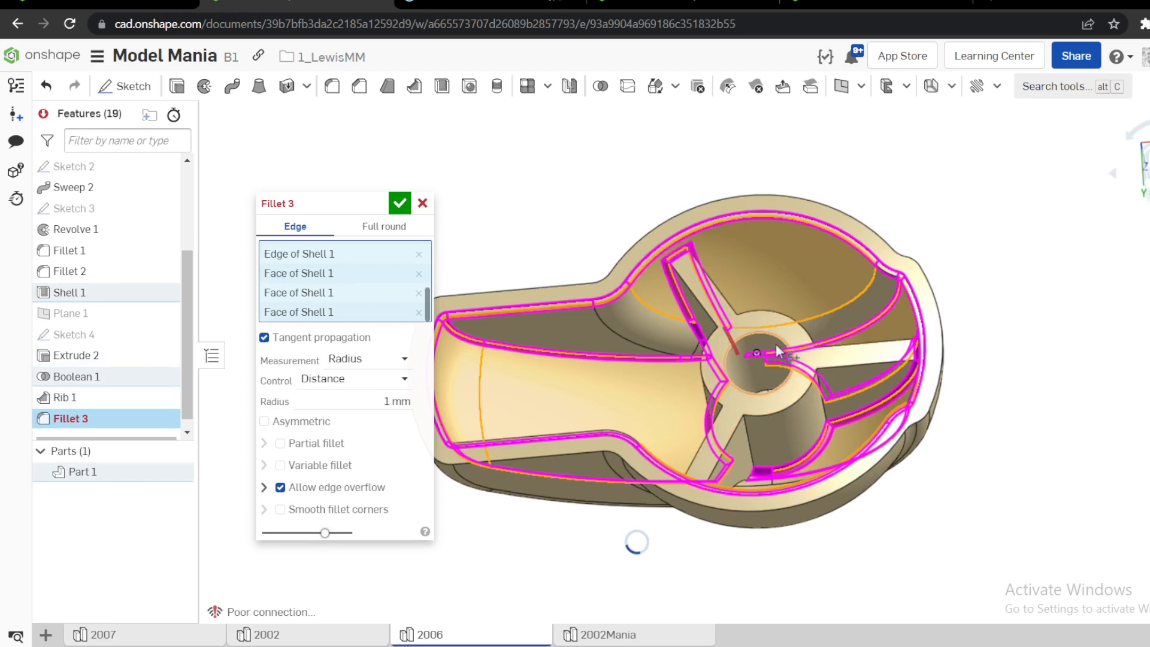
left_click(775, 347)
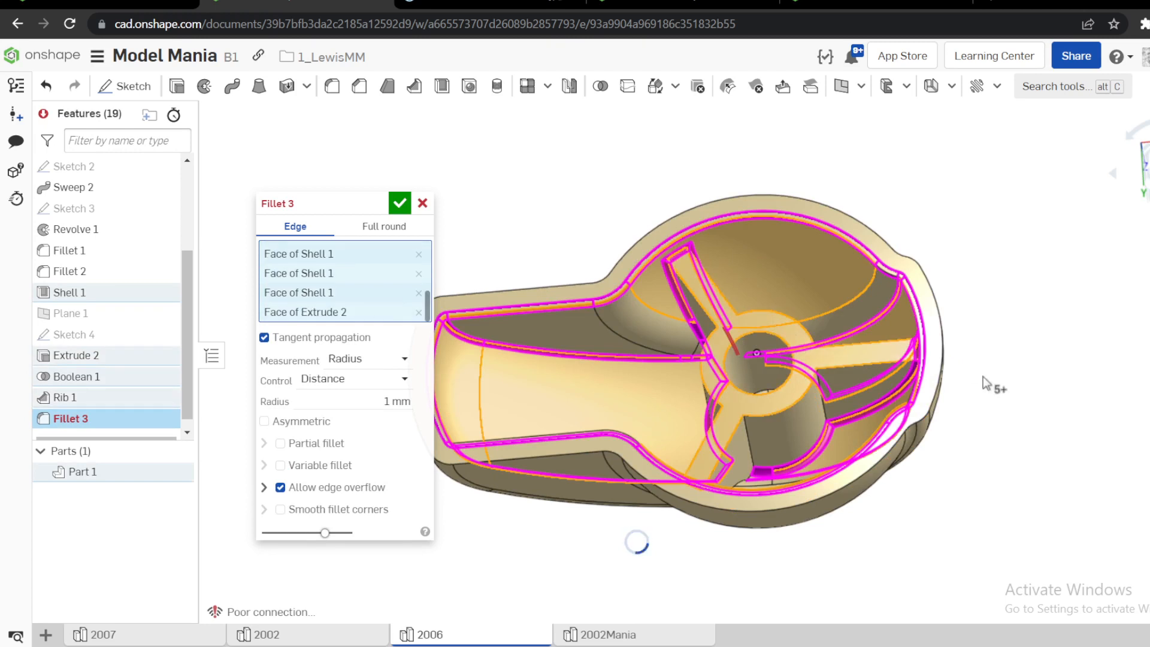
left_click(821, 363)
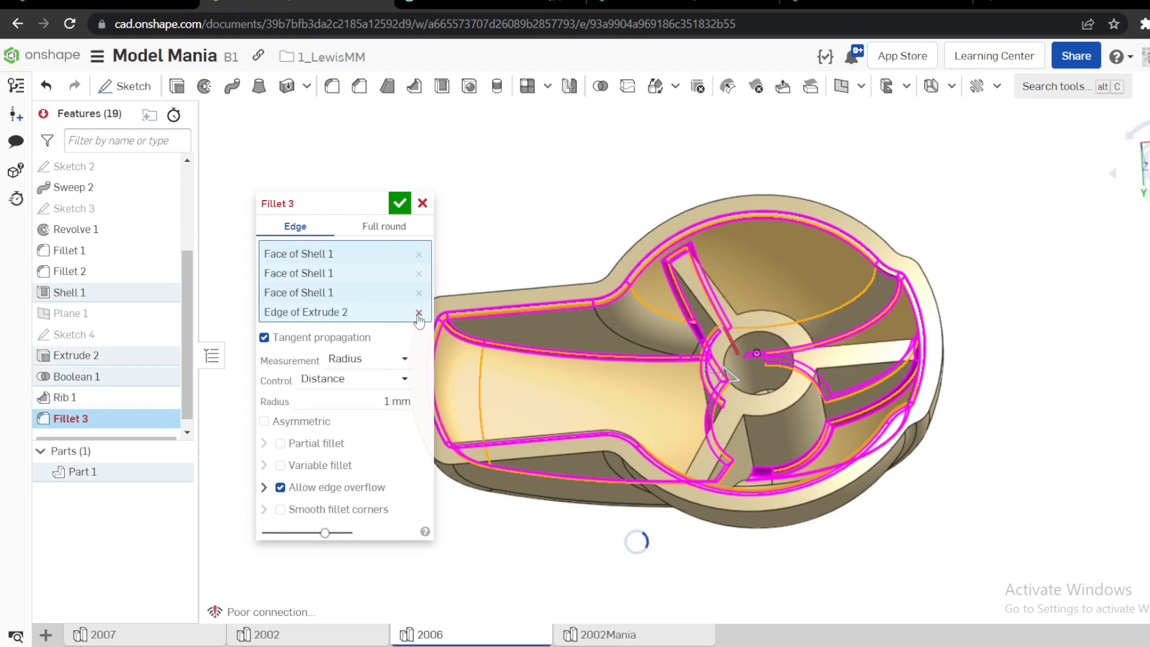
Remove the last boss edge and interior face selections from the fillet, and cancel the feature.
scroll(419, 300, "up", 1)
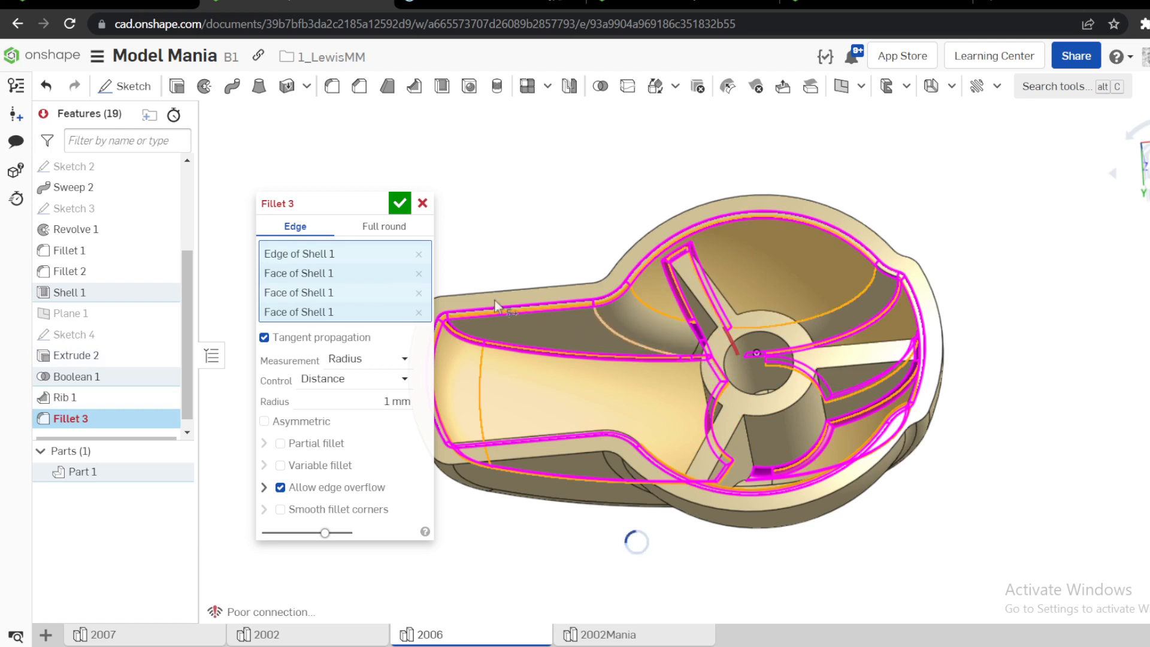
left_click(418, 313)
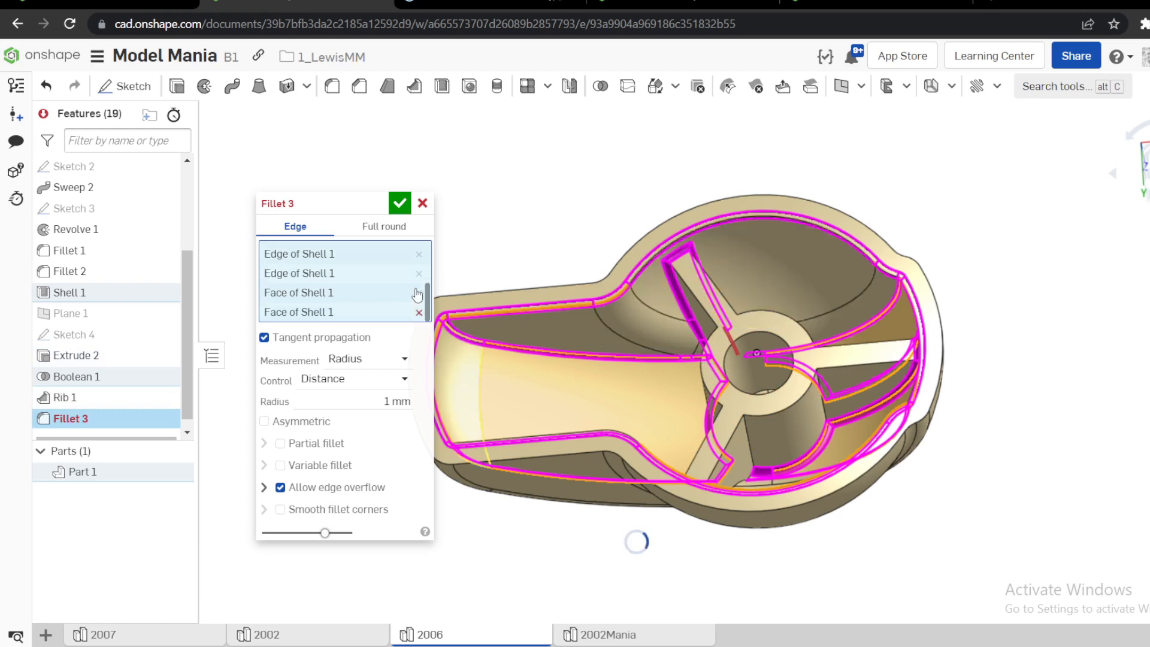
left_click(422, 203)
Check the interior fillet requirements on the Model Mania 2006 Phase 1 drawing, and return to the Onshape model.
right_click_drag(462, 208, 570, 334)
left_click(461, 3)
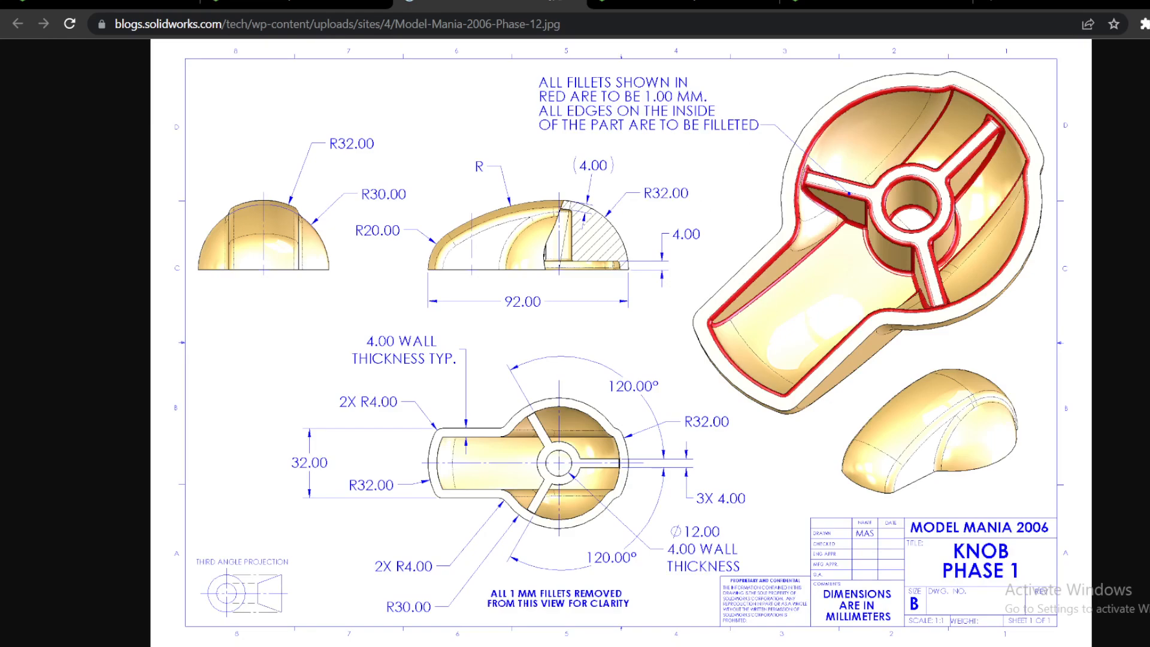
left_click(290, 5)
right_click(90, 471)
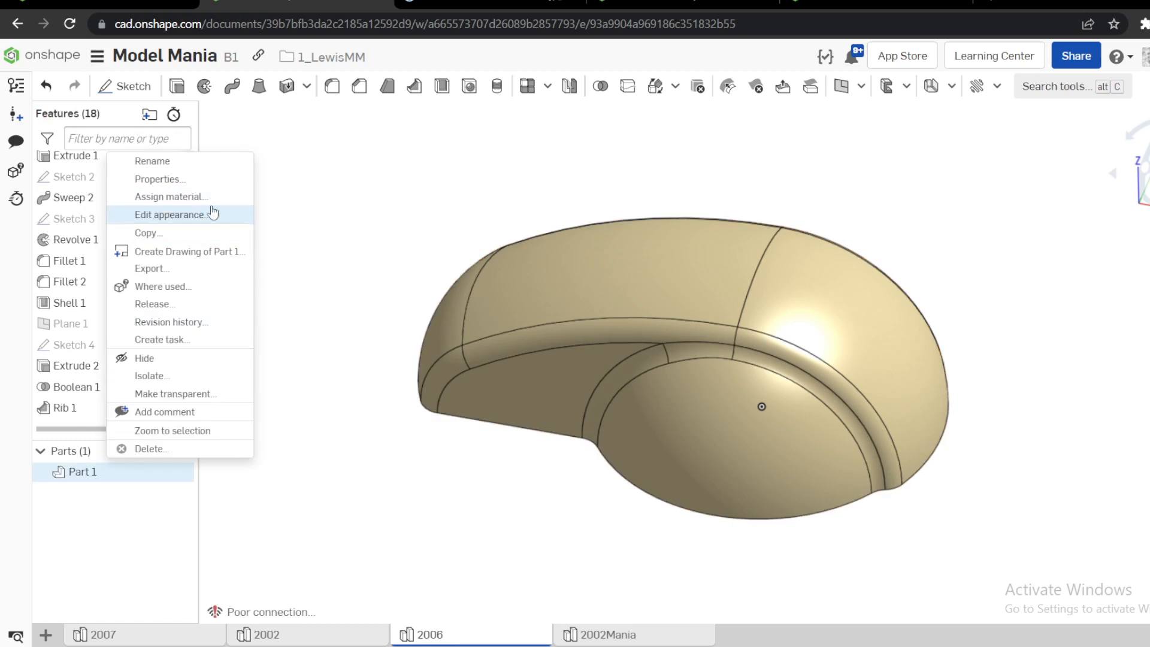
left_click(338, 269)
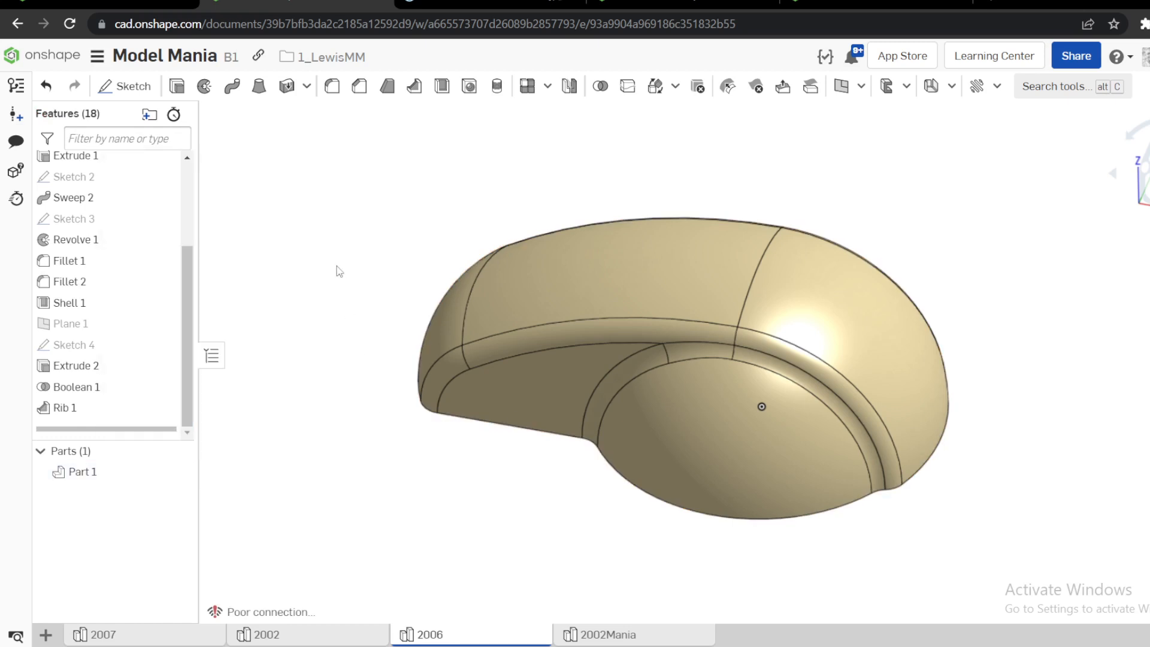
right_click_drag(336, 267, 496, 334)
right_click_drag(418, 336, 1149, 335)
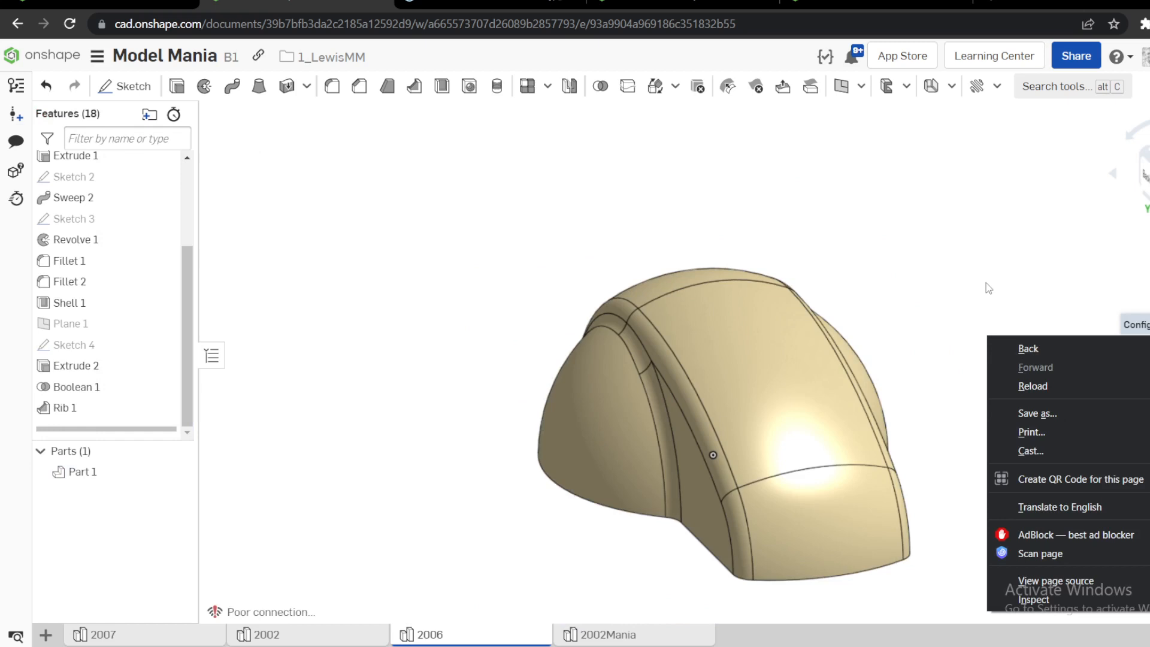